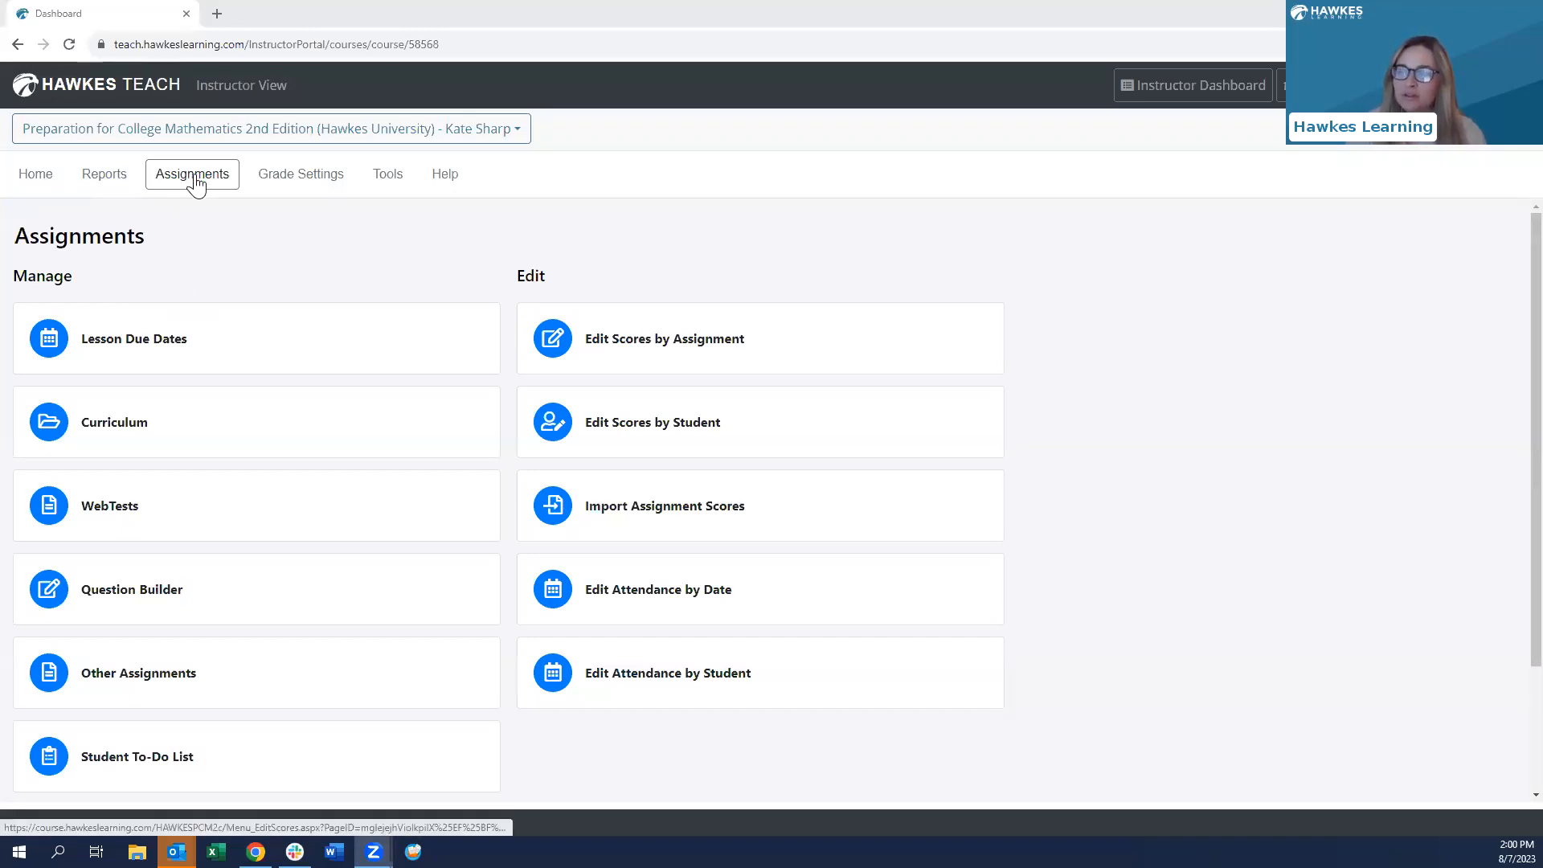
# - Open the WebTests management page from the Assignments page
pyautogui.click(115, 514)
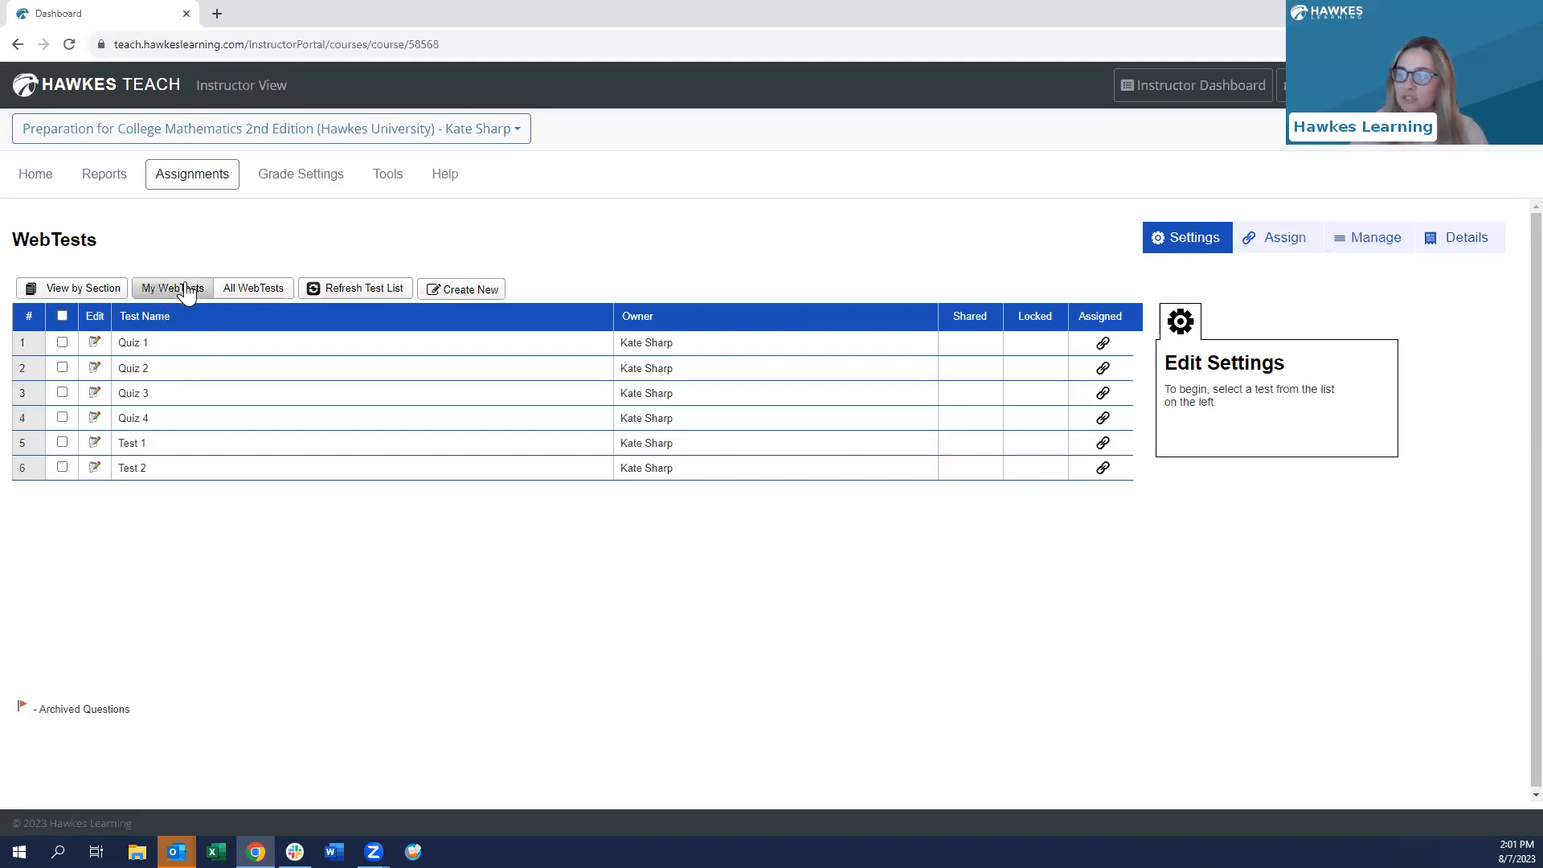
# - View WebTests by section, select Hawkes 101 Fall 2023, and open its General Settings
pyautogui.click(62, 295)
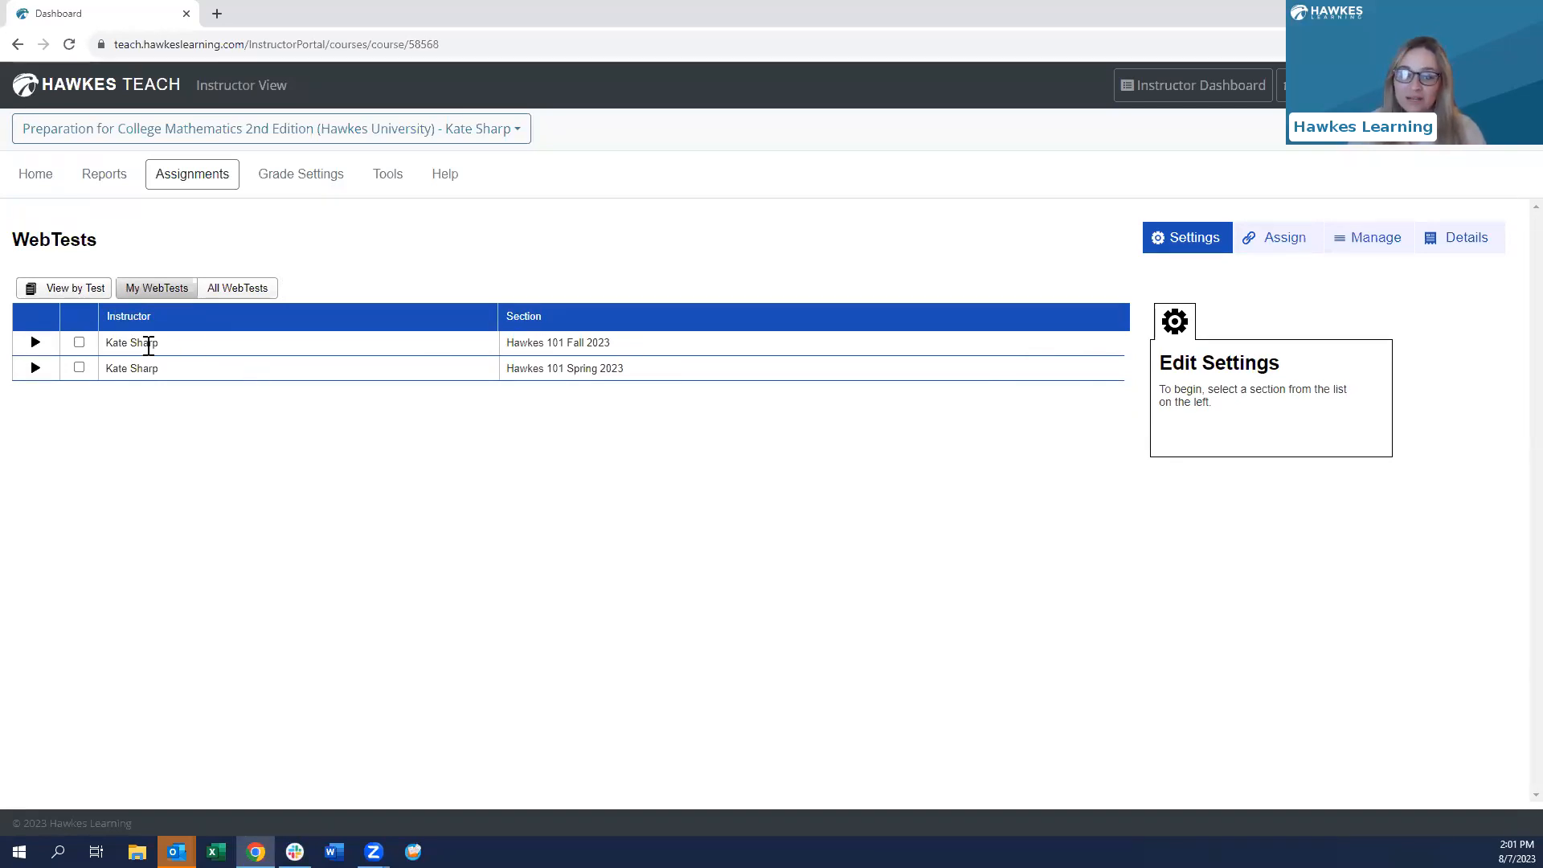
pyautogui.click(79, 344)
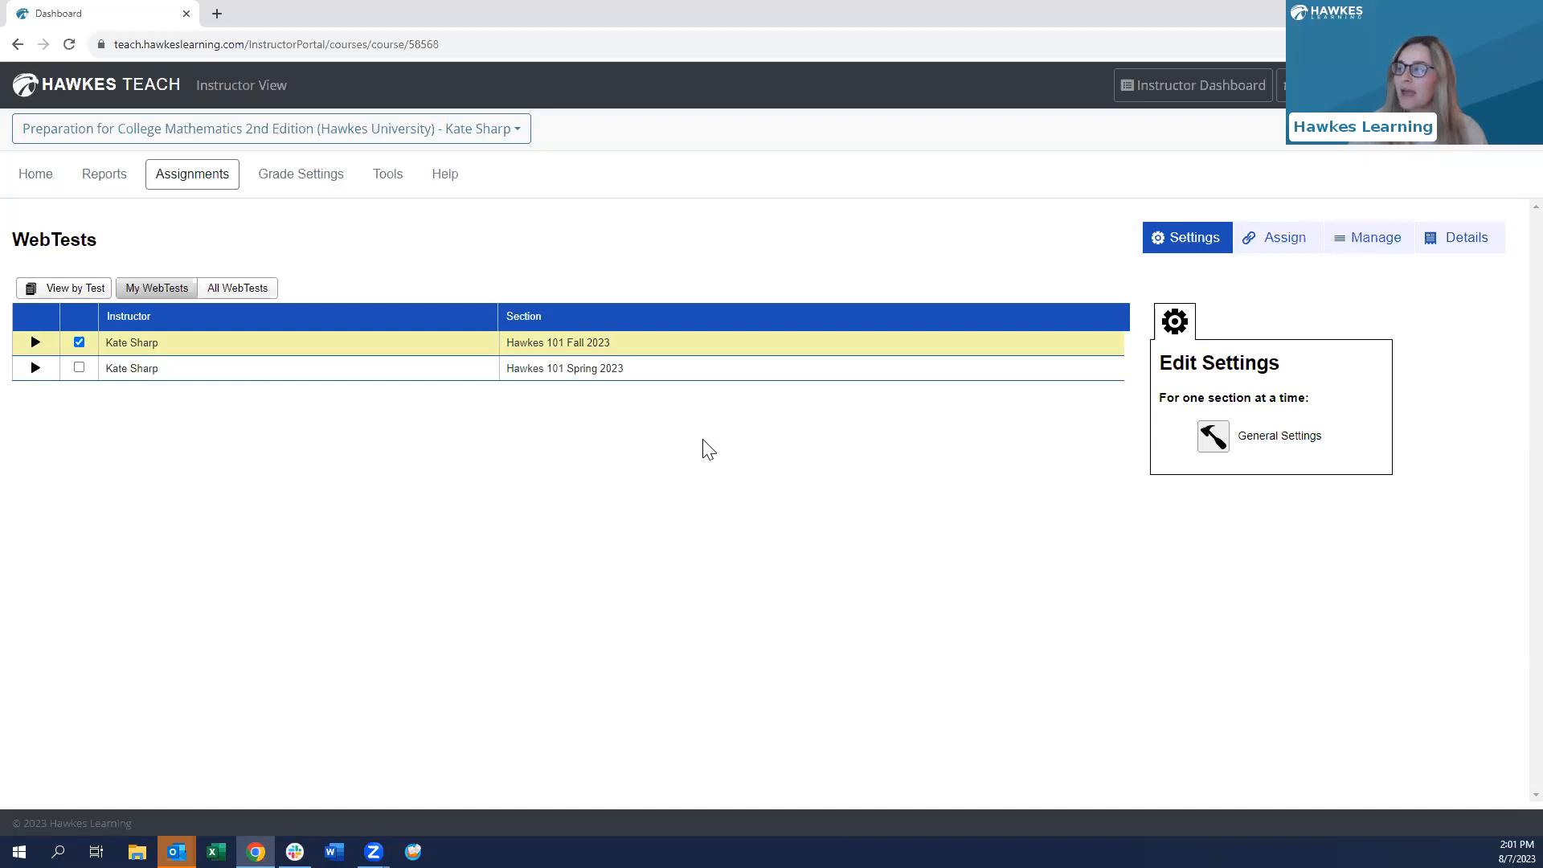
pyautogui.click(1276, 441)
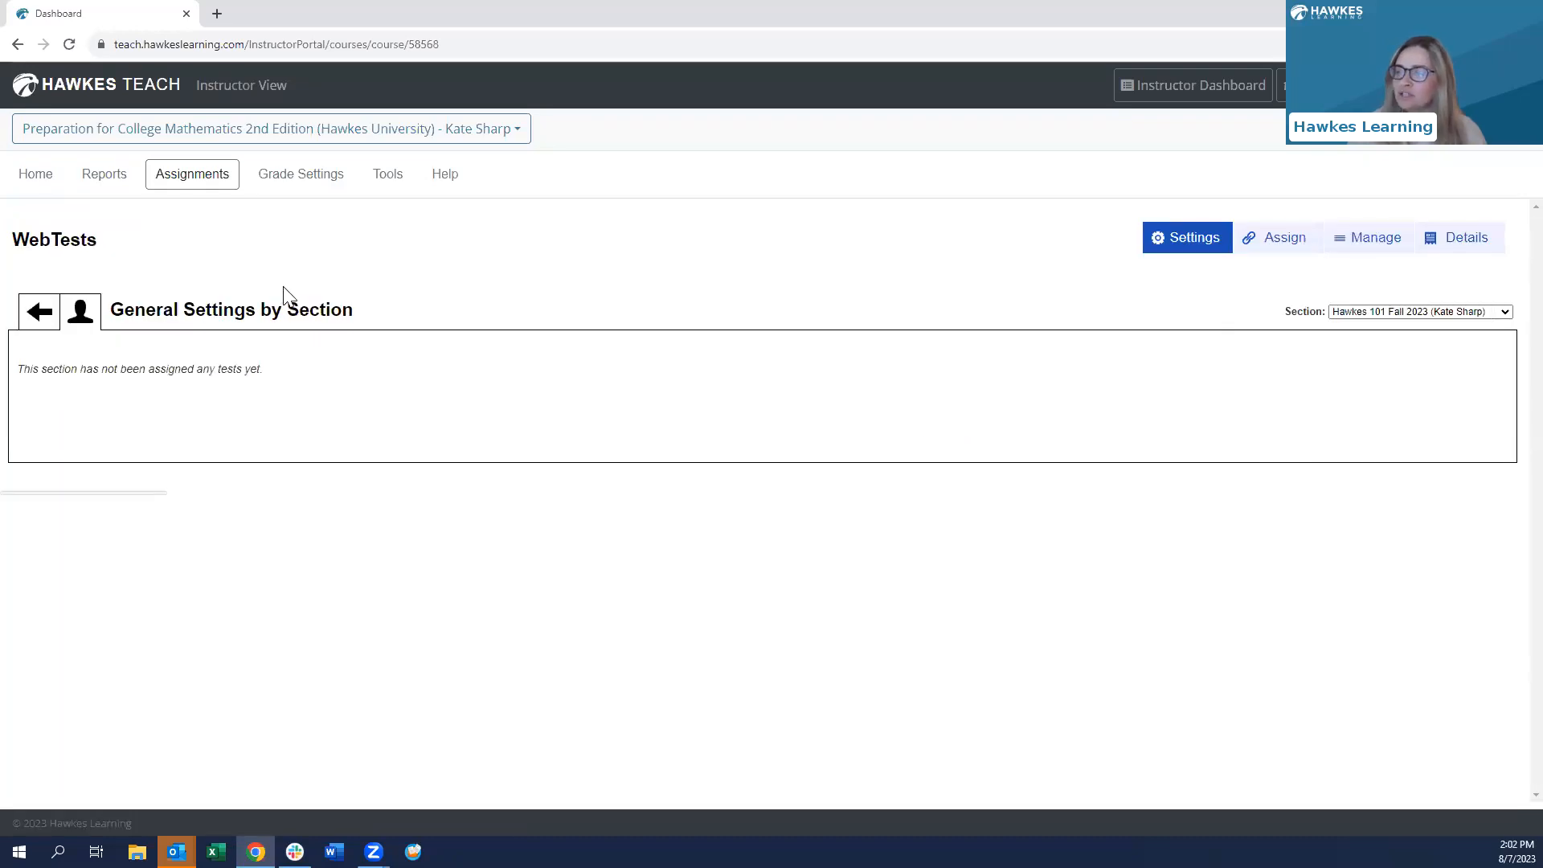
# - Review the per-test settings table, briefly opening Quiz 1's start-date calendar without changing it
pyautogui.scroll(-1, 406, 245)
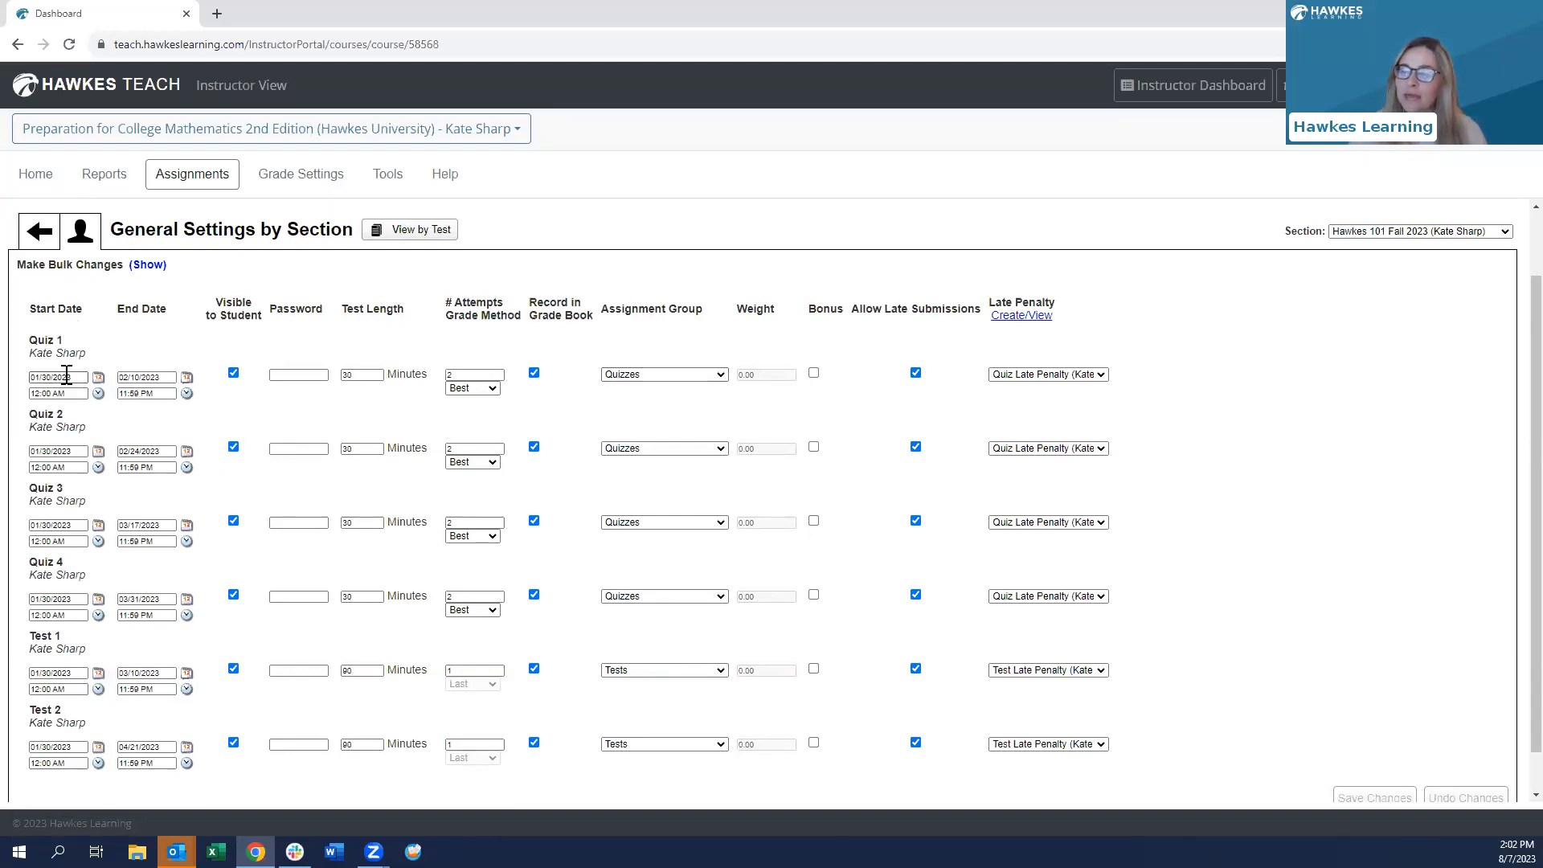
pyautogui.click(98, 378)
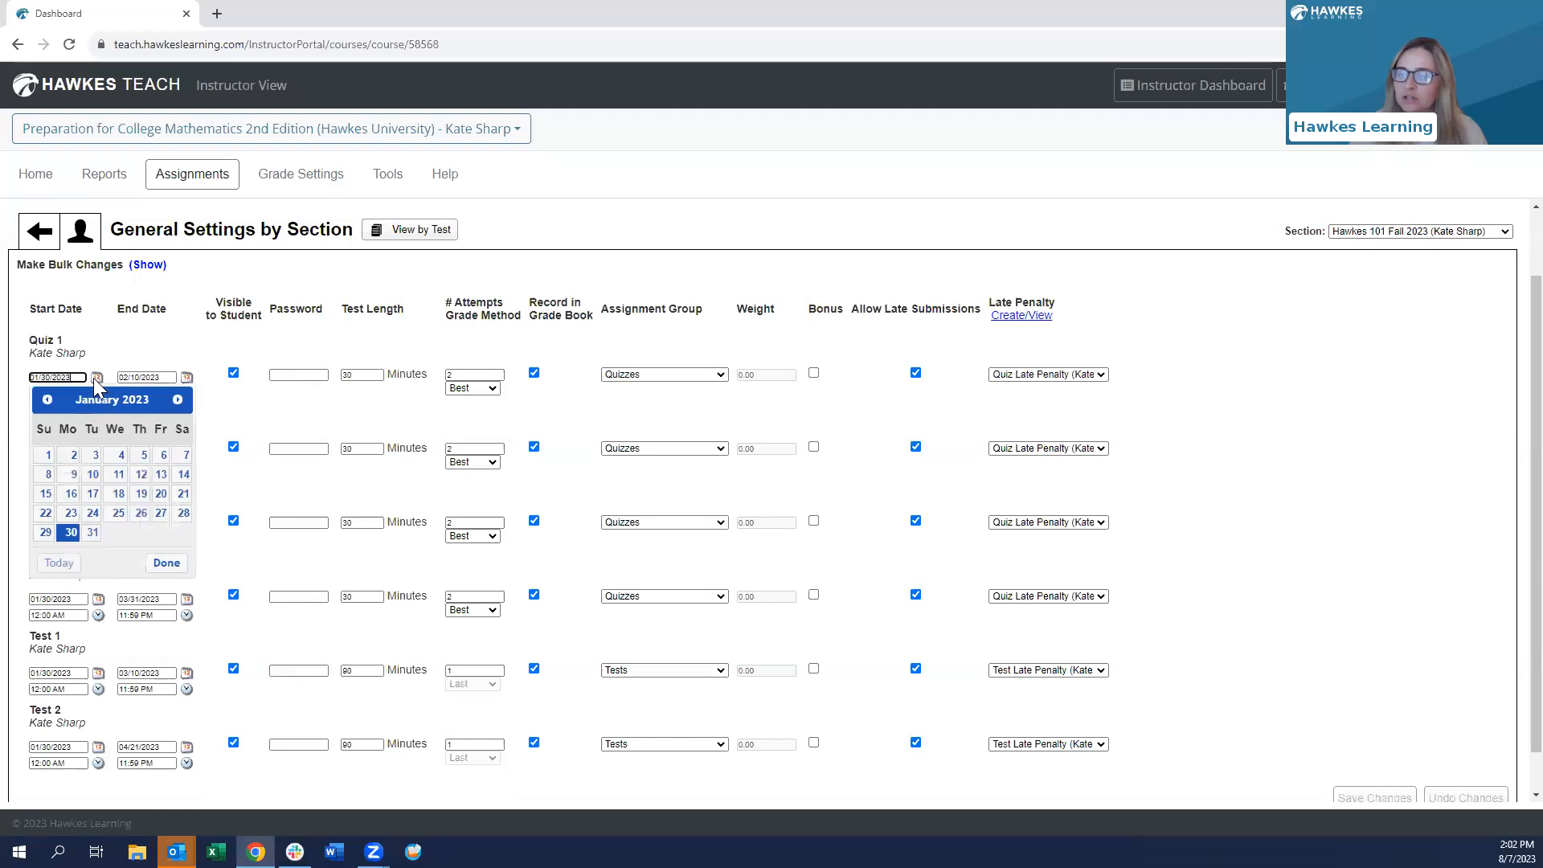
pyautogui.click(91, 353)
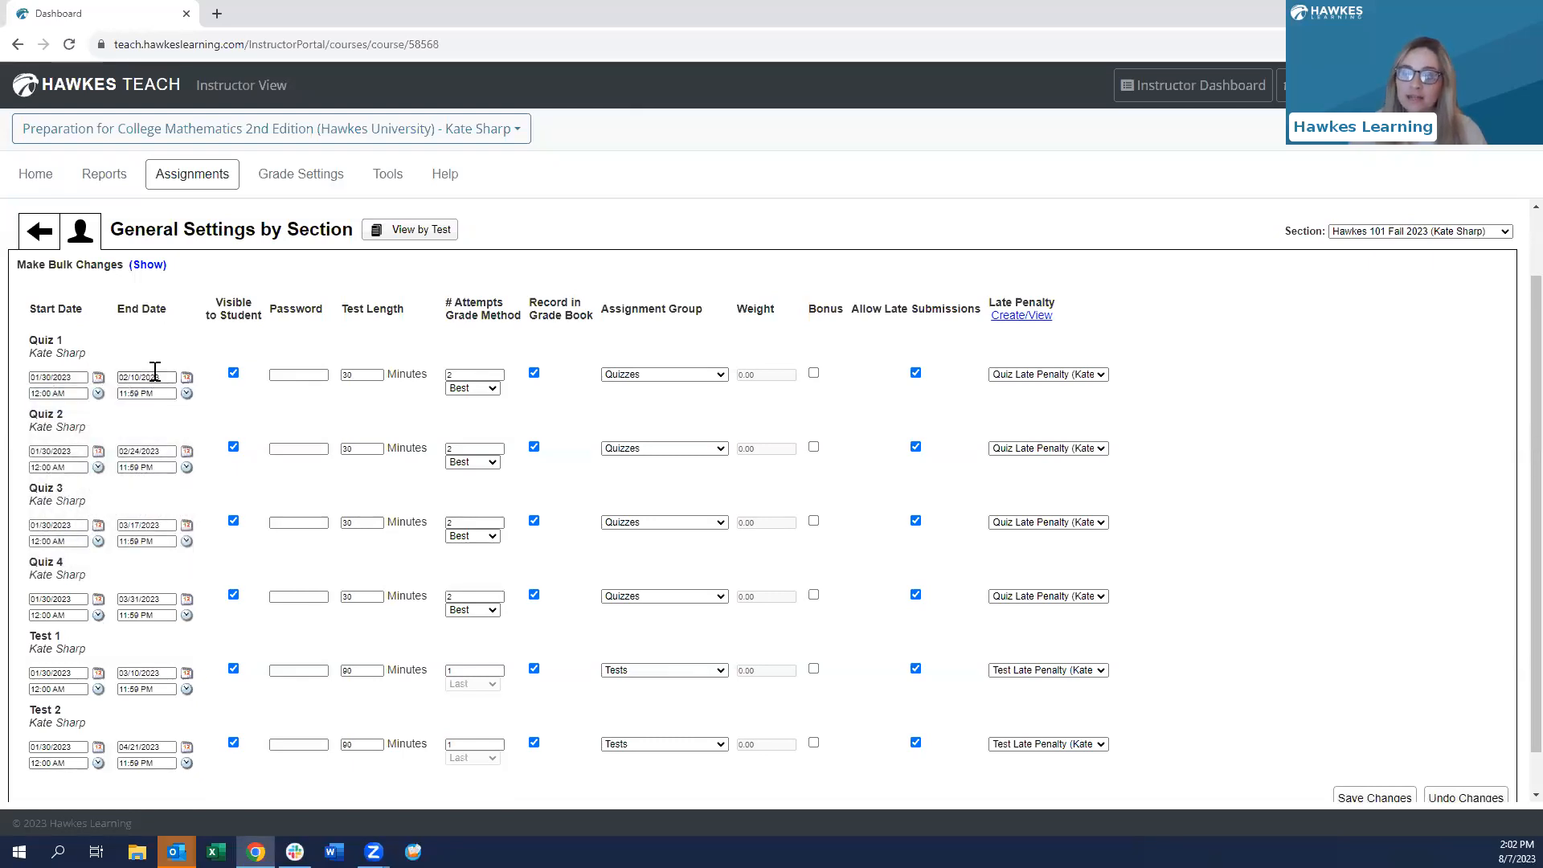
pyautogui.scroll(-1, 51, 346)
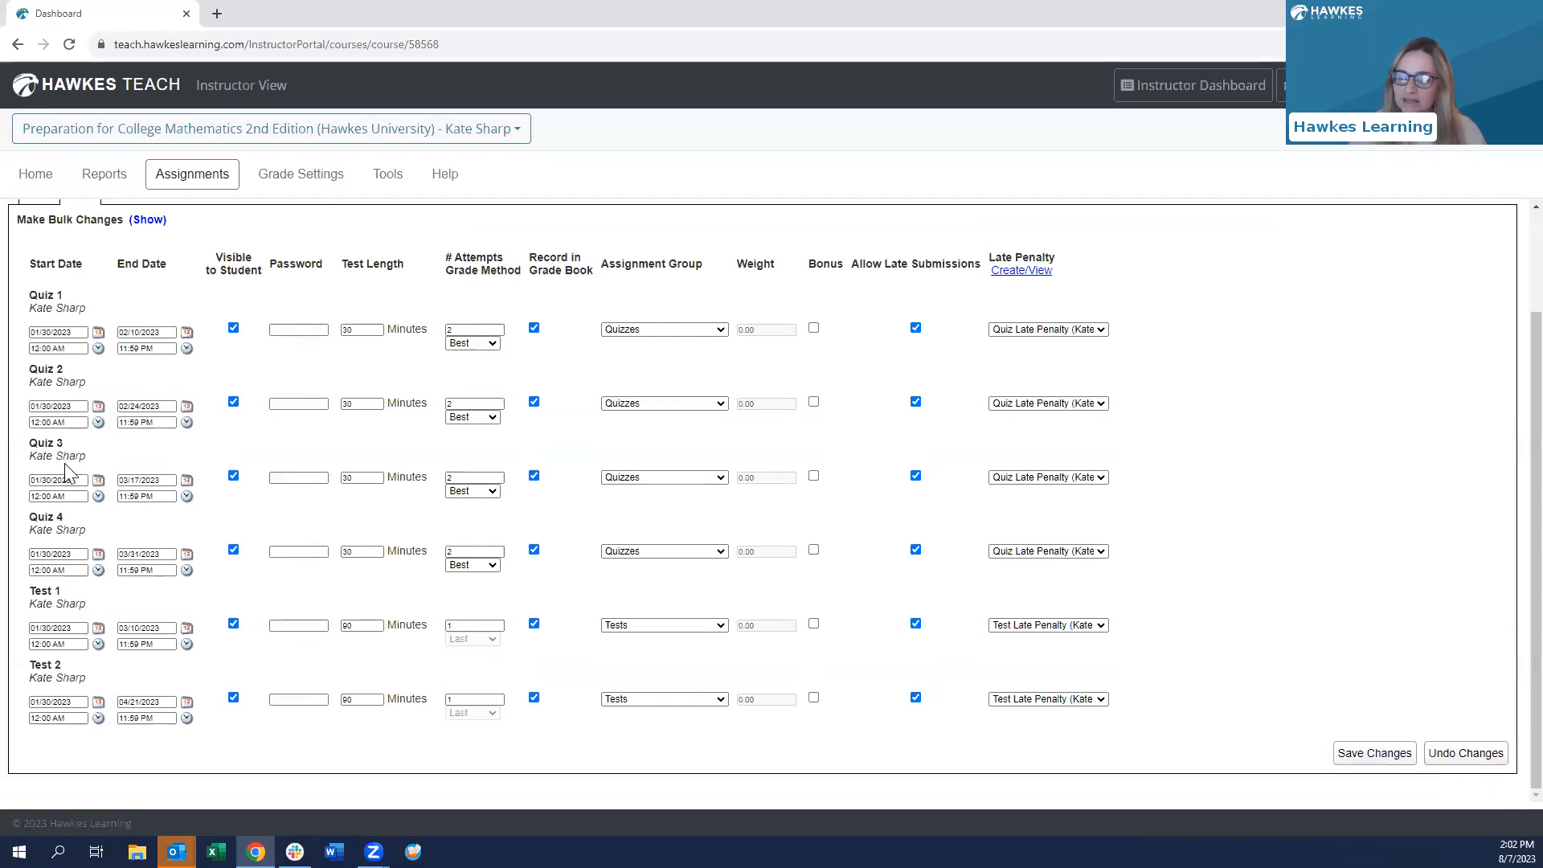
pyautogui.scroll(2, 68, 470)
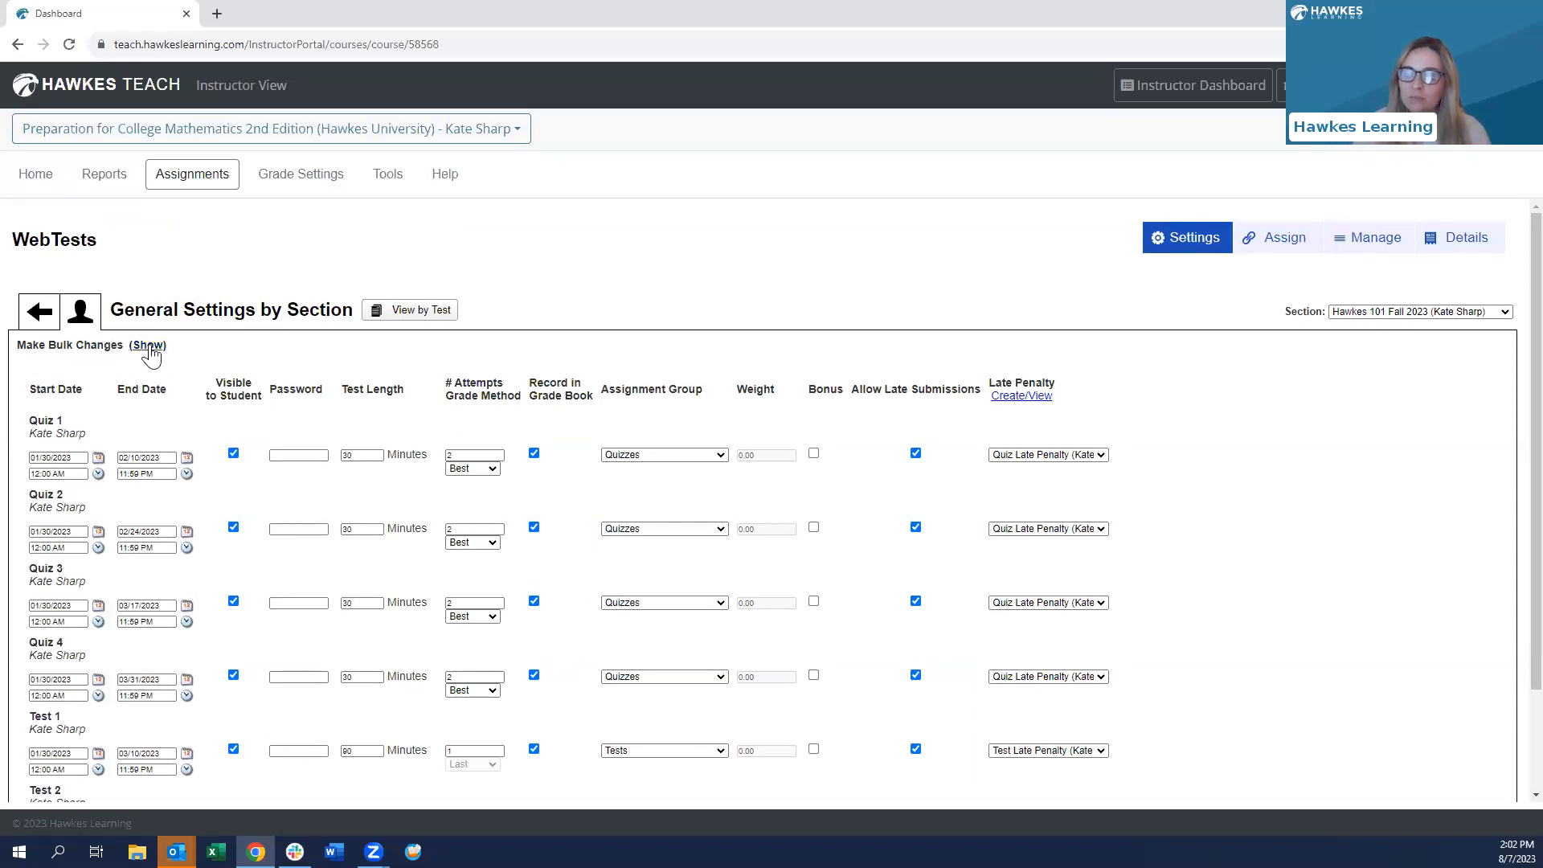
# - Show the bulk-change fields and select all six quizzes and tests
pyautogui.click(143, 345)
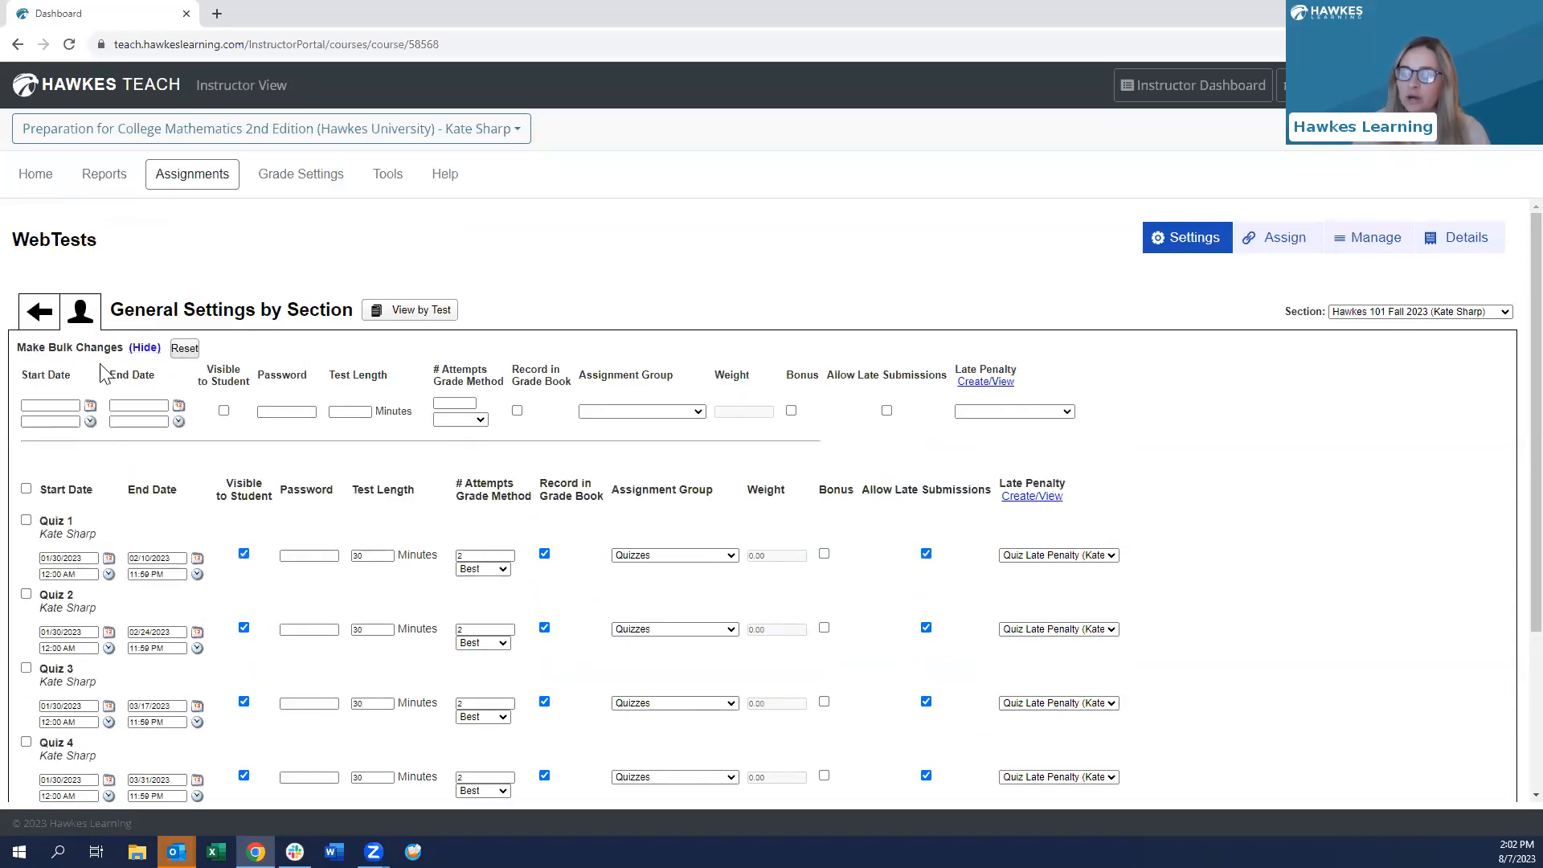
pyautogui.scroll(-2, 103, 370)
pyautogui.click(25, 360)
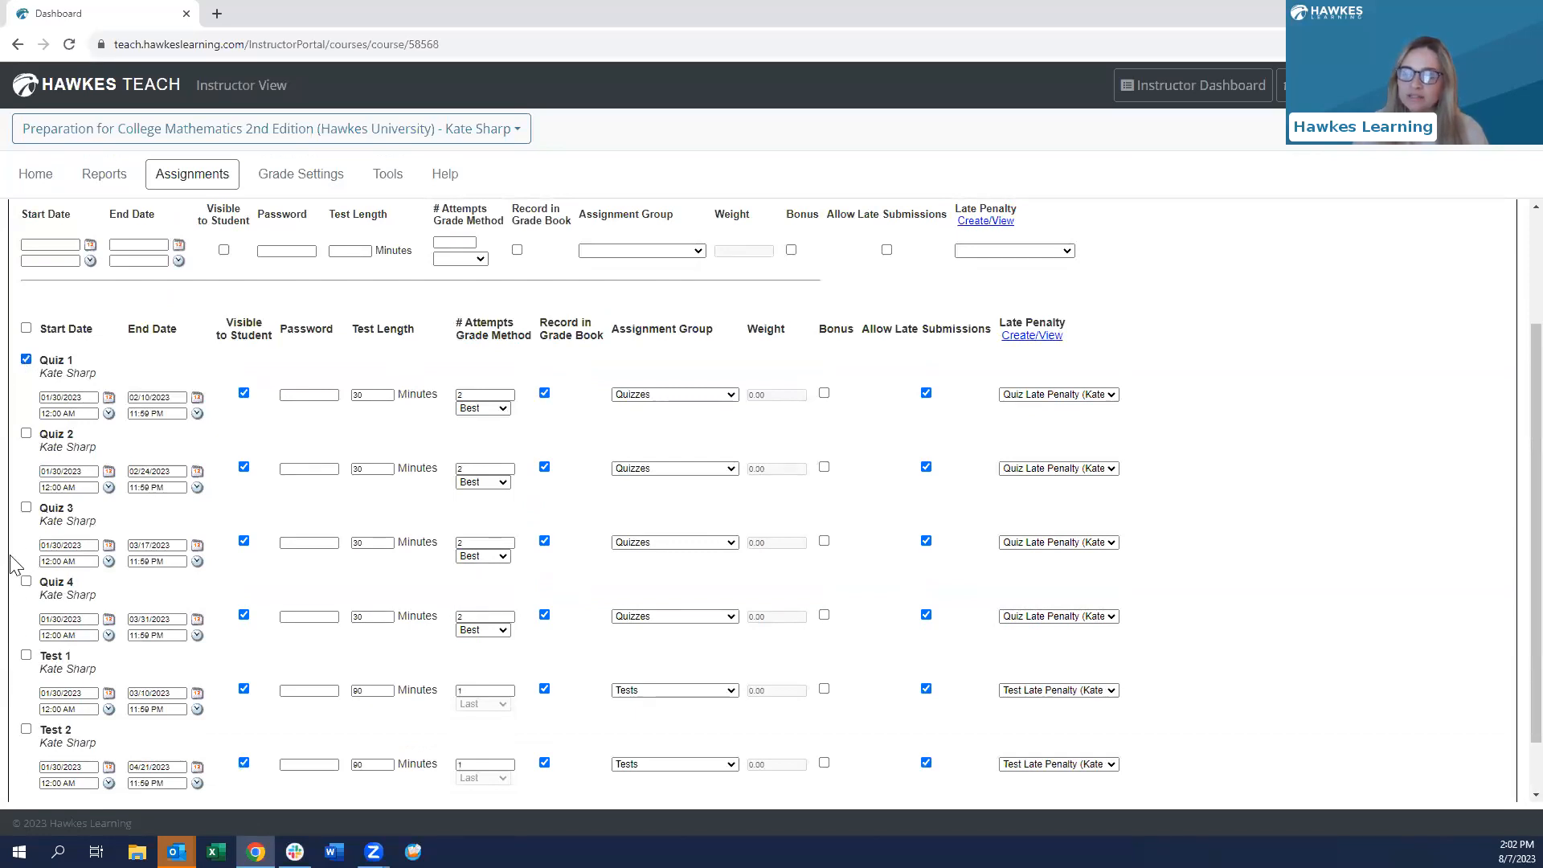
pyautogui.click(27, 329)
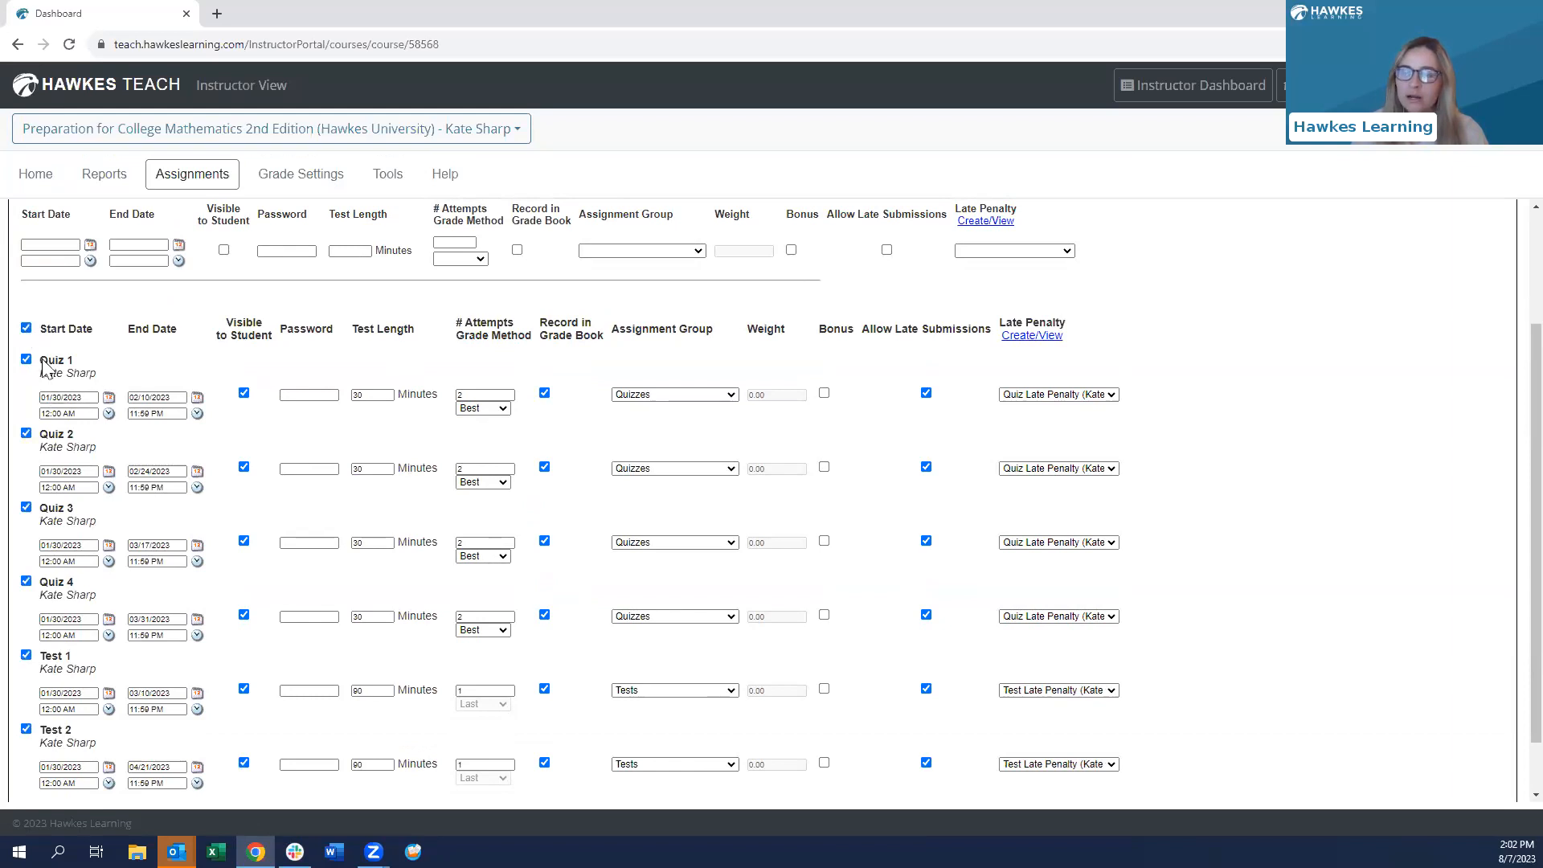
pyautogui.scroll(-1, 64, 442)
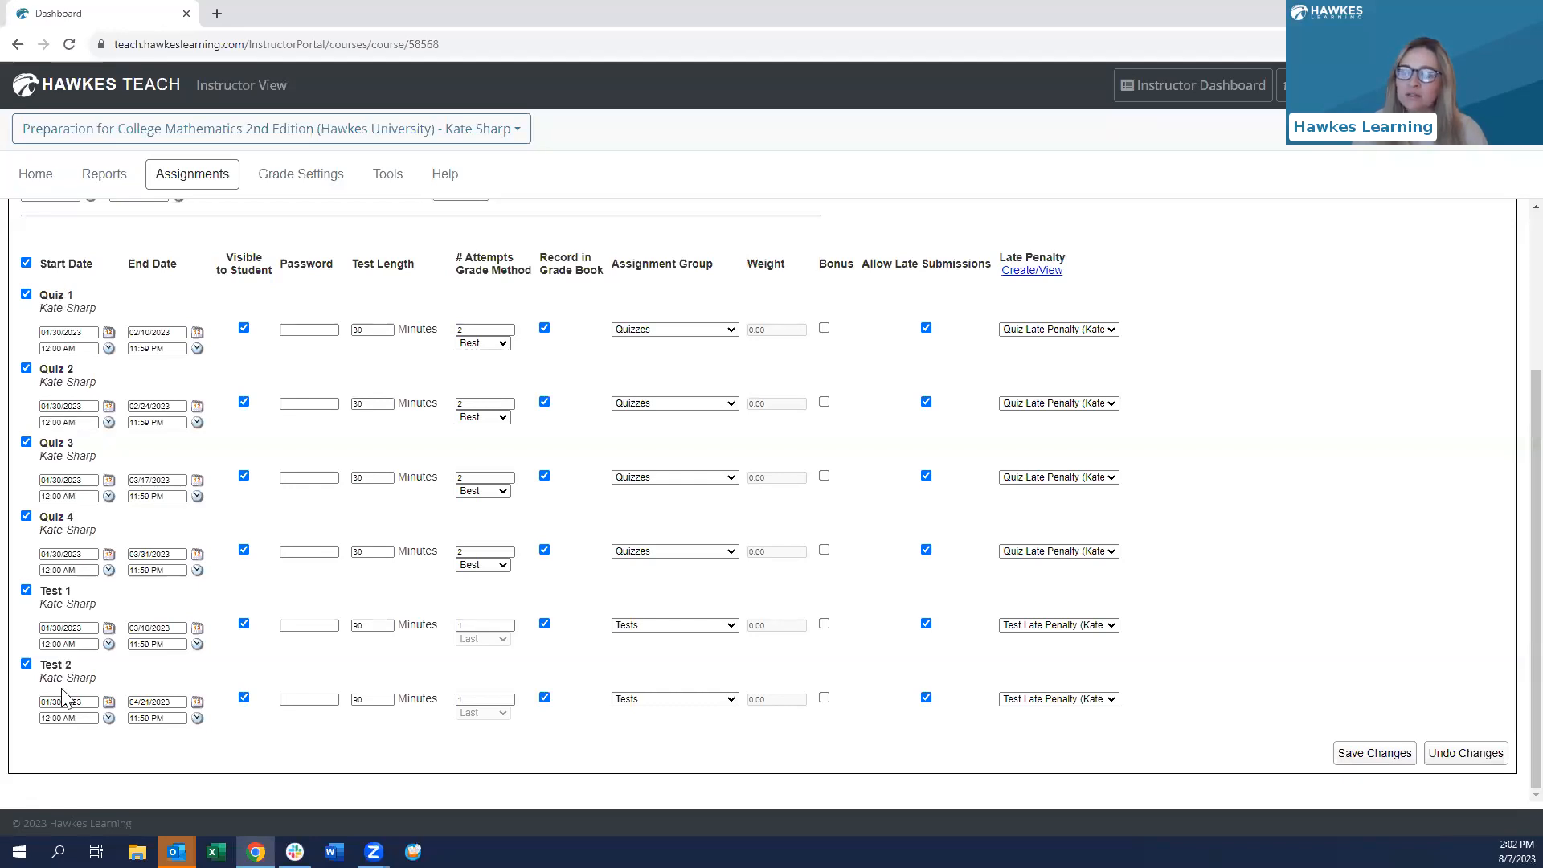
pyautogui.scroll(3, 85, 497)
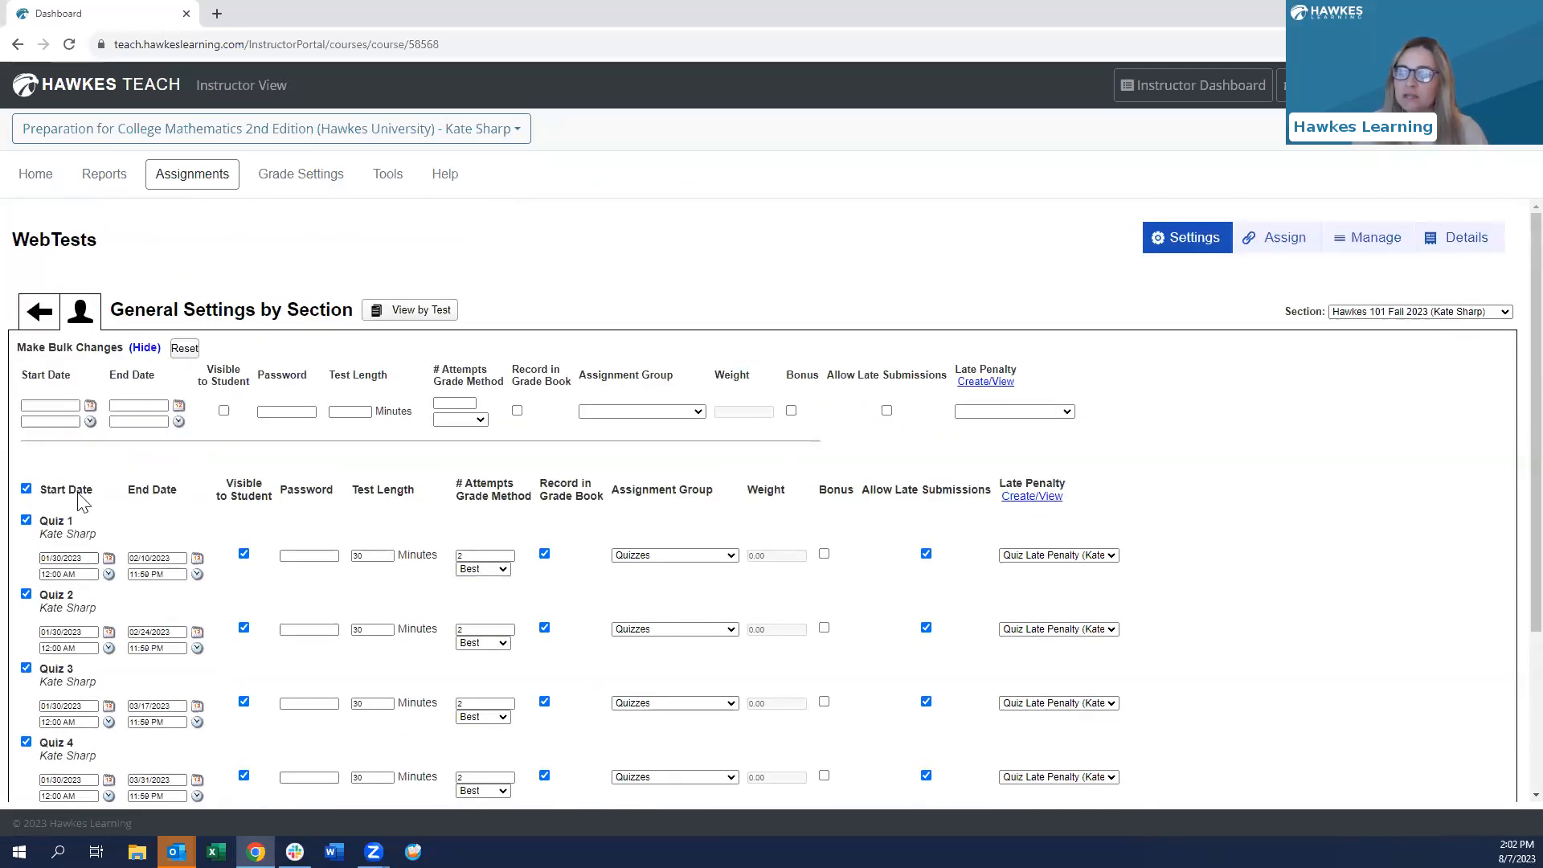
# - Set the bulk start date to 08/21/2023 and end date to 08/28/2023, then save
pyautogui.click(49, 404)
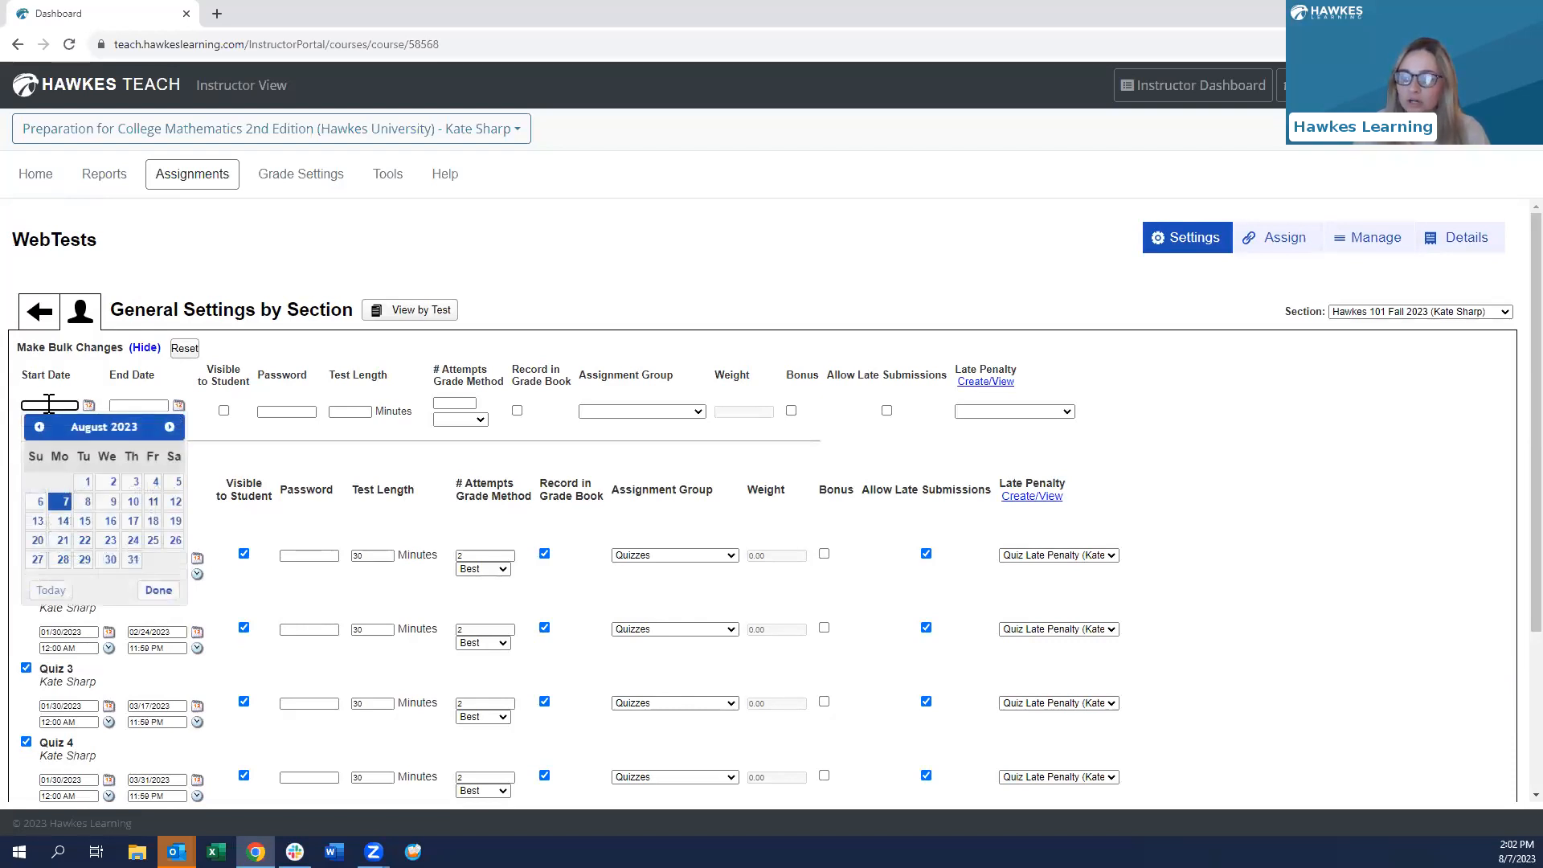
pyautogui.click(213, 465)
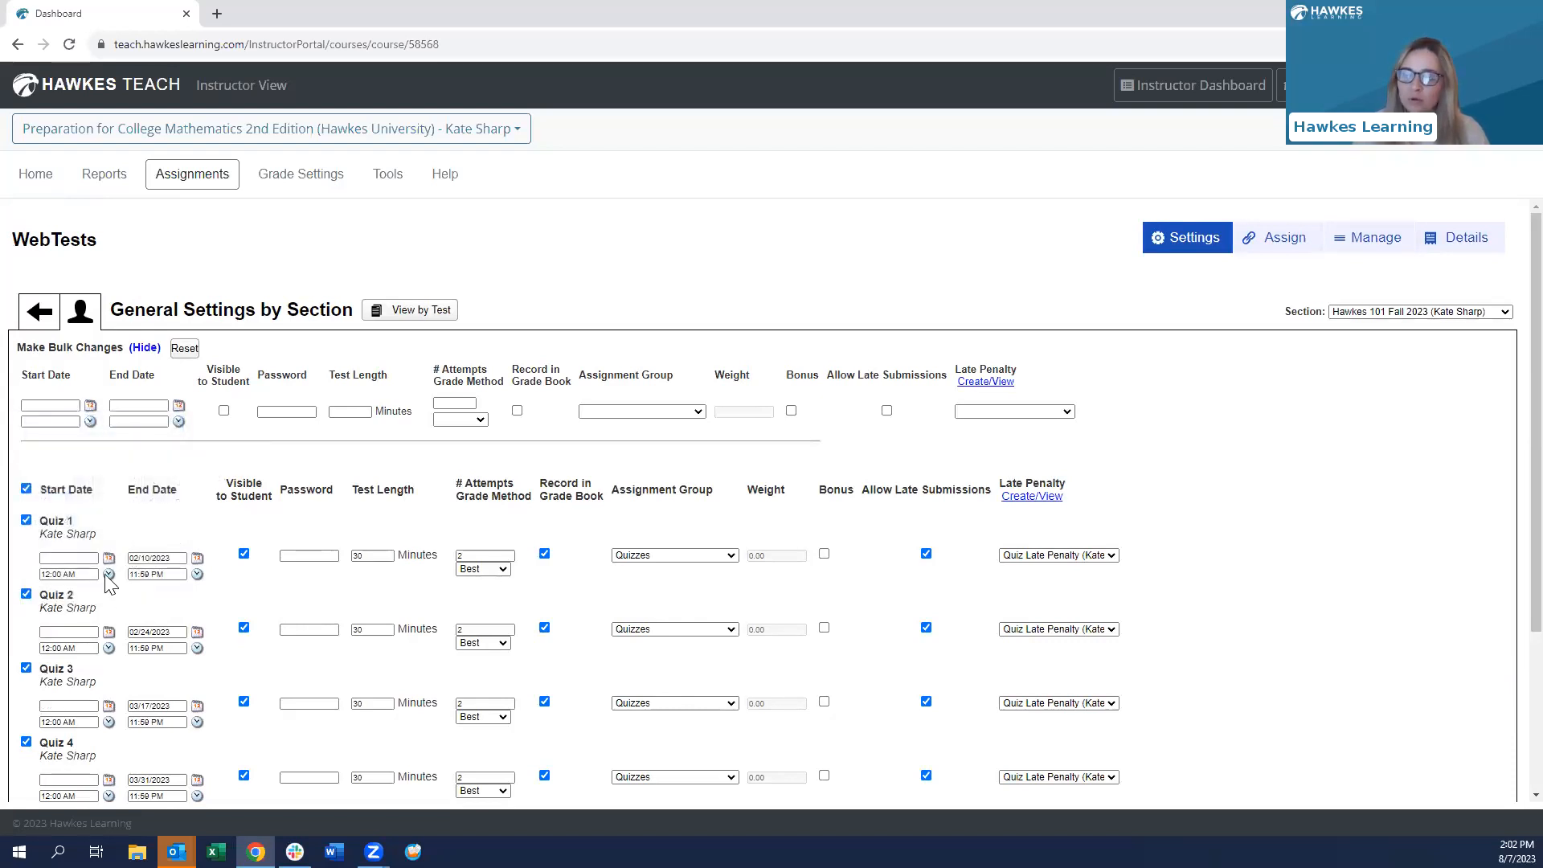
pyautogui.scroll(-2, 110, 583)
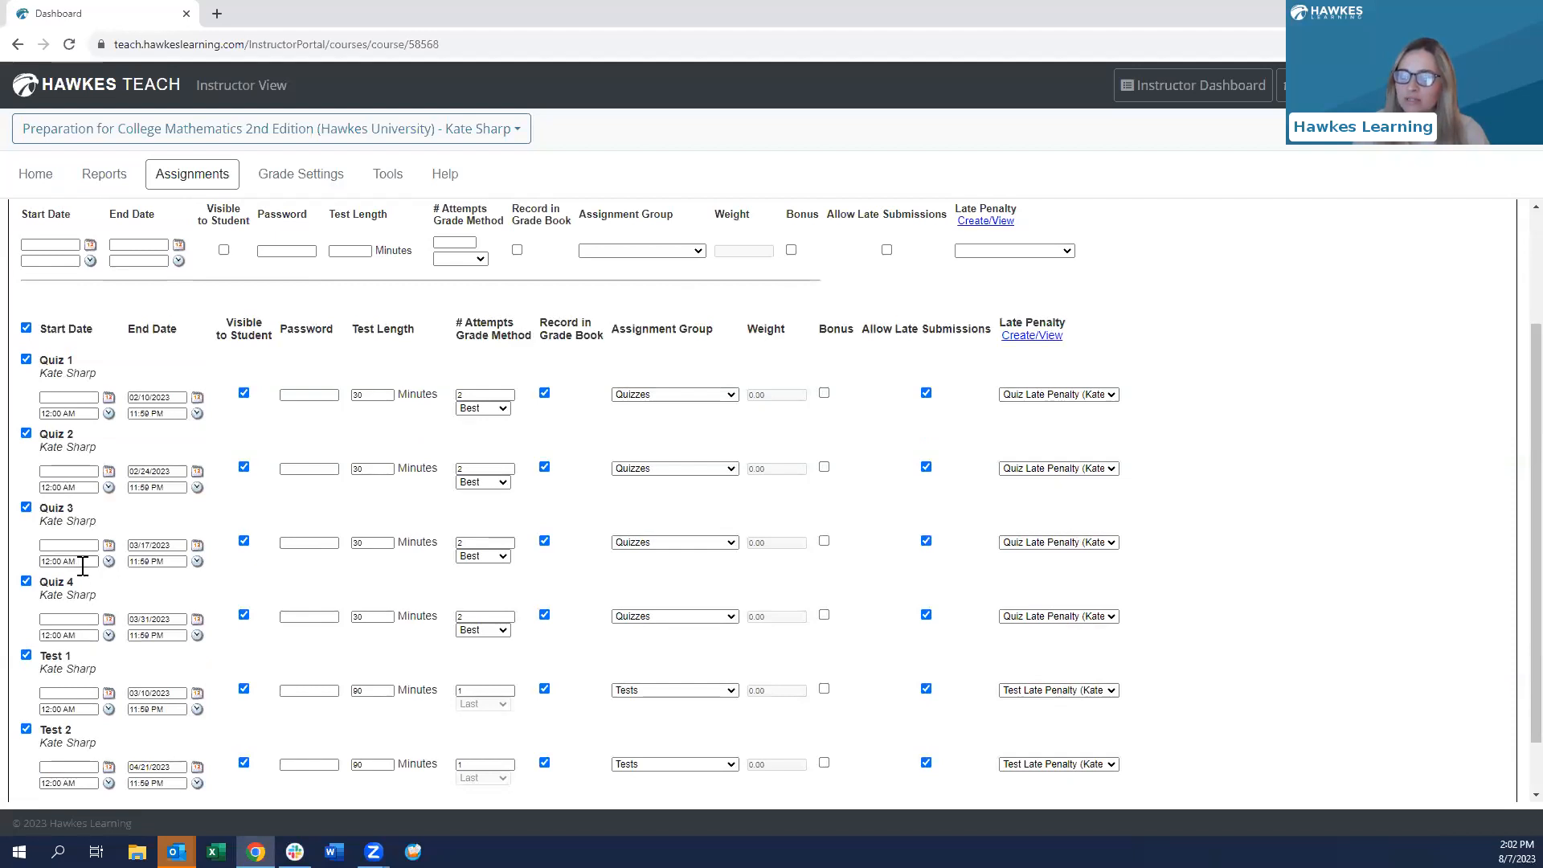
pyautogui.scroll(1, 93, 591)
pyautogui.scroll(1, 92, 591)
pyautogui.click(59, 325)
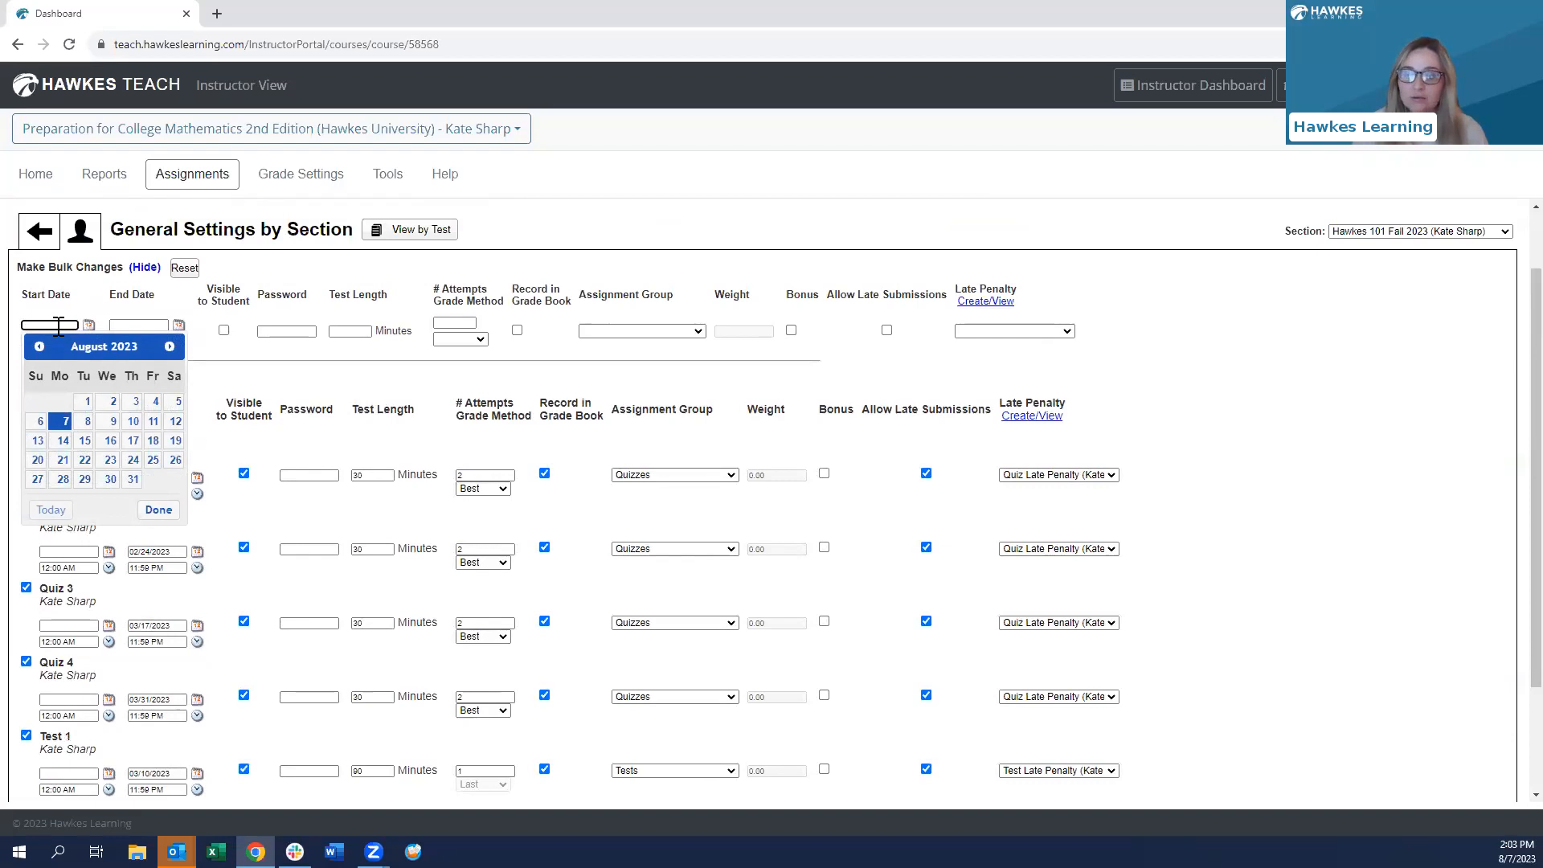
pyautogui.click(60, 464)
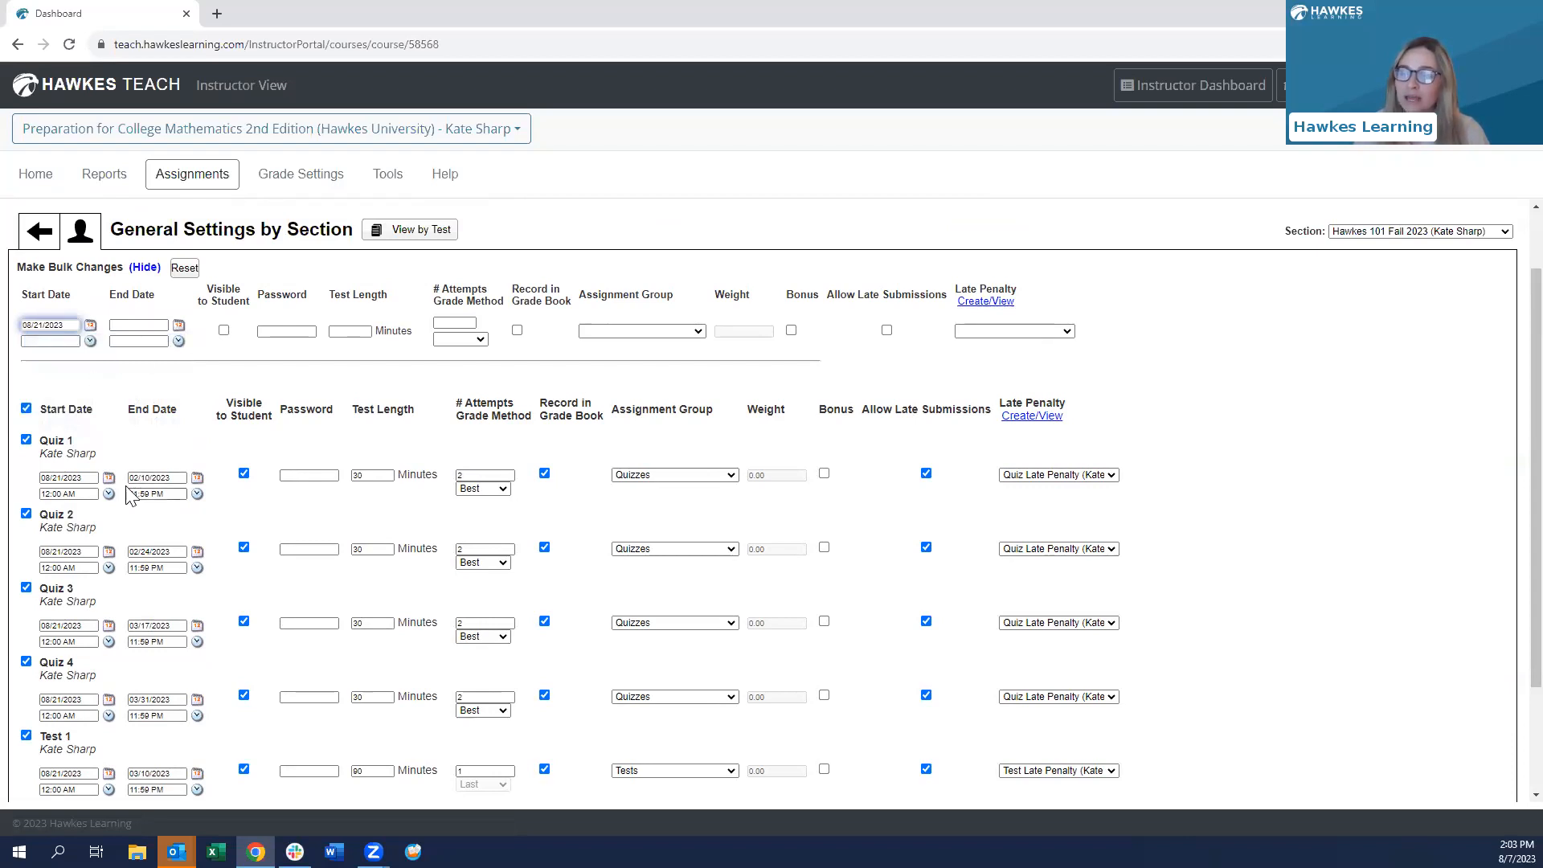
pyautogui.click(132, 325)
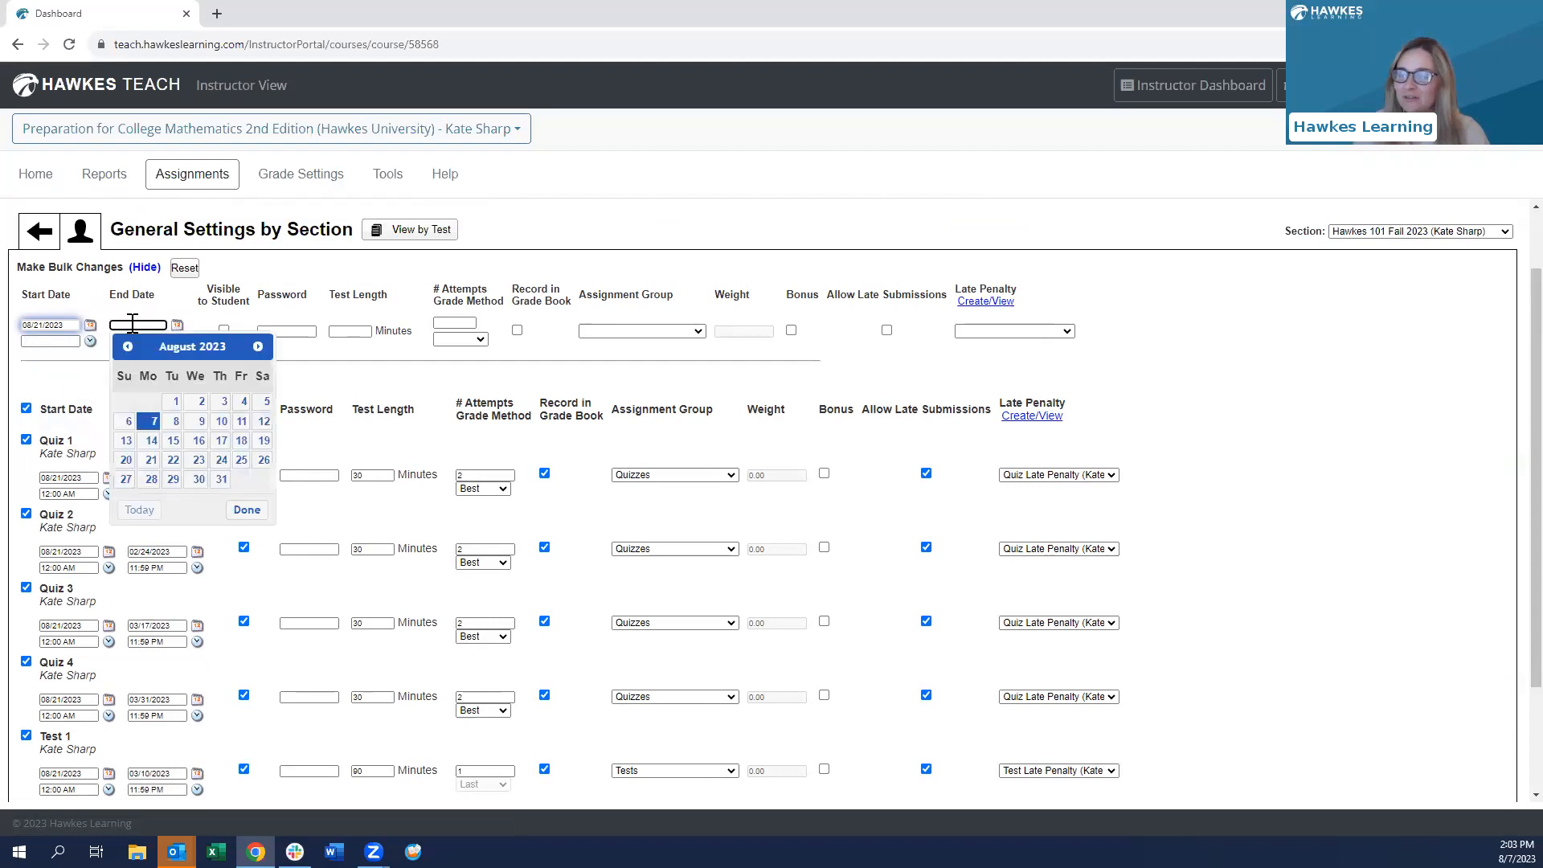
pyautogui.click(151, 479)
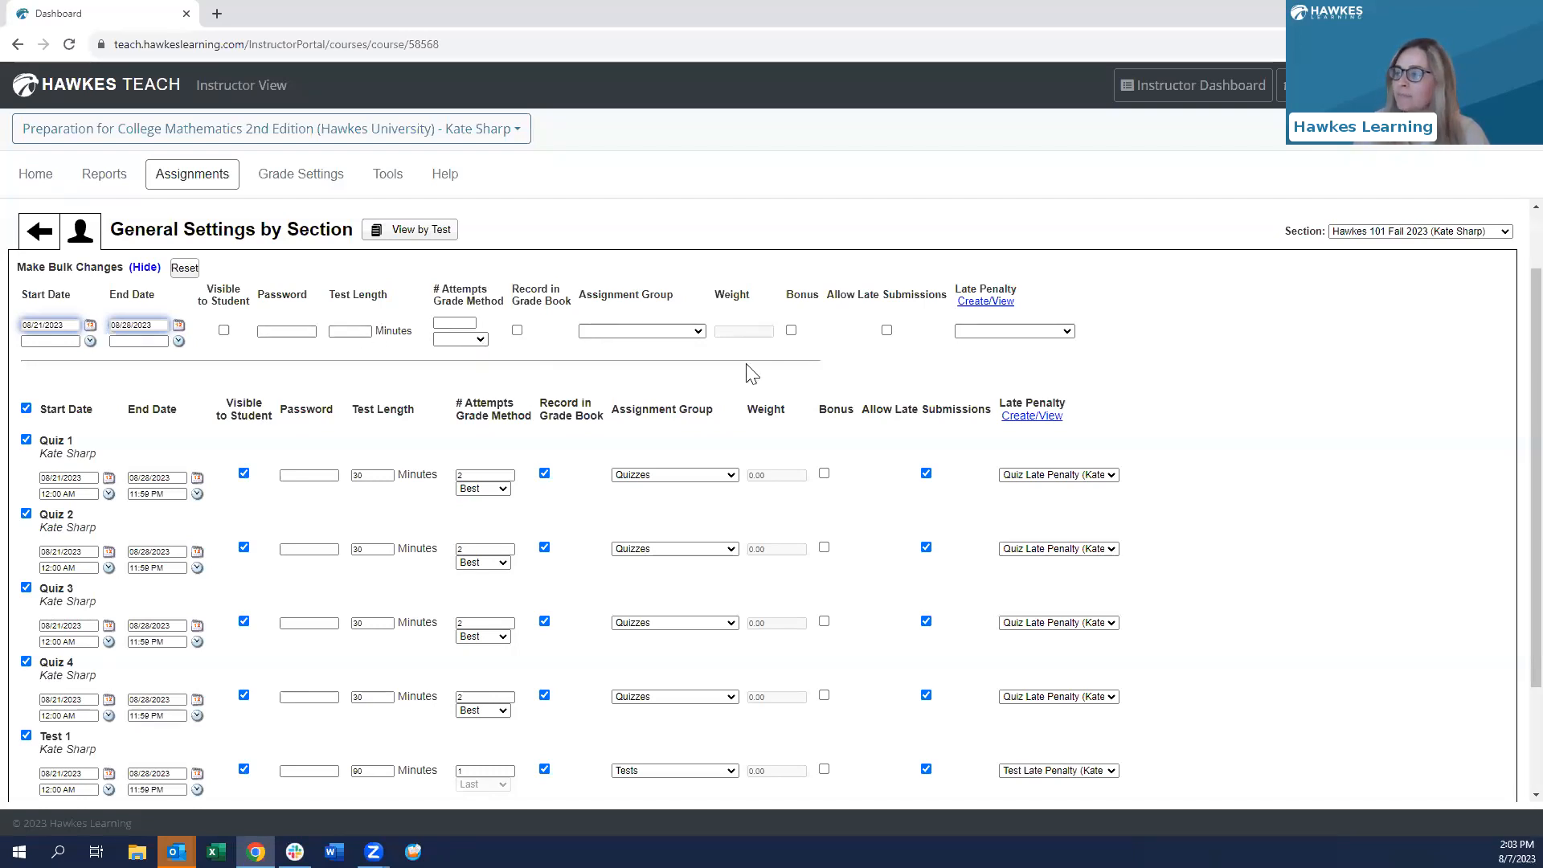
pyautogui.scroll(-2, 1377, 434)
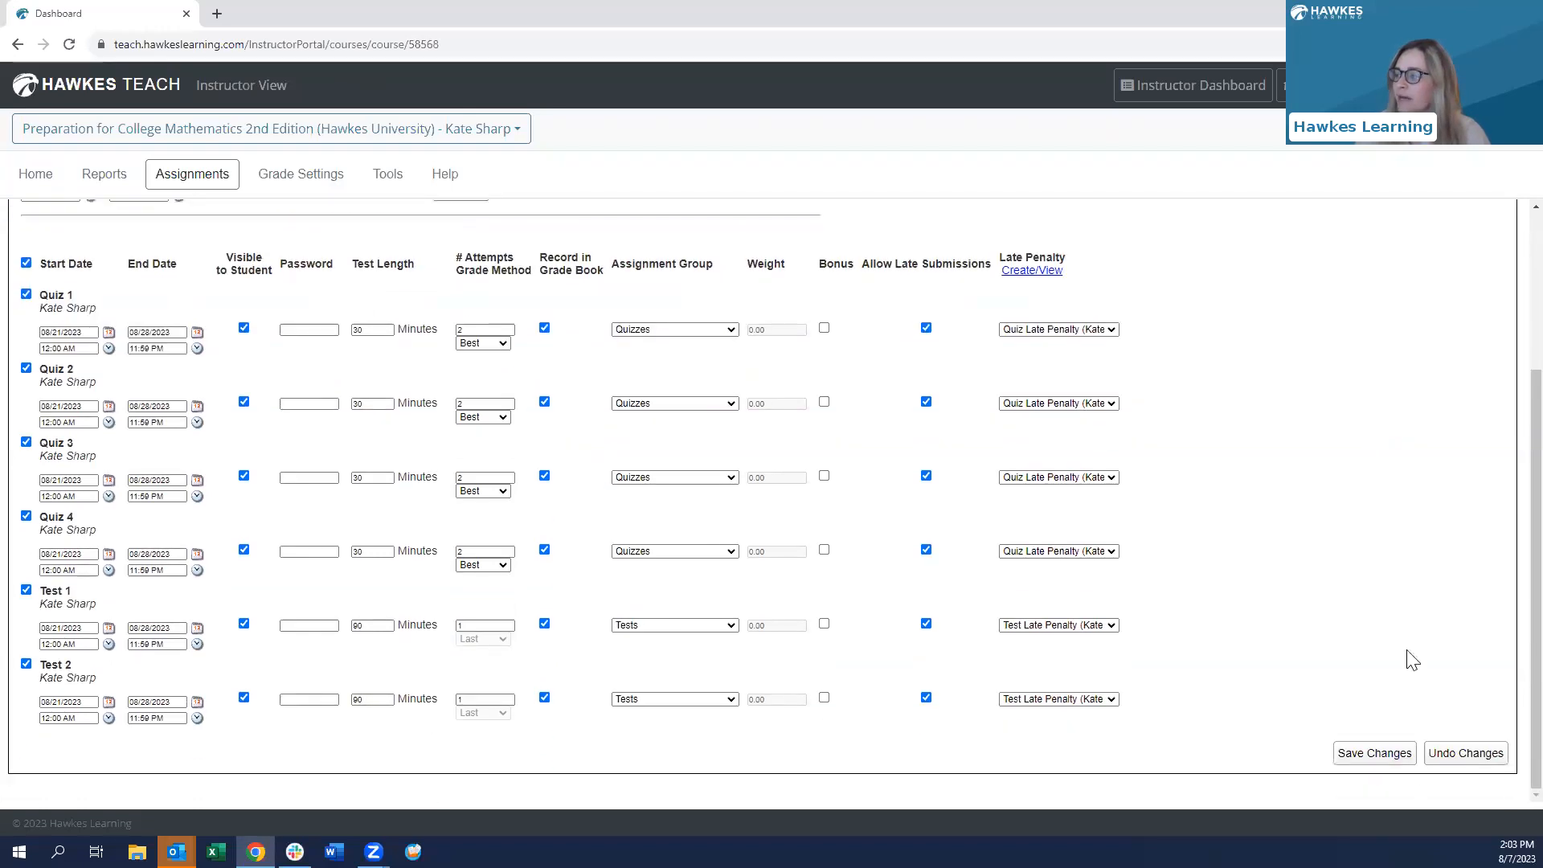
pyautogui.click(1371, 753)
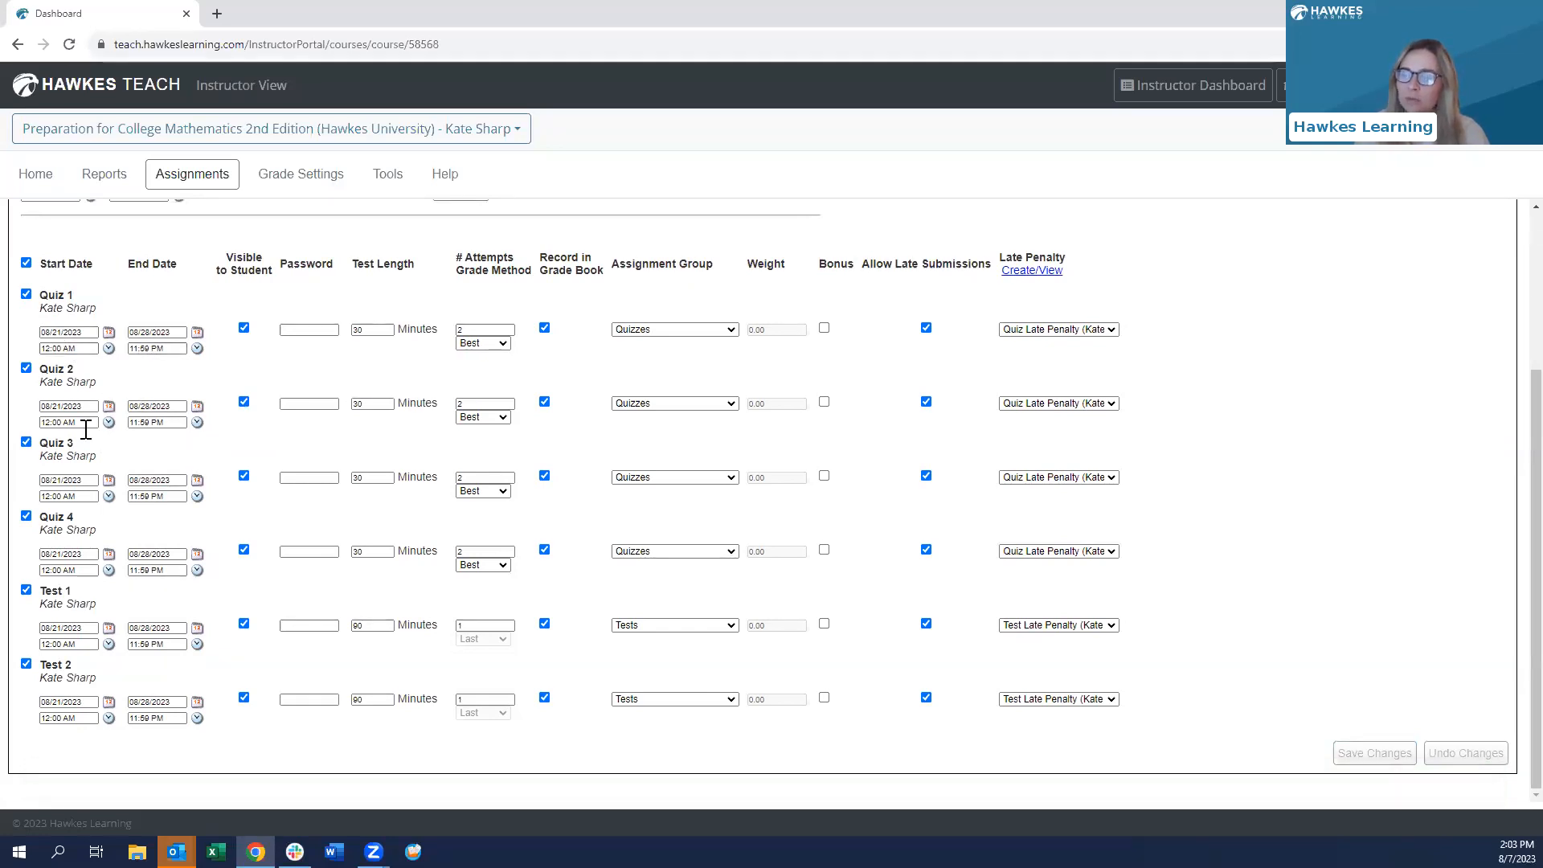
# - Check the saved dates, opening and closing Quiz 1's end-date calendar without changes
pyautogui.scroll(1, 158, 565)
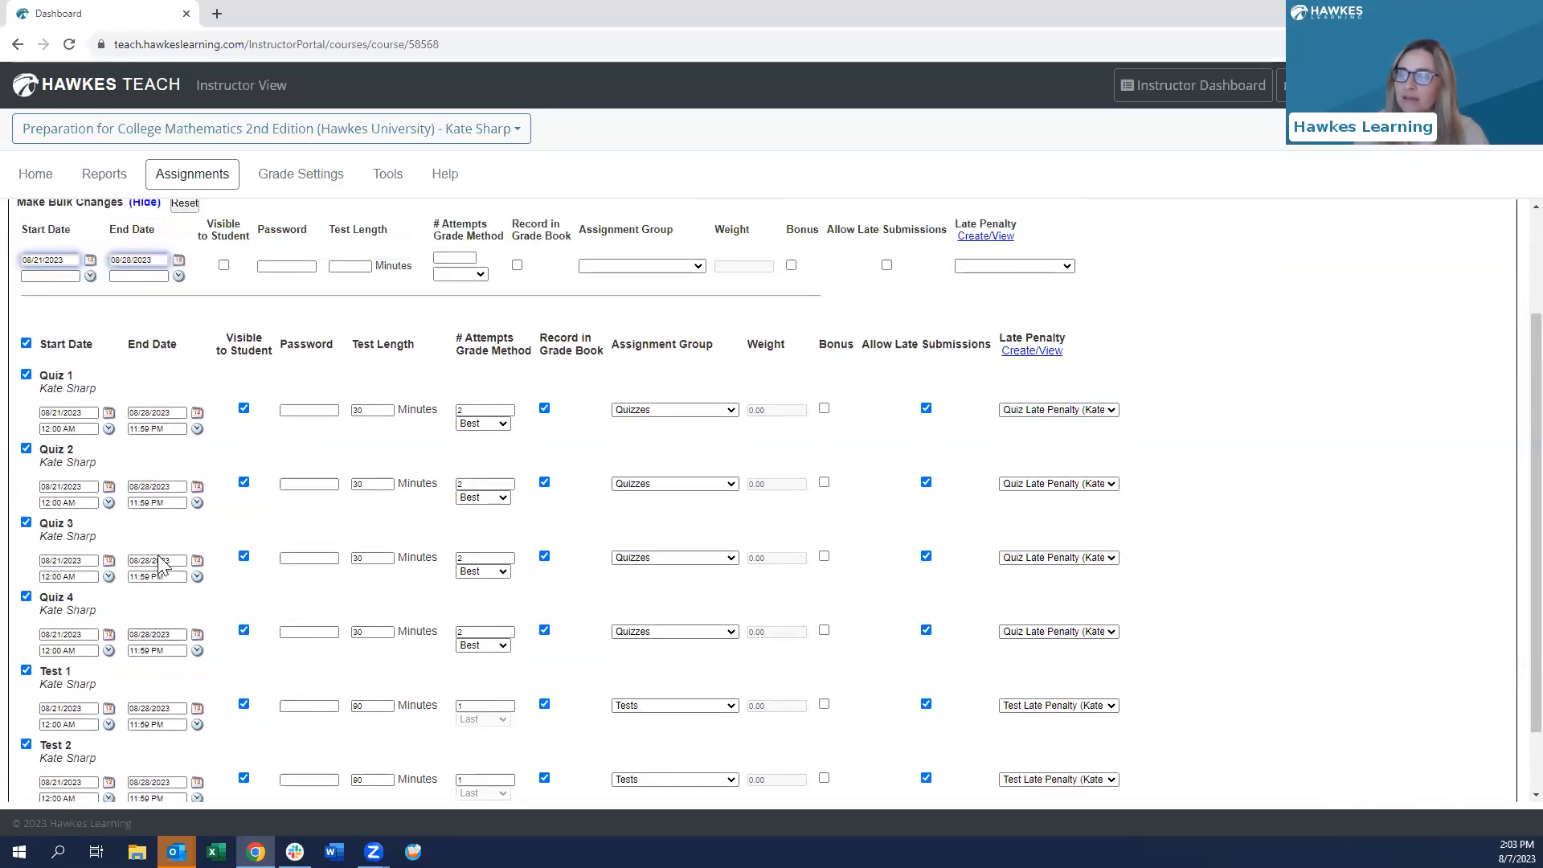
pyautogui.scroll(1, 152, 456)
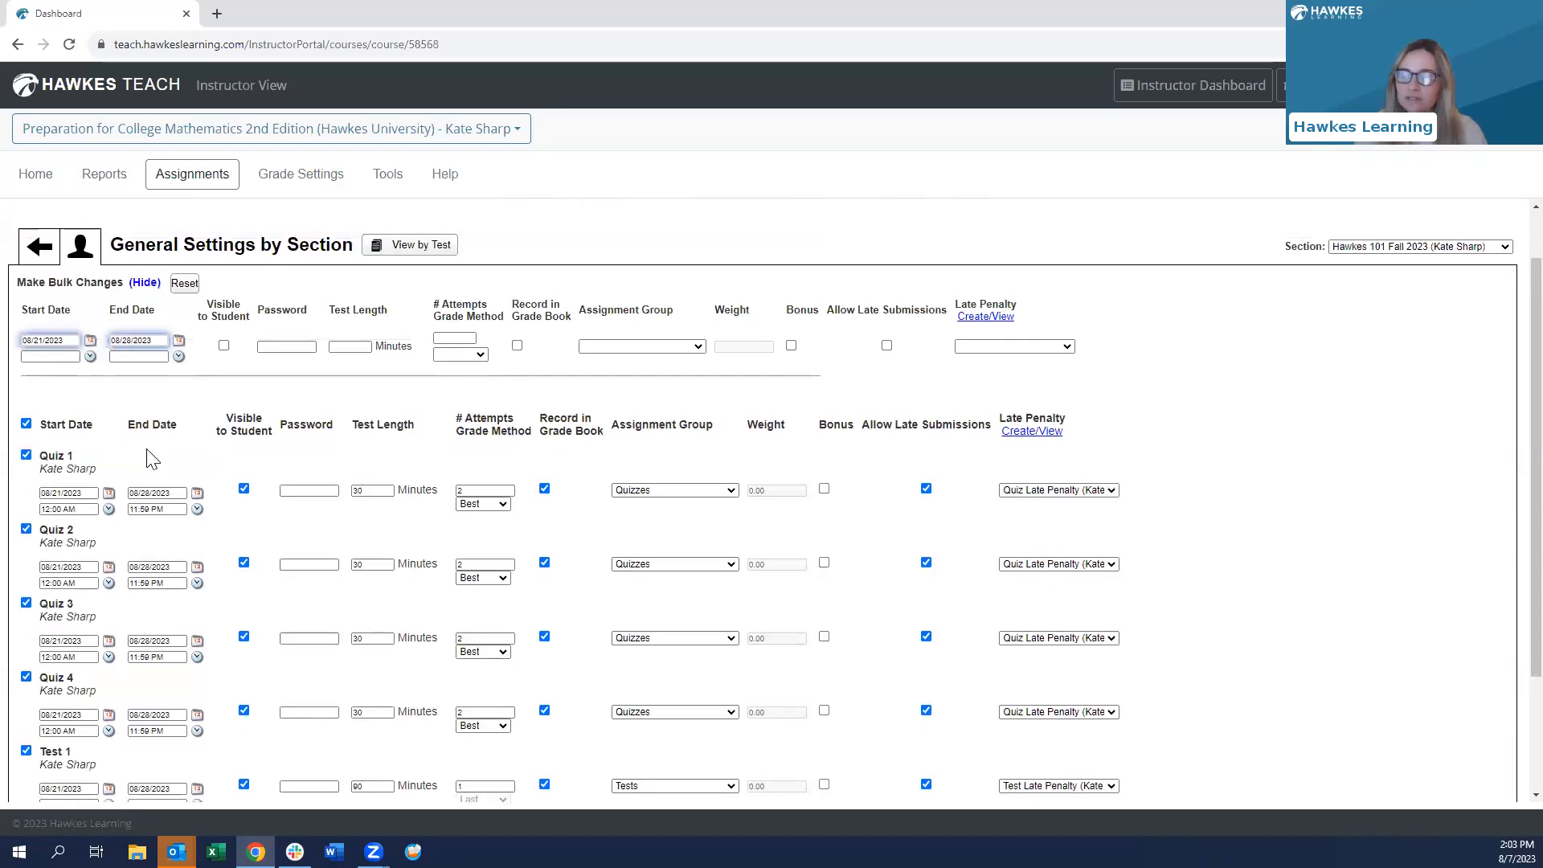
pyautogui.scroll(-1, 153, 460)
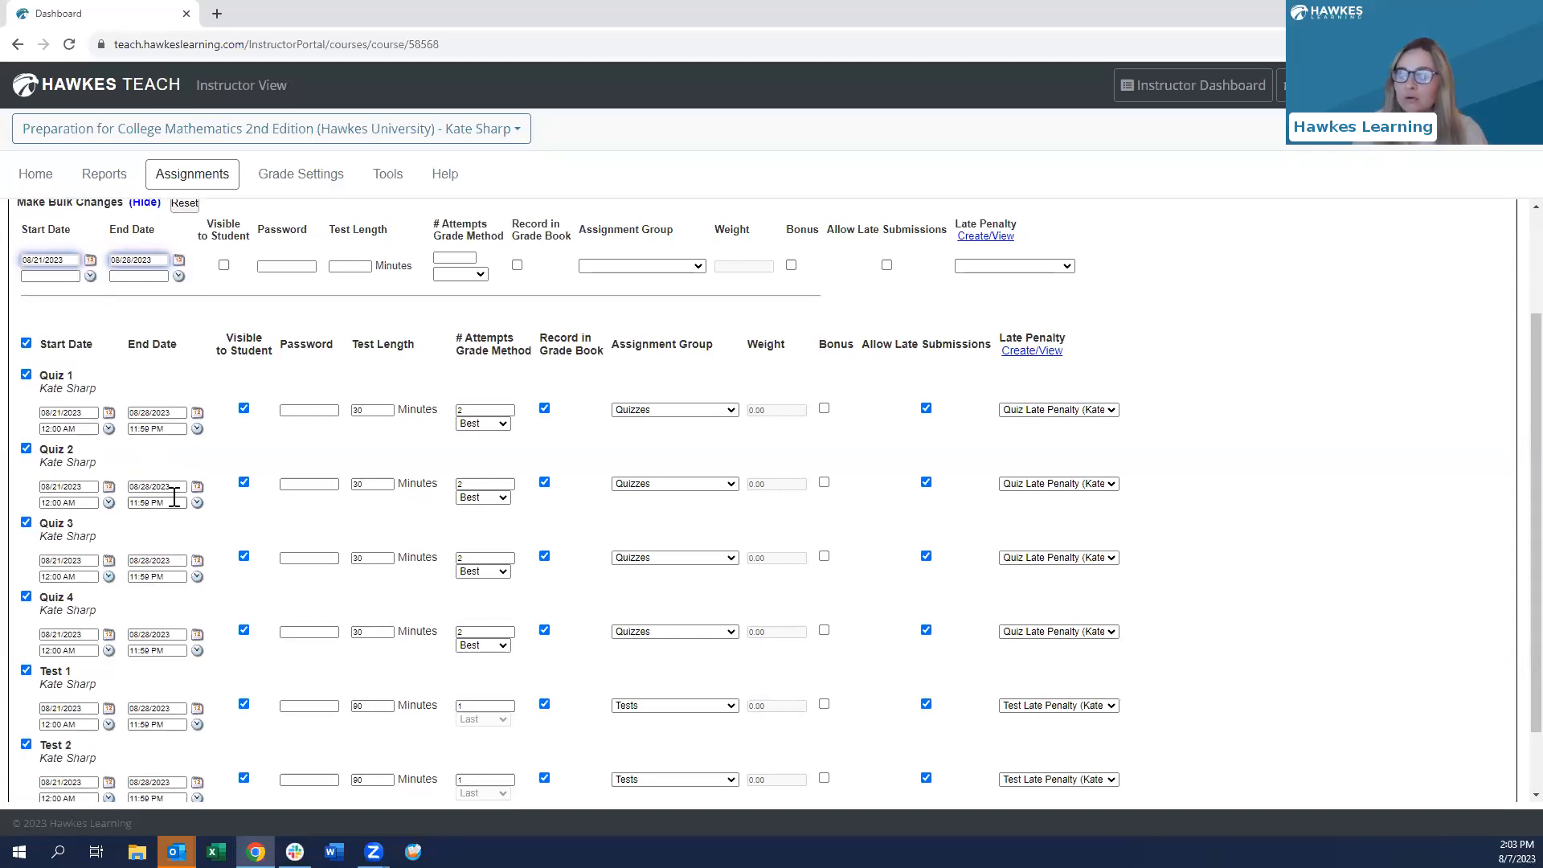
pyautogui.click(172, 413)
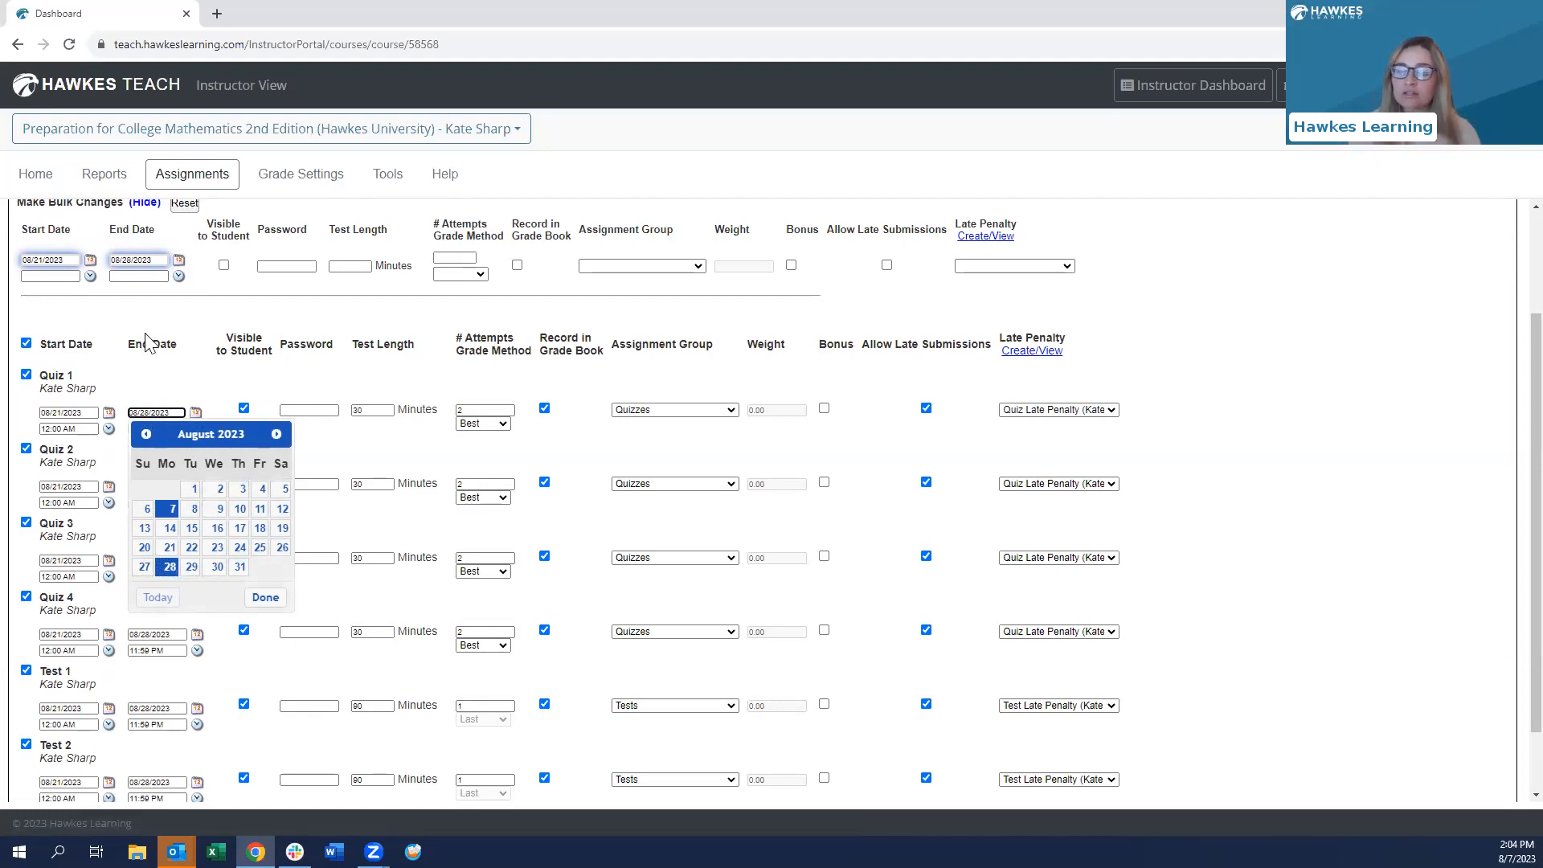
pyautogui.click(153, 361)
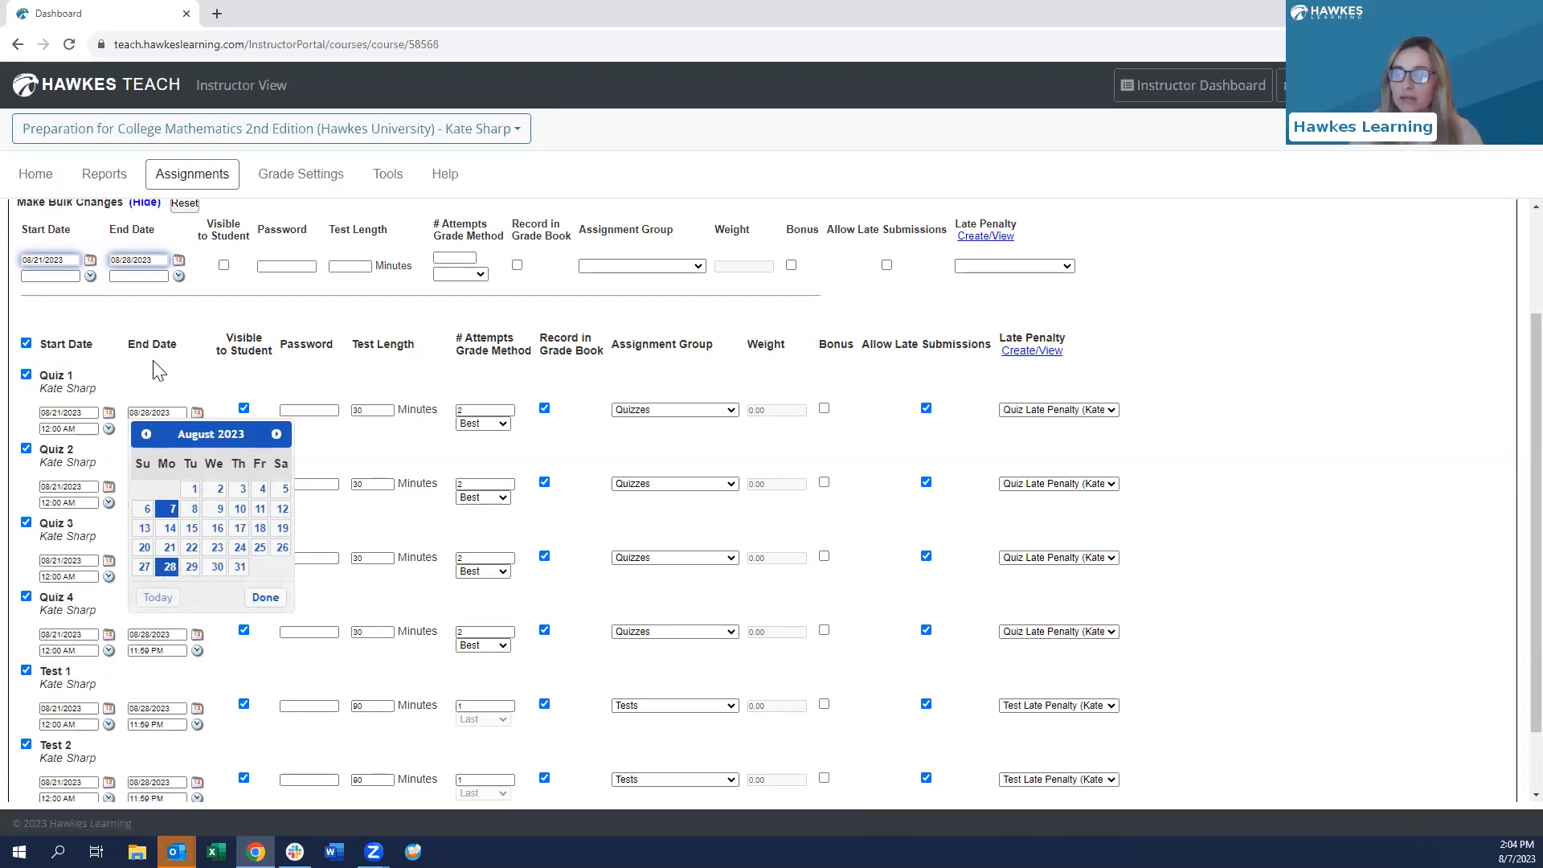
# - Set end dates: Quiz 1 to 08/23/2023, Quiz 2 to 08/25/2023, Quiz 3 to 08/29/2023
pyautogui.click(153, 412)
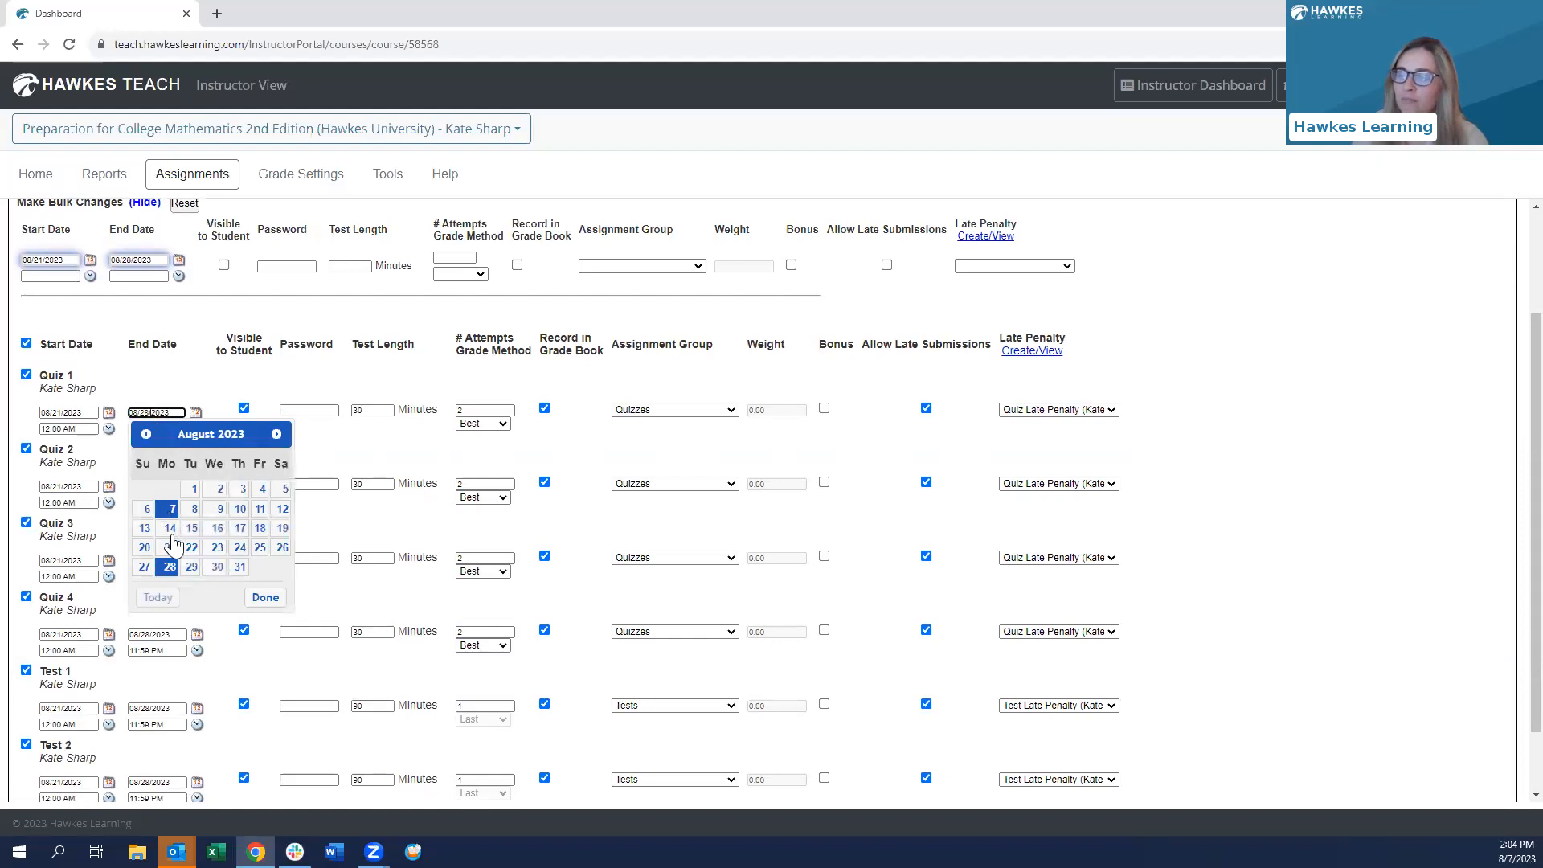
pyautogui.click(217, 548)
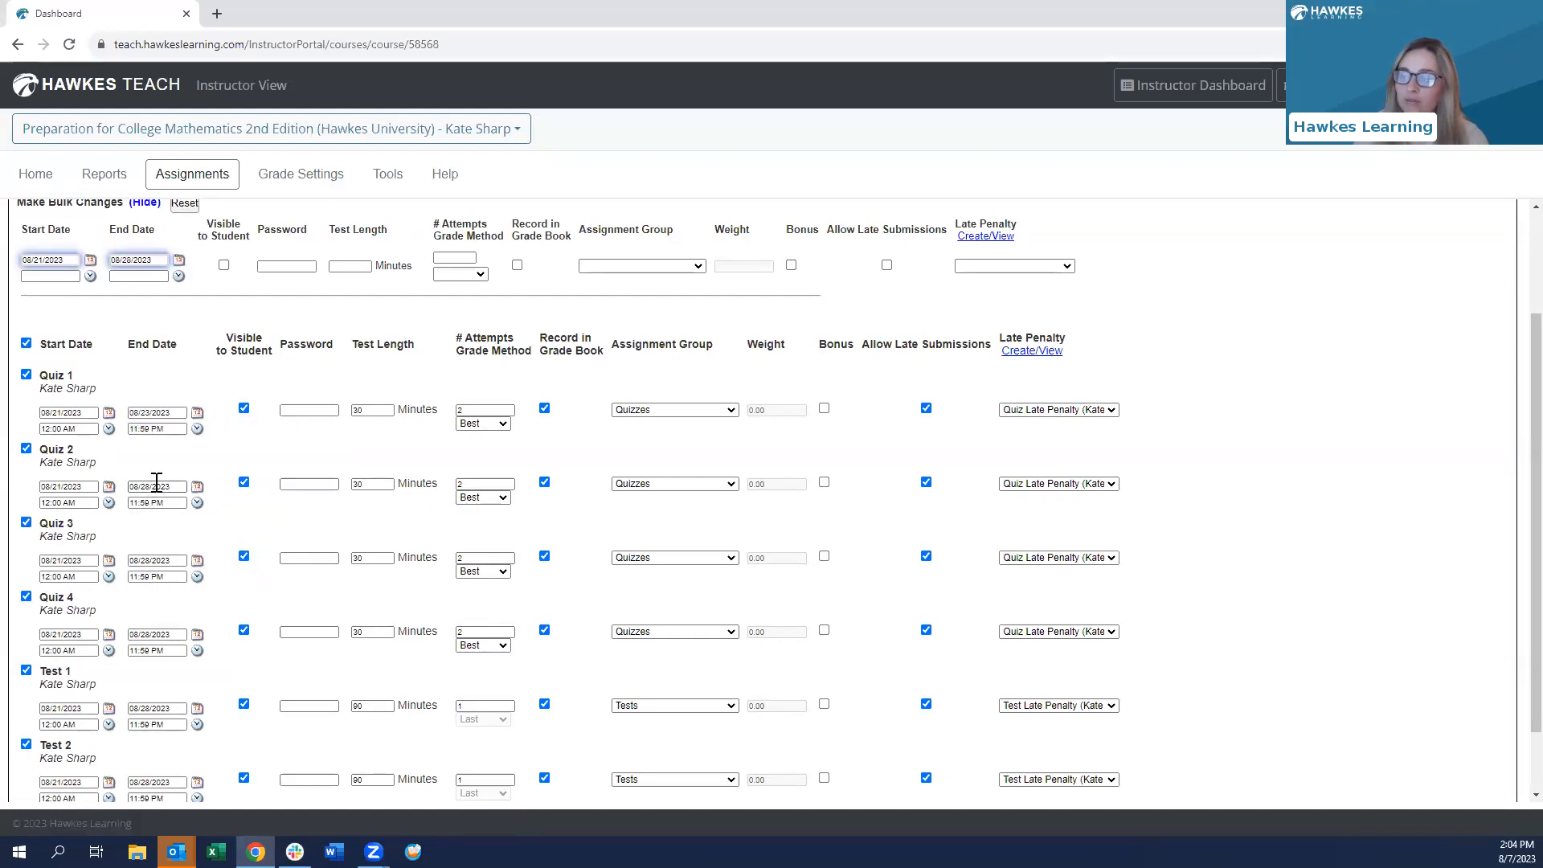
pyautogui.click(155, 486)
pyautogui.click(260, 621)
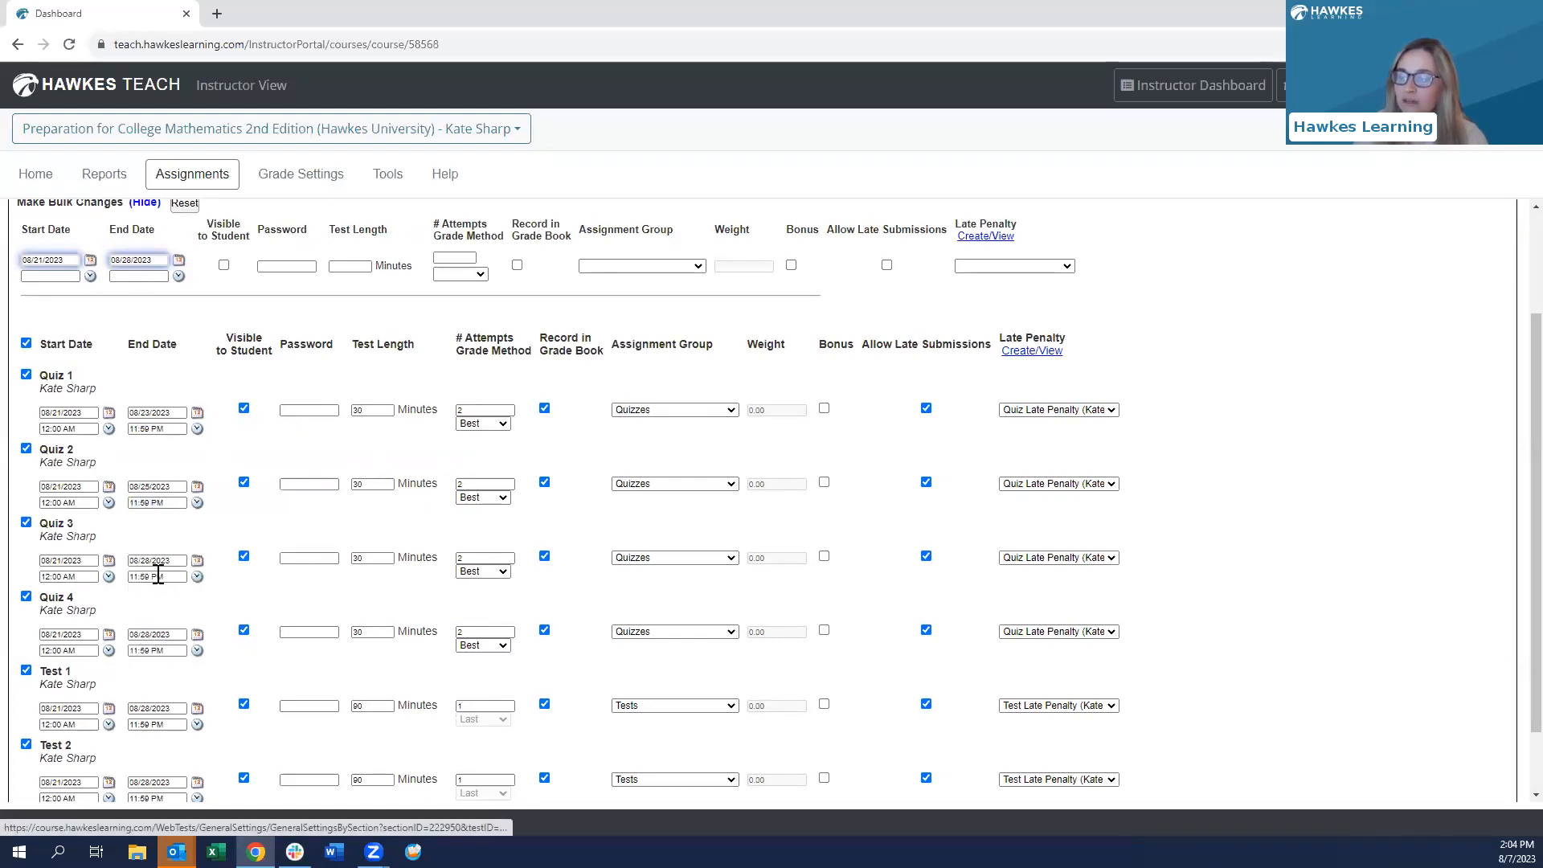
pyautogui.click(155, 560)
pyautogui.click(191, 714)
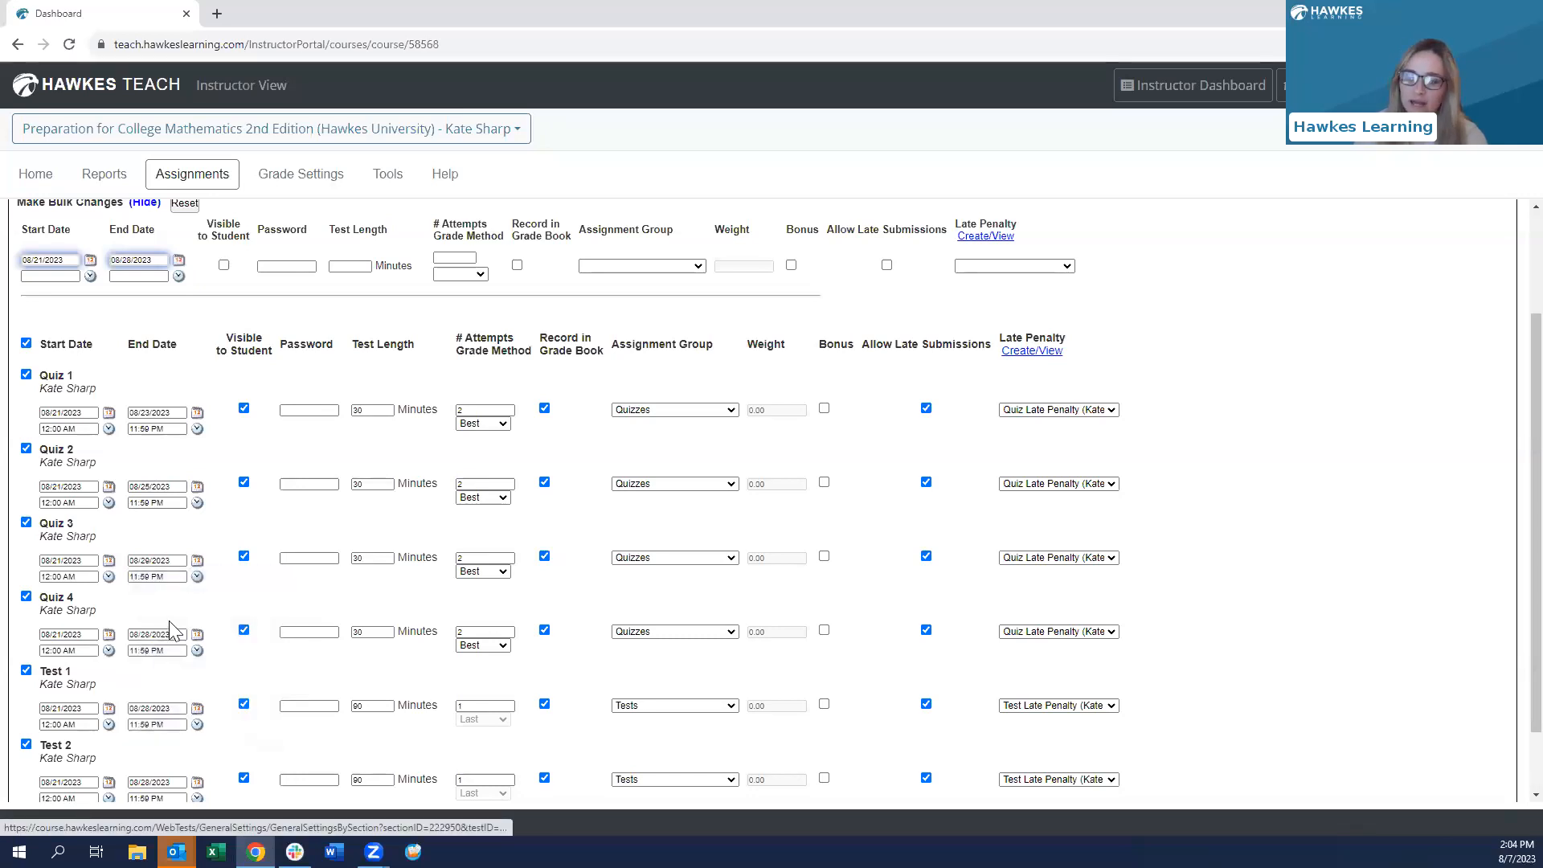
# - Leave Quiz 4's date unchanged, save the quiz dates, and return to Assignments
pyautogui.scroll(-2, 145, 597)
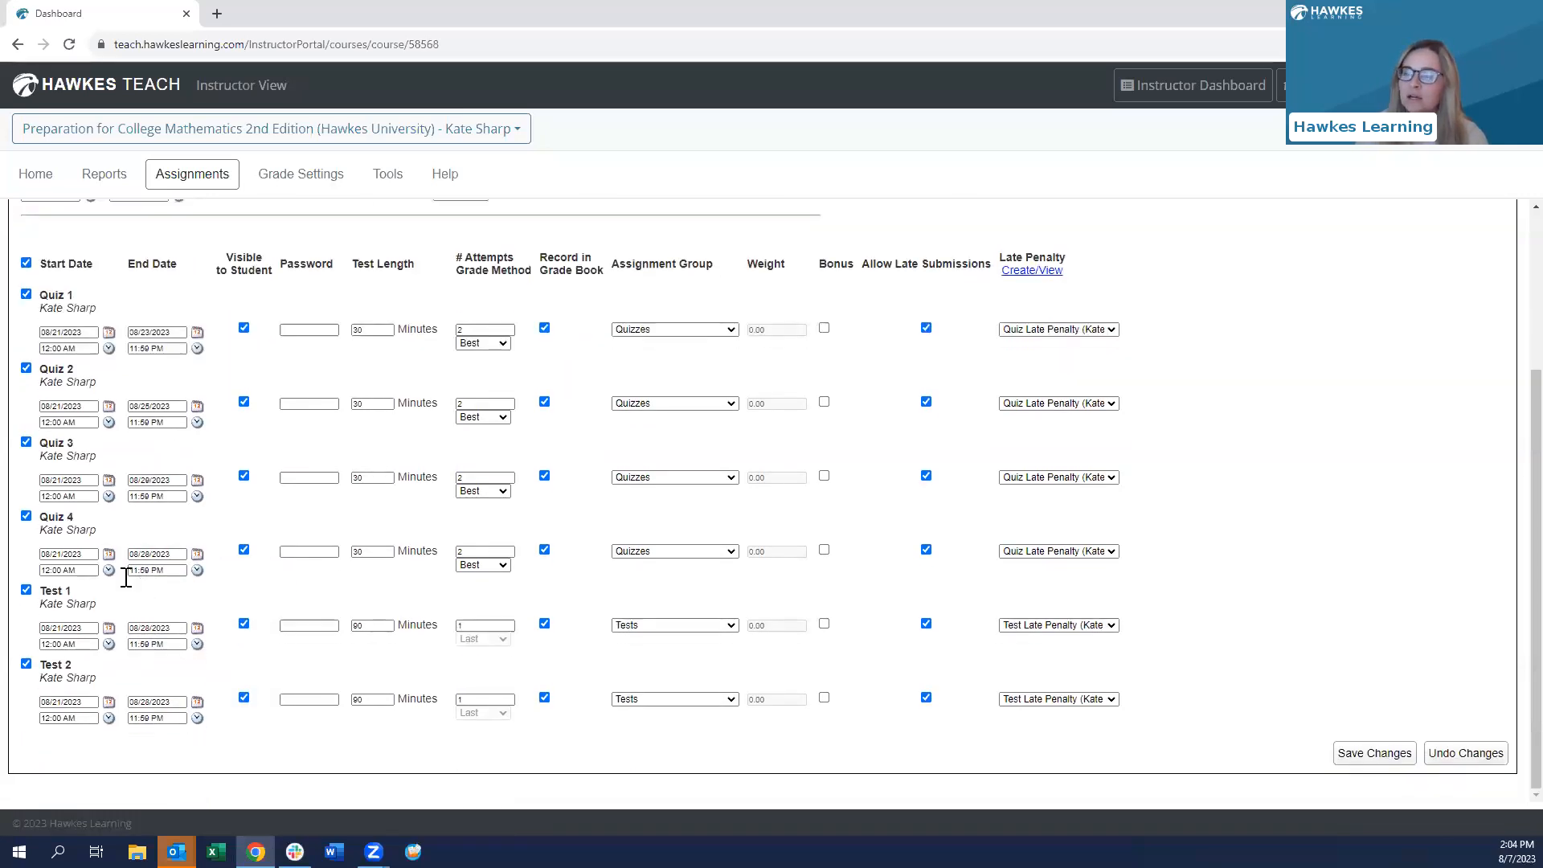
pyautogui.click(70, 554)
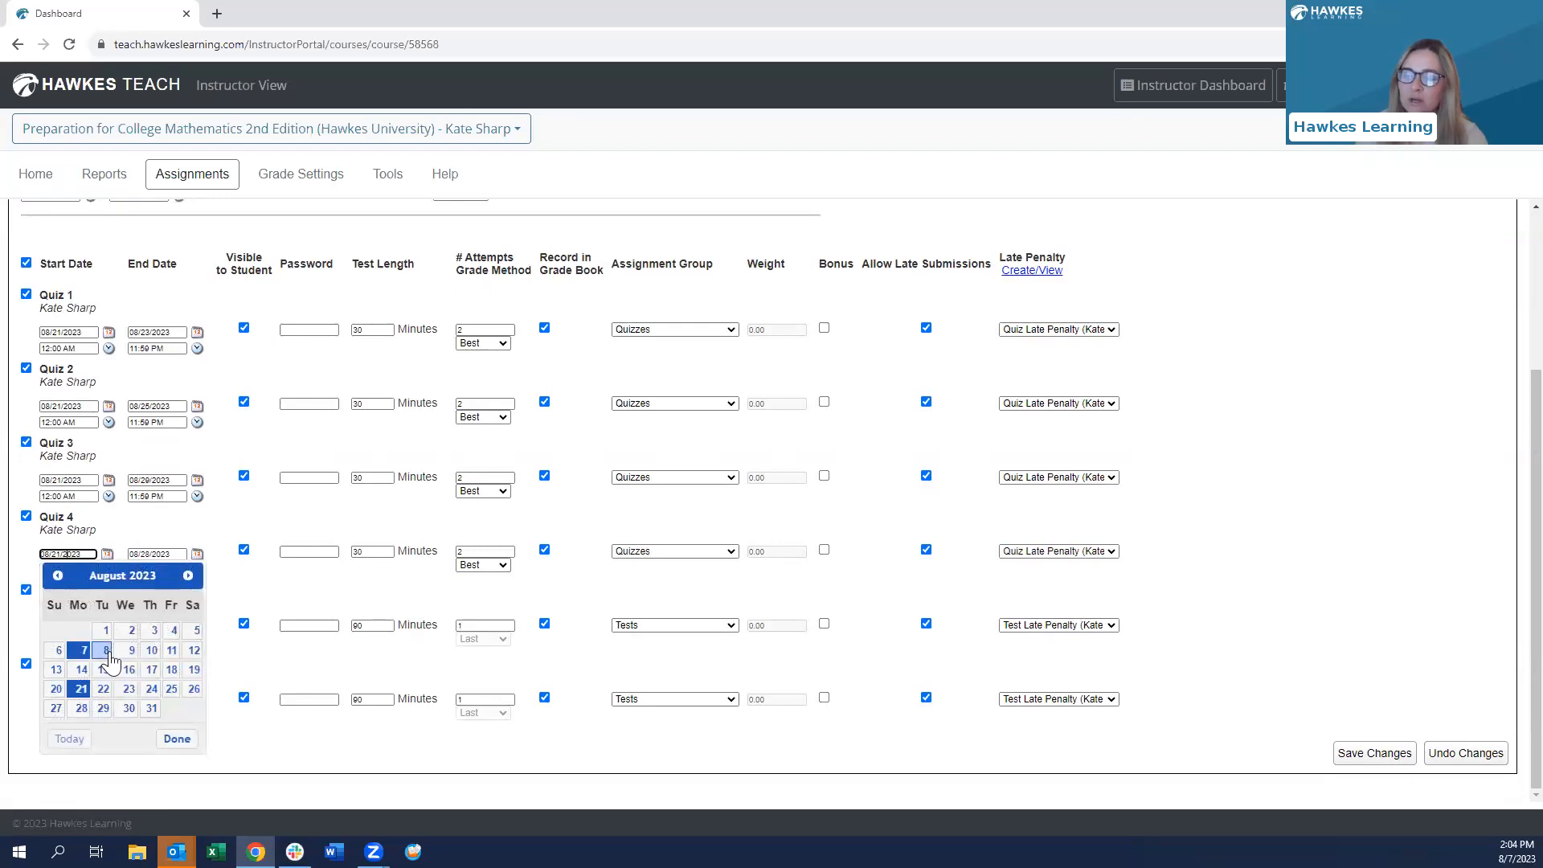
pyautogui.click(211, 585)
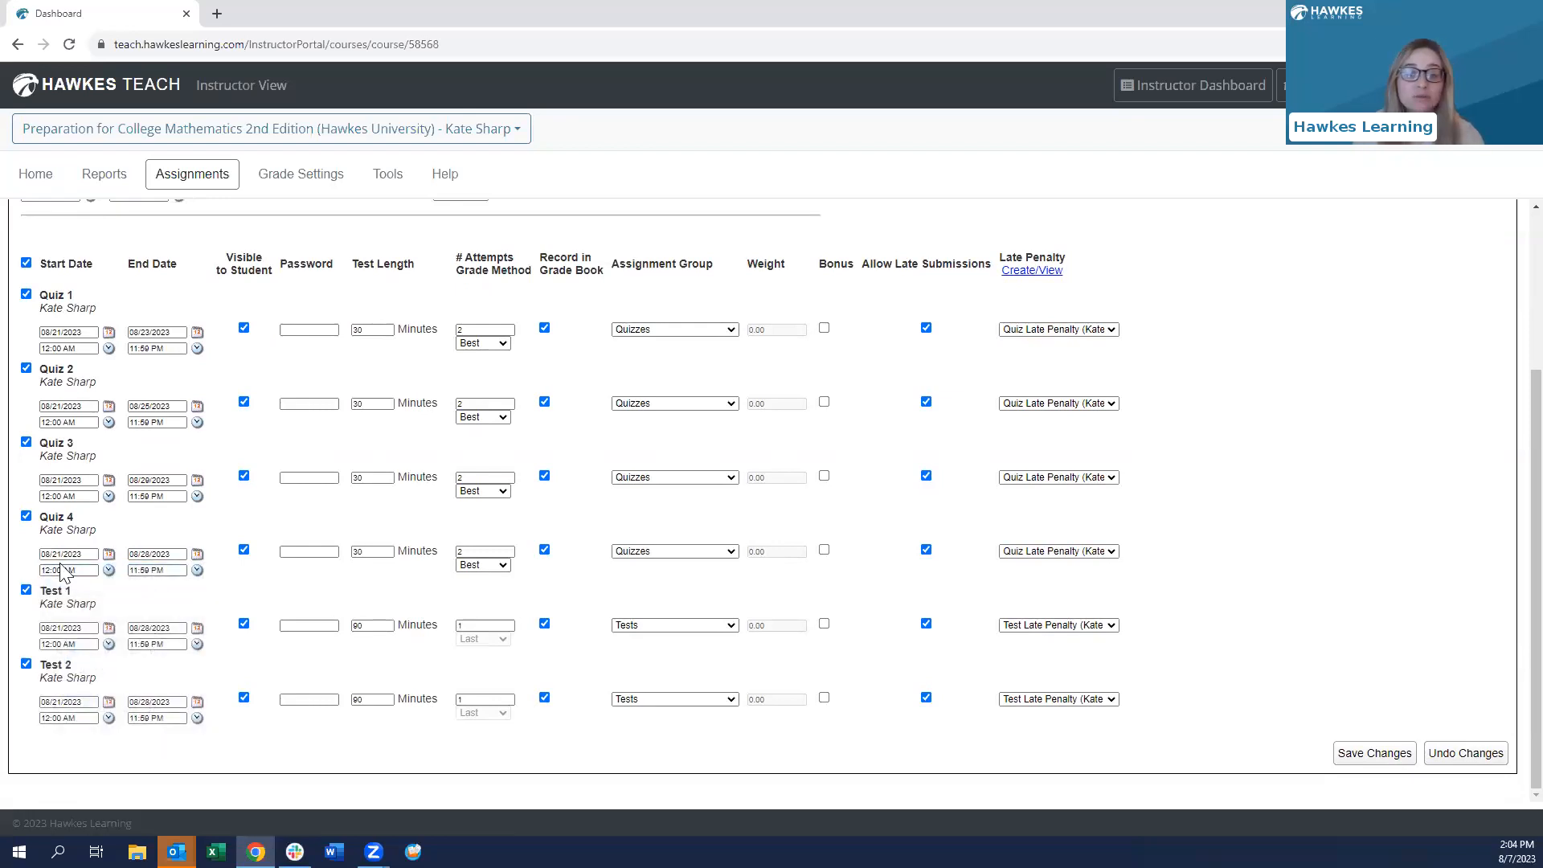
pyautogui.click(1368, 757)
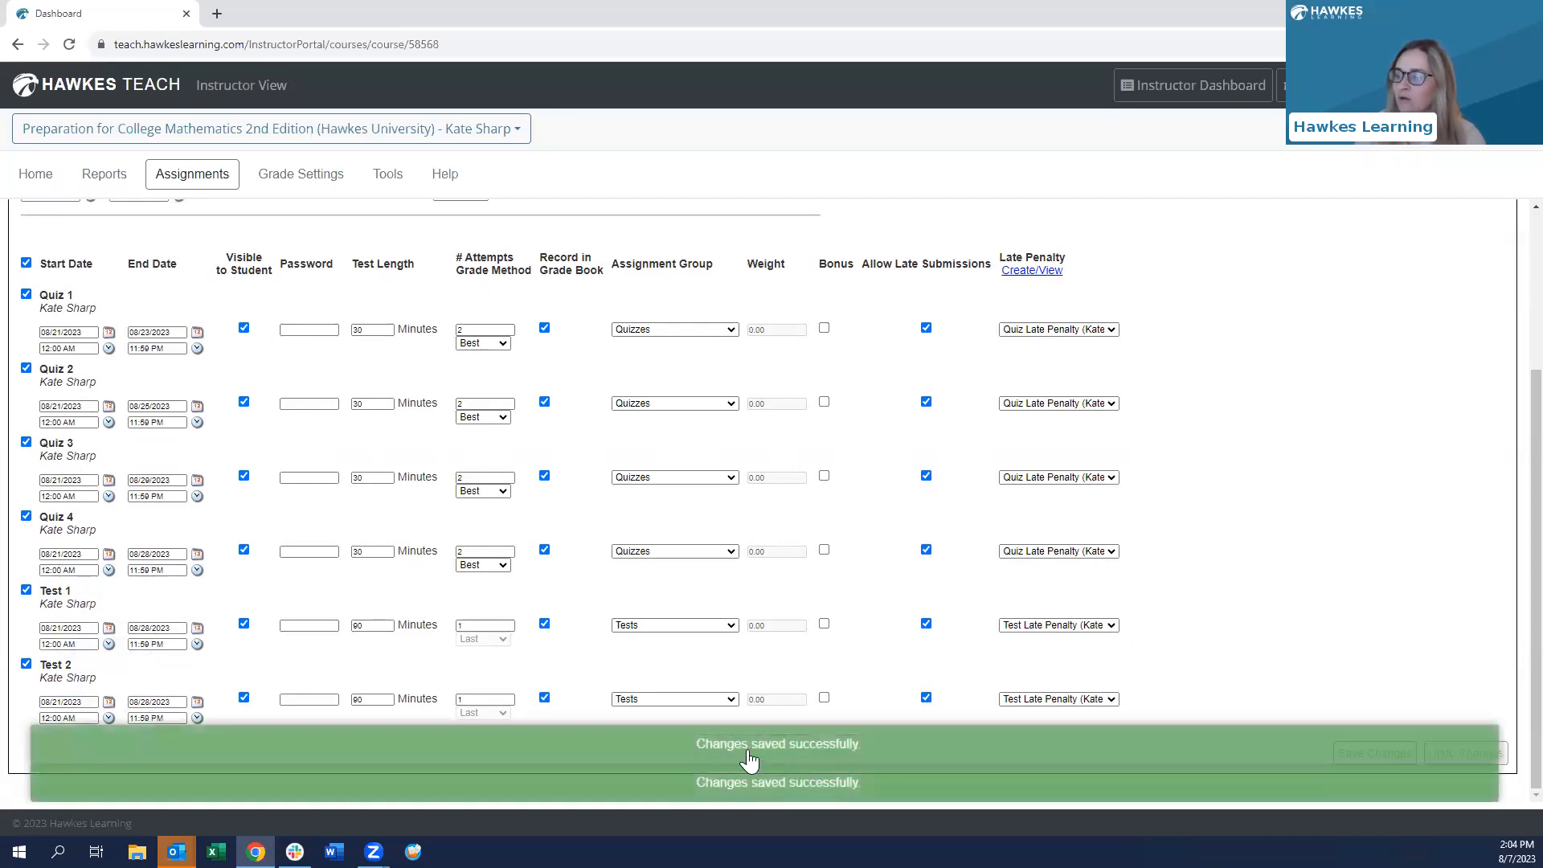
pyautogui.scroll(3, 854, 704)
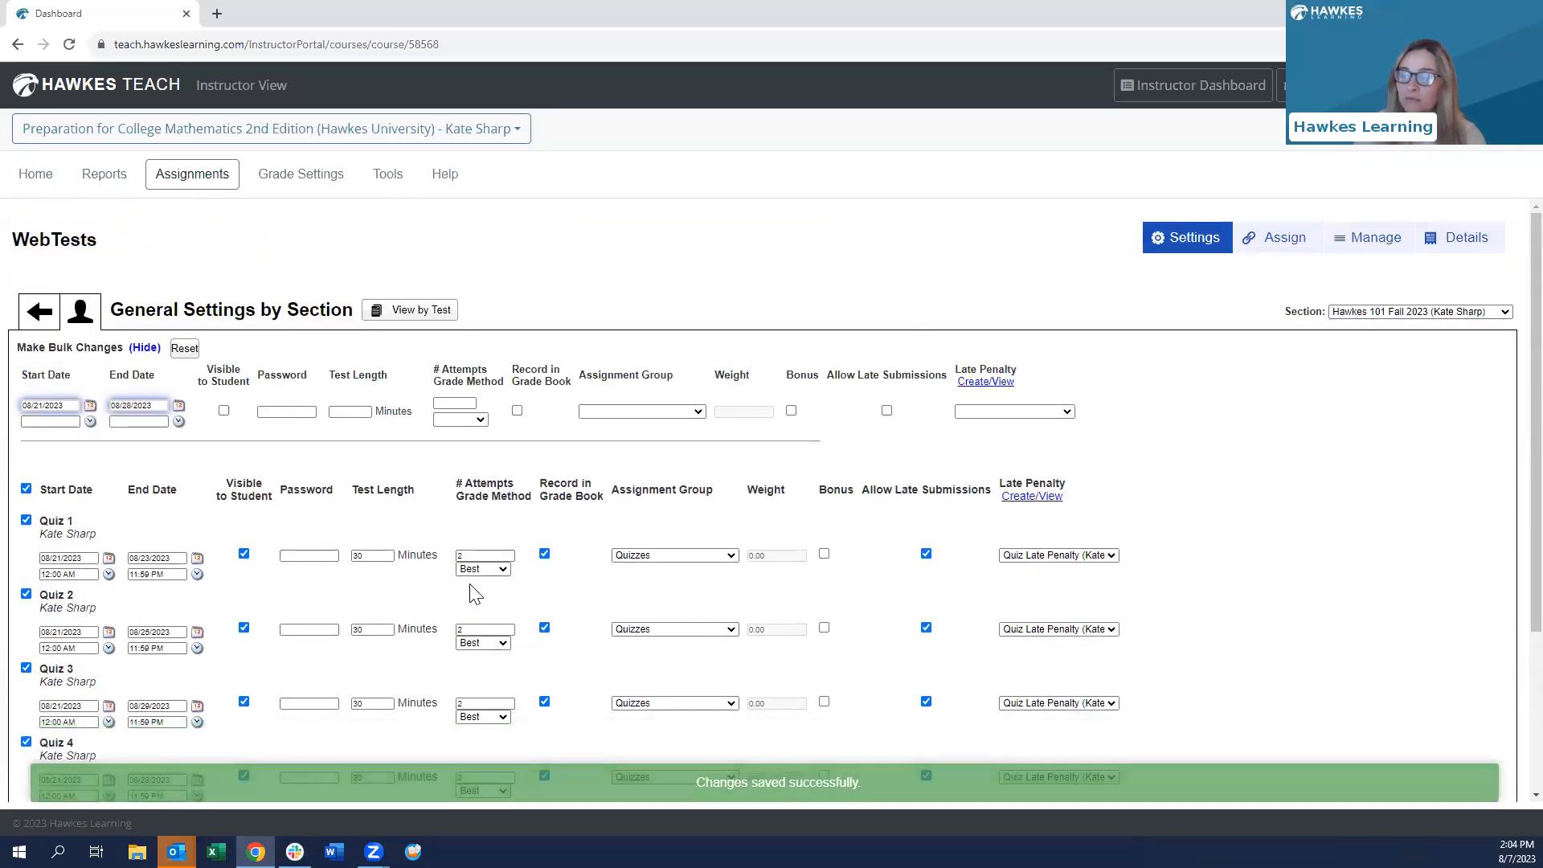
pyautogui.click(201, 183)
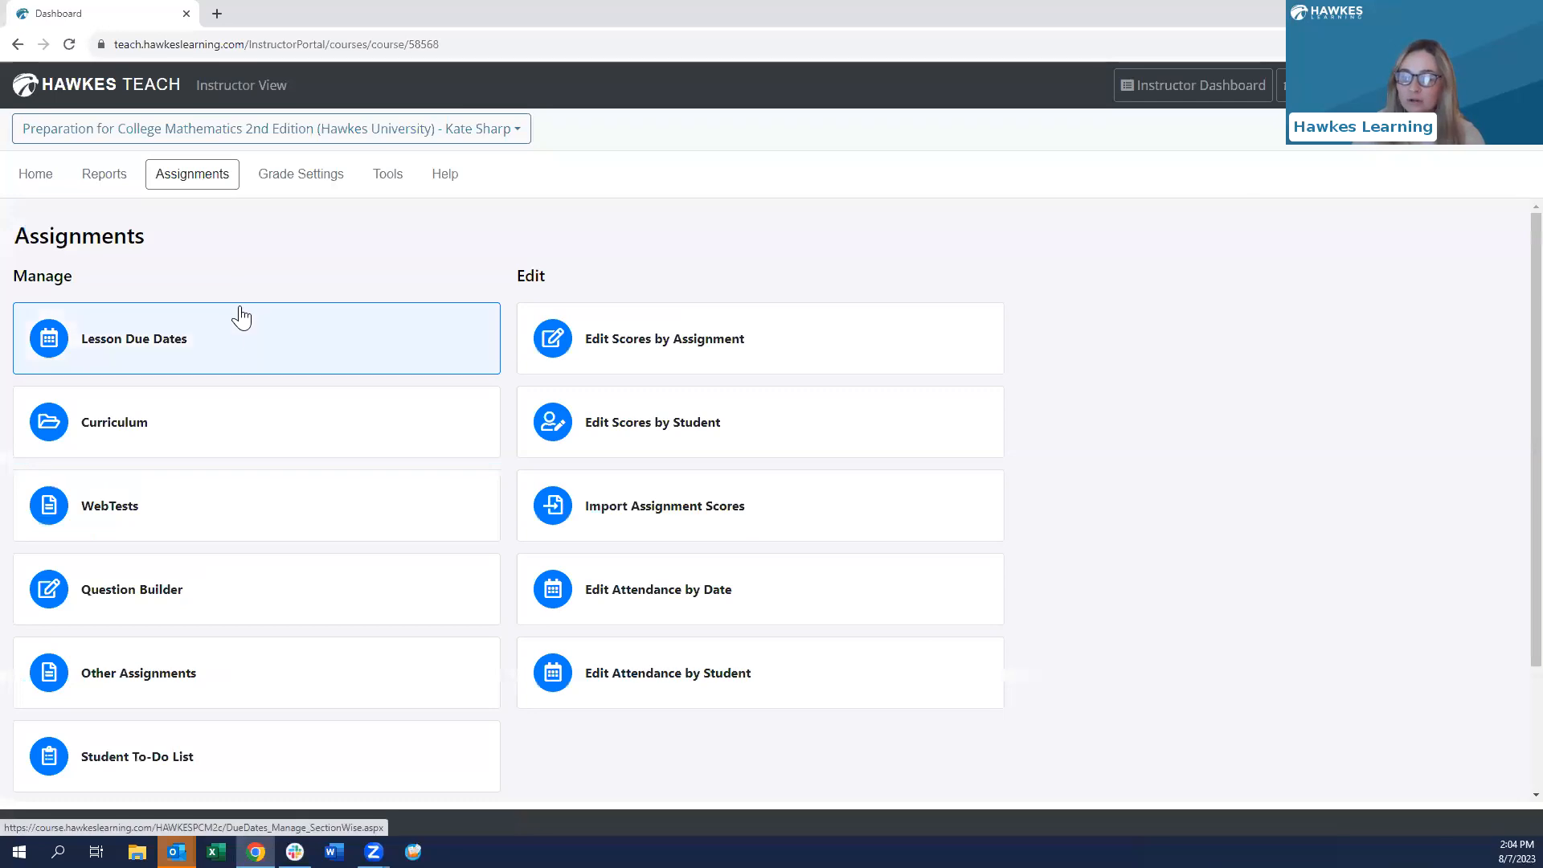
# - List all 12 WebTests, including shared demo tests, and start a brand-new test
pyautogui.click(105, 517)
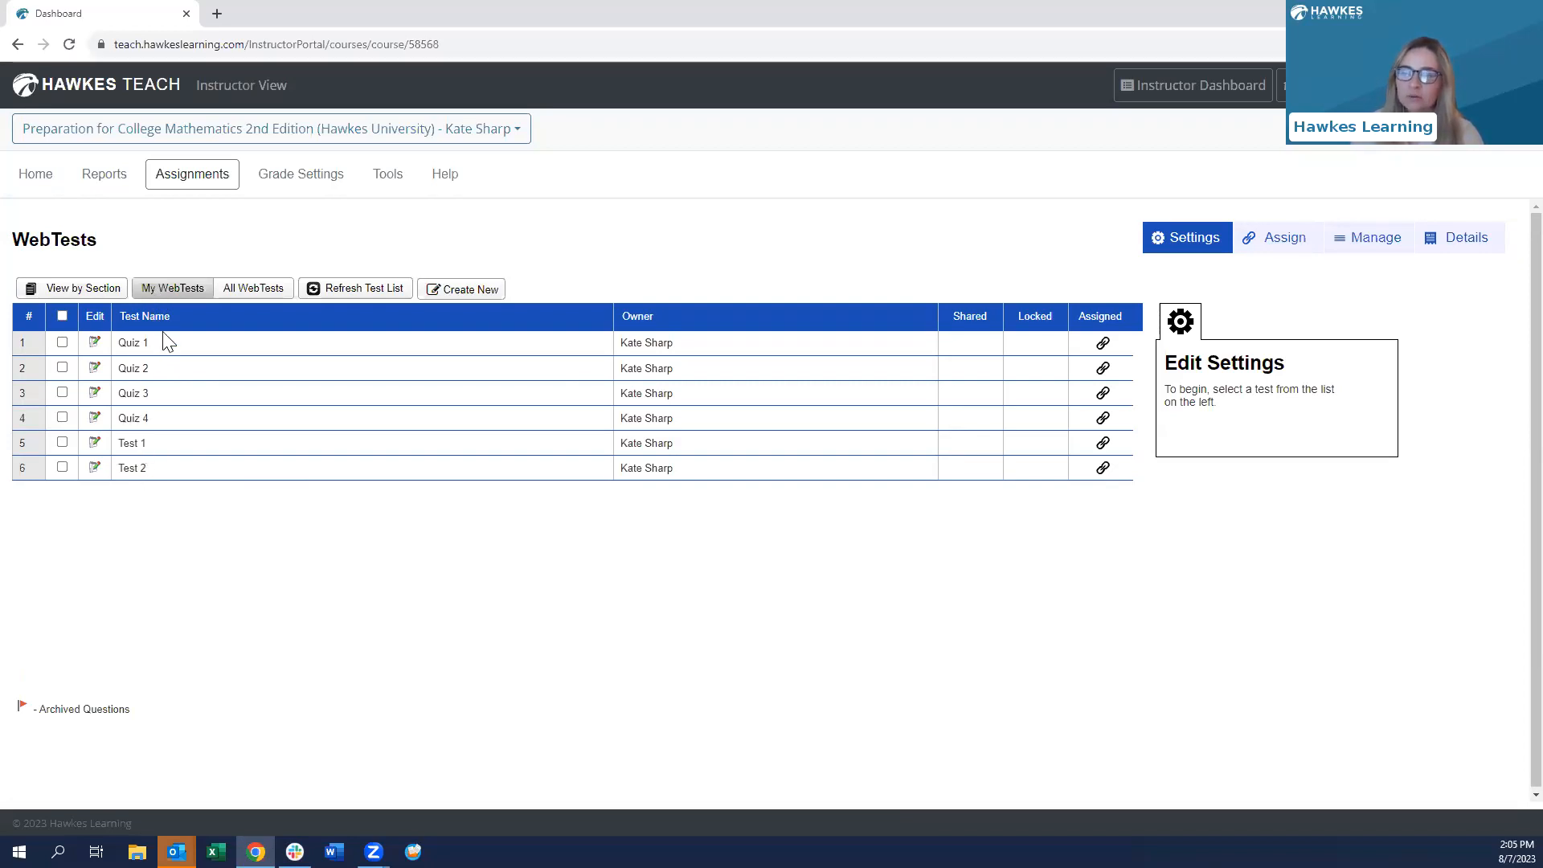
pyautogui.click(259, 291)
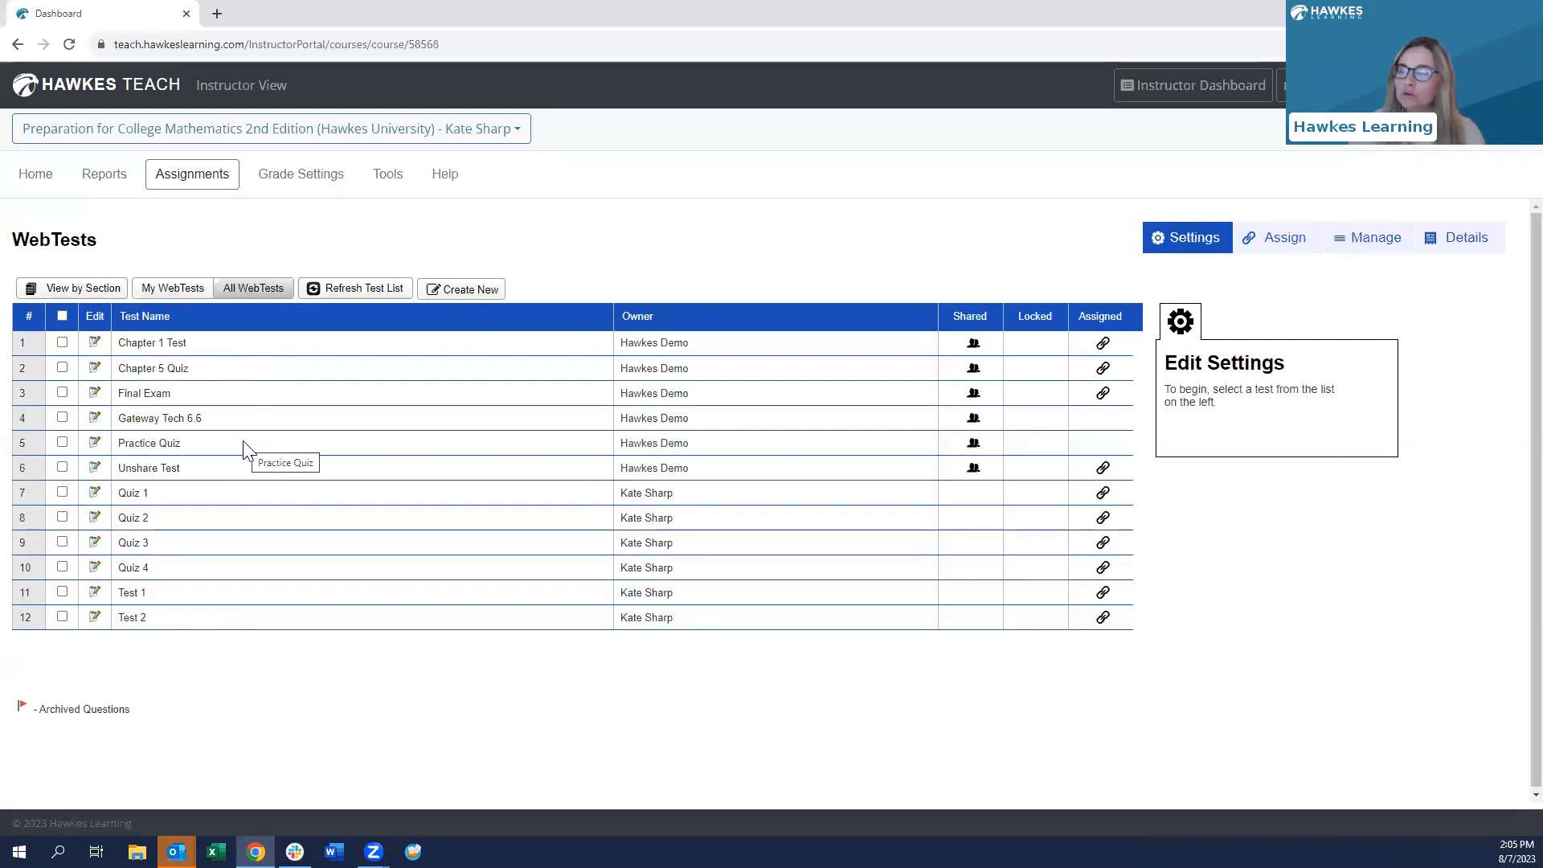
pyautogui.click(493, 294)
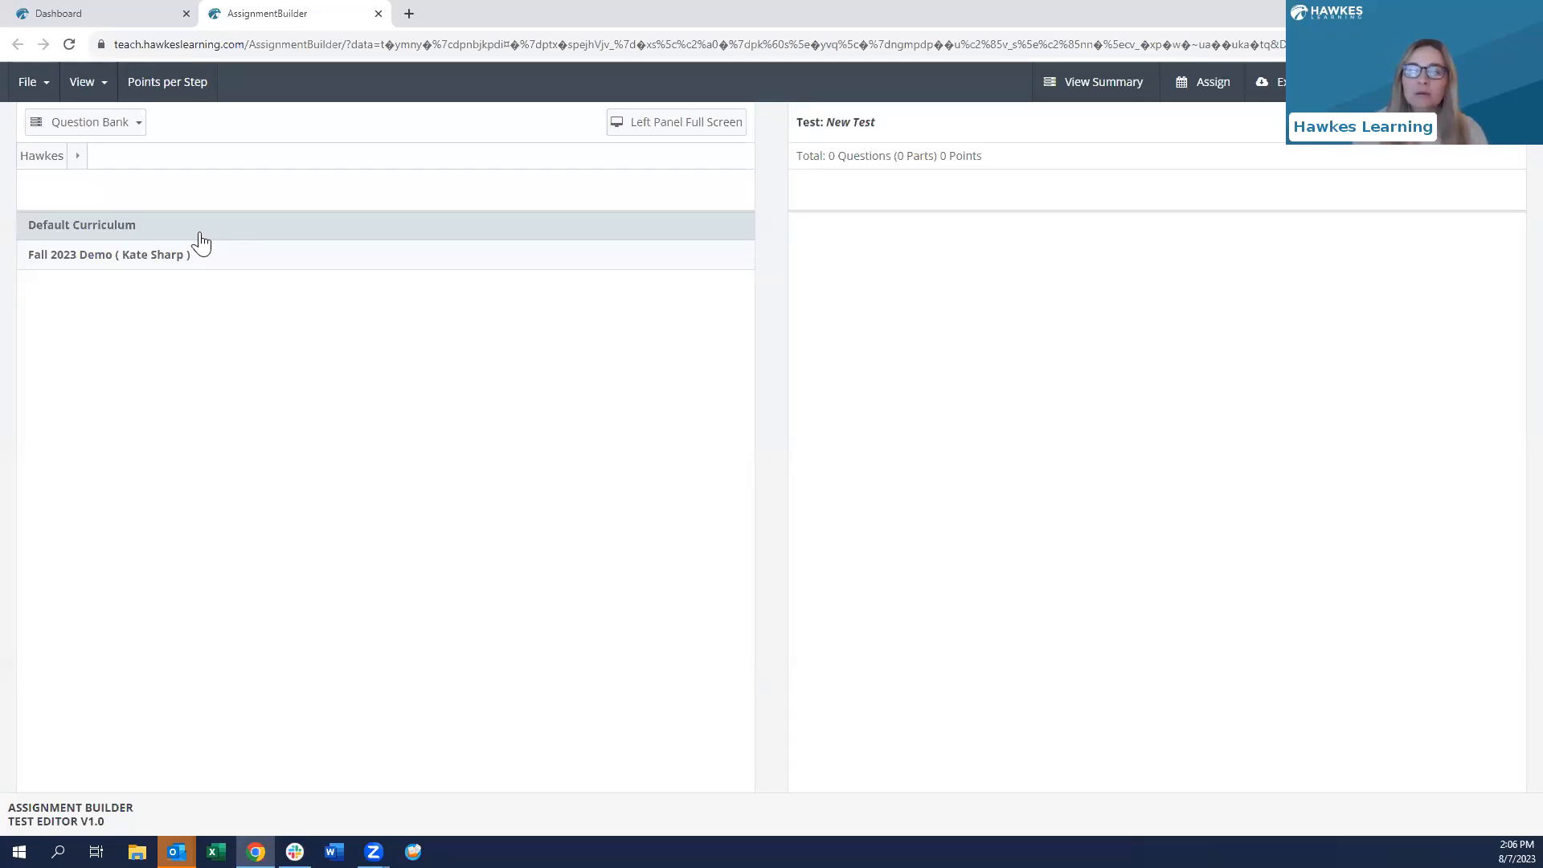
# - Add 10 questions from Chapter 1 lessons 1.1, 1.2 and 1.3 to the new test
pyautogui.click(78, 269)
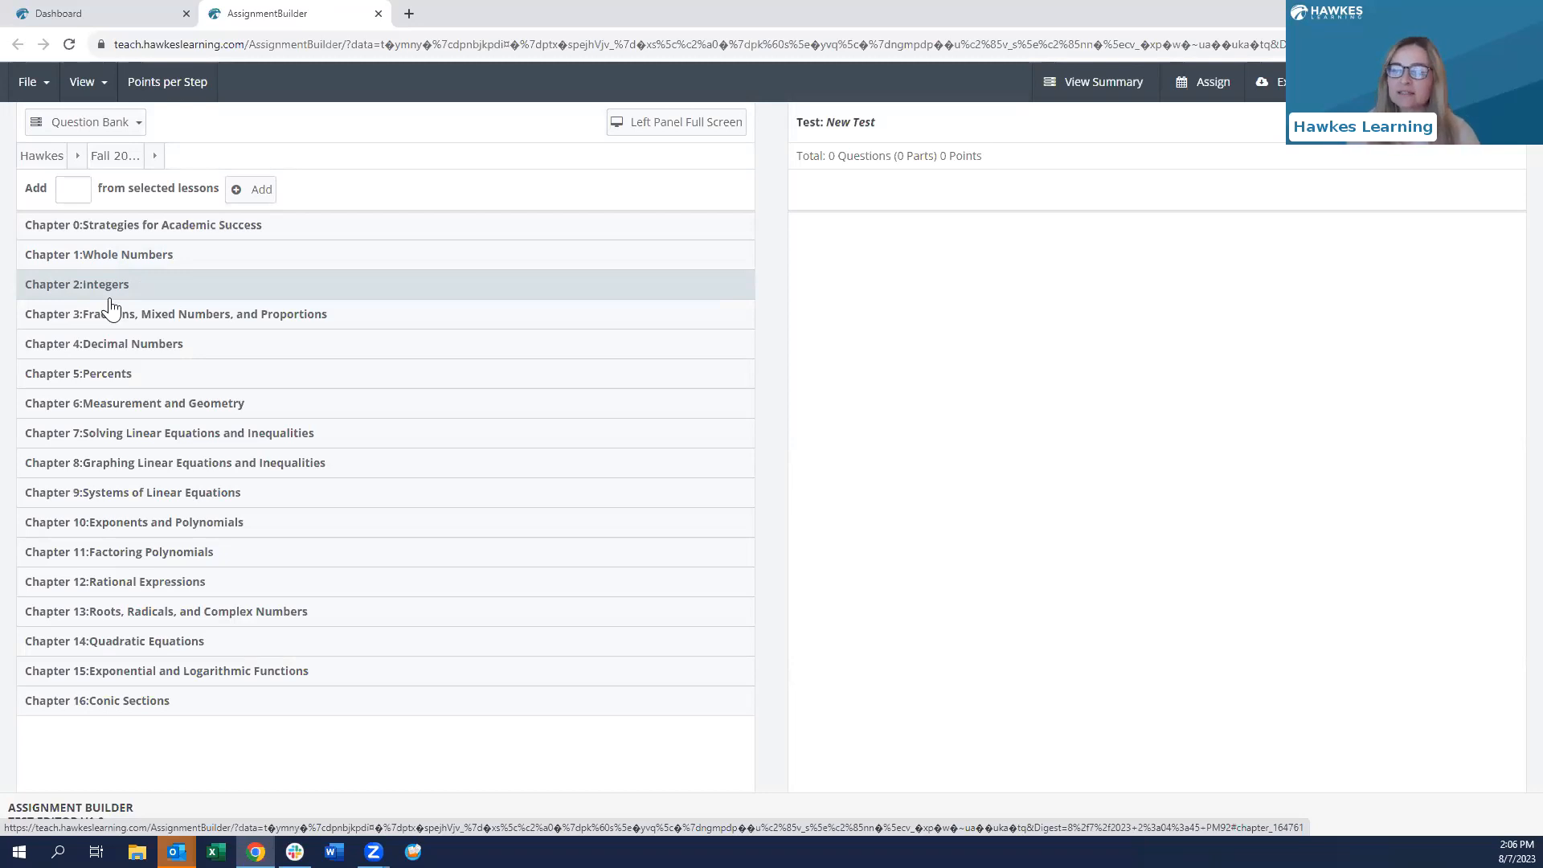
pyautogui.click(76, 185)
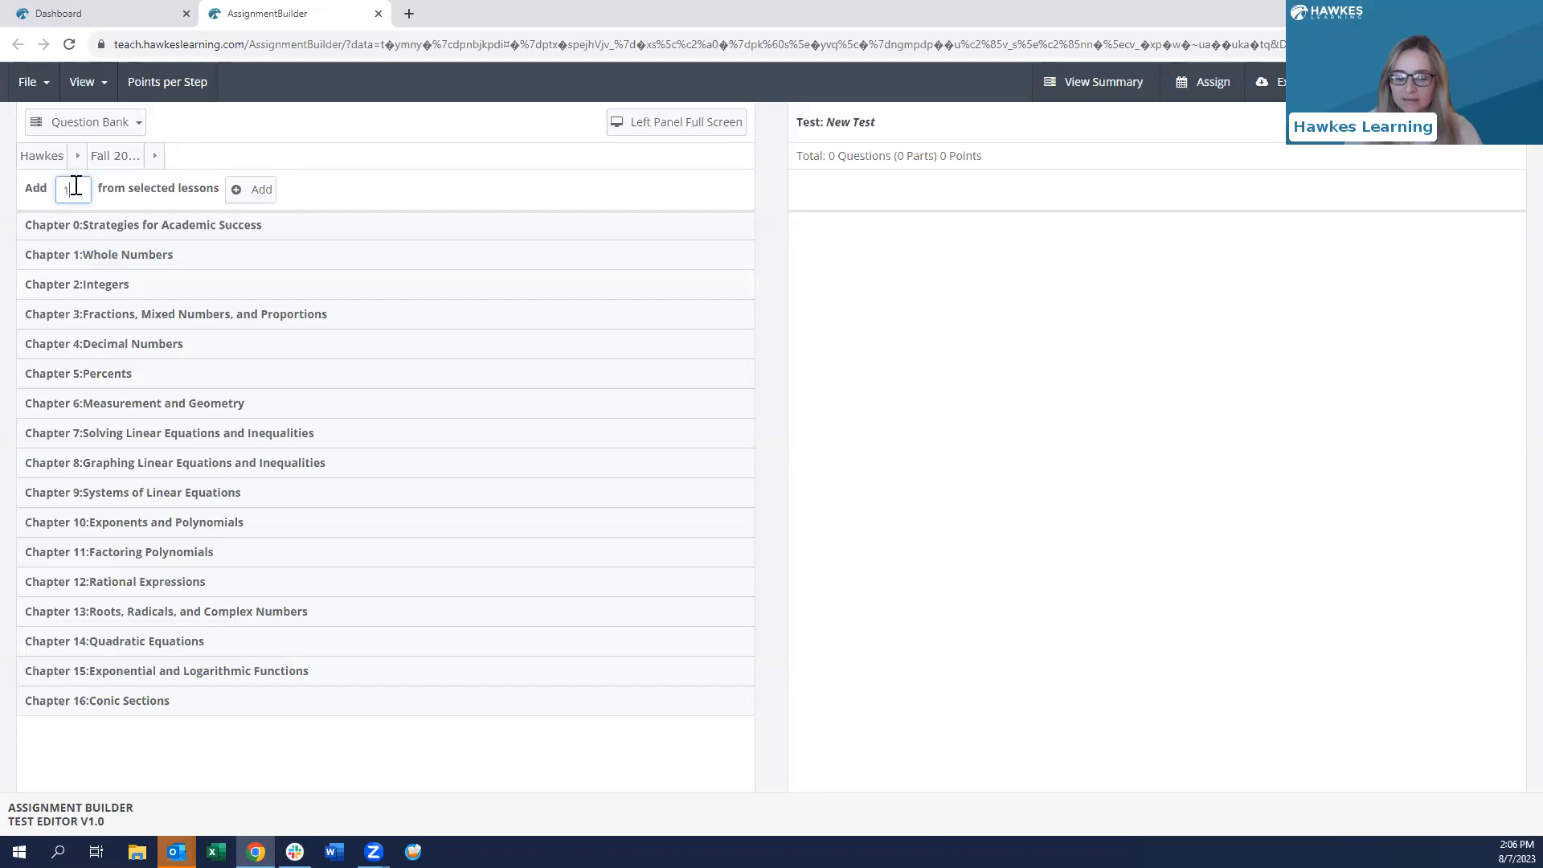
pyautogui.click(100, 254)
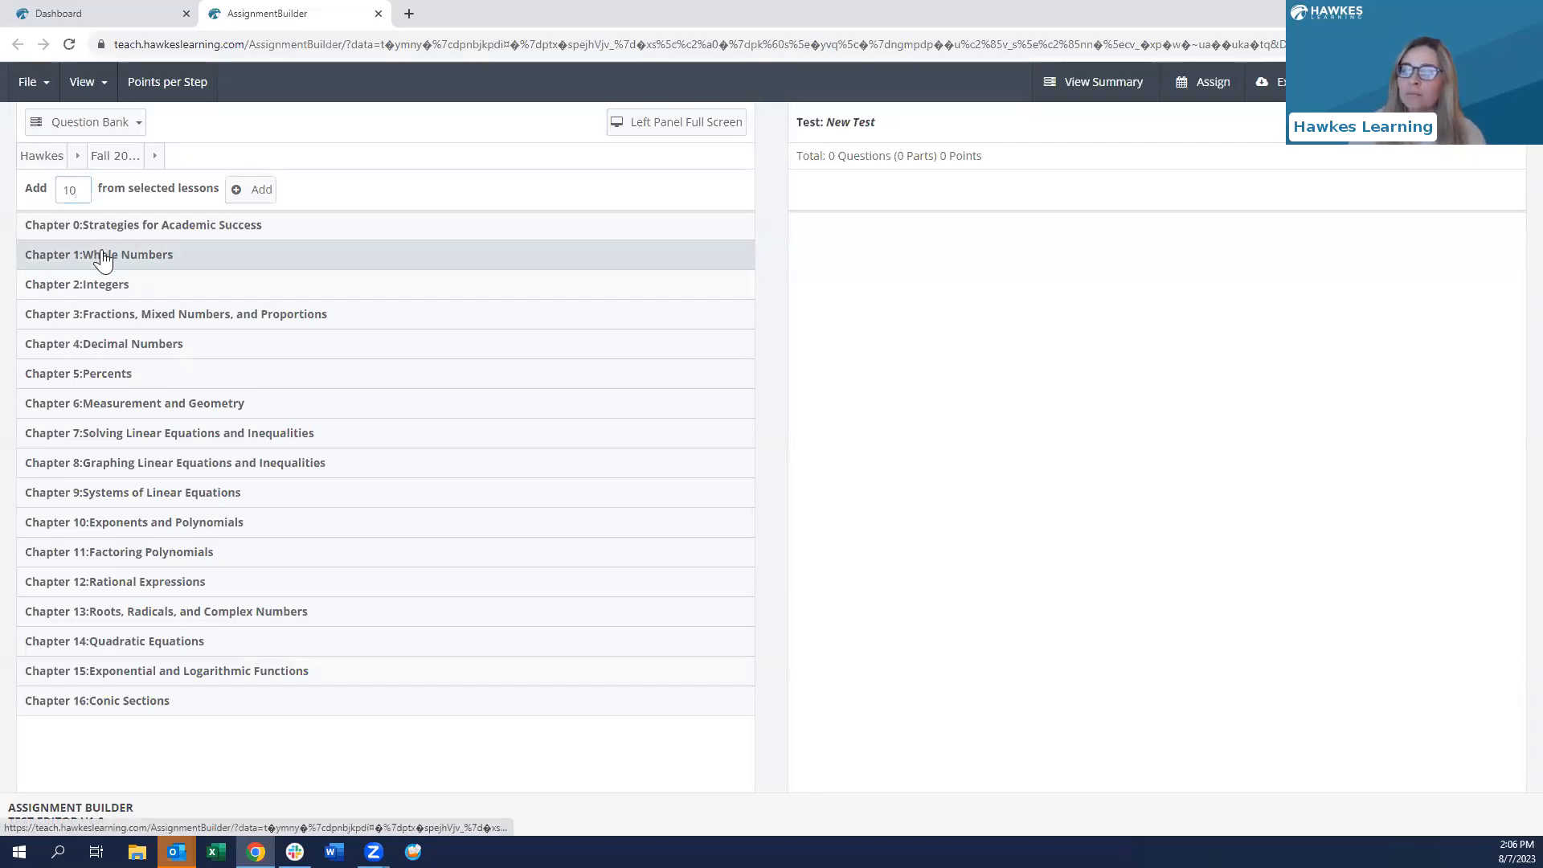
pyautogui.click(37, 287)
pyautogui.click(37, 319)
pyautogui.click(37, 351)
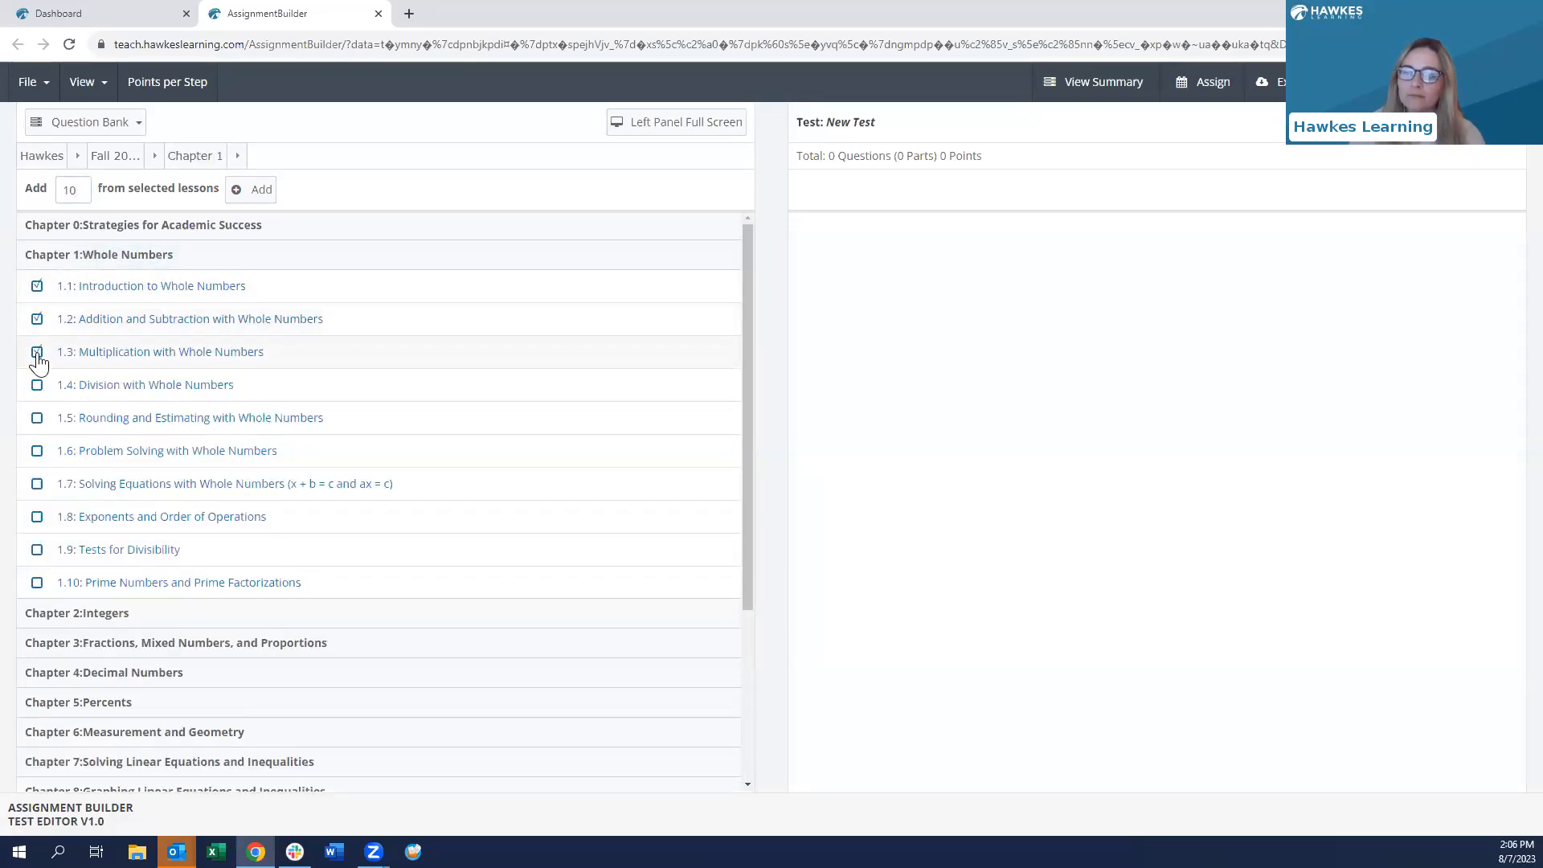
pyautogui.click(256, 190)
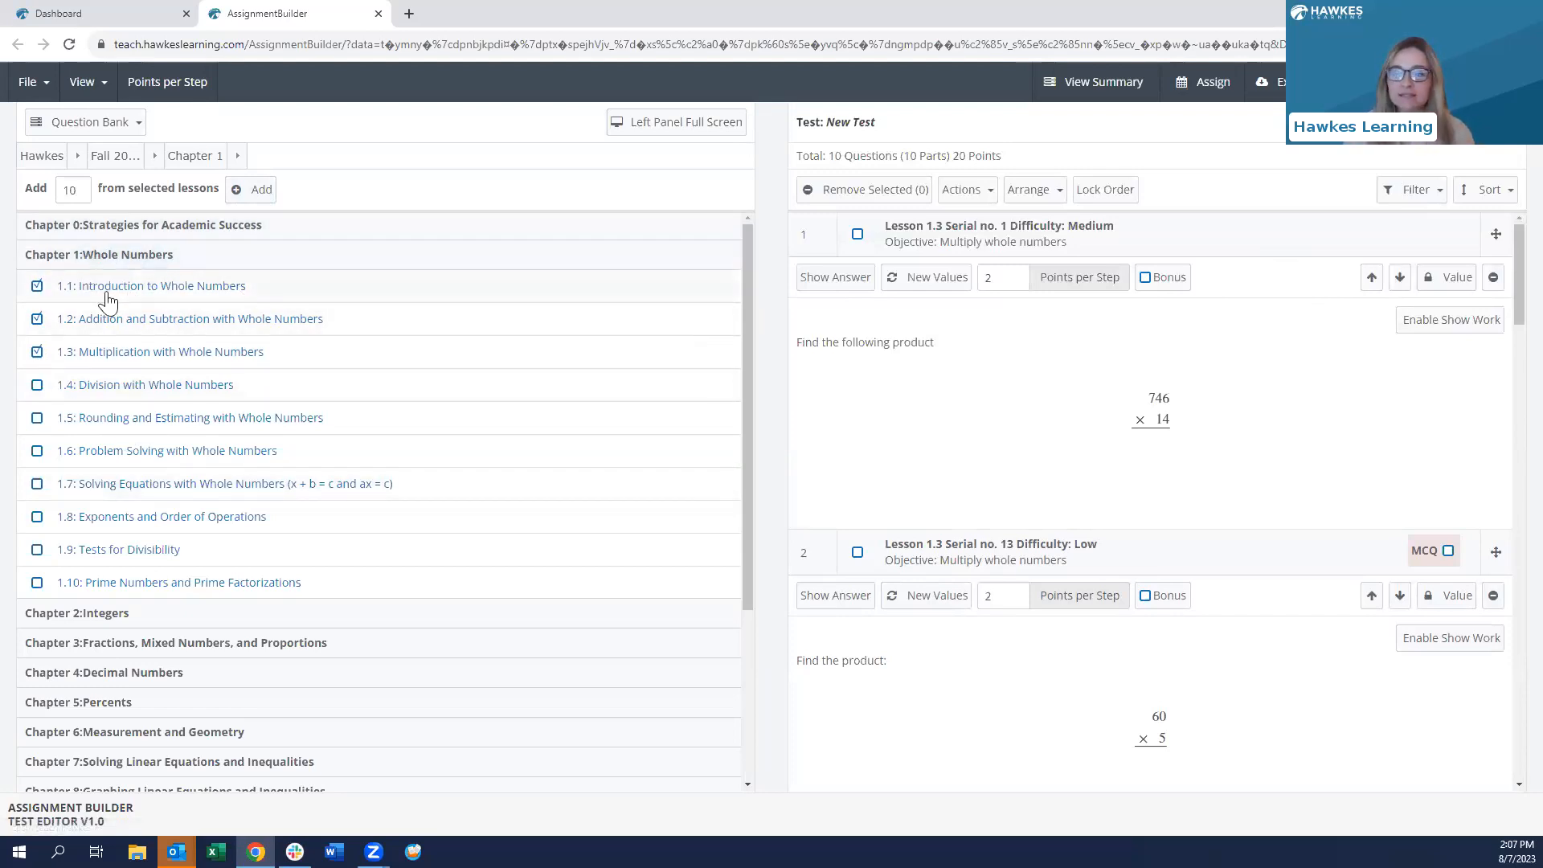
pyautogui.click(119, 321)
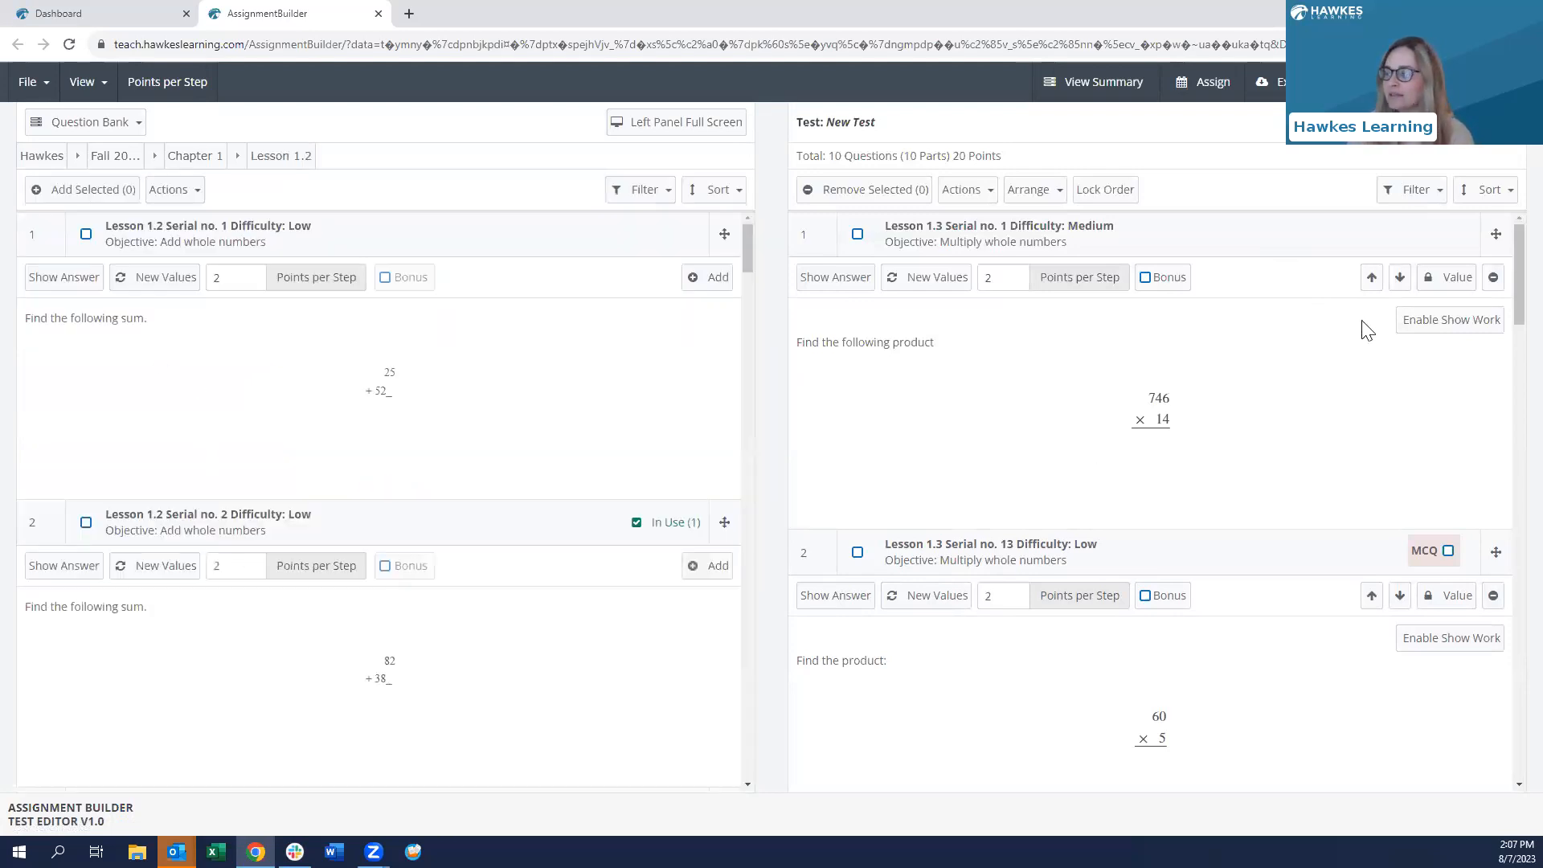
# - Preview Lesson 1.2, then add Lesson 1.4's first long-division question as question 11
pyautogui.scroll(-8, 1367, 330)
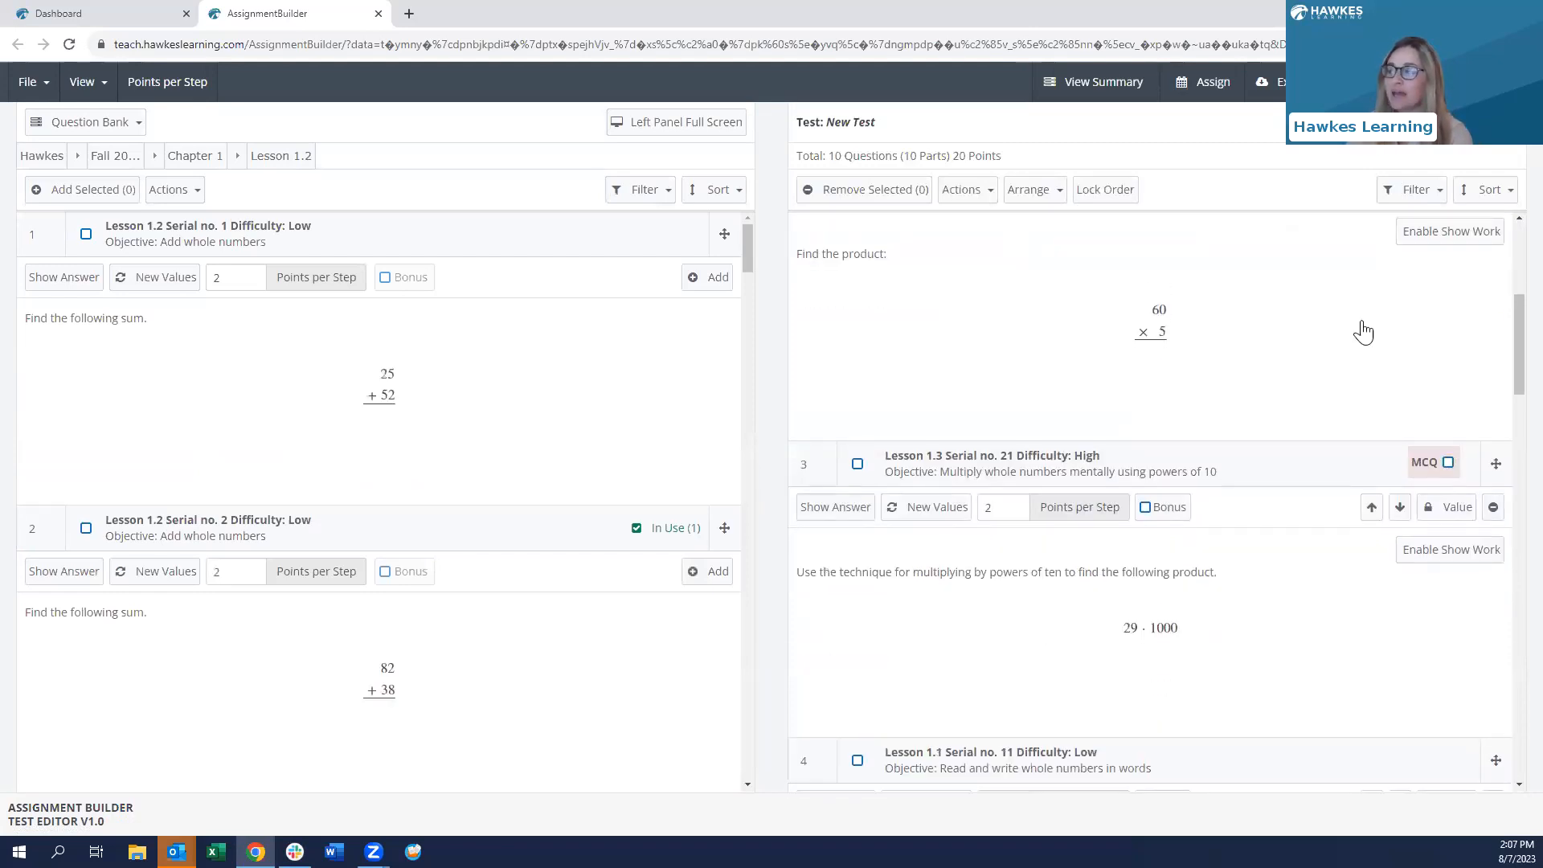
pyautogui.scroll(8, 1360, 327)
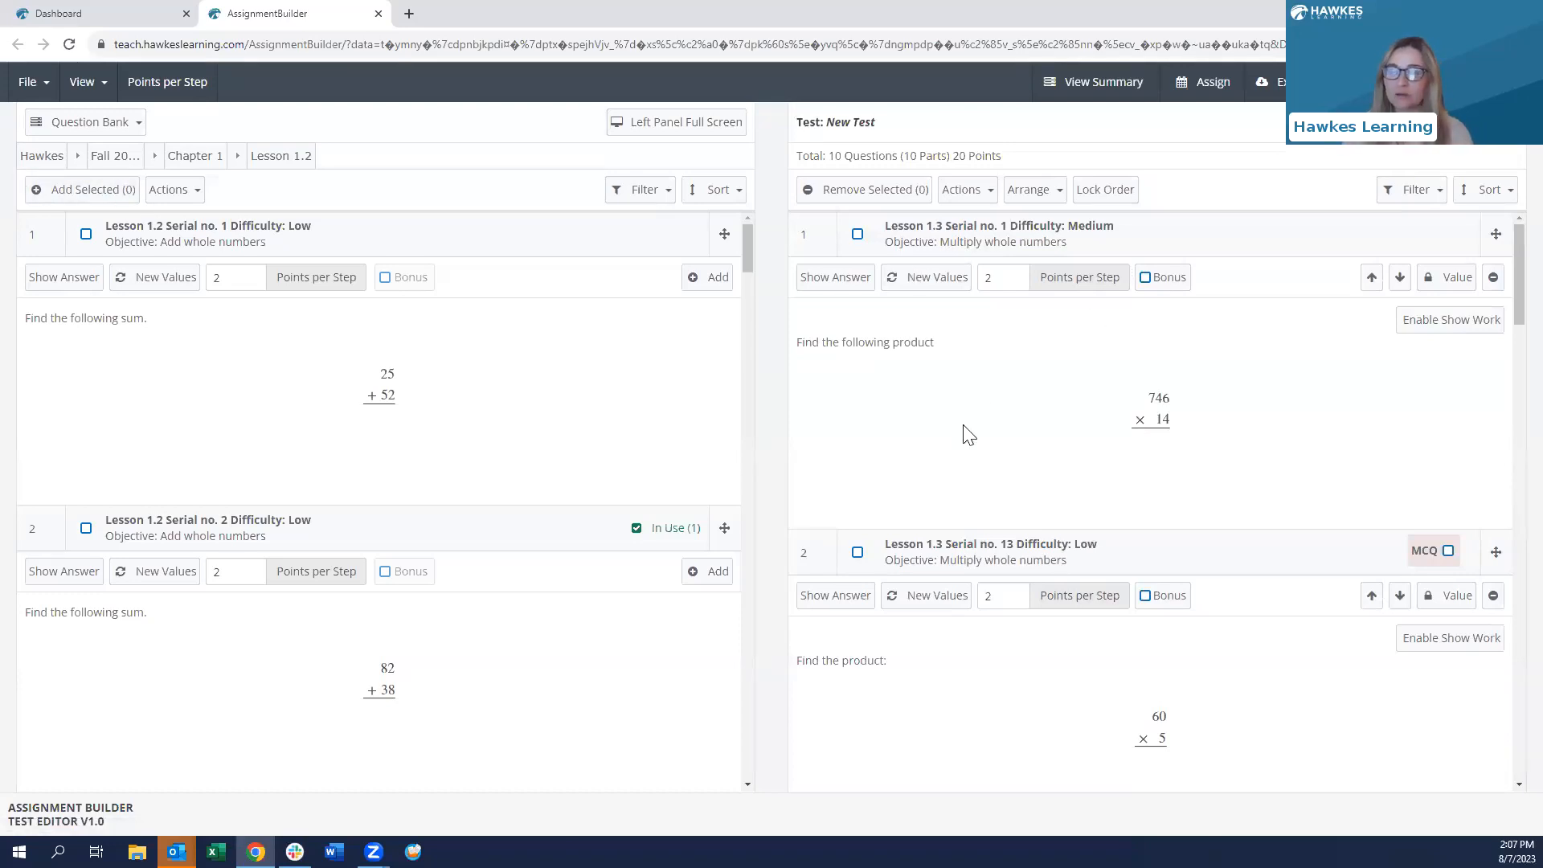
pyautogui.click(199, 158)
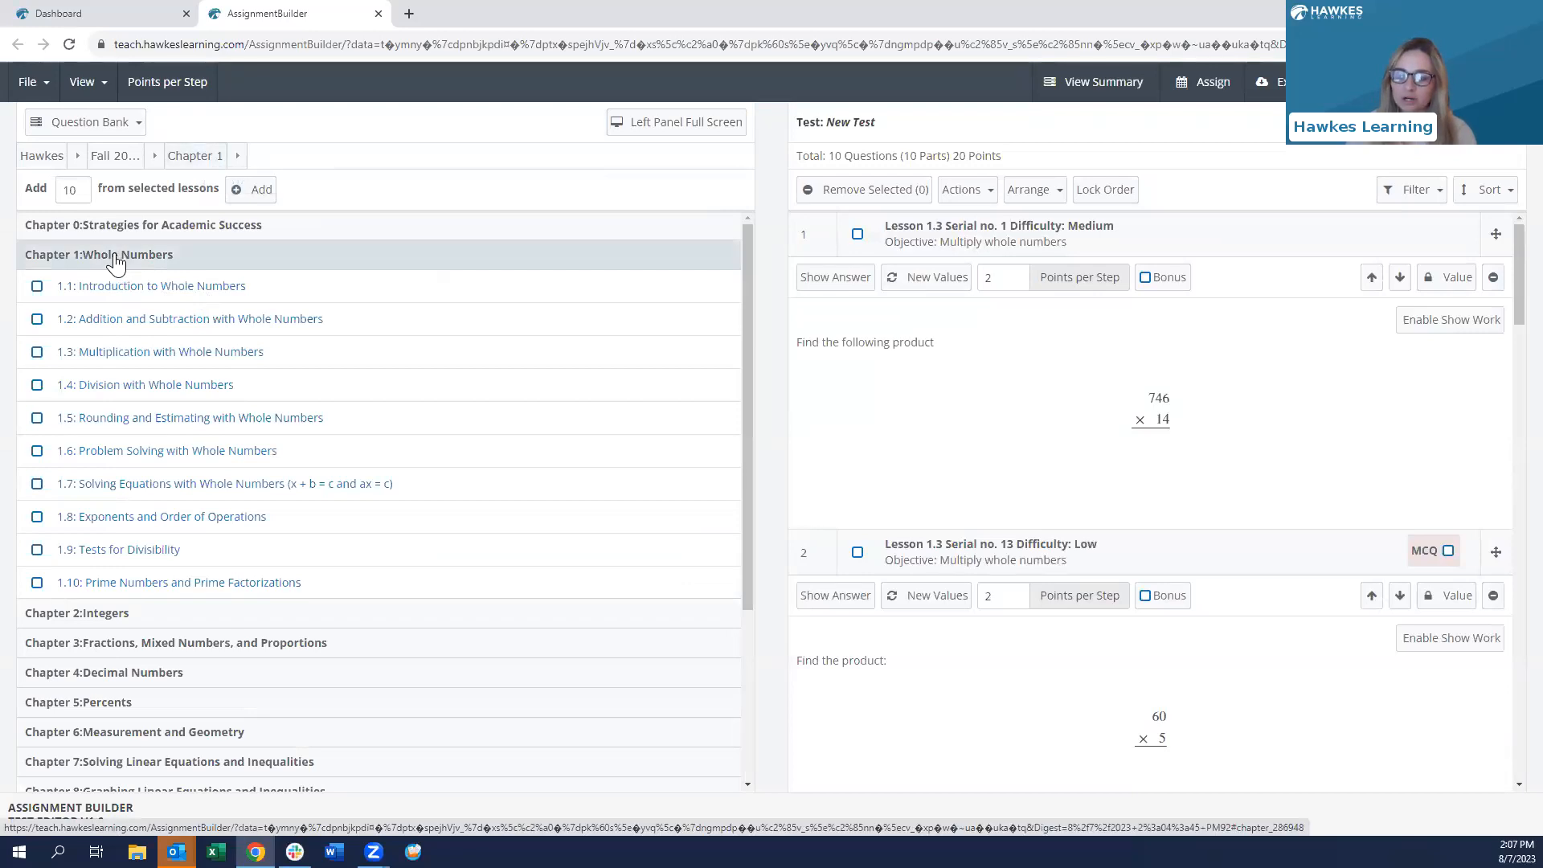
pyautogui.click(113, 385)
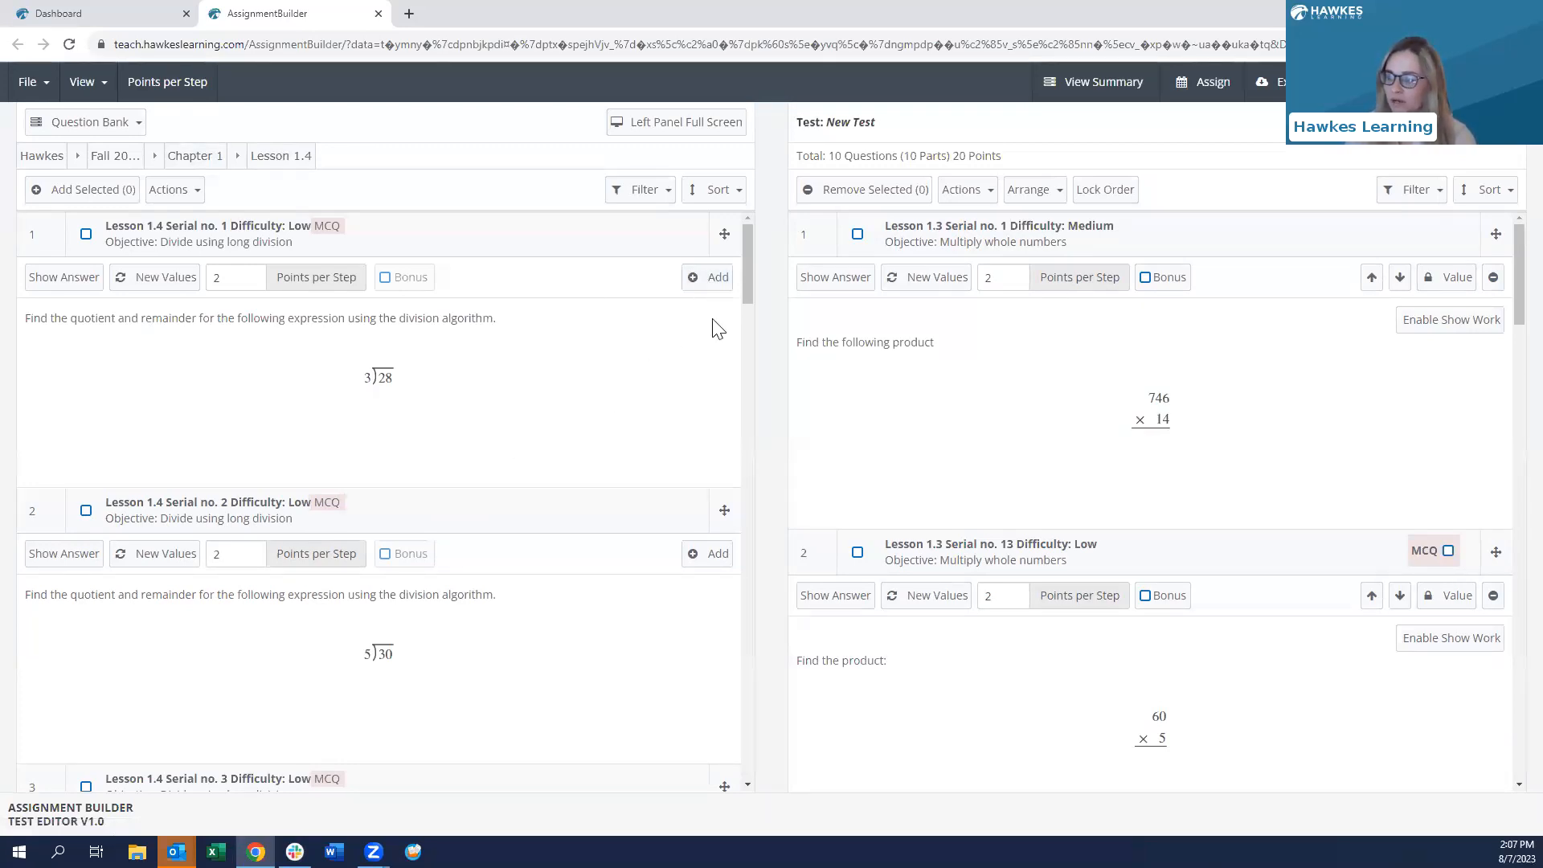
pyautogui.click(713, 281)
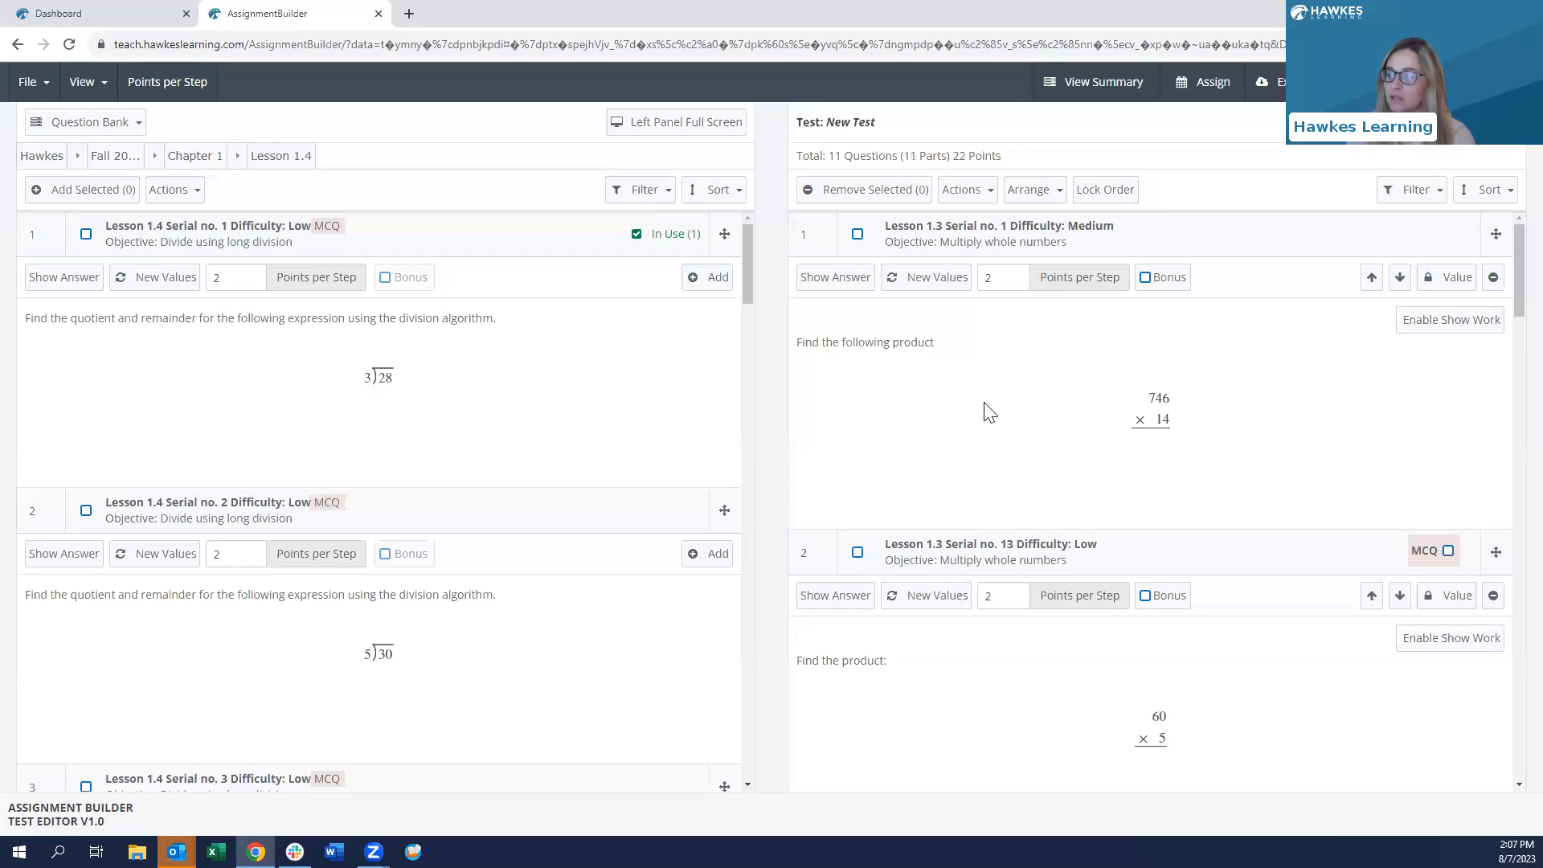
pyautogui.scroll(-20, 984, 411)
pyautogui.scroll(-2, 985, 409)
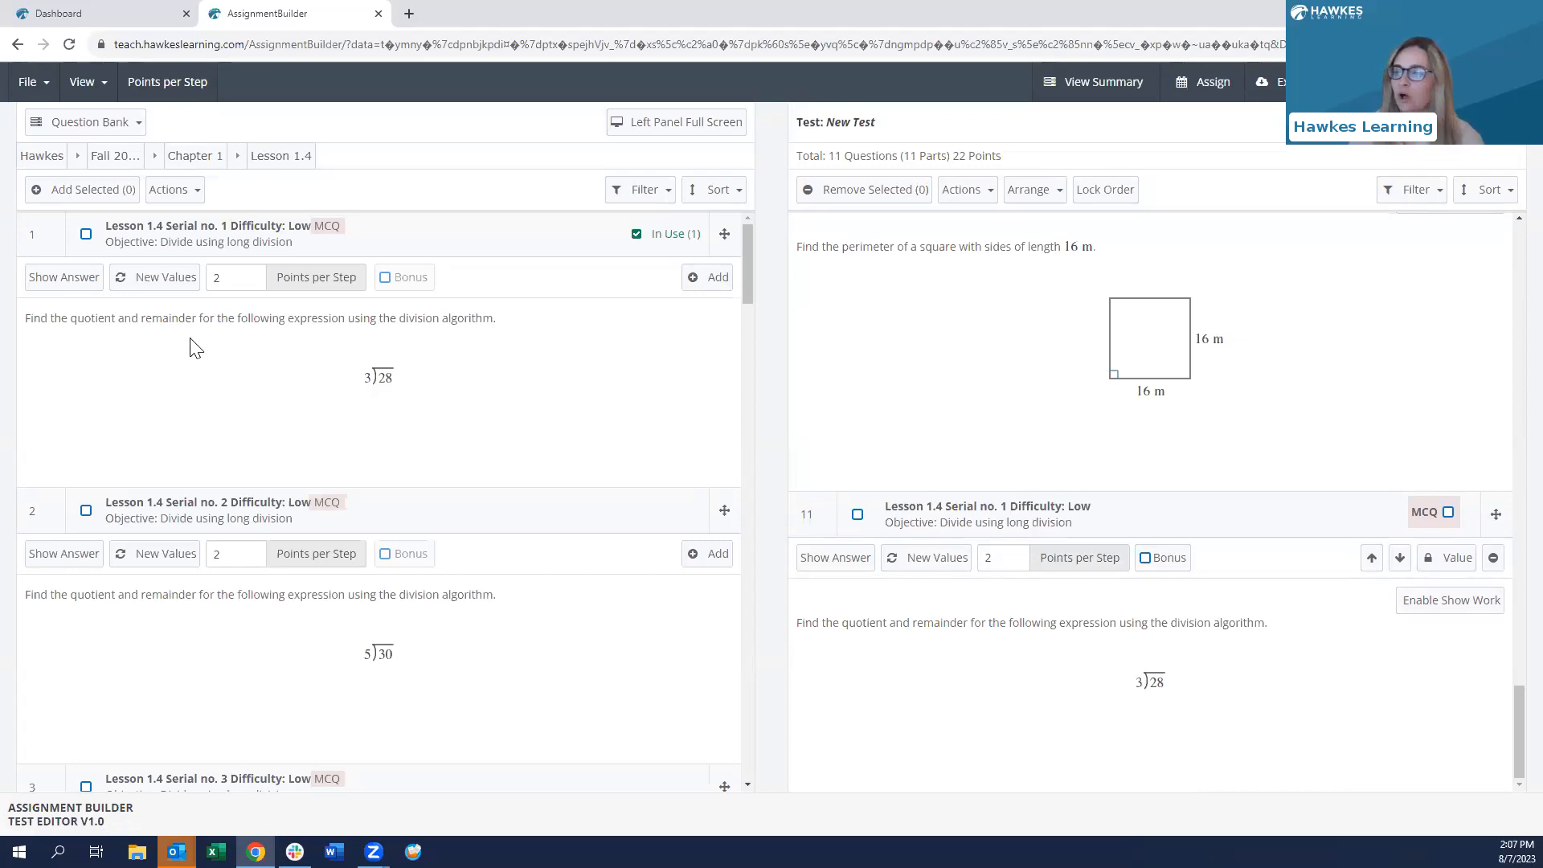
pyautogui.click(196, 156)
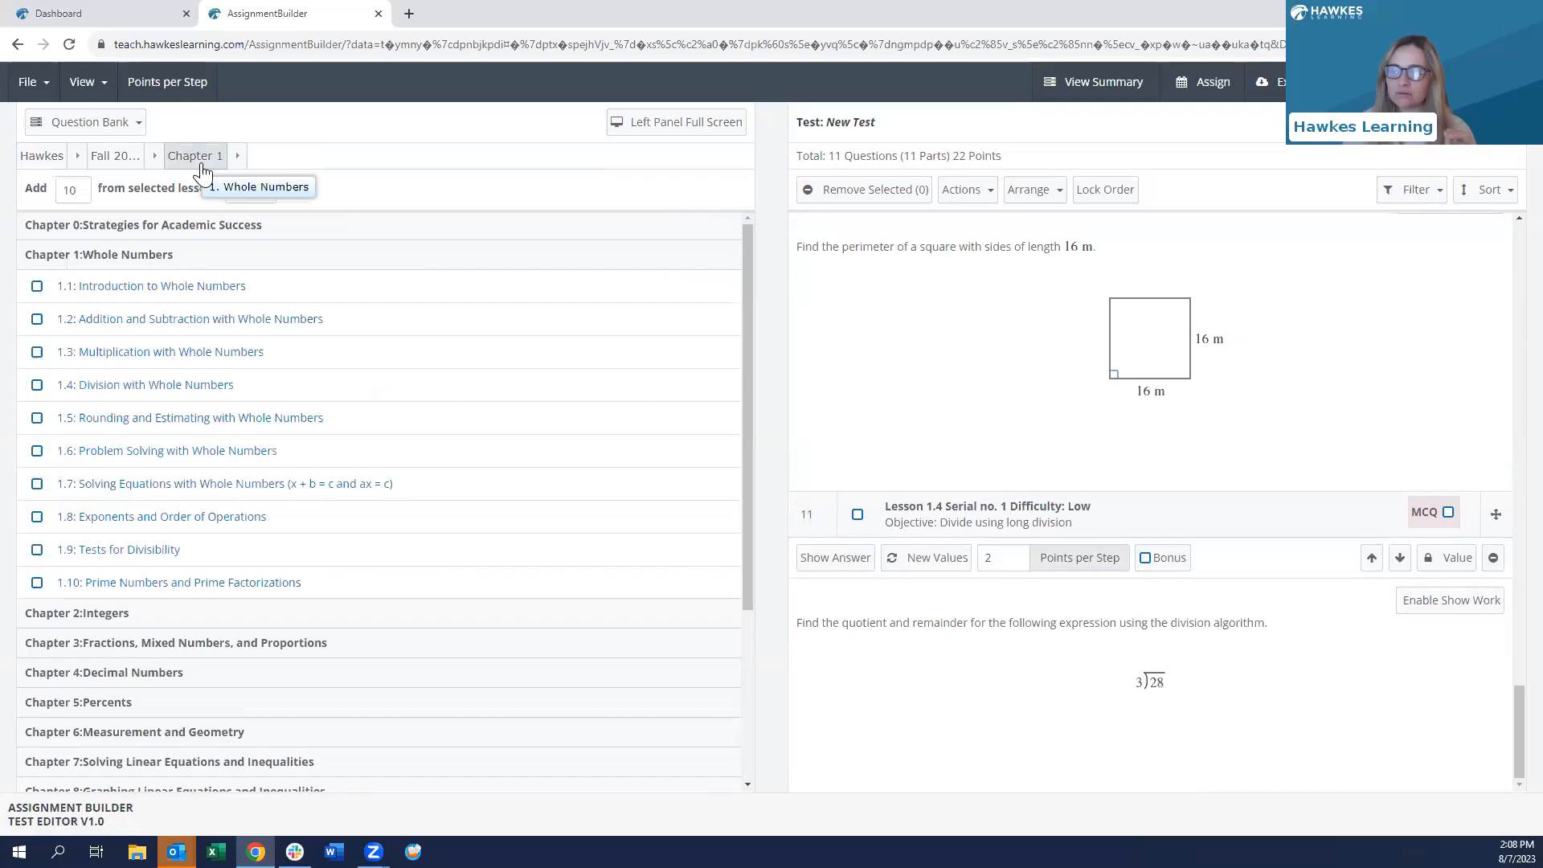
# - Add Lesson 4.1's mixed-number decimal and rounding-to-hundredths questions from Chapter 4
pyautogui.scroll(-3, 123, 367)
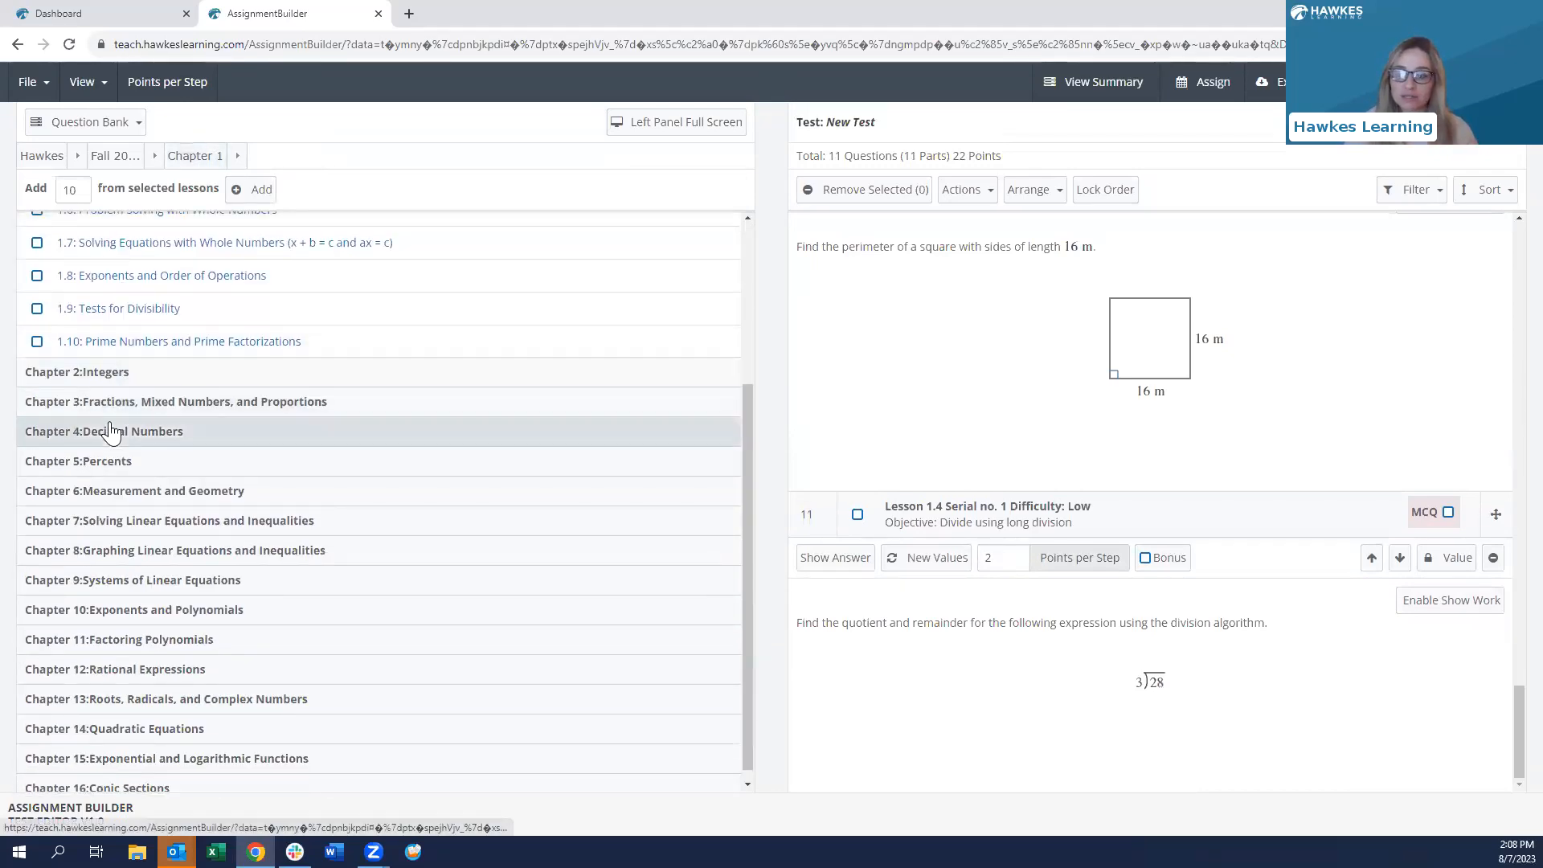
pyautogui.click(101, 440)
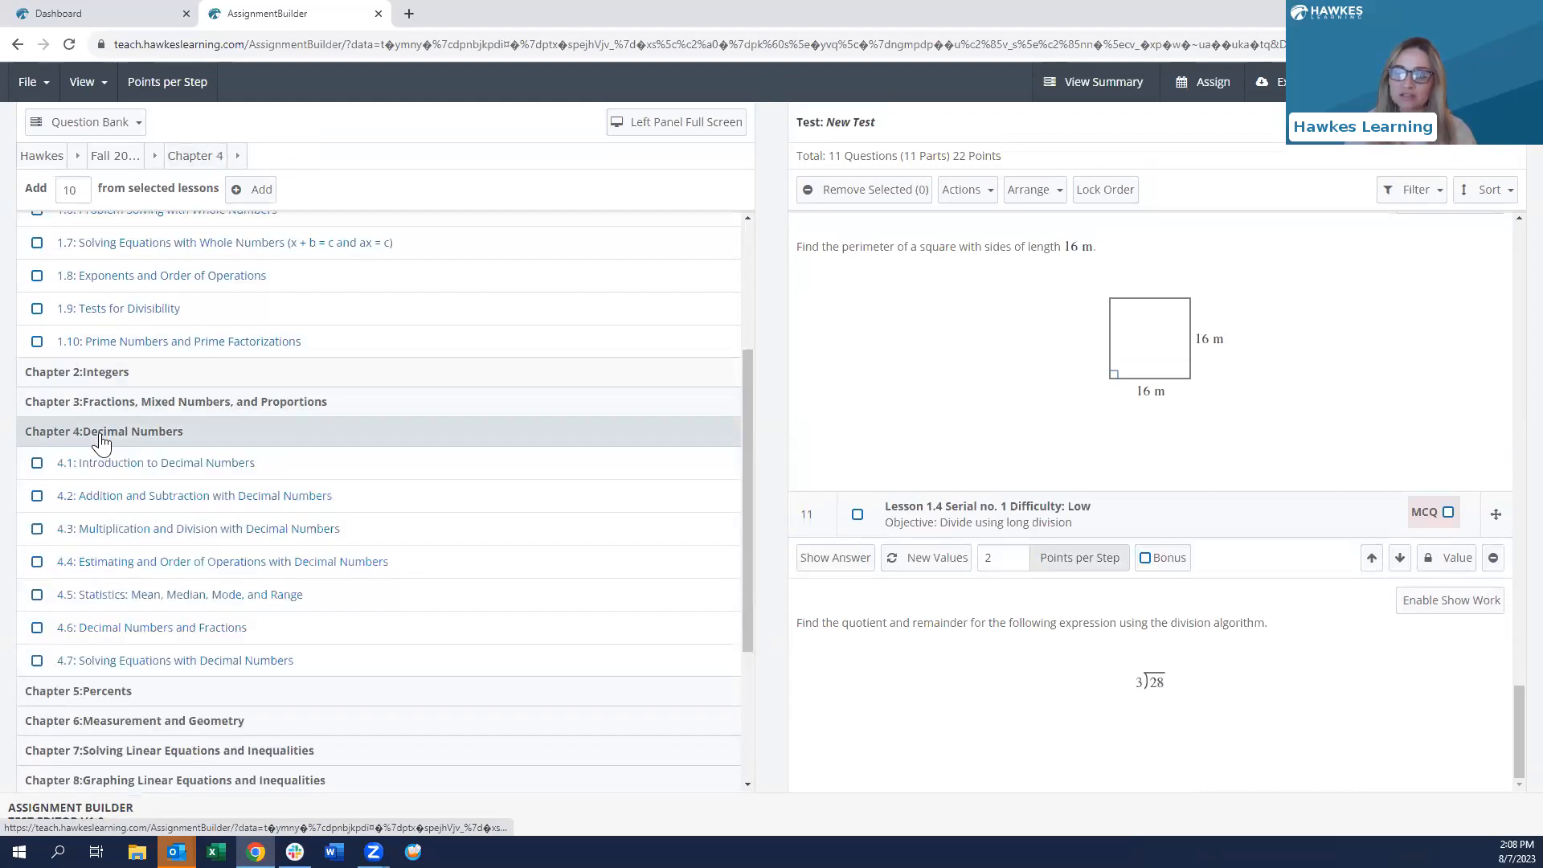
pyautogui.click(136, 475)
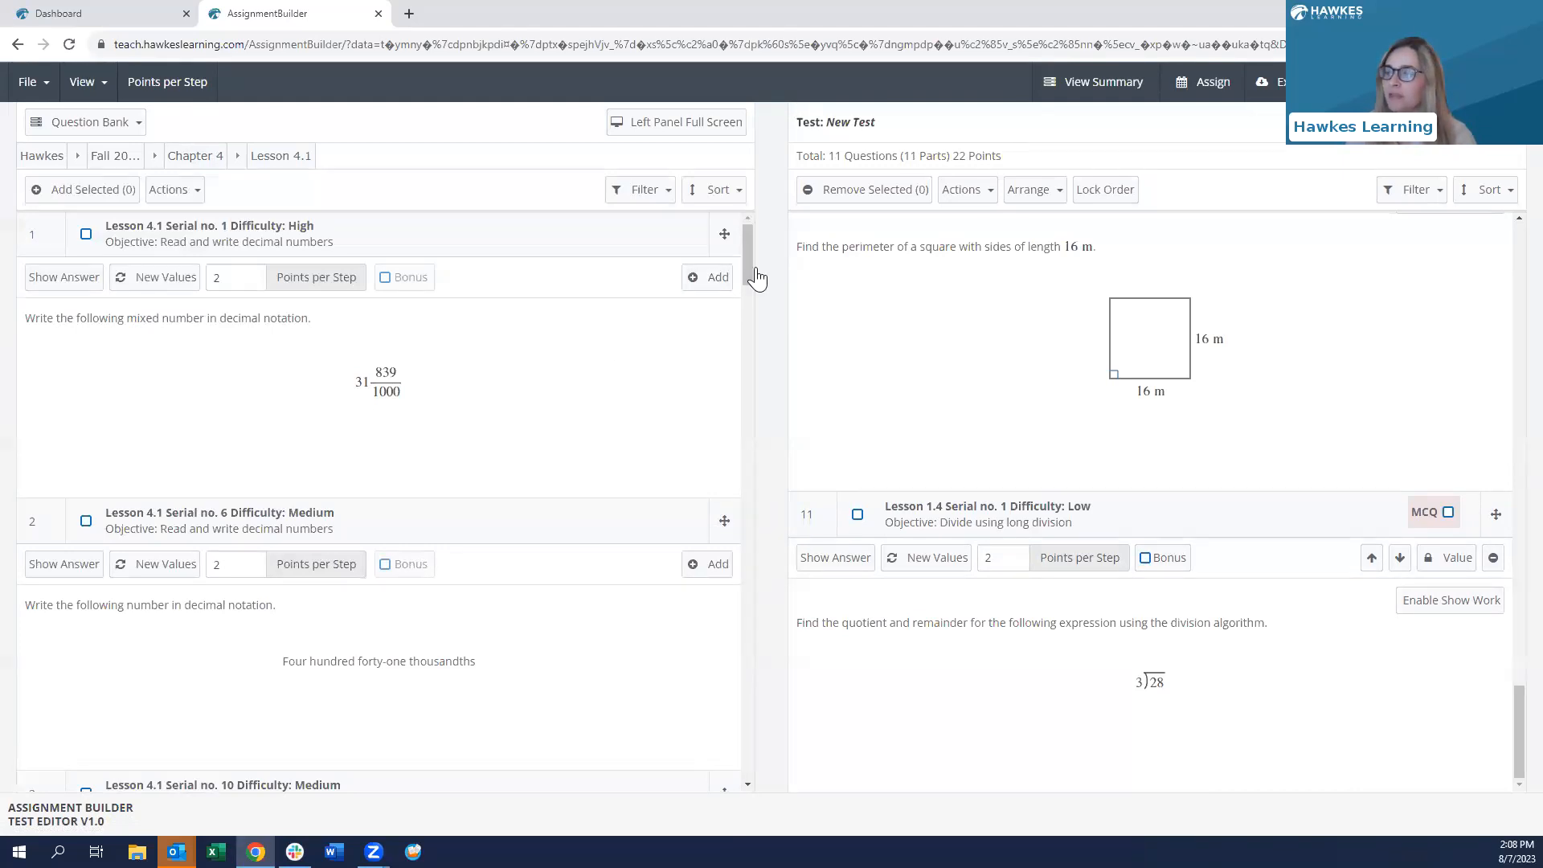
pyautogui.click(707, 278)
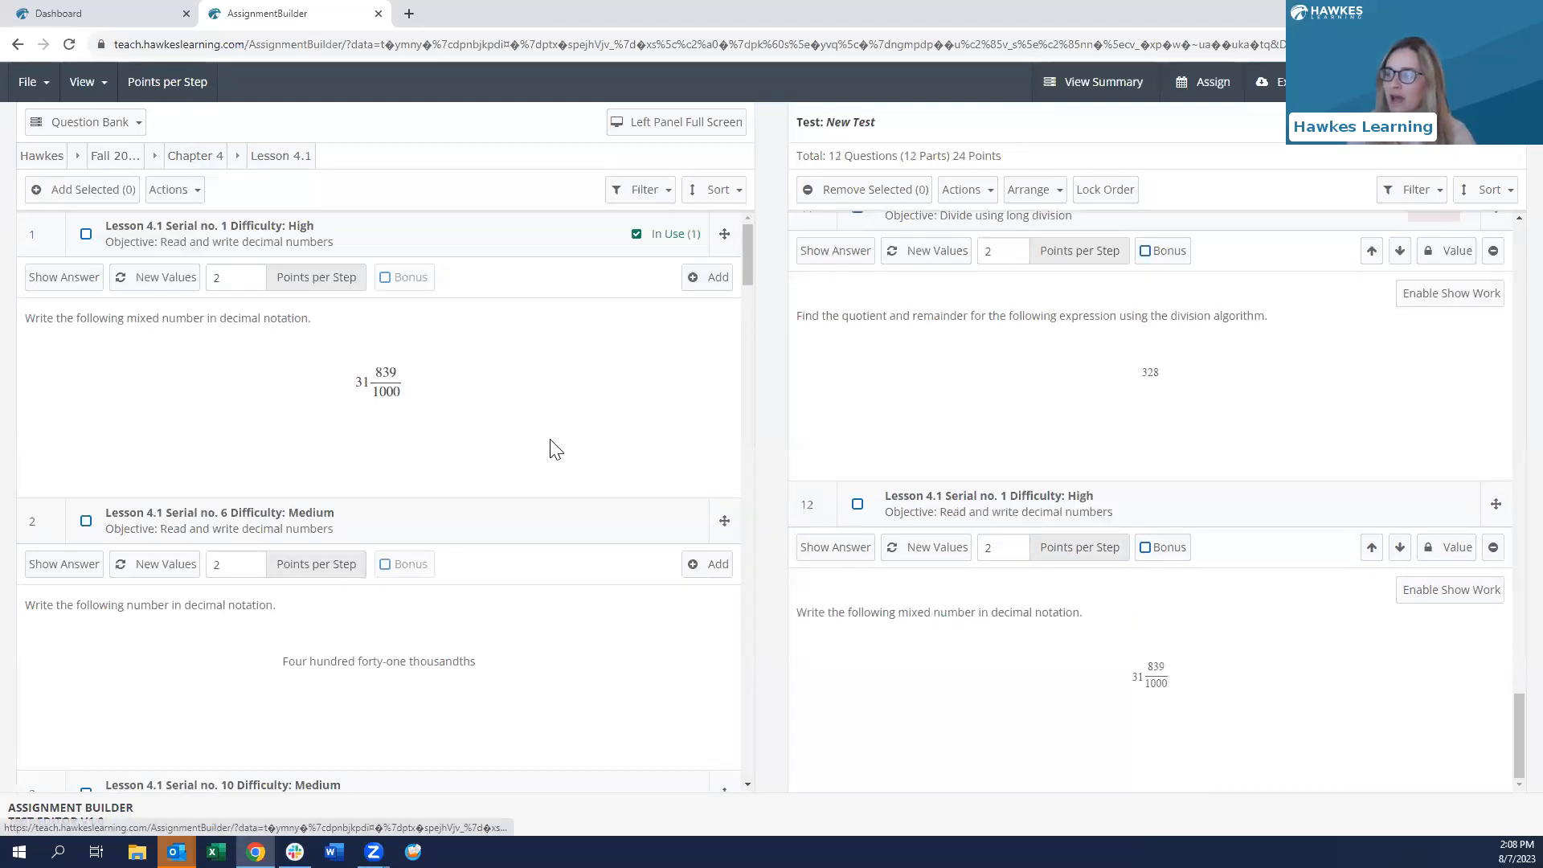
pyautogui.scroll(-7, 555, 447)
pyautogui.scroll(-3, 557, 449)
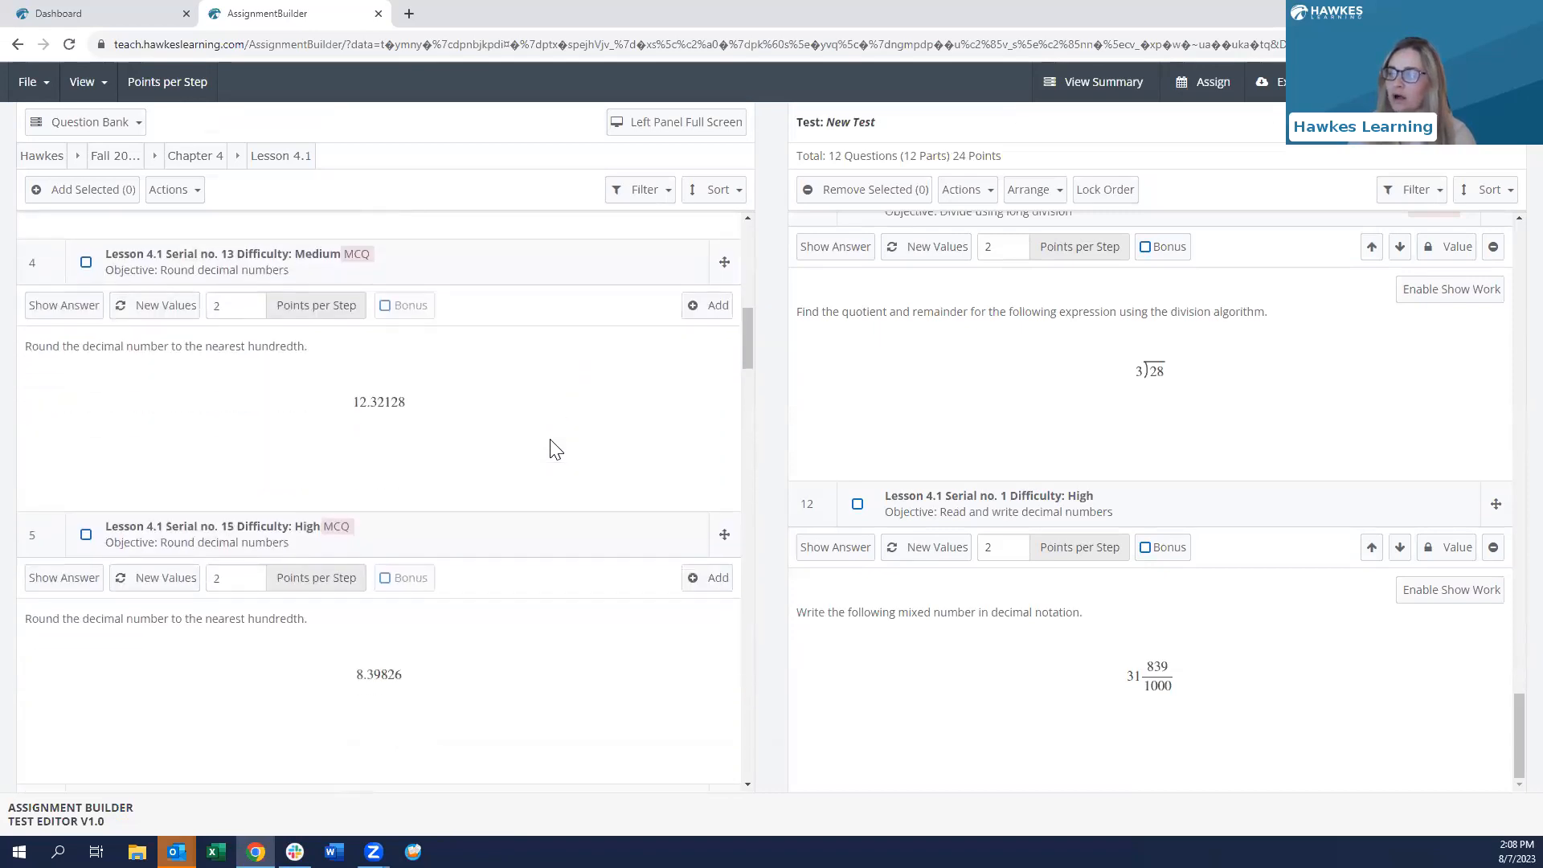
pyautogui.click(706, 312)
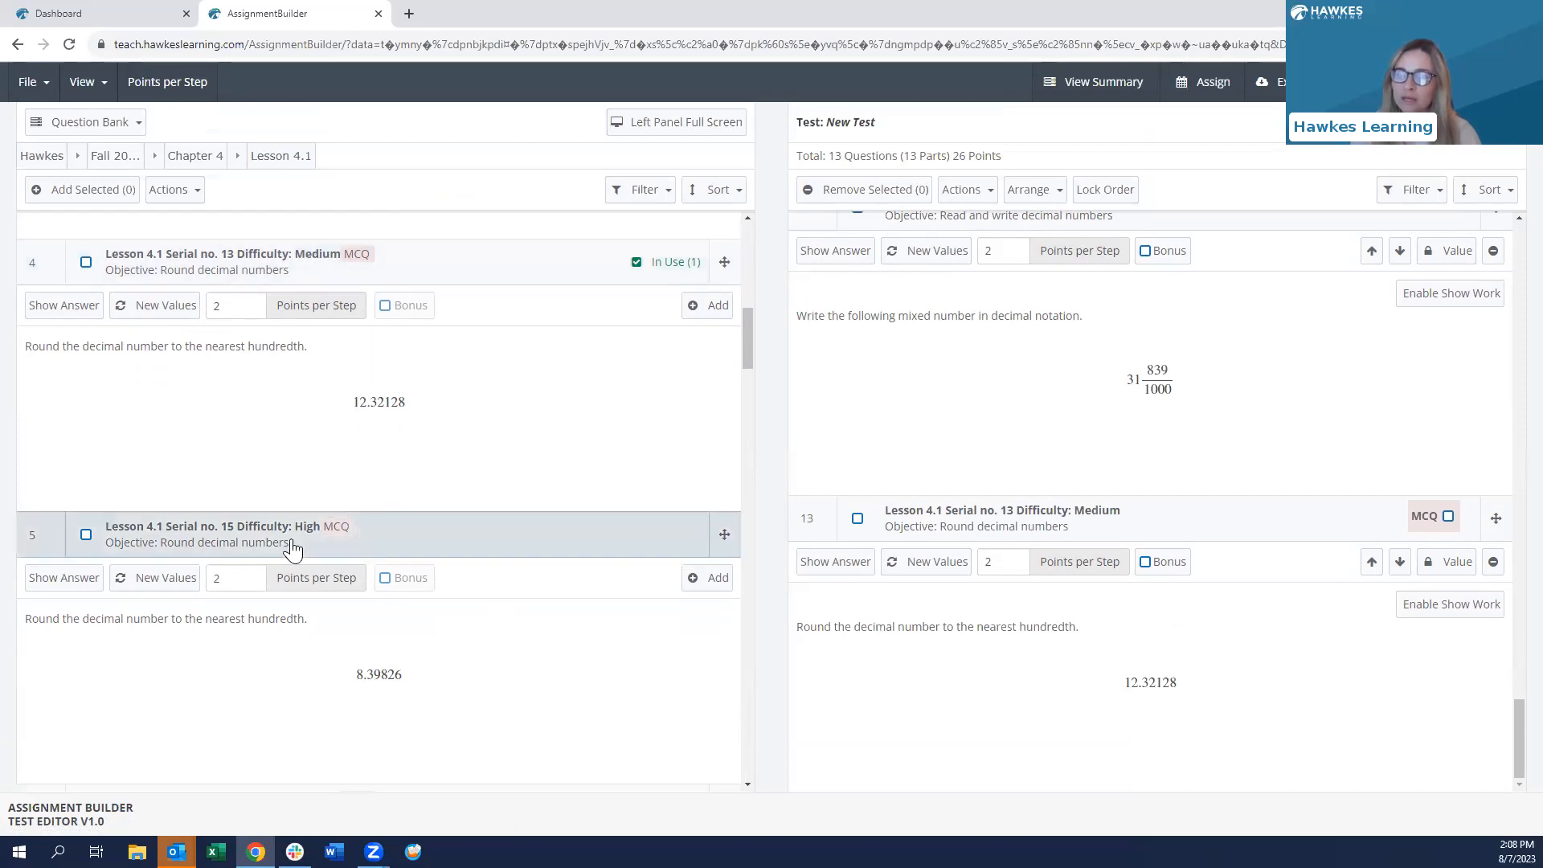
# - Regenerate the numbers on the rounding question three times
pyautogui.scroll(1, 274, 434)
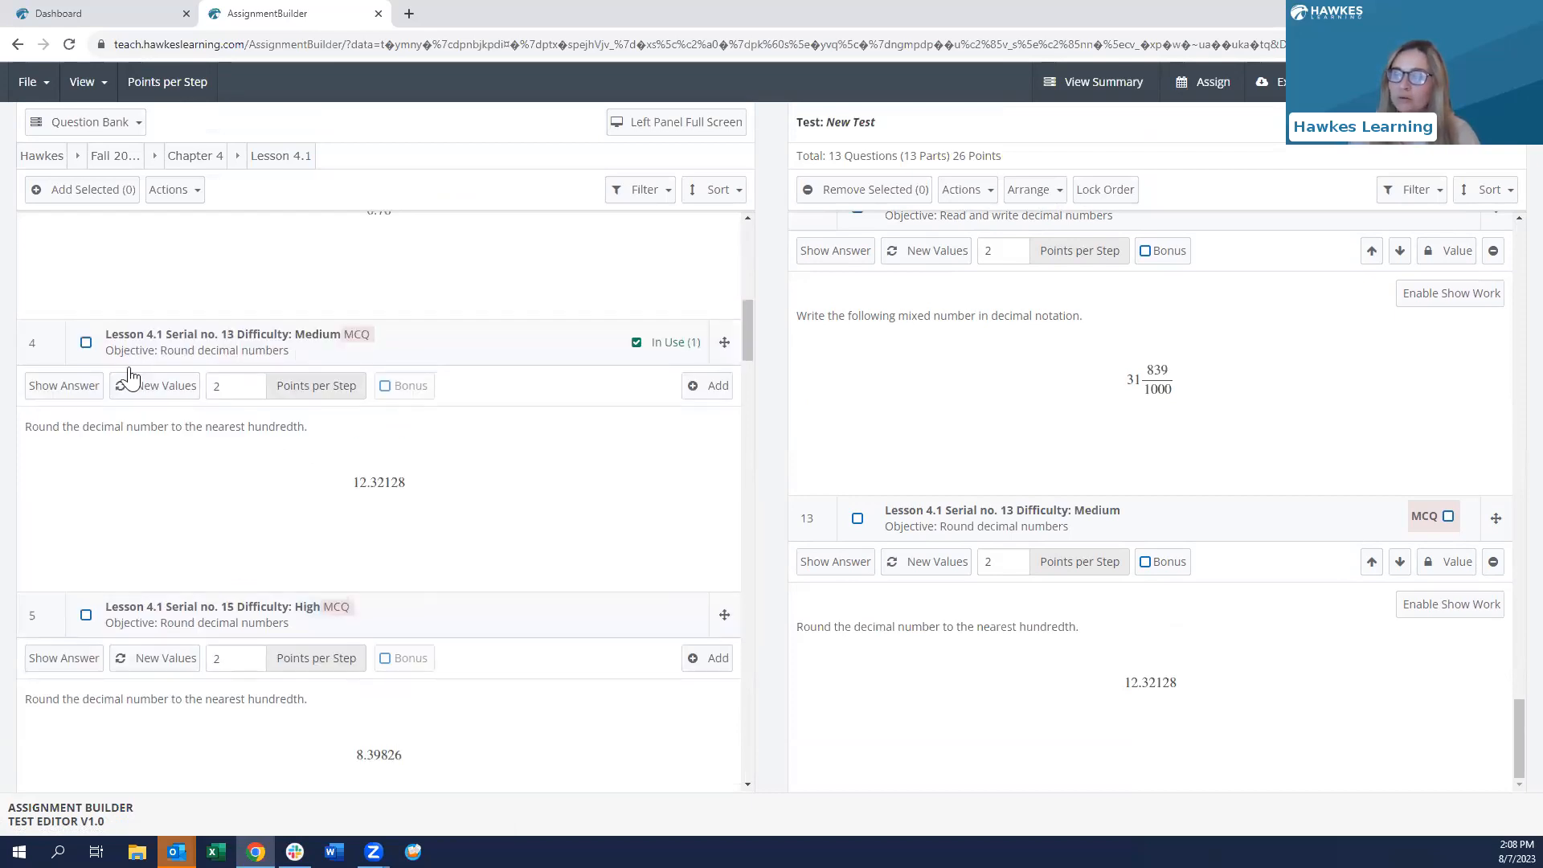
pyautogui.click(154, 390)
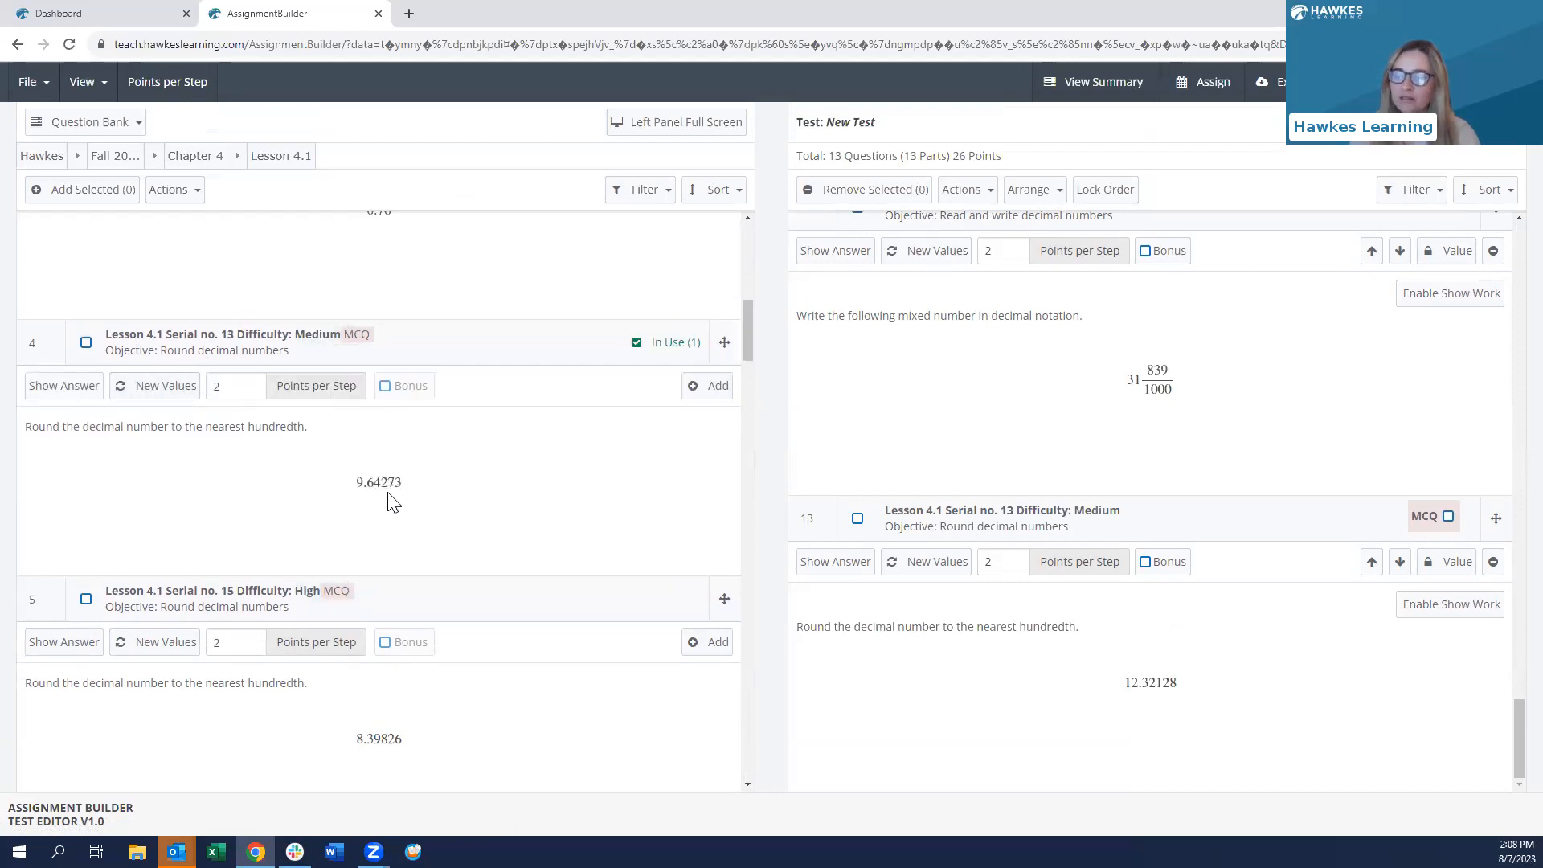
pyautogui.click(154, 387)
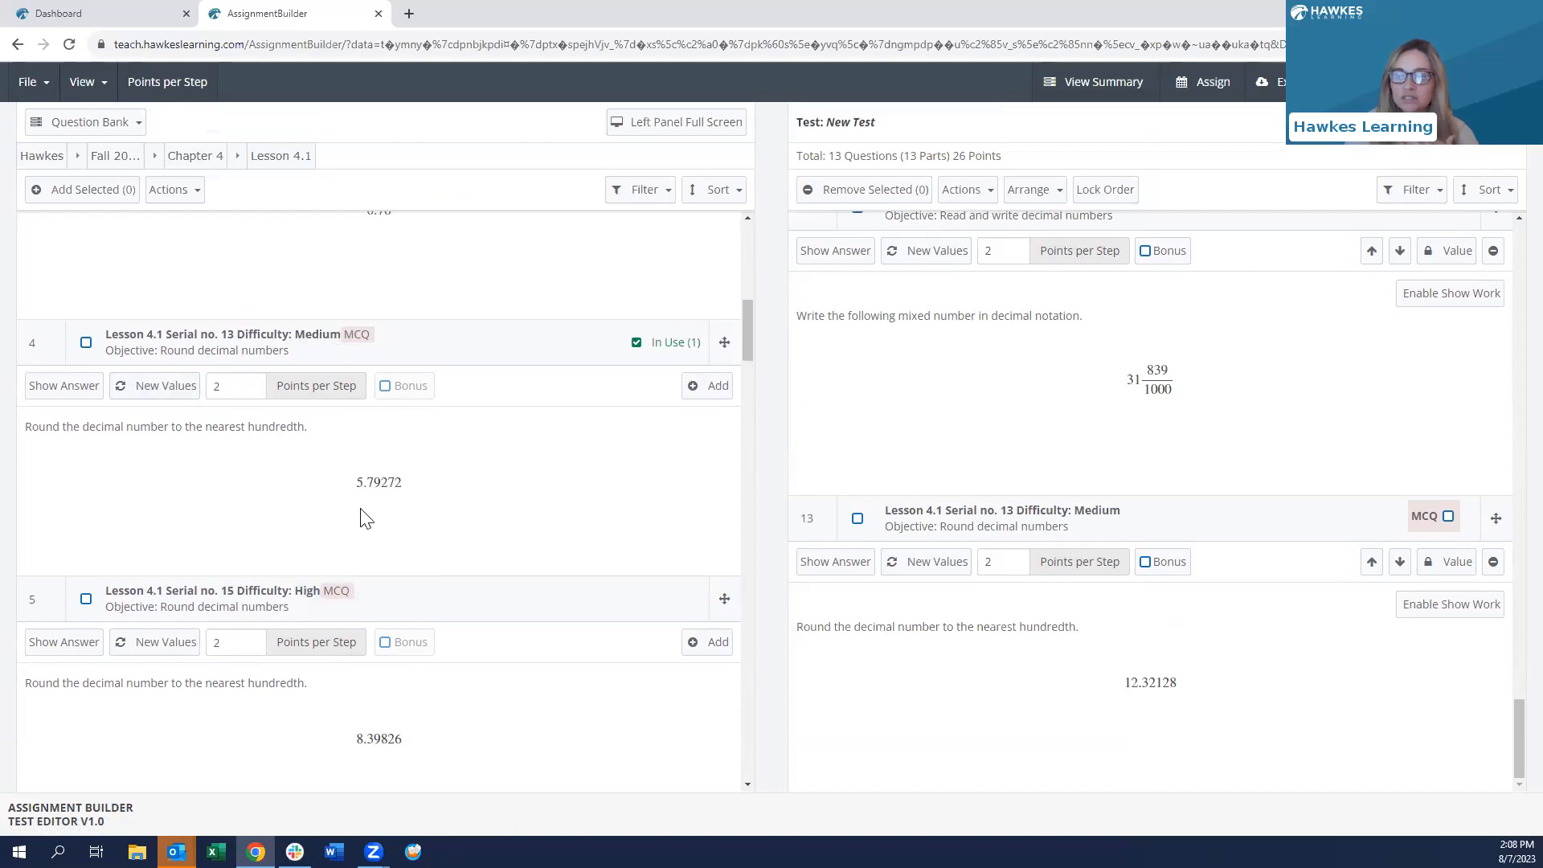
pyautogui.click(176, 397)
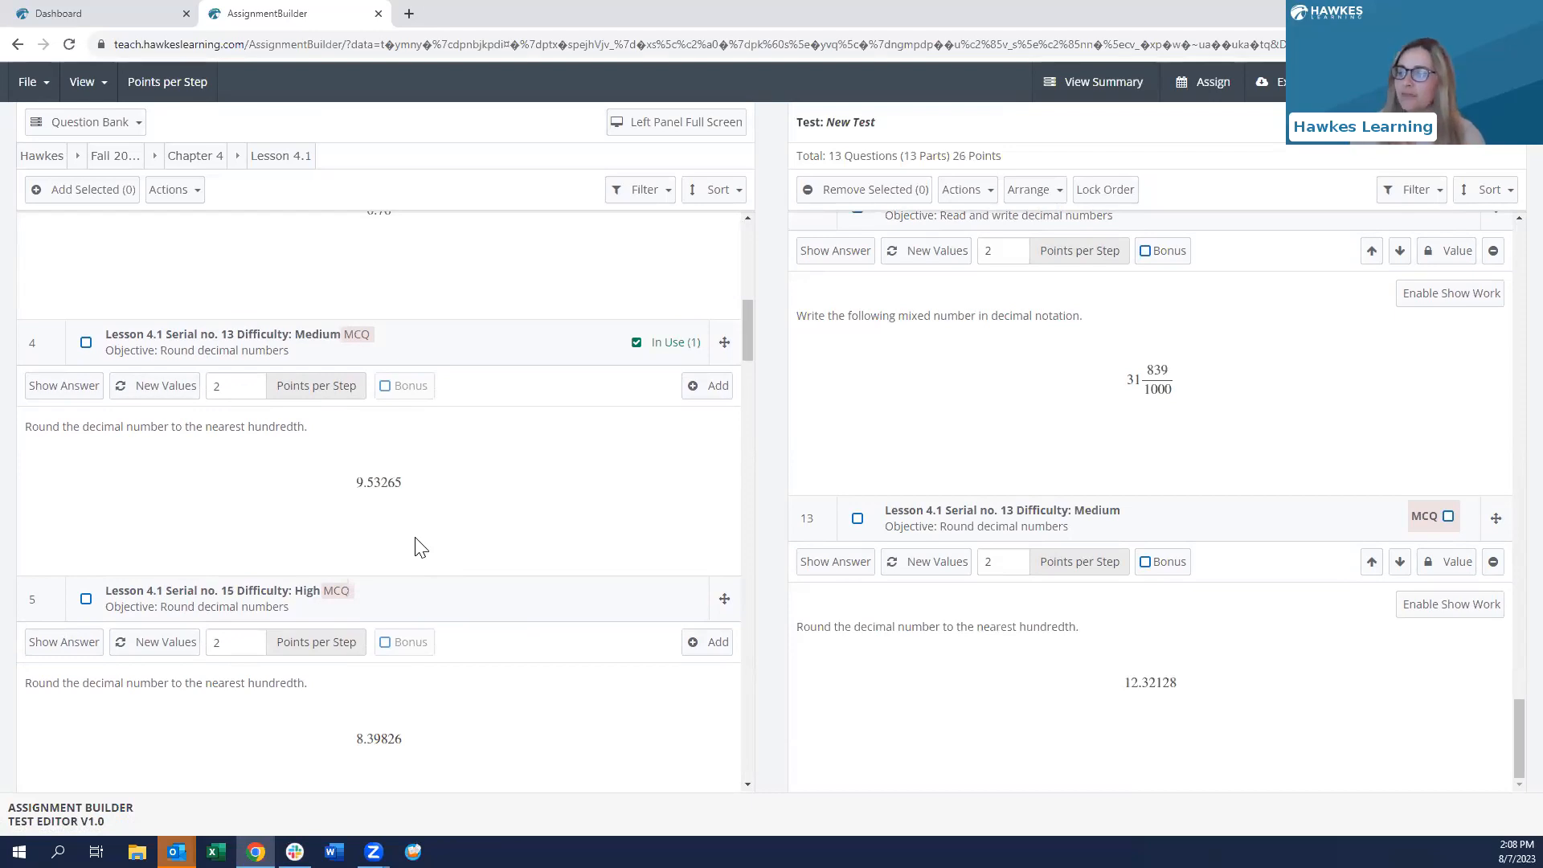
# - Regenerate bank question 5's value to 6.79725 and show the question-bank filter options
pyautogui.scroll(-3, 418, 546)
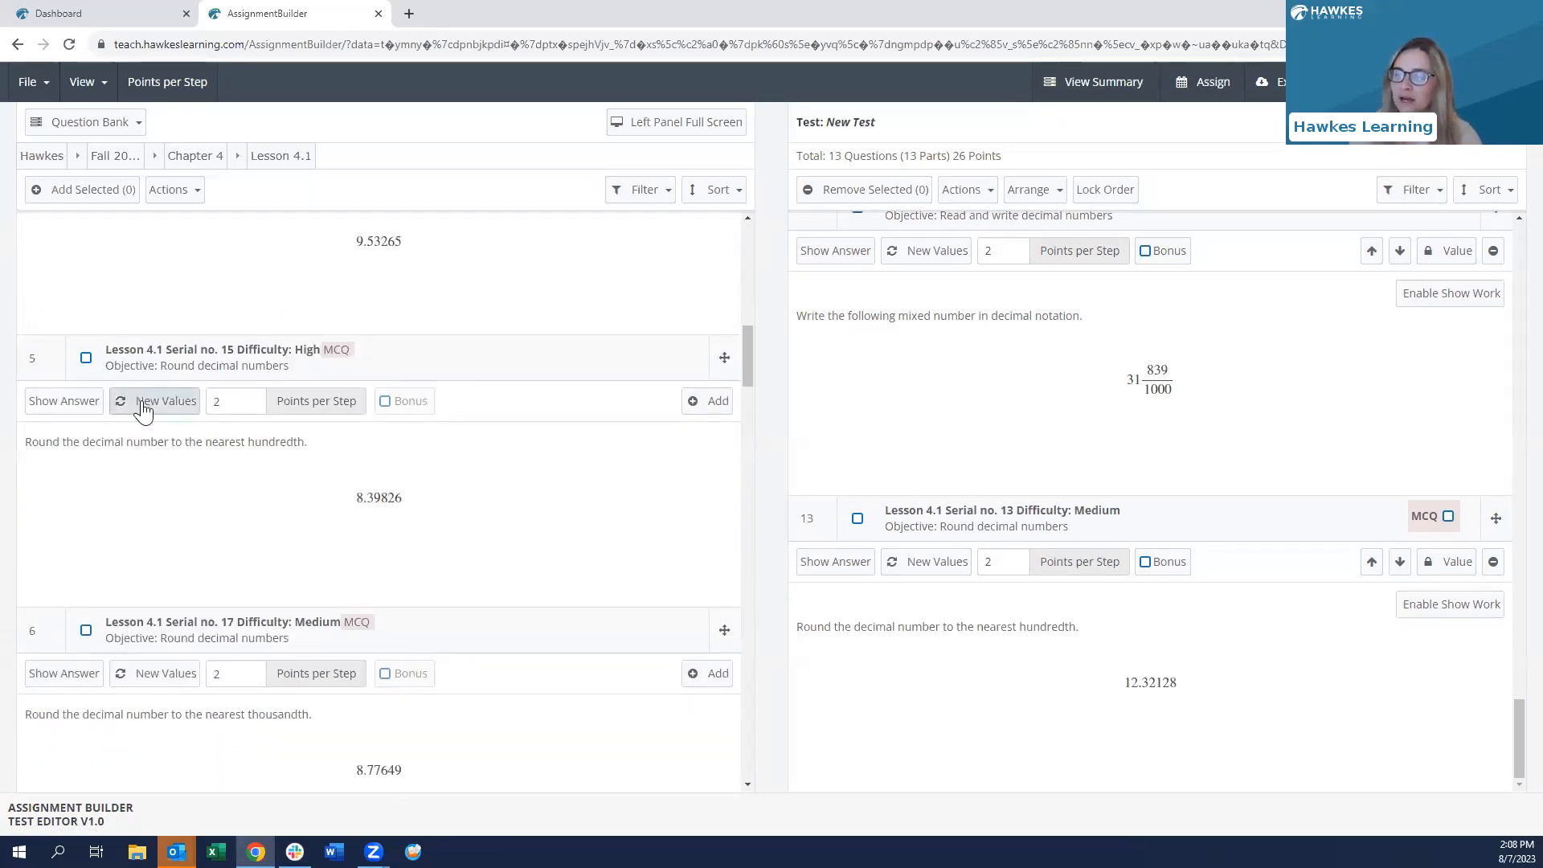
pyautogui.click(143, 409)
pyautogui.scroll(-1, 418, 514)
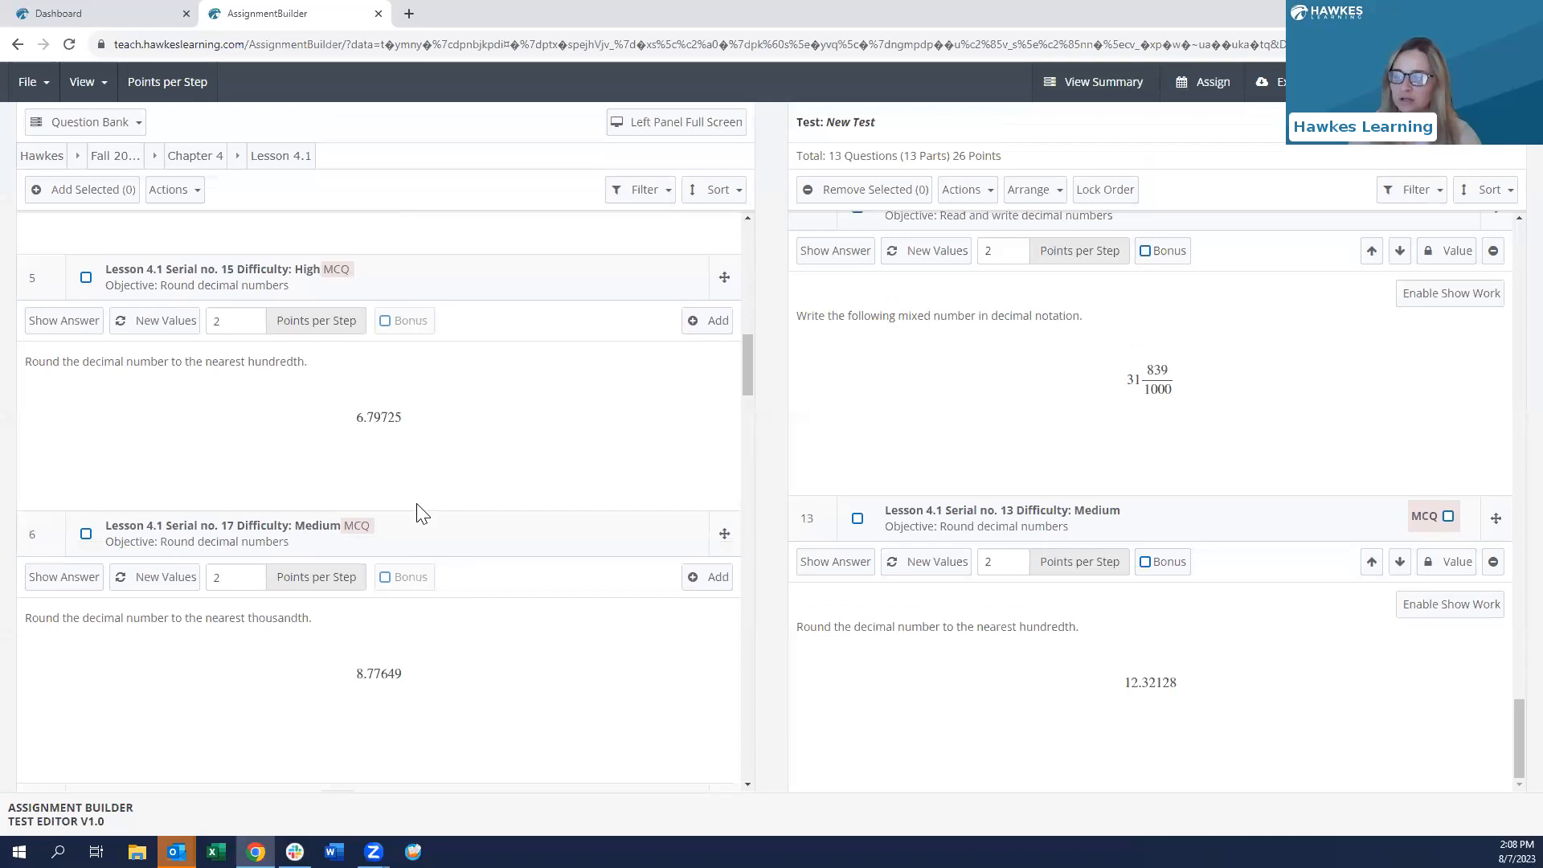
pyautogui.scroll(-3, 418, 509)
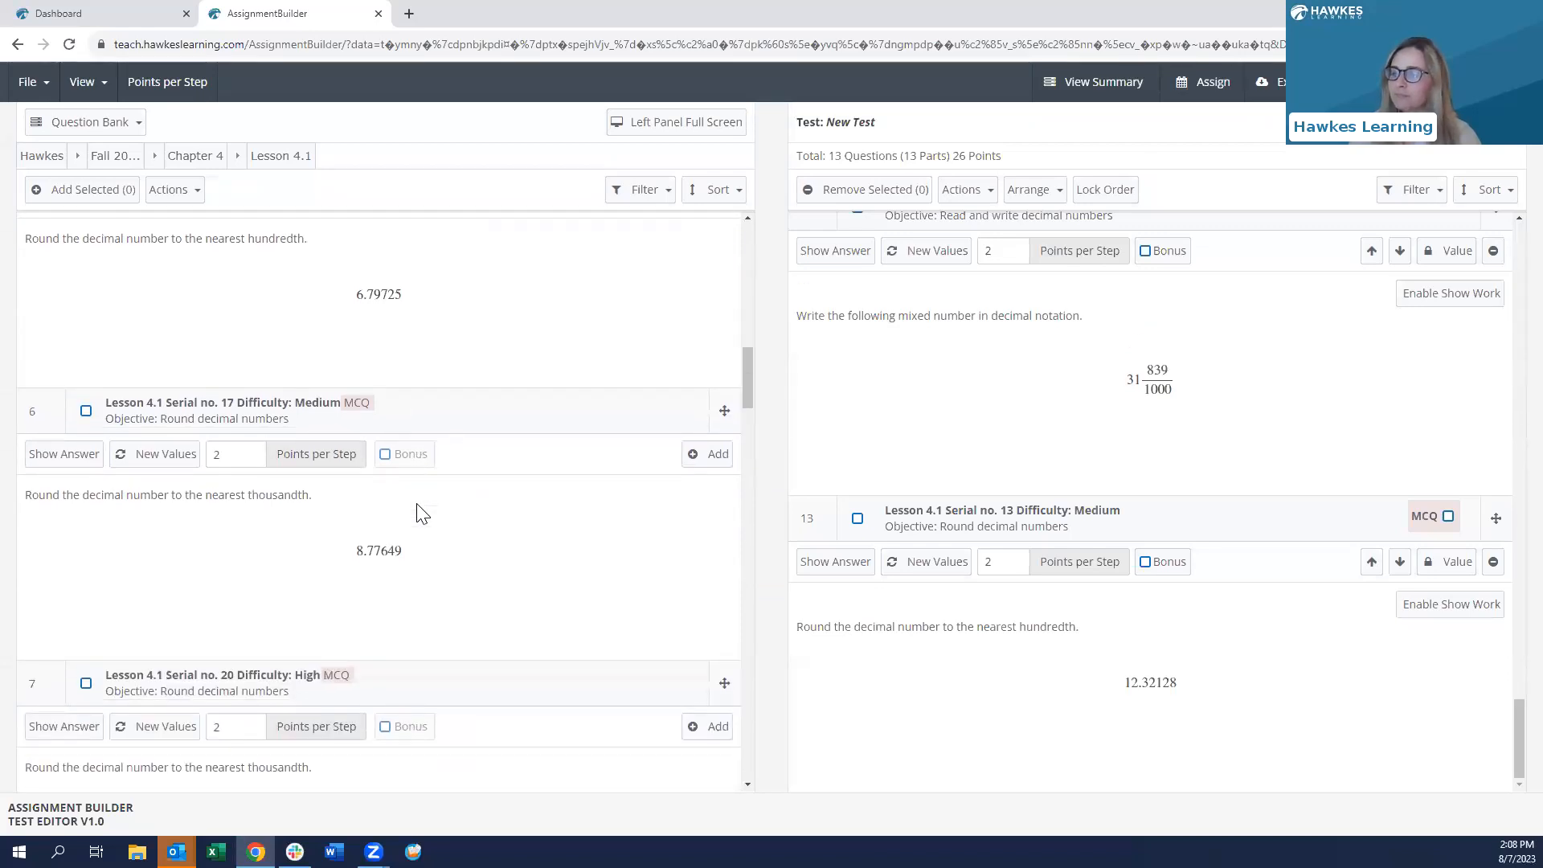
pyautogui.scroll(5, 418, 514)
pyautogui.scroll(10, 418, 514)
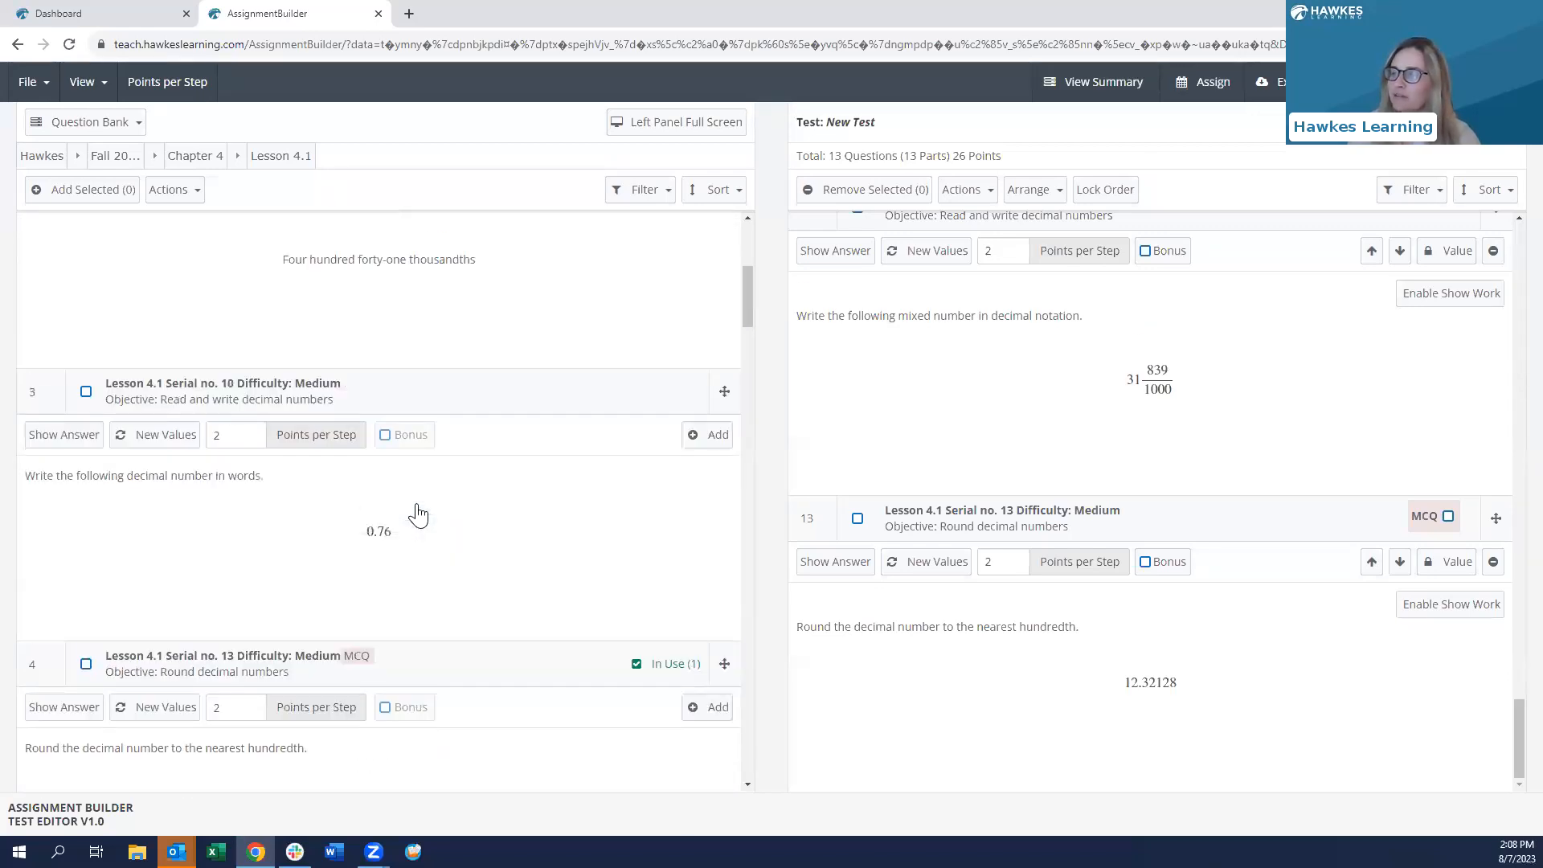
pyautogui.click(634, 201)
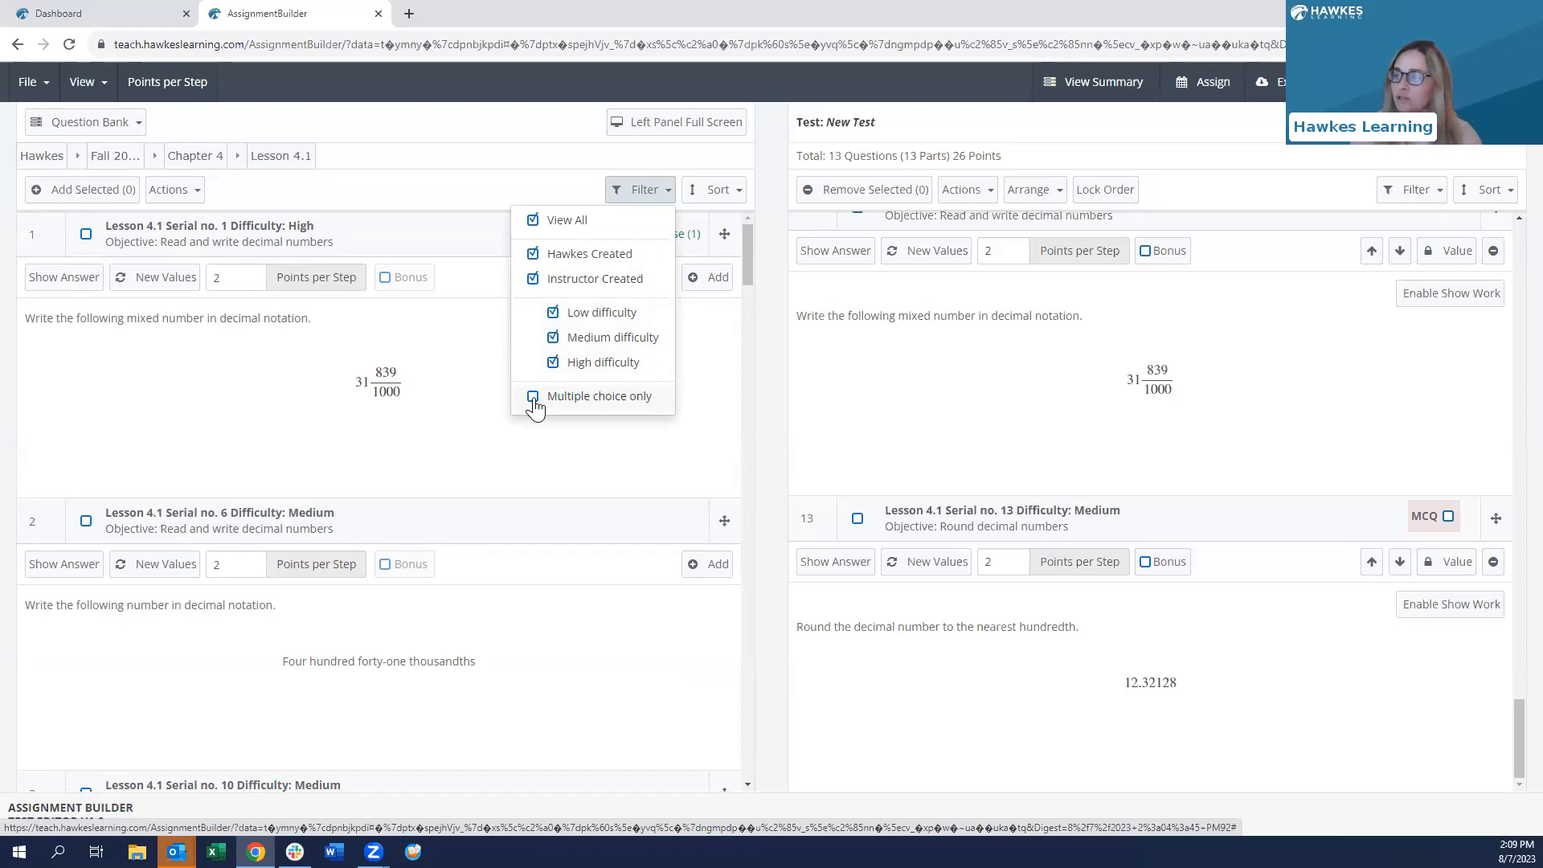
# - Close the Filter and Sort choices without applying any, then scroll down to question 5
pyautogui.click(639, 191)
pyautogui.click(718, 193)
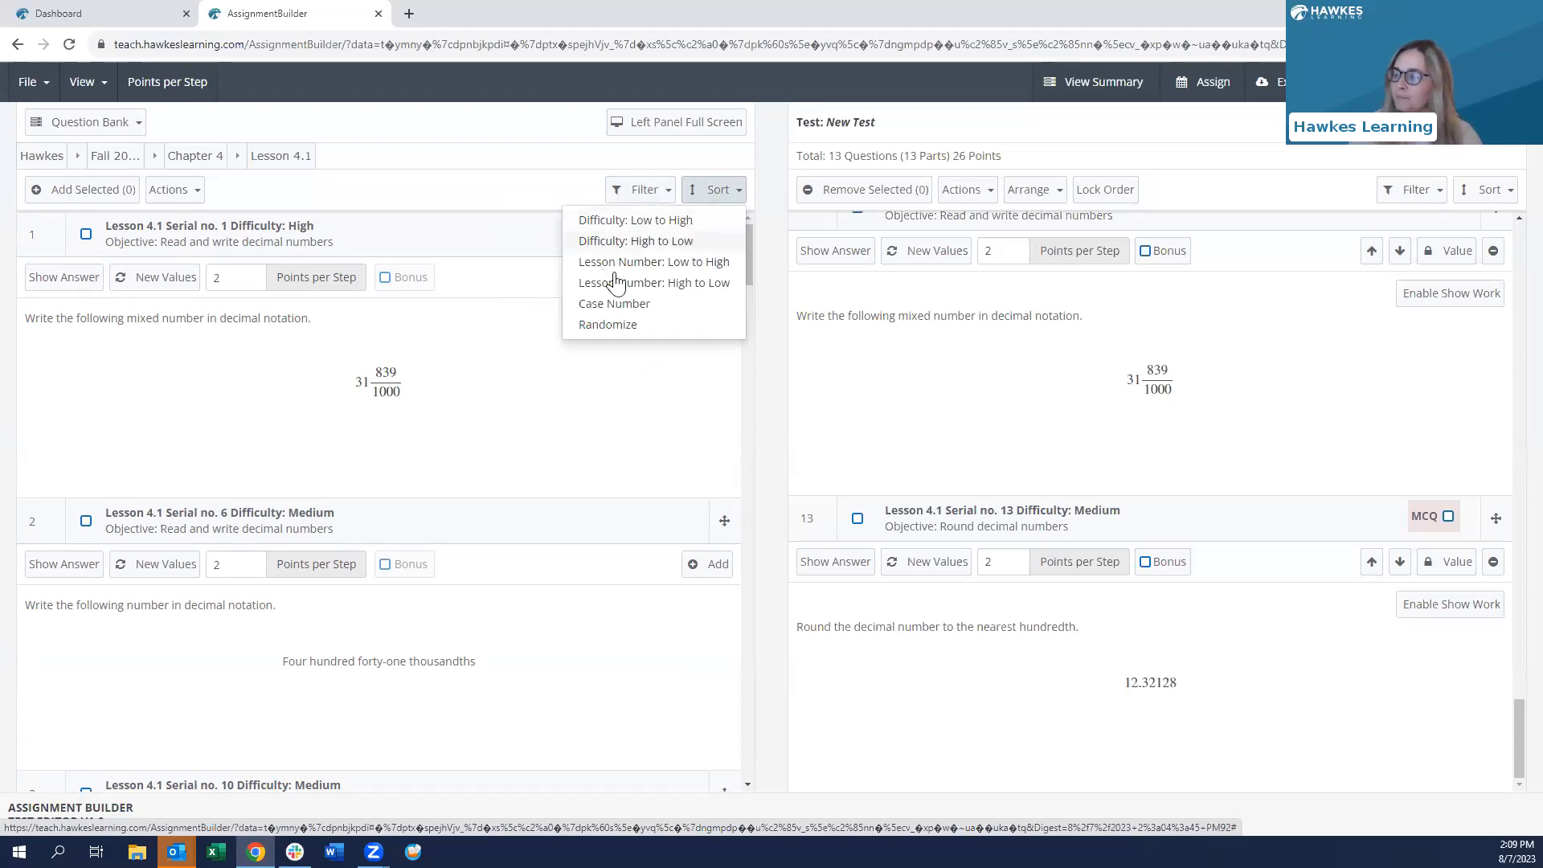
pyautogui.click(707, 191)
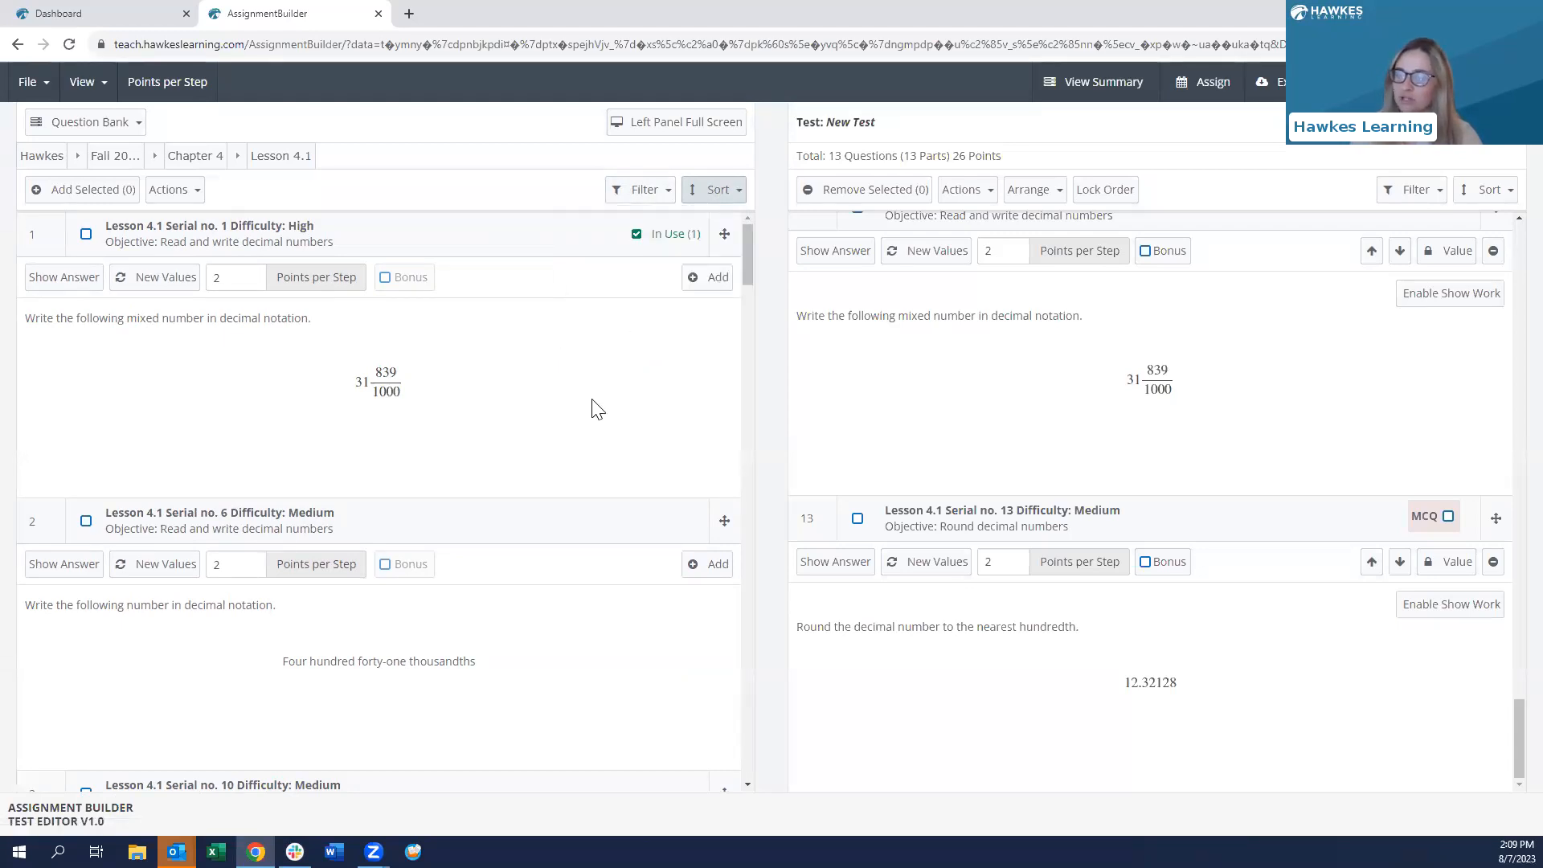
pyautogui.scroll(-8, 580, 434)
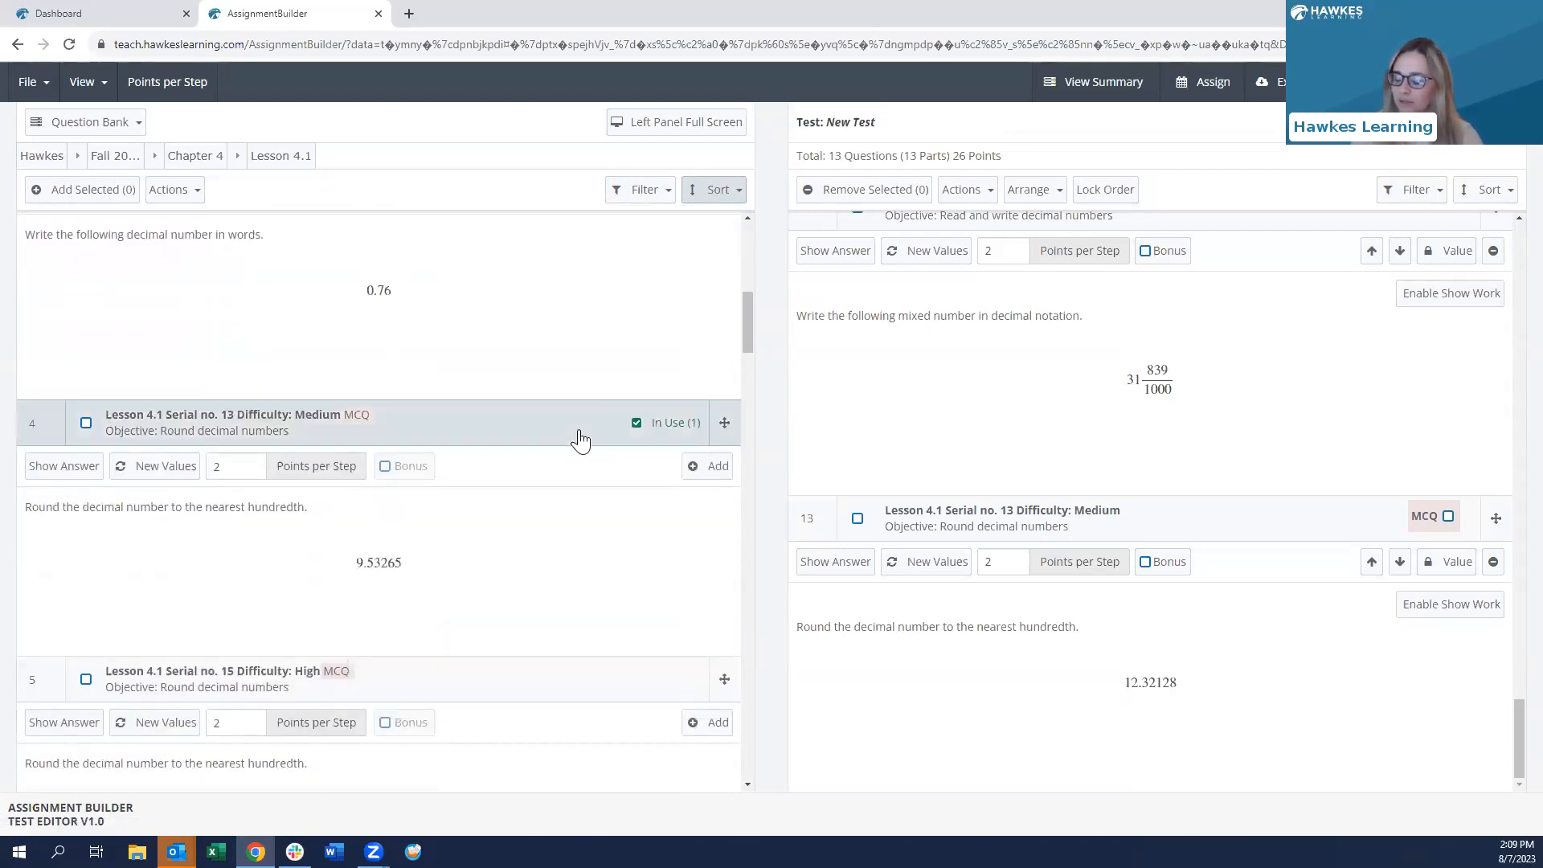
pyautogui.scroll(-4, 580, 440)
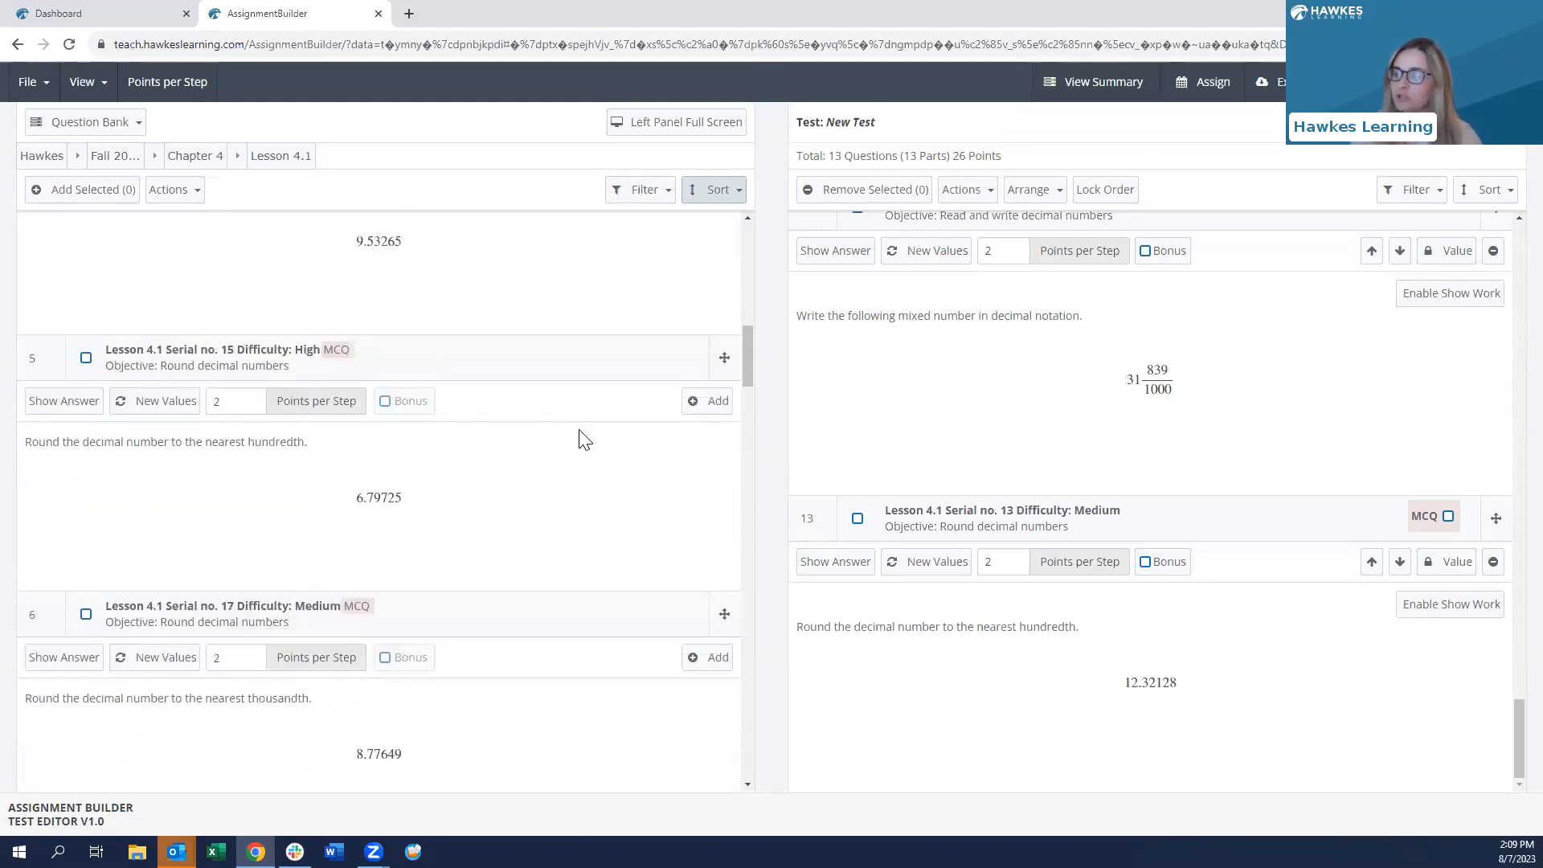
# - Add bank question 5 twice, growing the test to 15 questions, 30 points, and toggle question 1's value lock
pyautogui.click(697, 404)
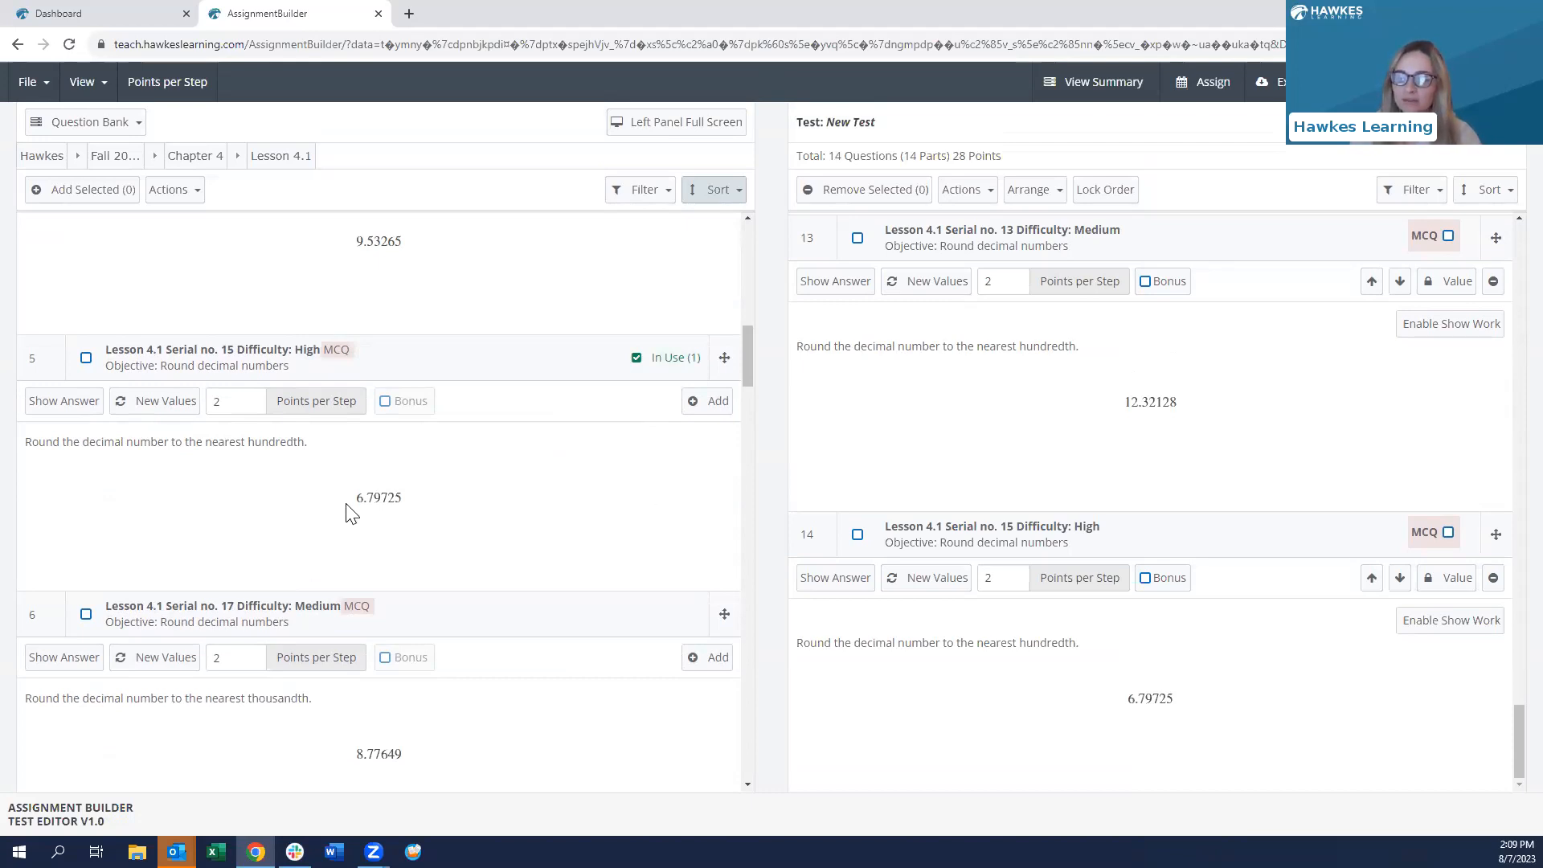
pyautogui.click(710, 404)
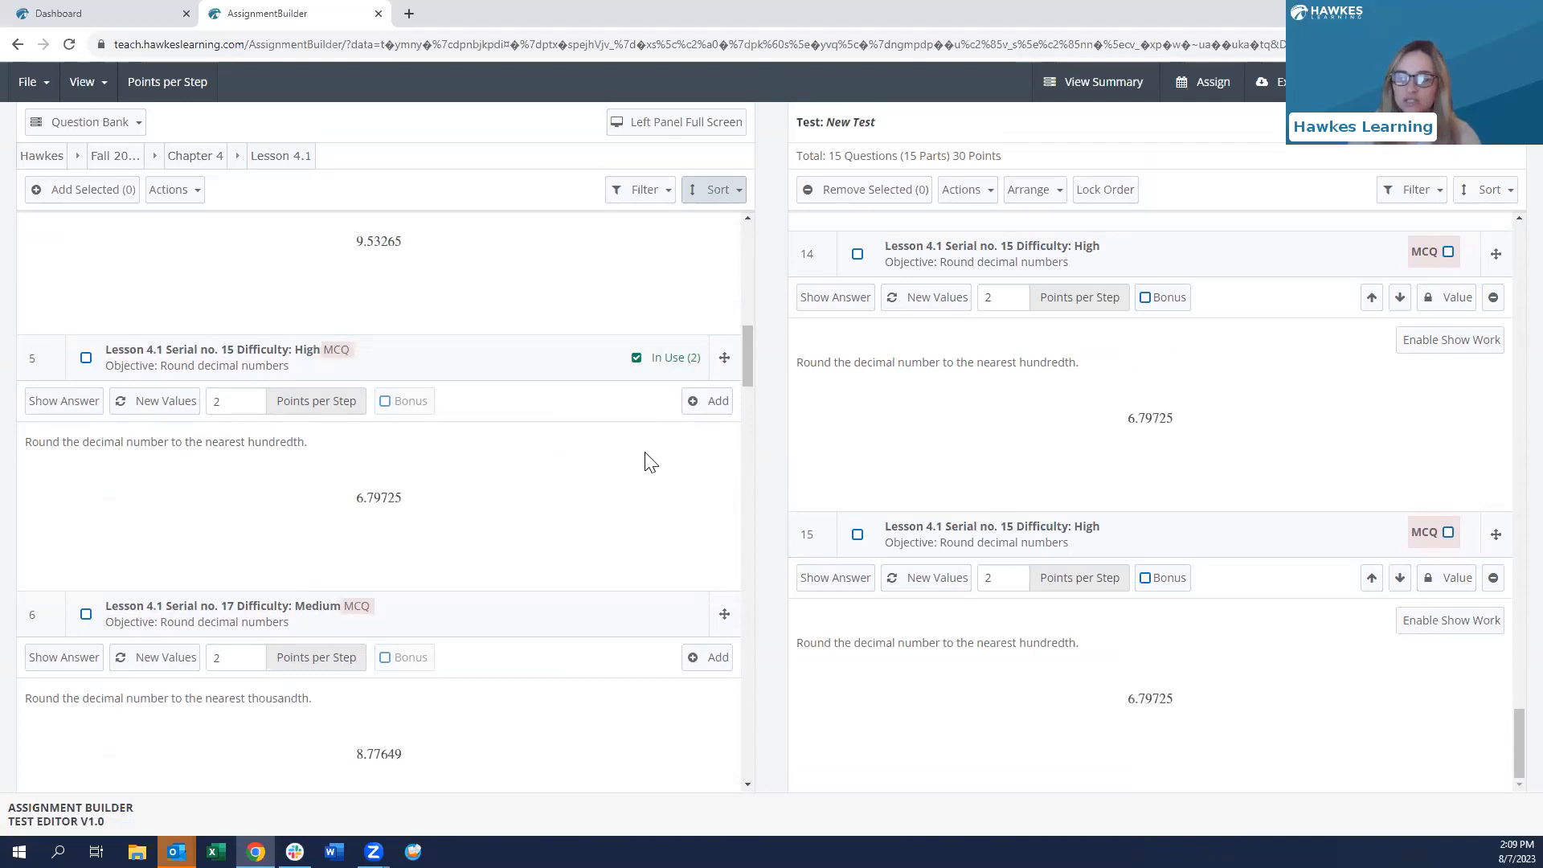
pyautogui.scroll(10, 662, 460)
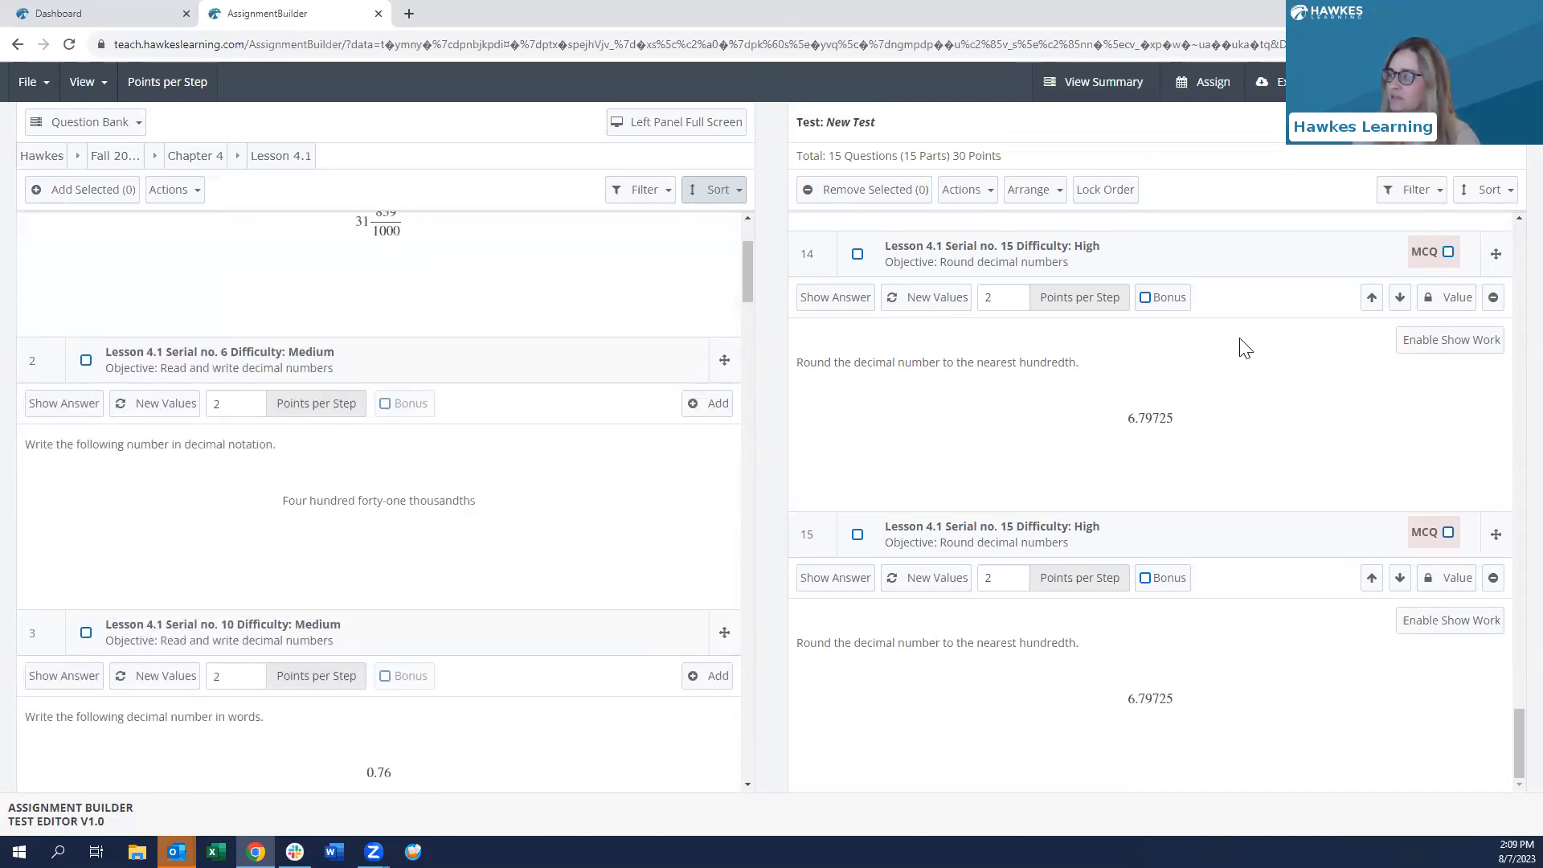
pyautogui.scroll(10, 1246, 351)
pyautogui.scroll(10, 1294, 375)
pyautogui.scroll(10, 1294, 374)
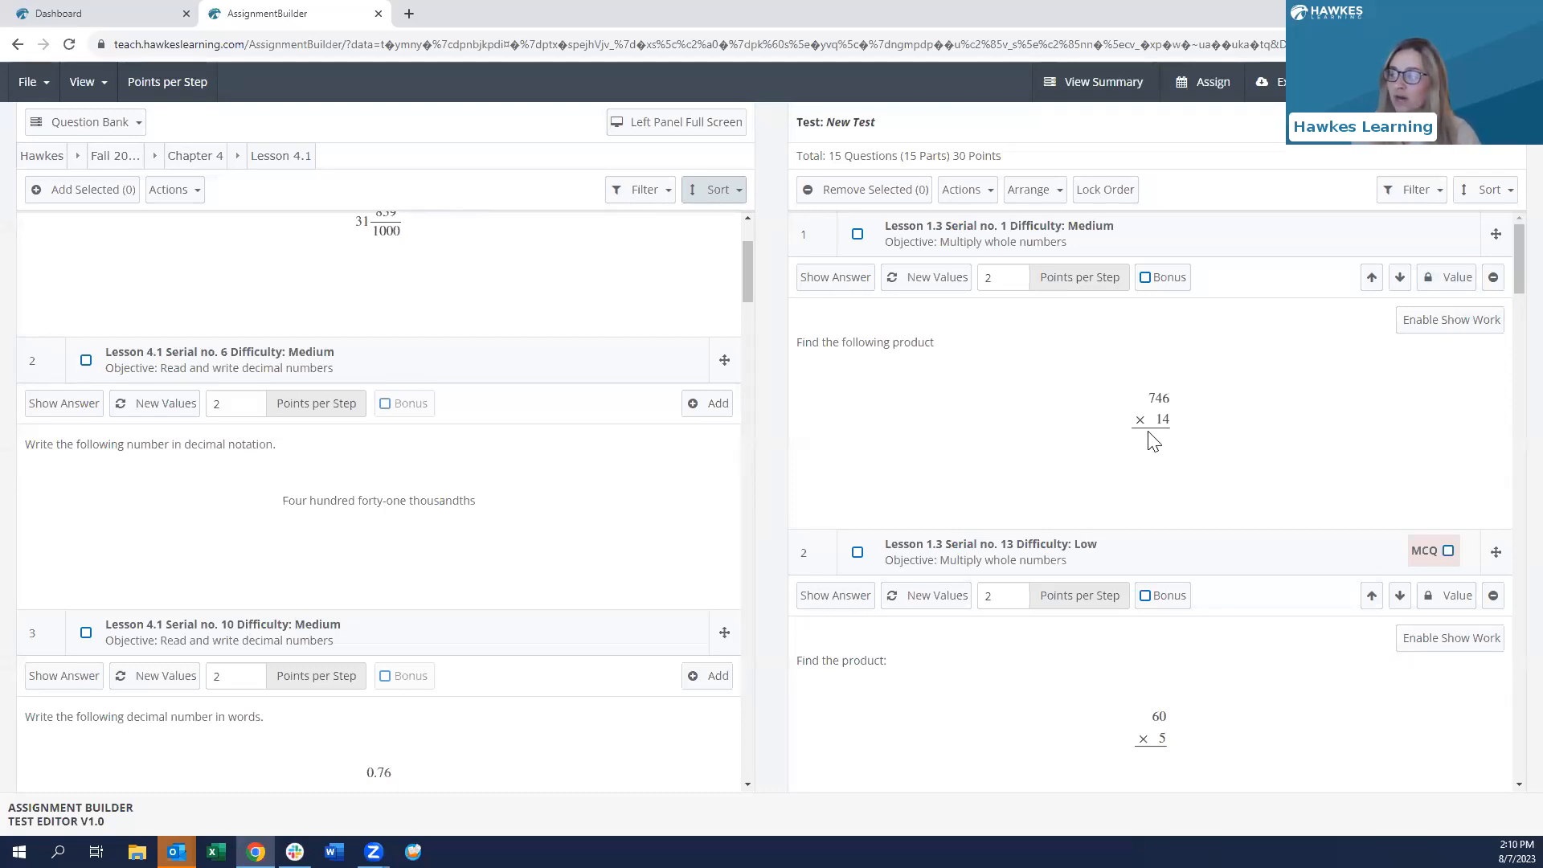
pyautogui.click(1447, 277)
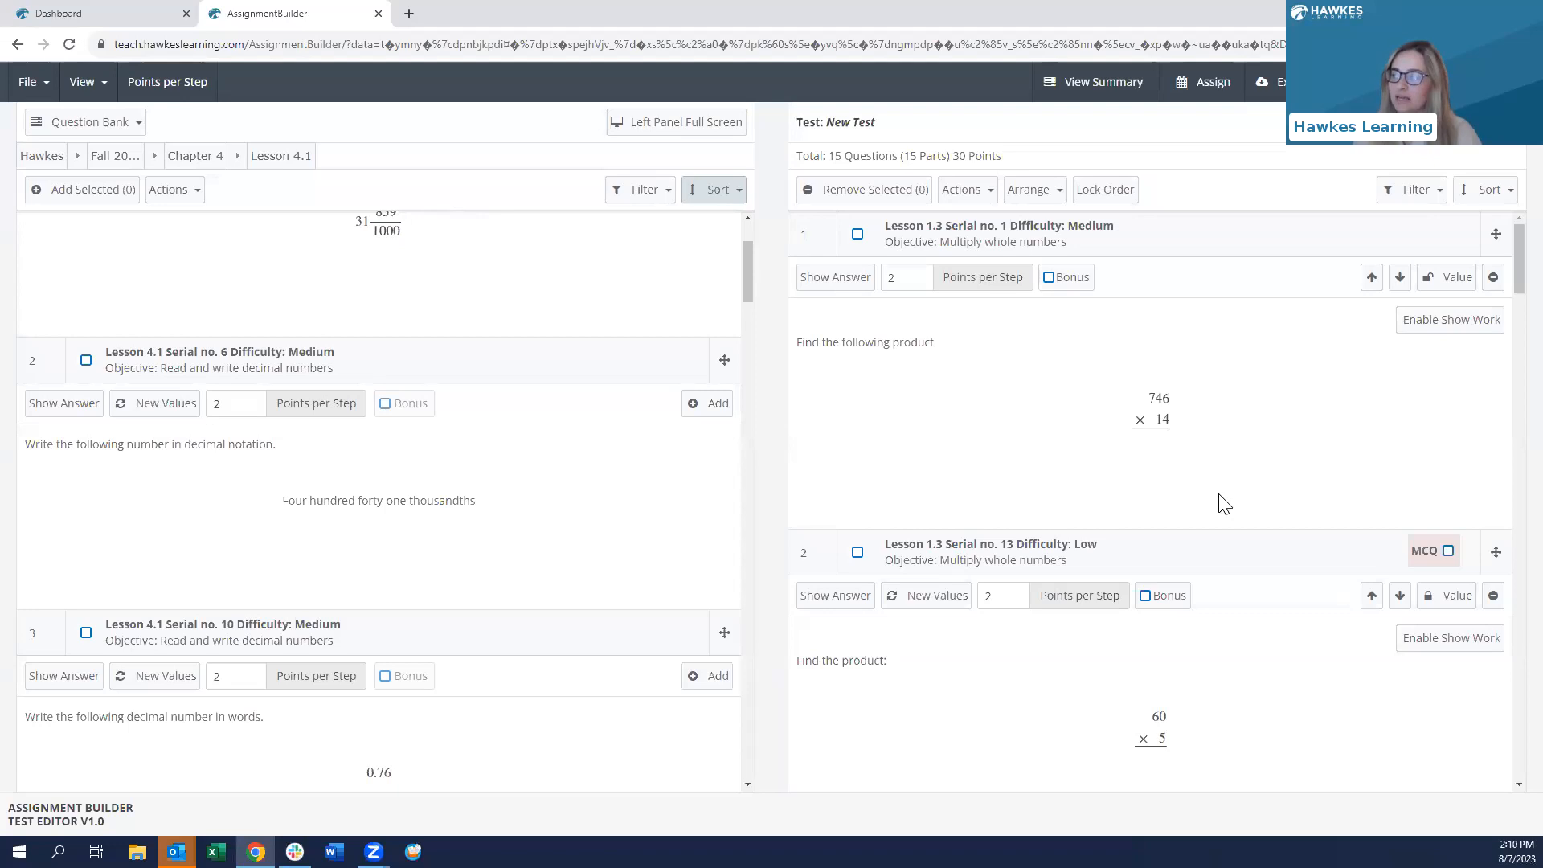
# - Relock question 1's value and check the Actions menu without applying anything
pyautogui.click(1453, 283)
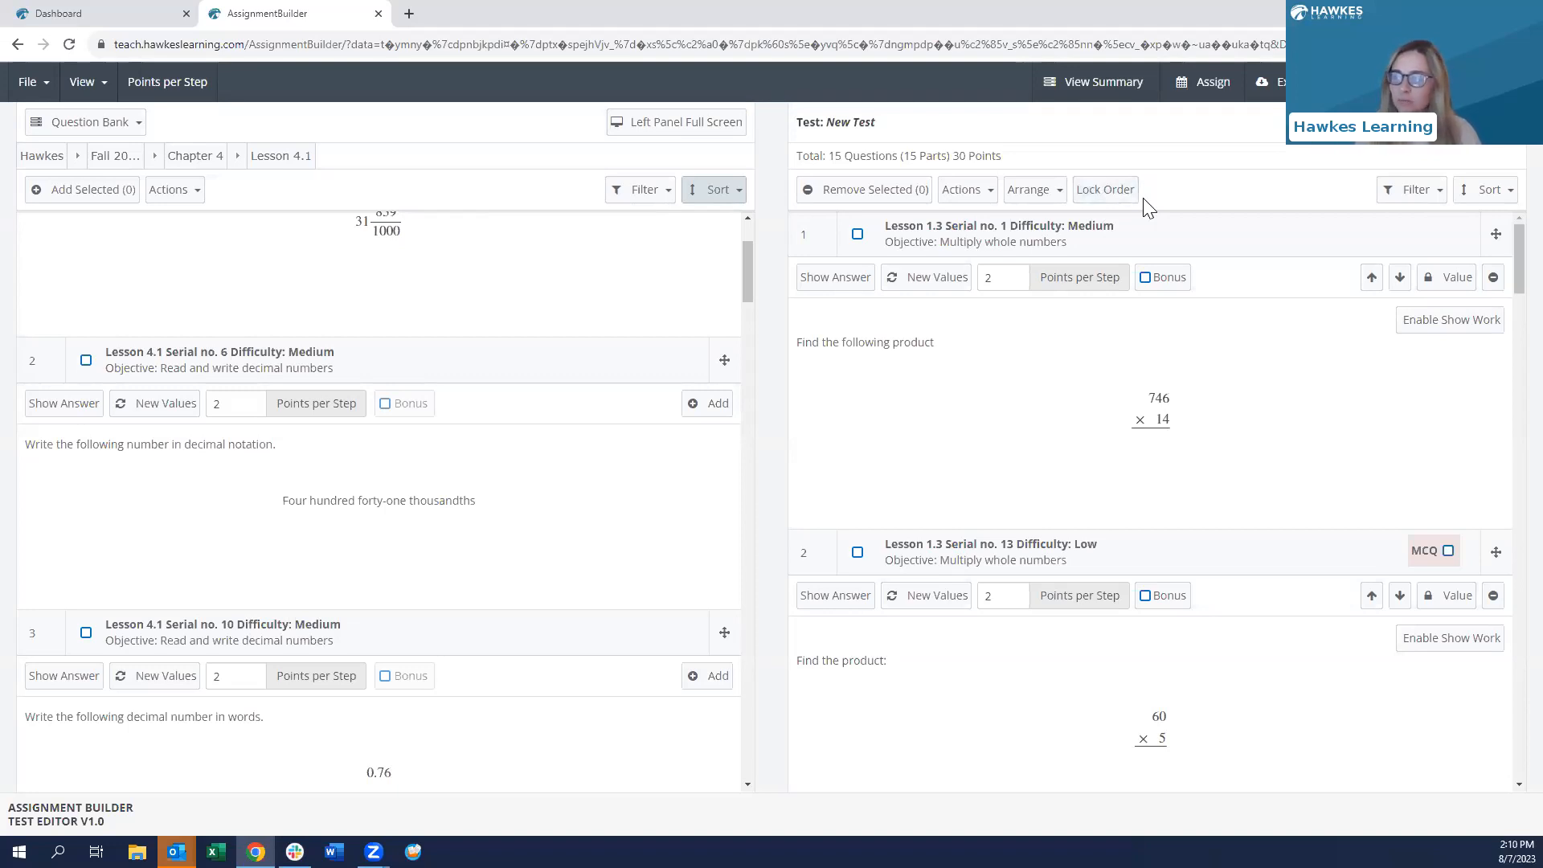
pyautogui.click(970, 193)
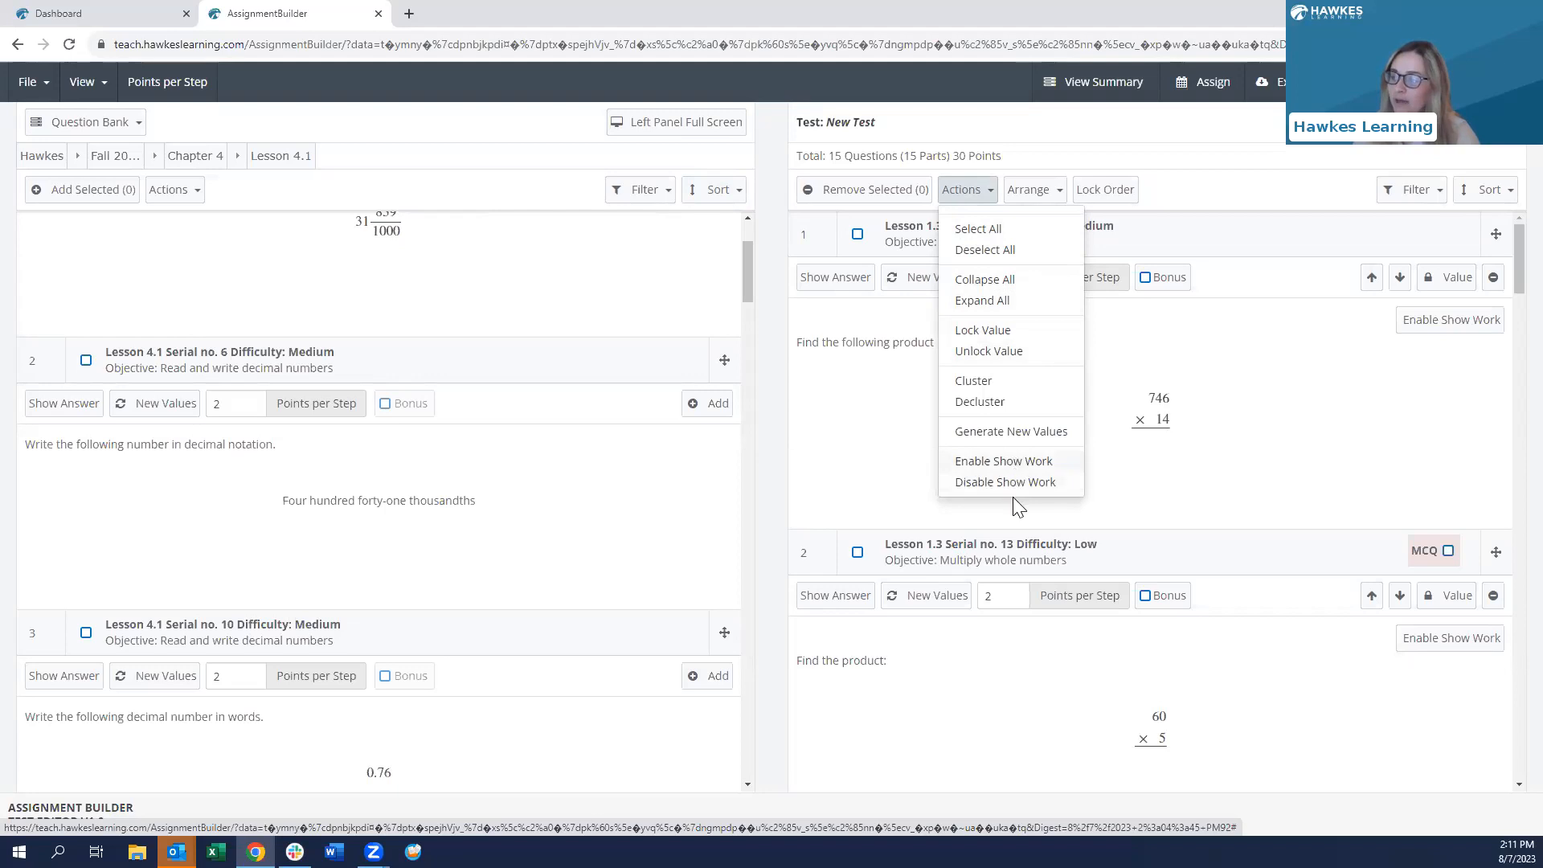
pyautogui.click(967, 193)
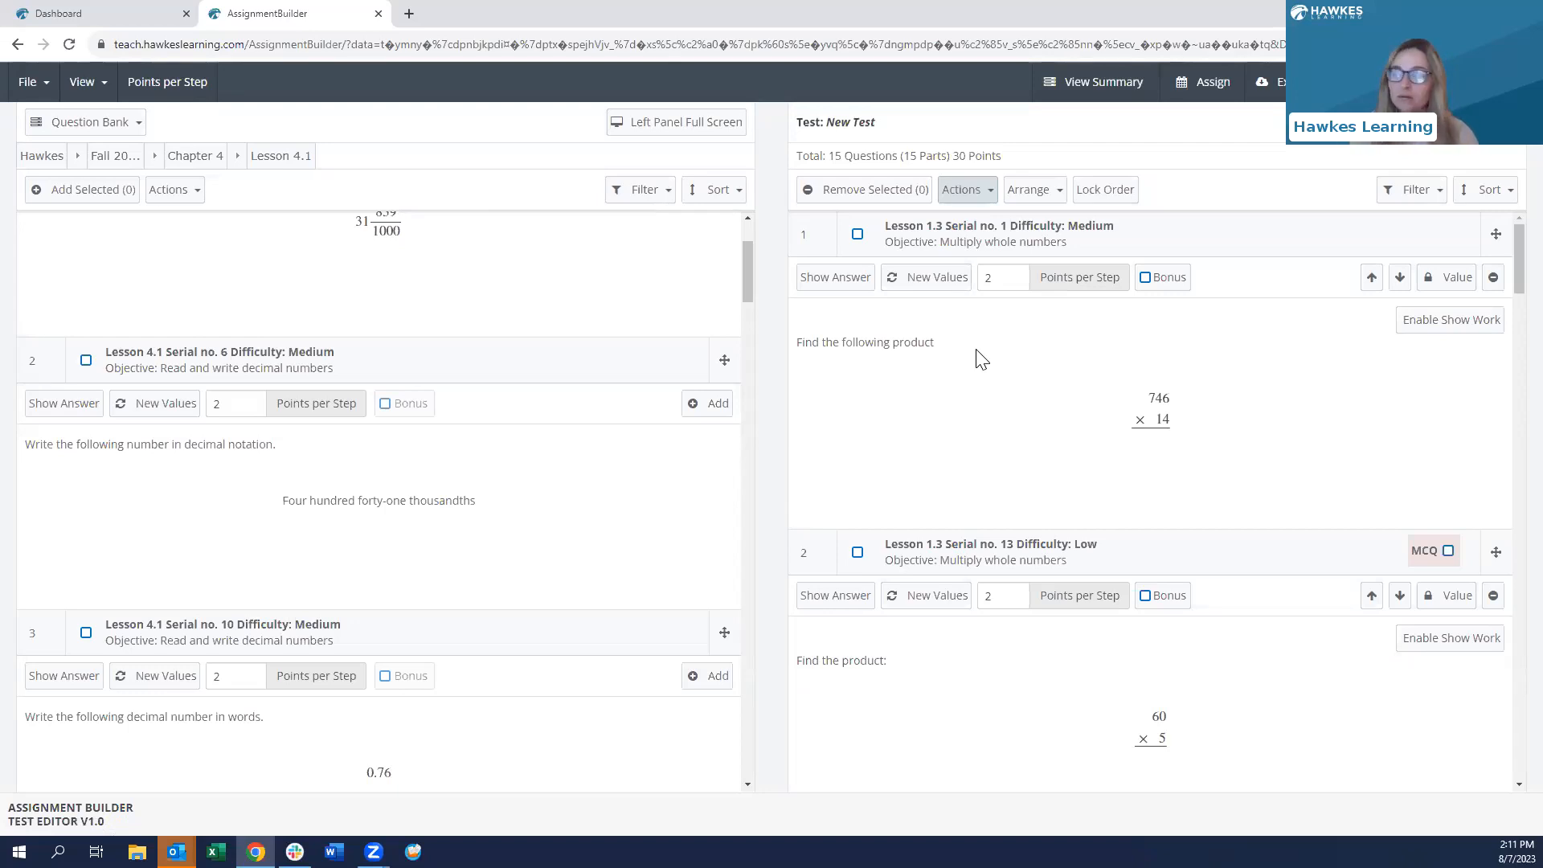
# - Check the Arrange options without reordering, then expand the test to full width
pyautogui.click(1032, 210)
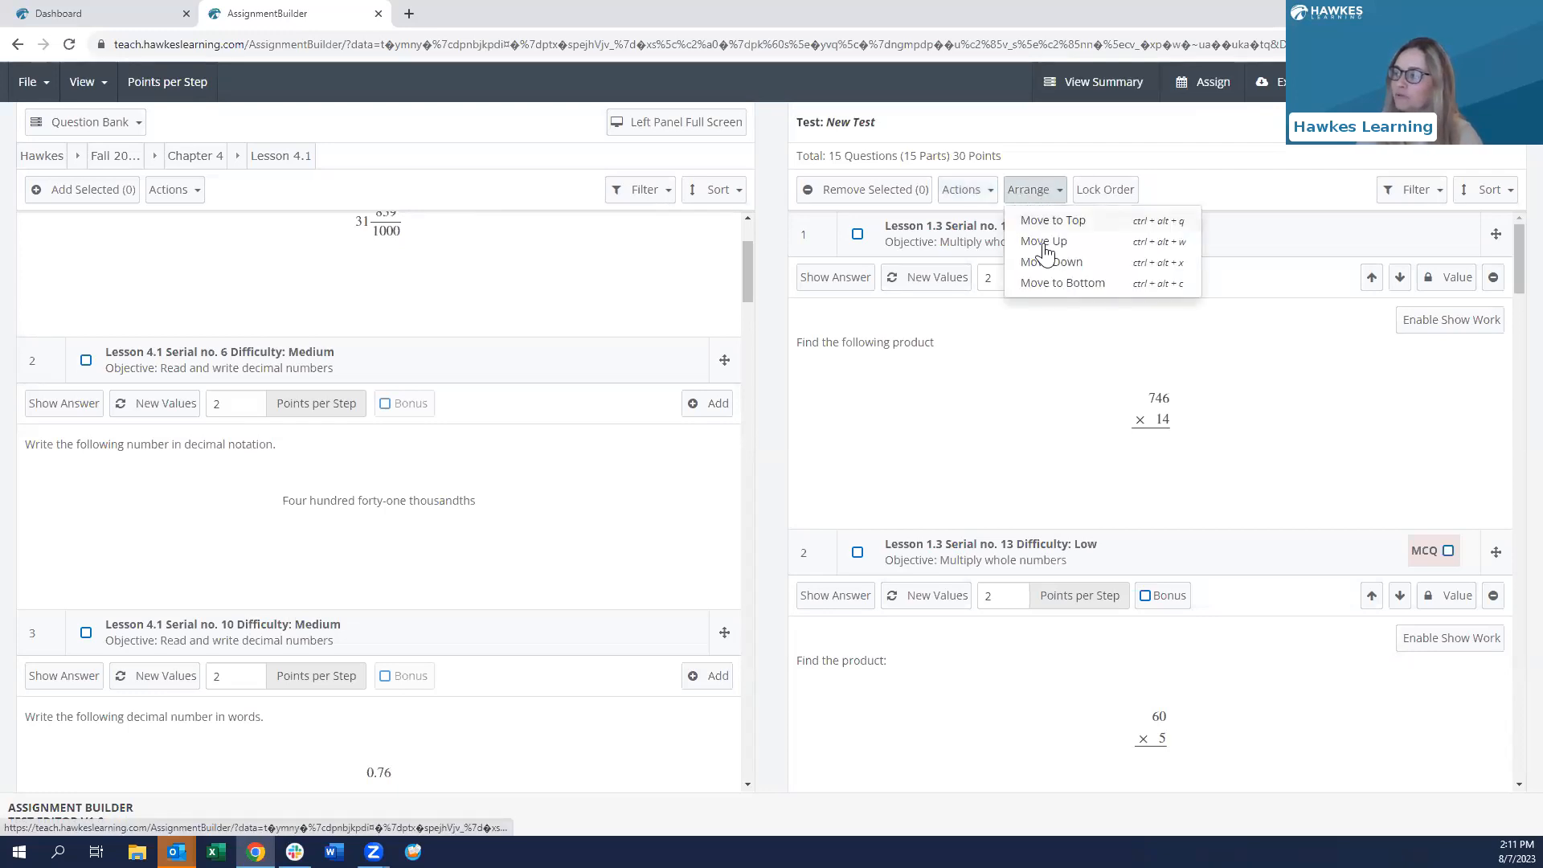
pyautogui.click(1038, 193)
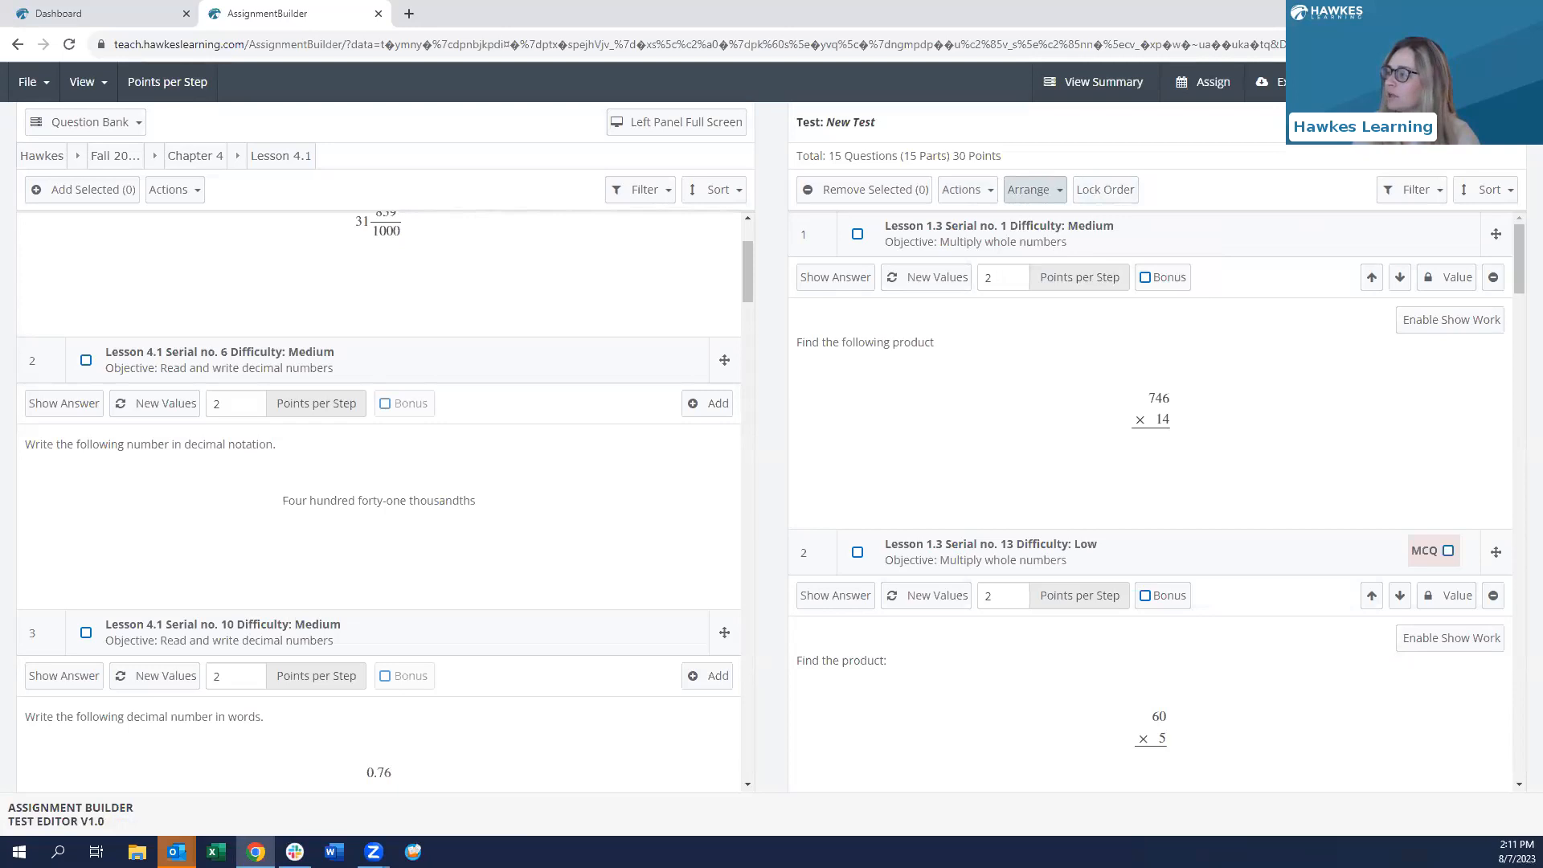
pyautogui.click(1430, 122)
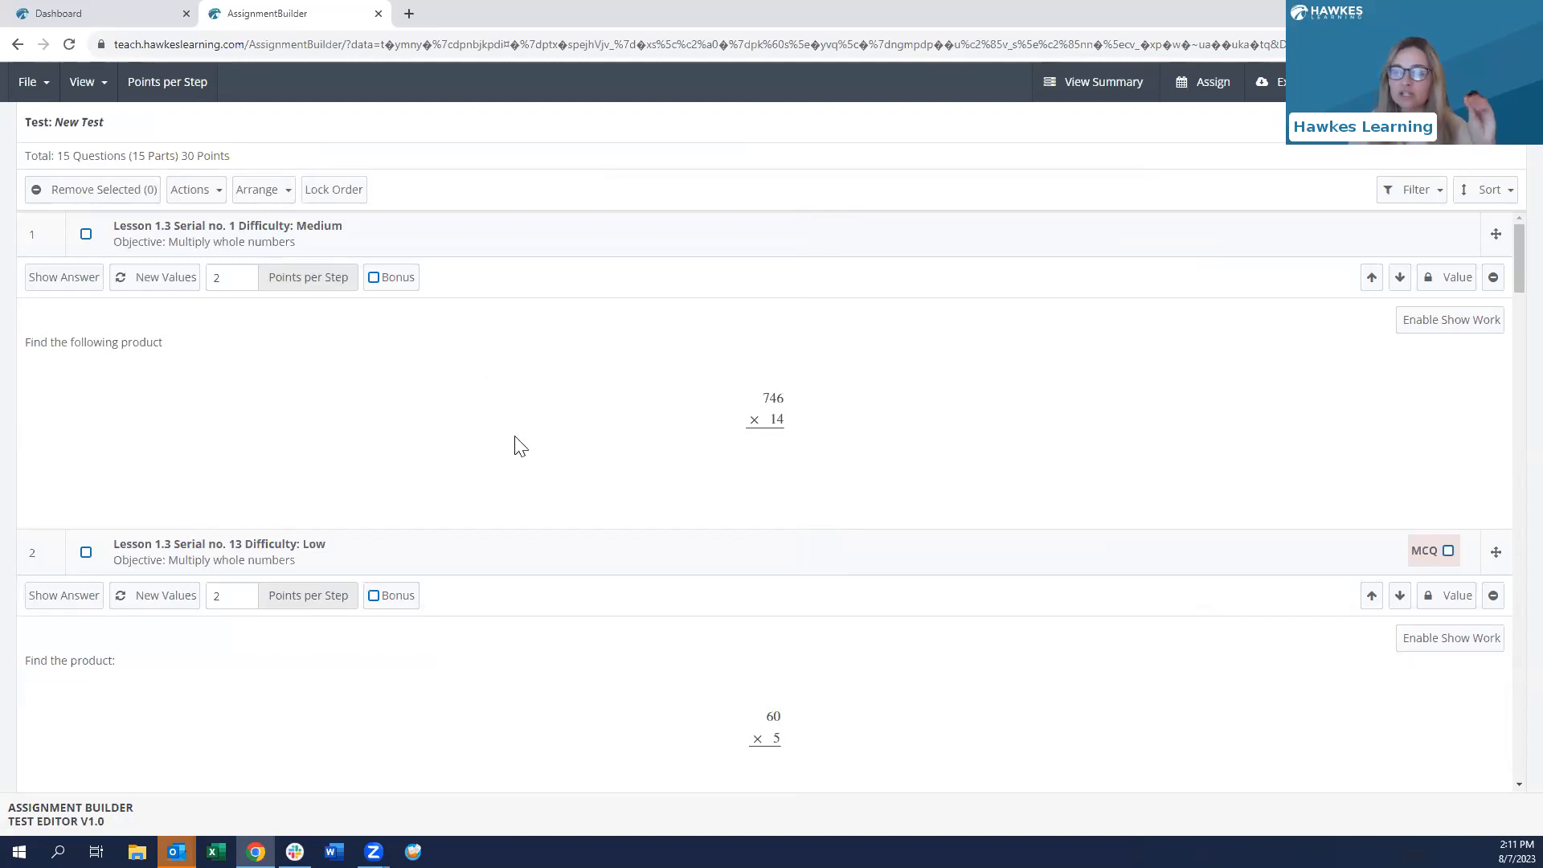
# - Bring the Lesson 4.1 question bank back beside the 15-question, 30-point test
pyautogui.scroll(-4, 572, 434)
pyautogui.scroll(4, 572, 434)
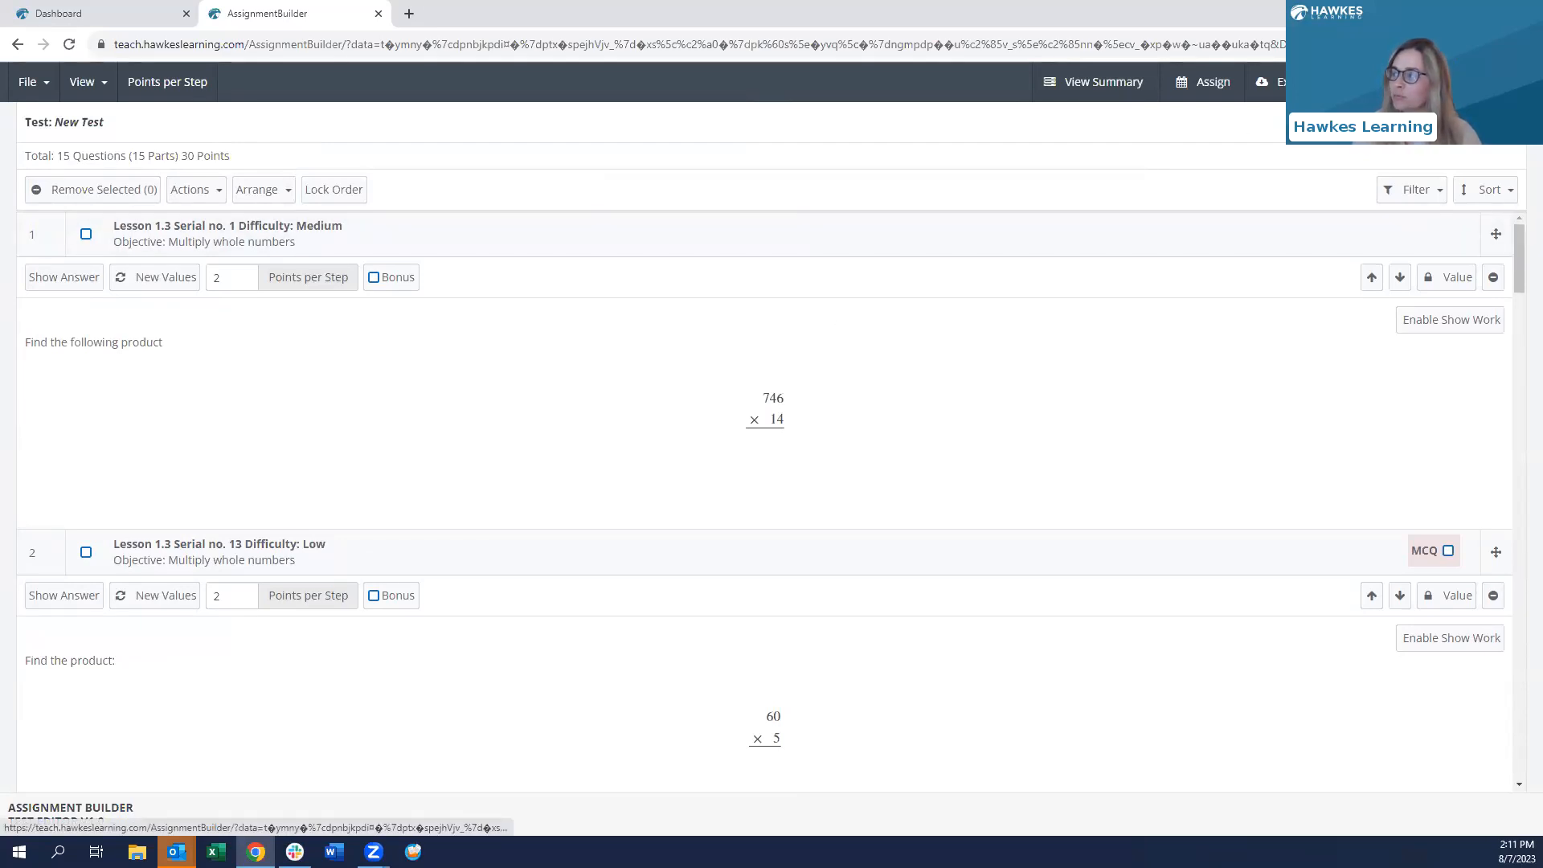
pyautogui.click(1430, 122)
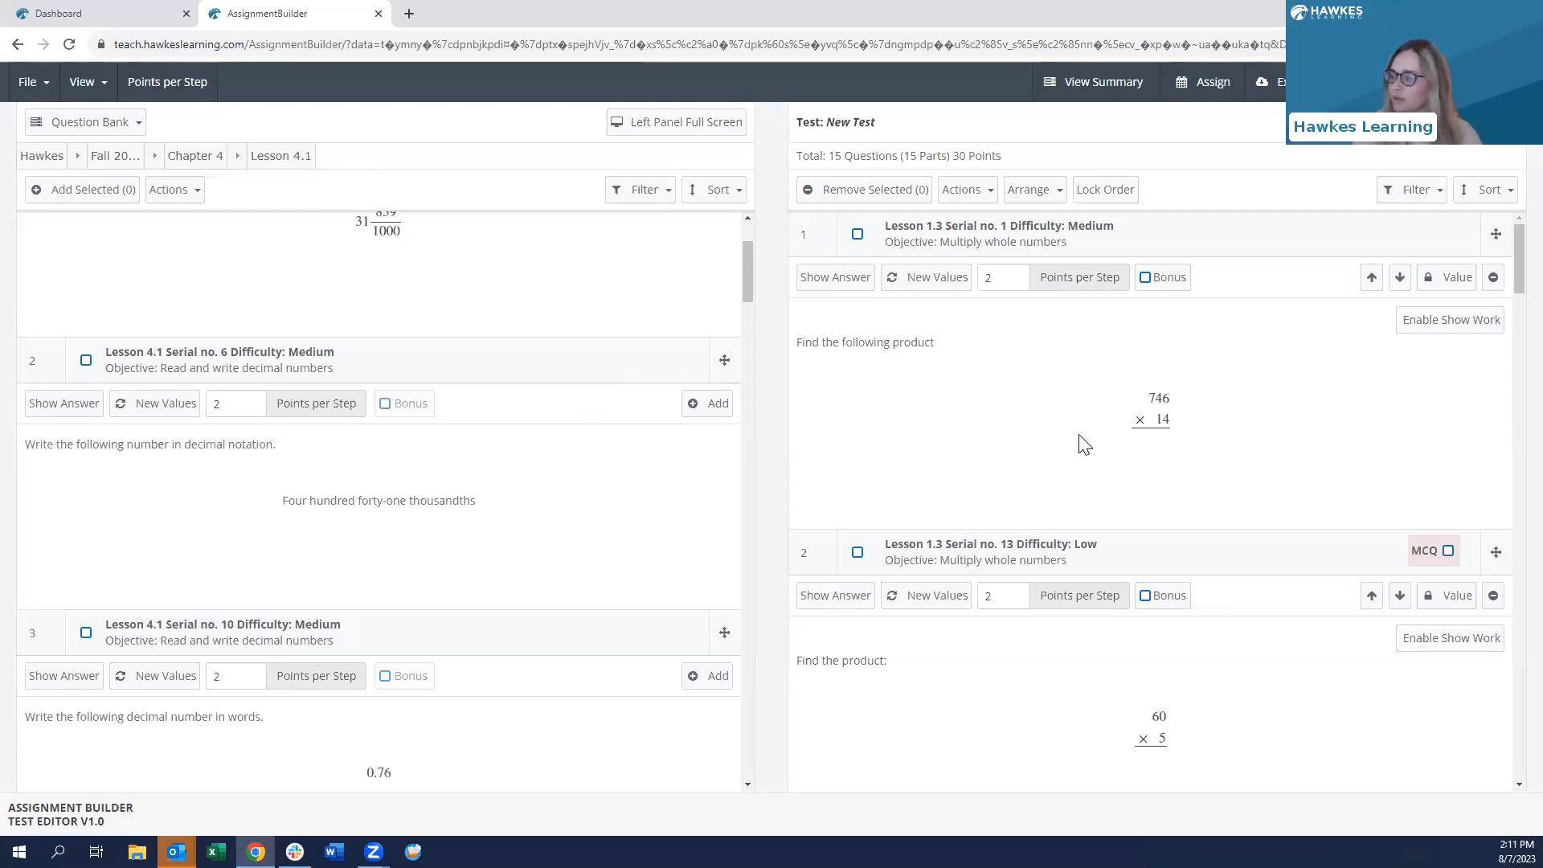
pyautogui.scroll(-4, 1081, 442)
pyautogui.scroll(-1, 1079, 435)
pyautogui.scroll(5, 1080, 435)
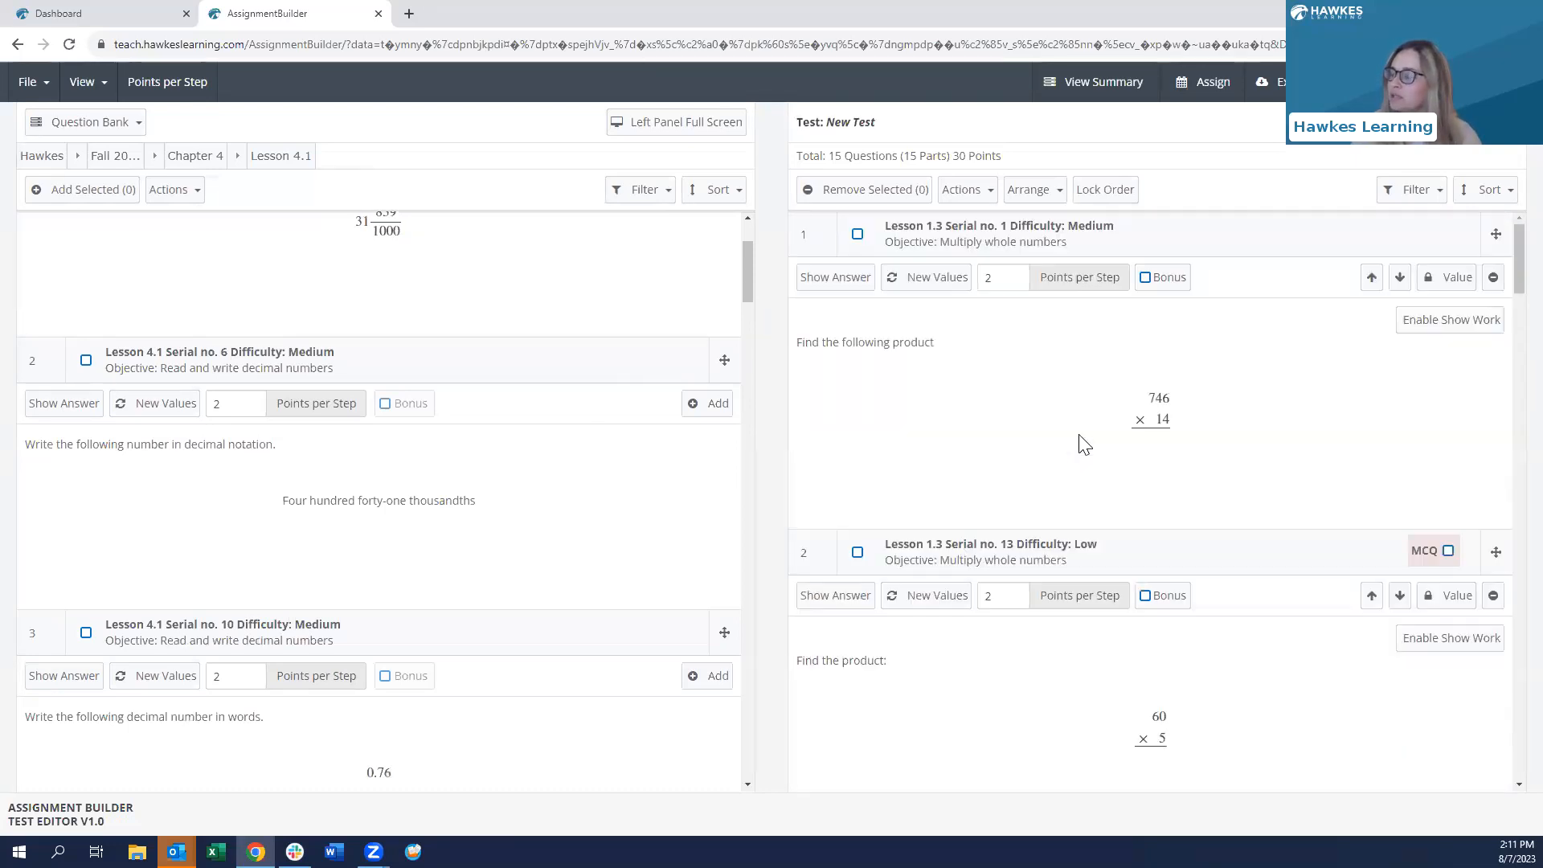
pyautogui.click(1112, 80)
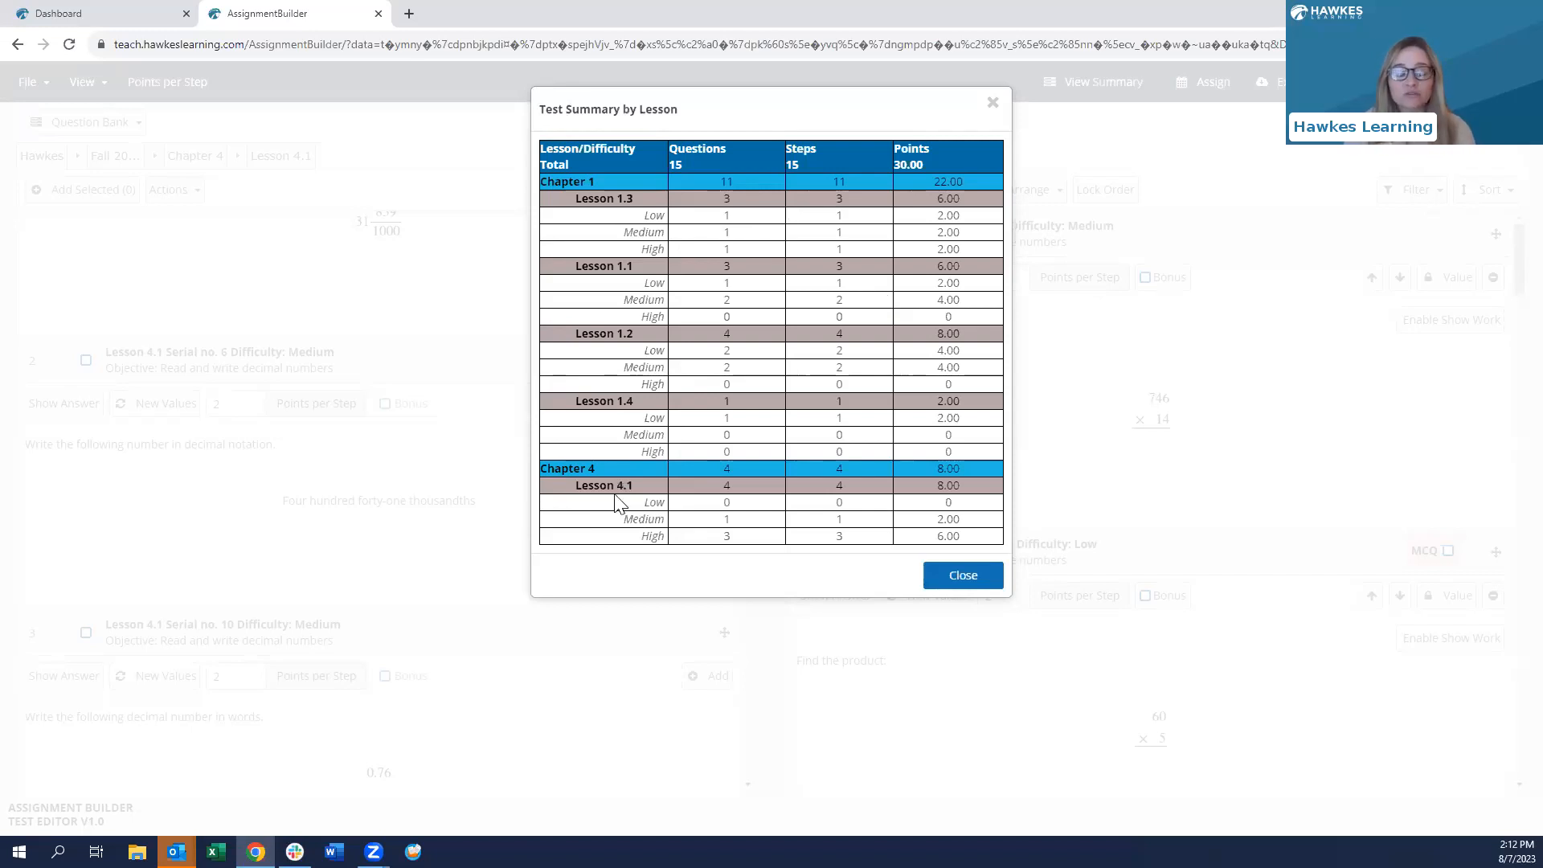
pyautogui.click(964, 577)
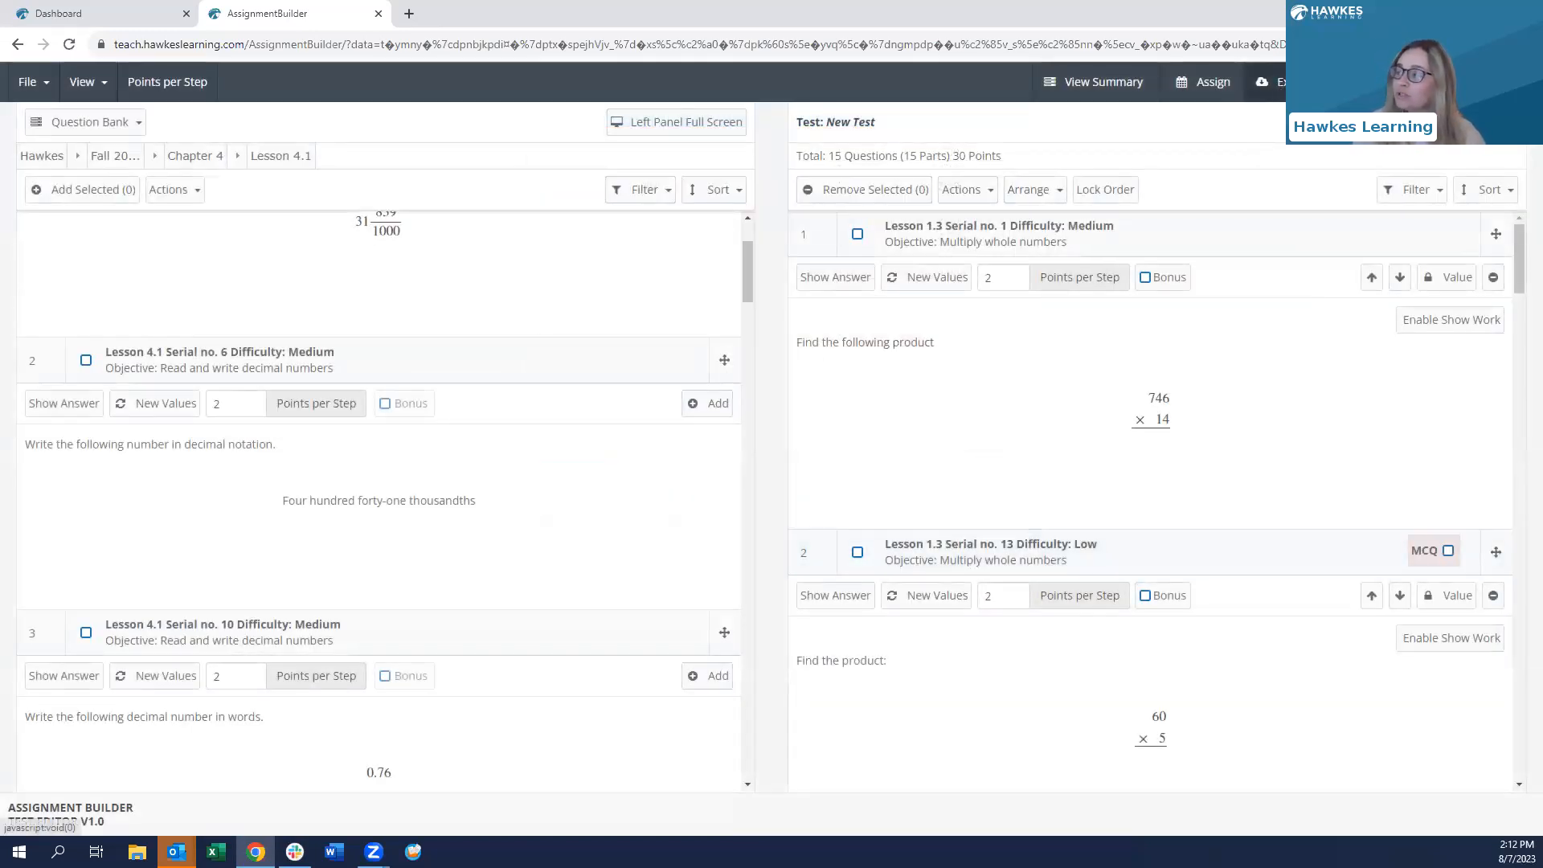
pyautogui.click(1286, 81)
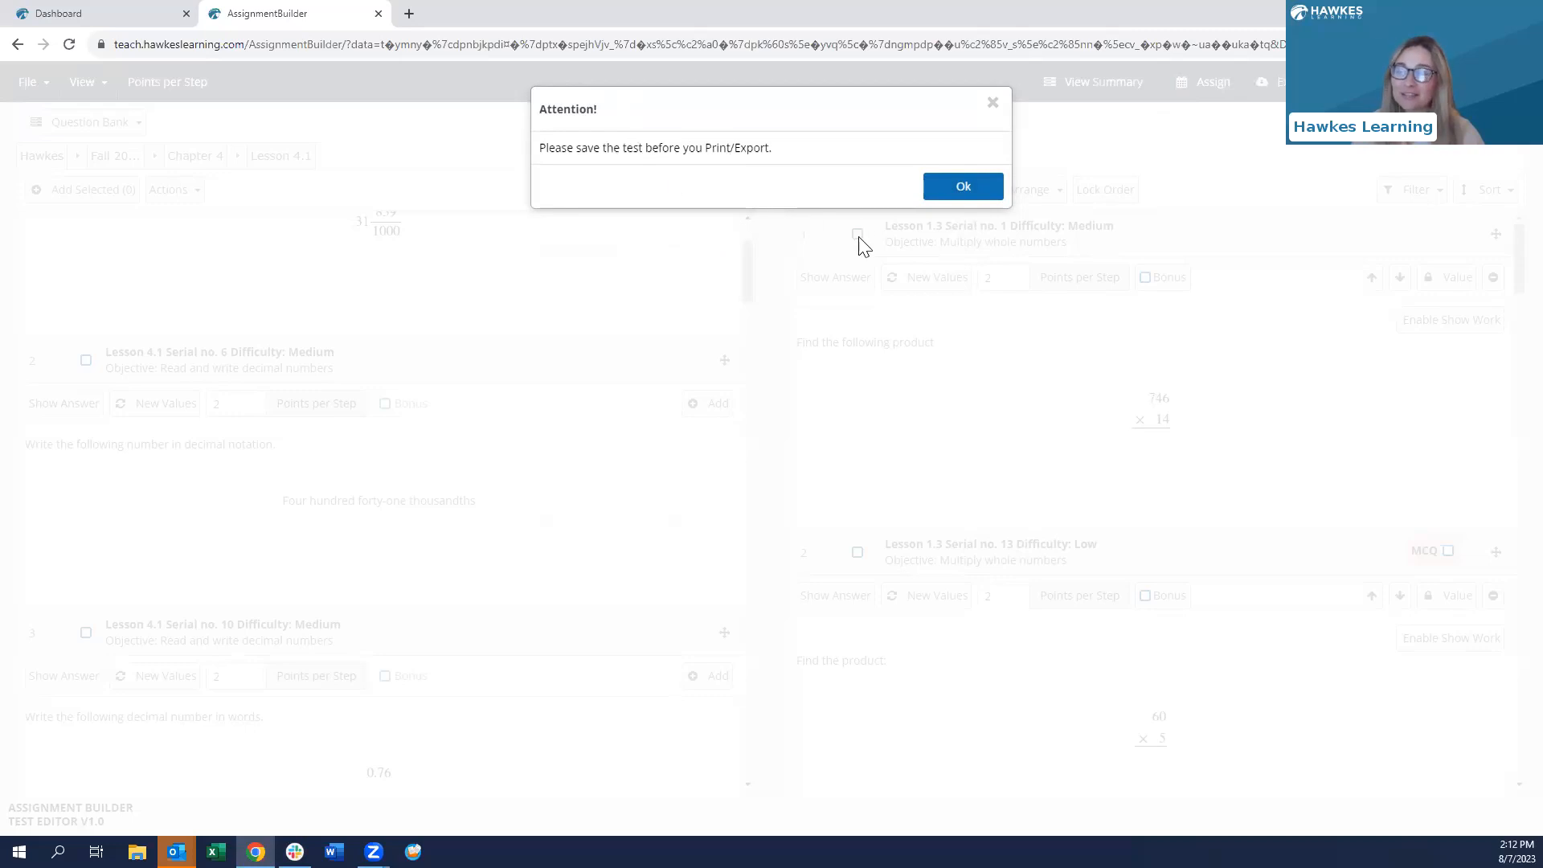
# - Acknowledge the export warning and save the test under the name 'Quiz 5'
pyautogui.click(972, 193)
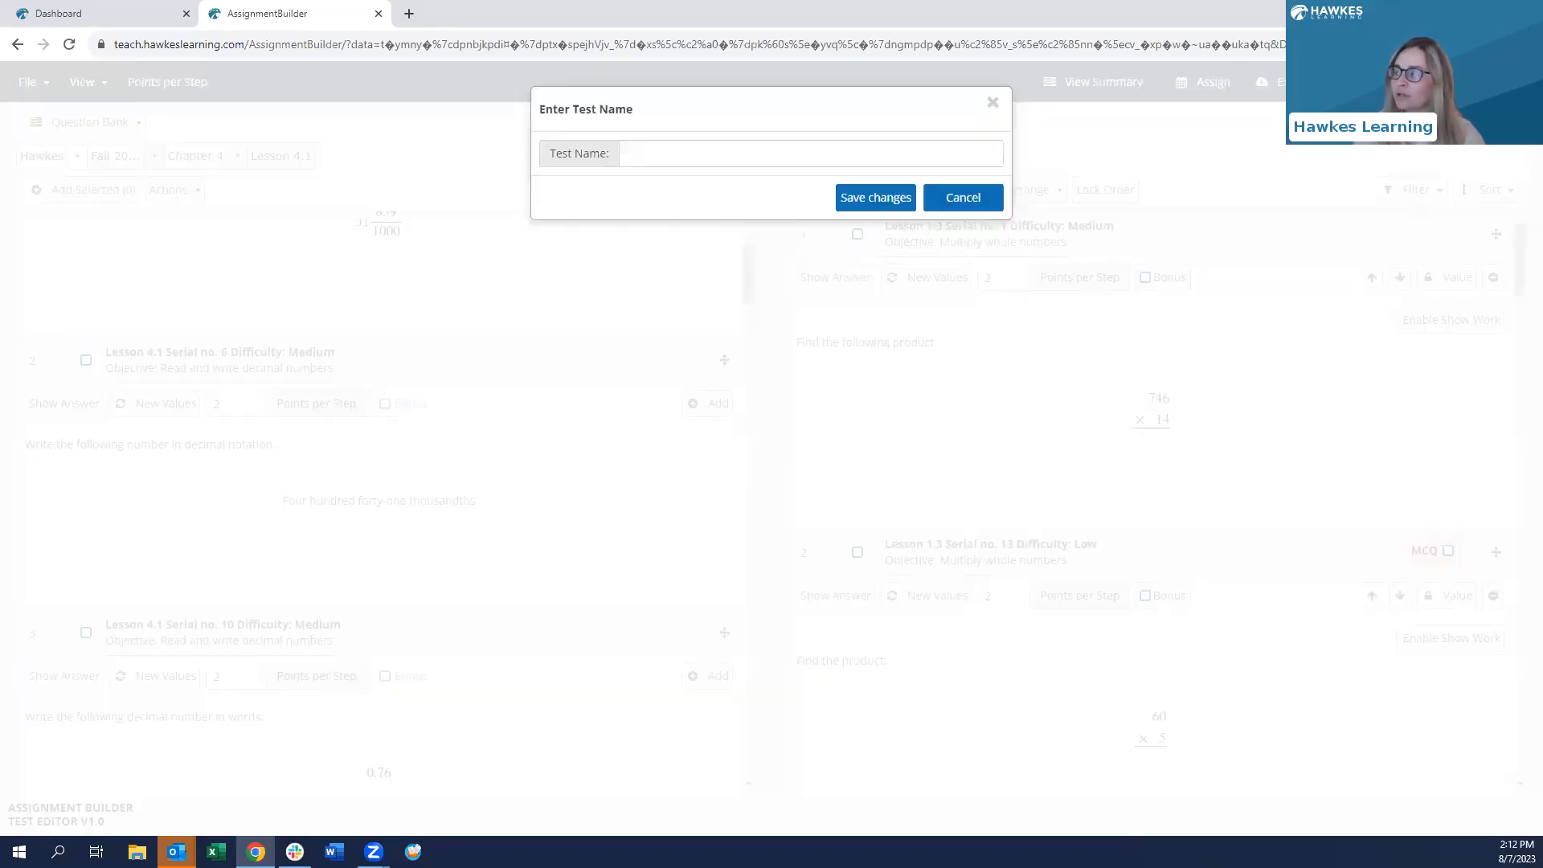
pyautogui.click(866, 161)
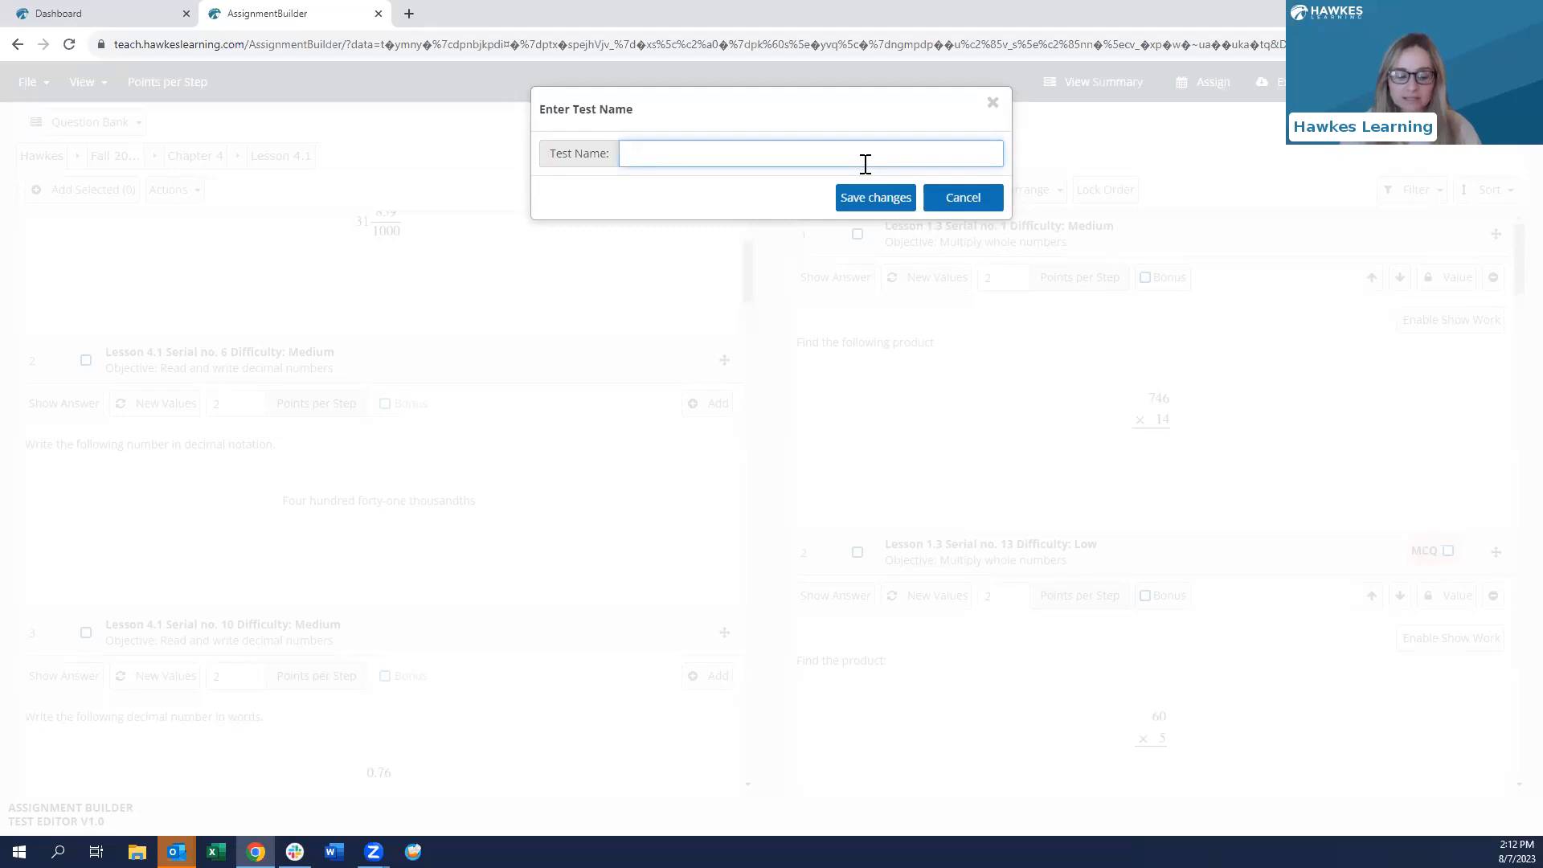
pyautogui.write('Quiz 5')
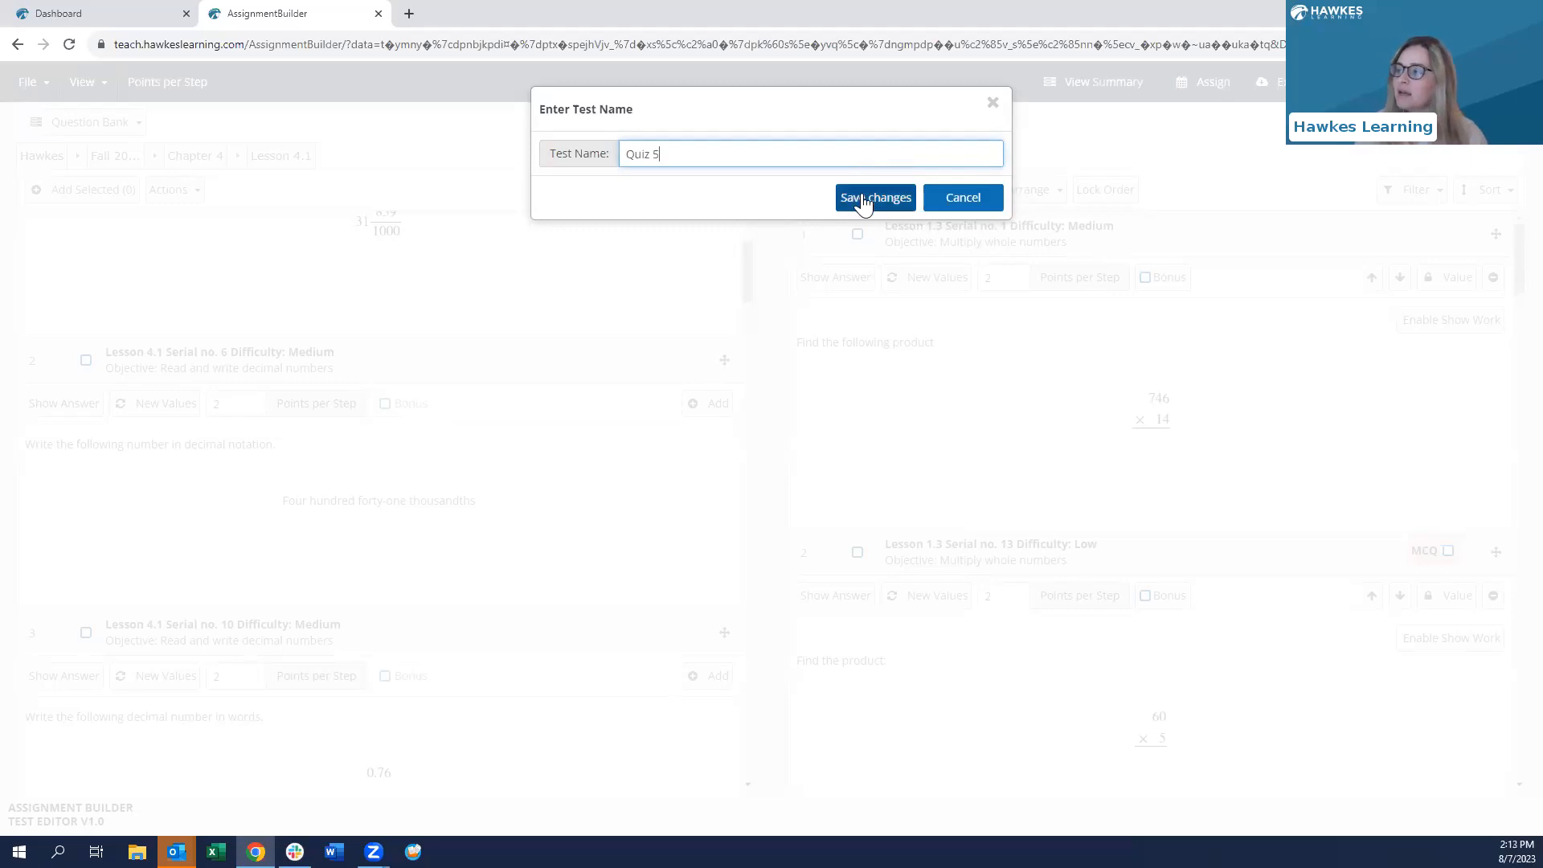
pyautogui.click(861, 199)
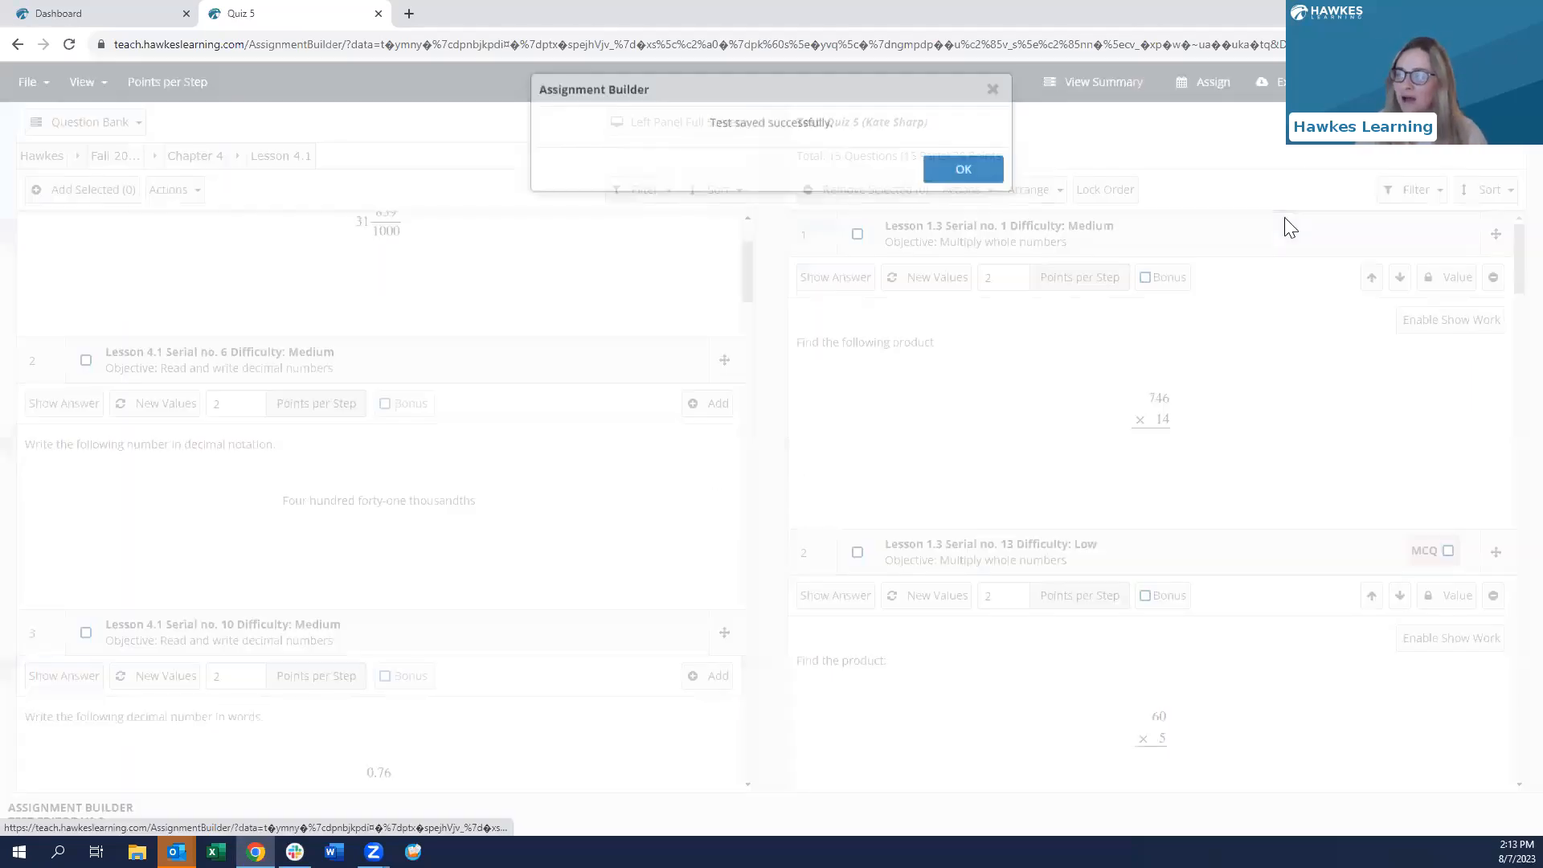
pyautogui.click(947, 188)
# - Set Quiz 5's export to Questions & Answer Key with 10 versions
pyautogui.click(1269, 81)
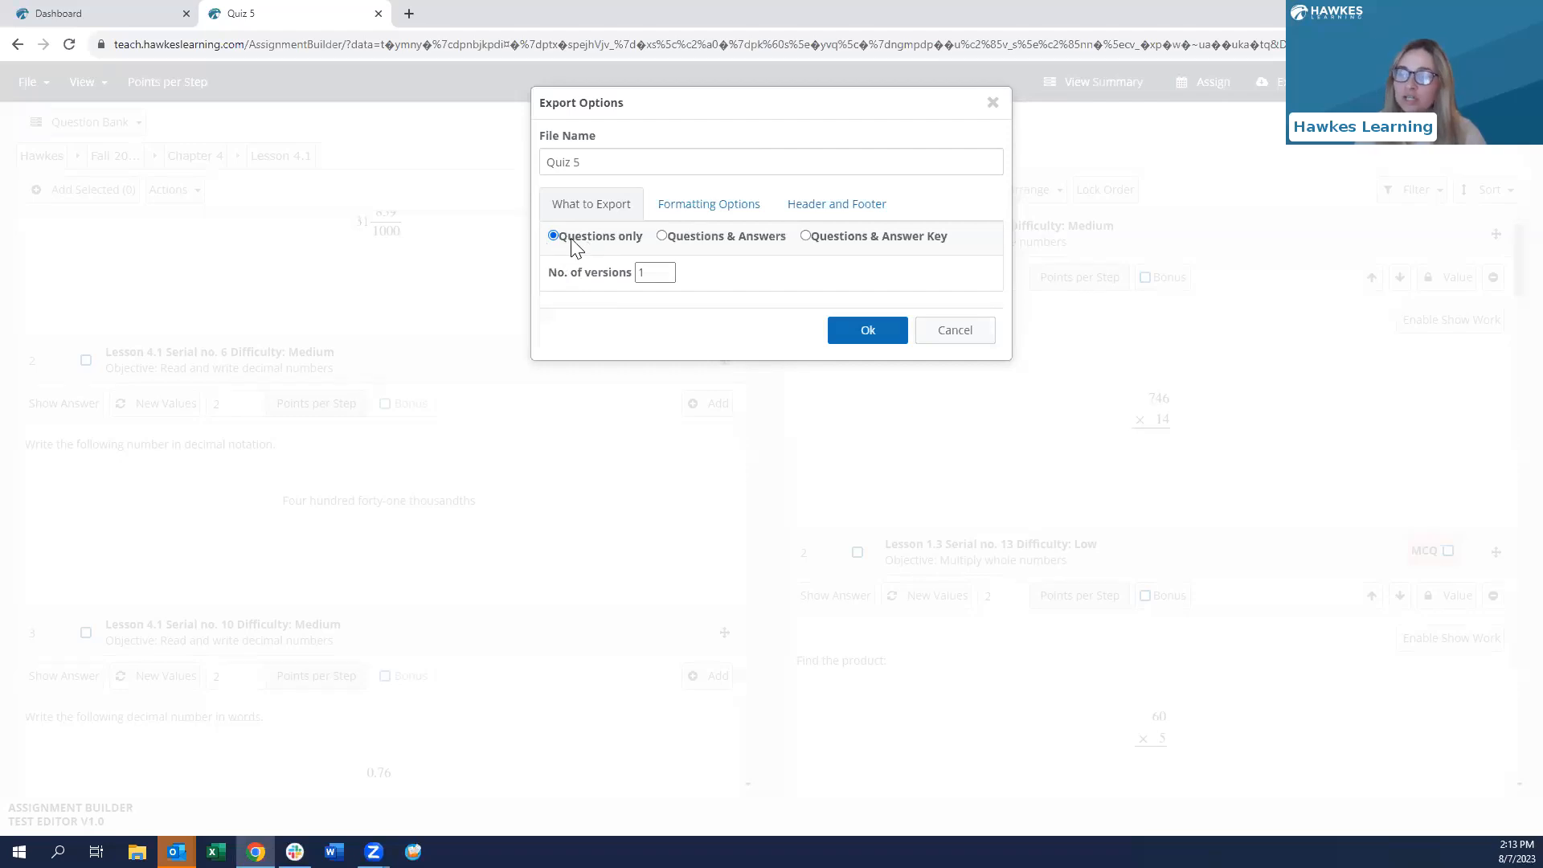
pyautogui.click(663, 238)
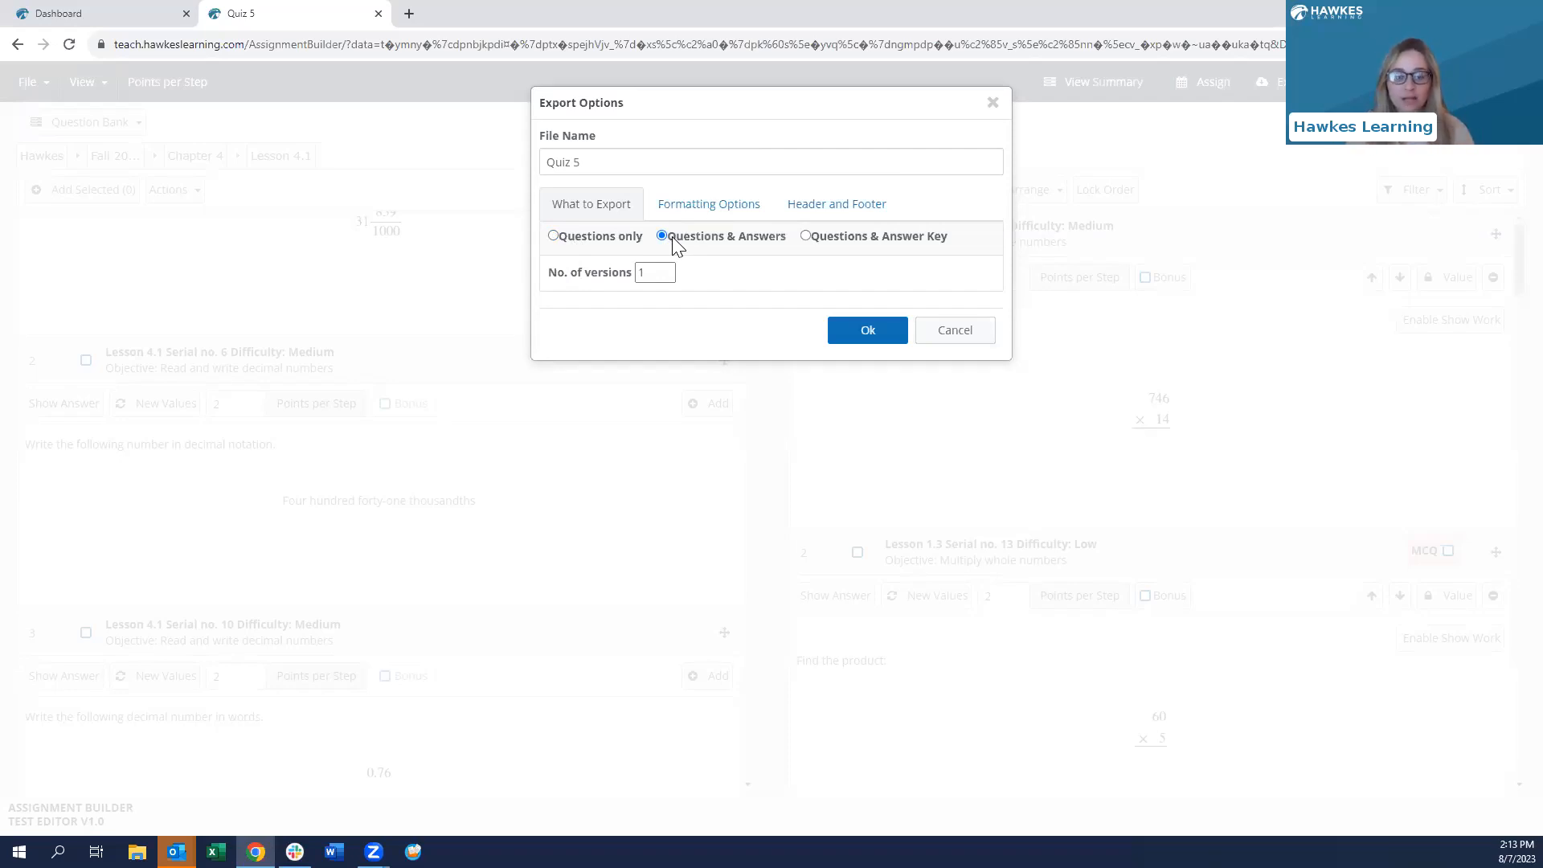
pyautogui.click(804, 238)
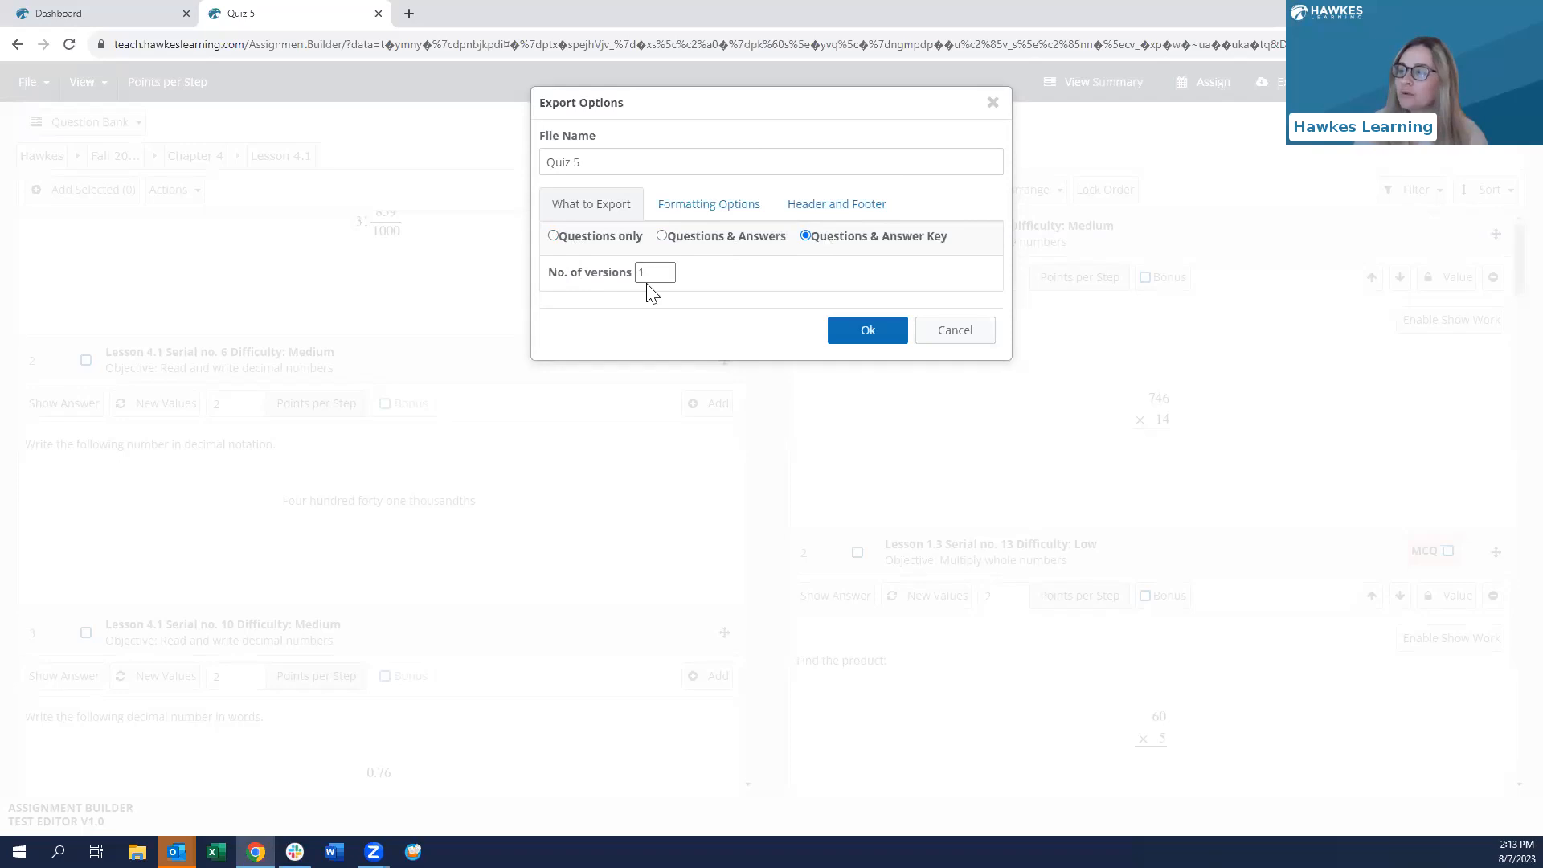
pyautogui.click(666, 268)
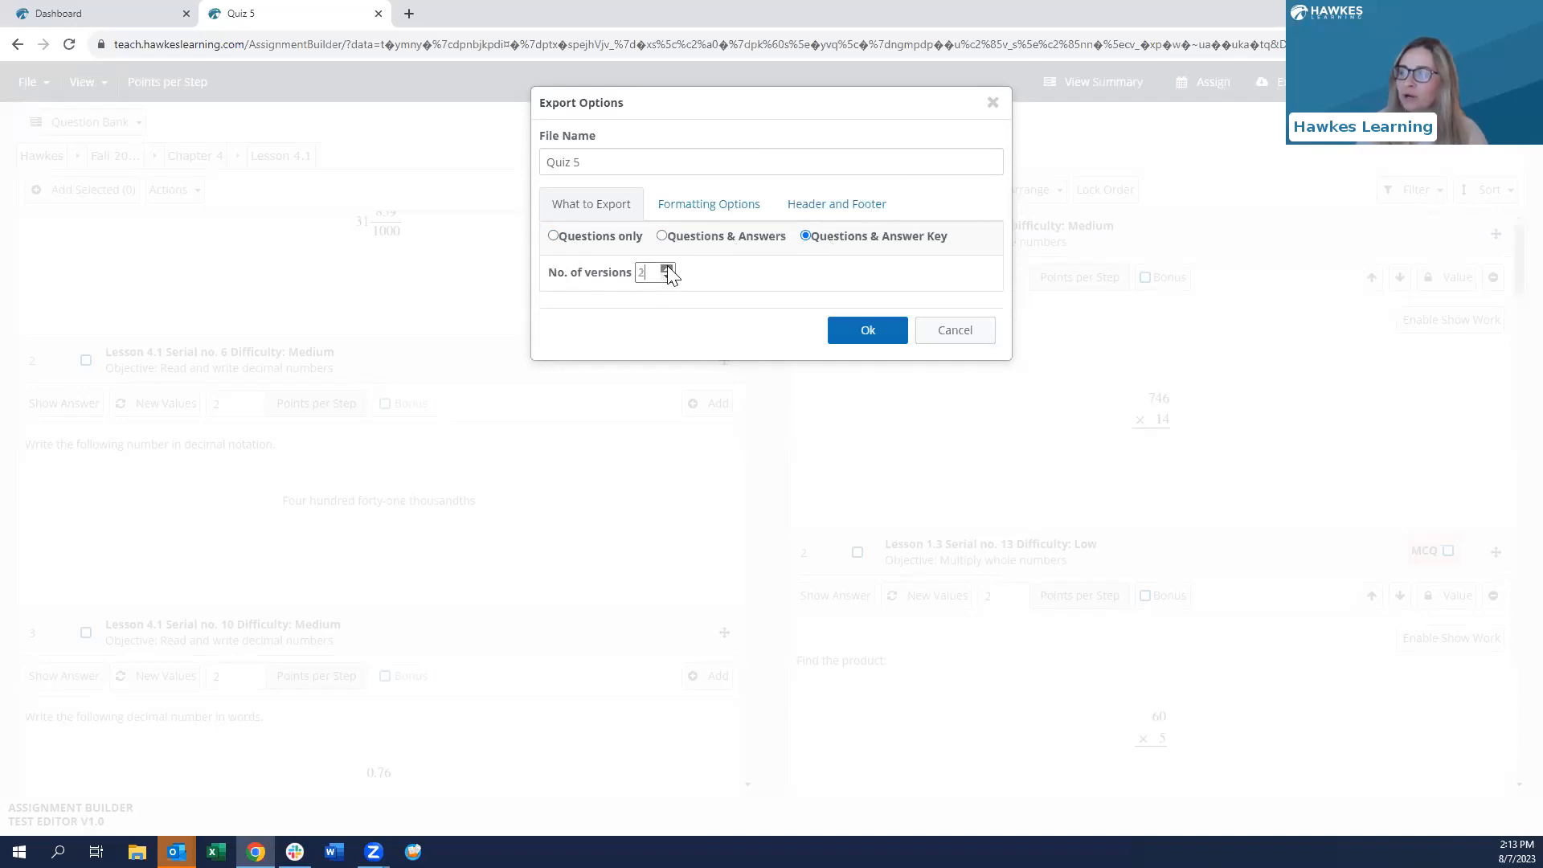
pyautogui.click(666, 269)
pyautogui.click(666, 269)
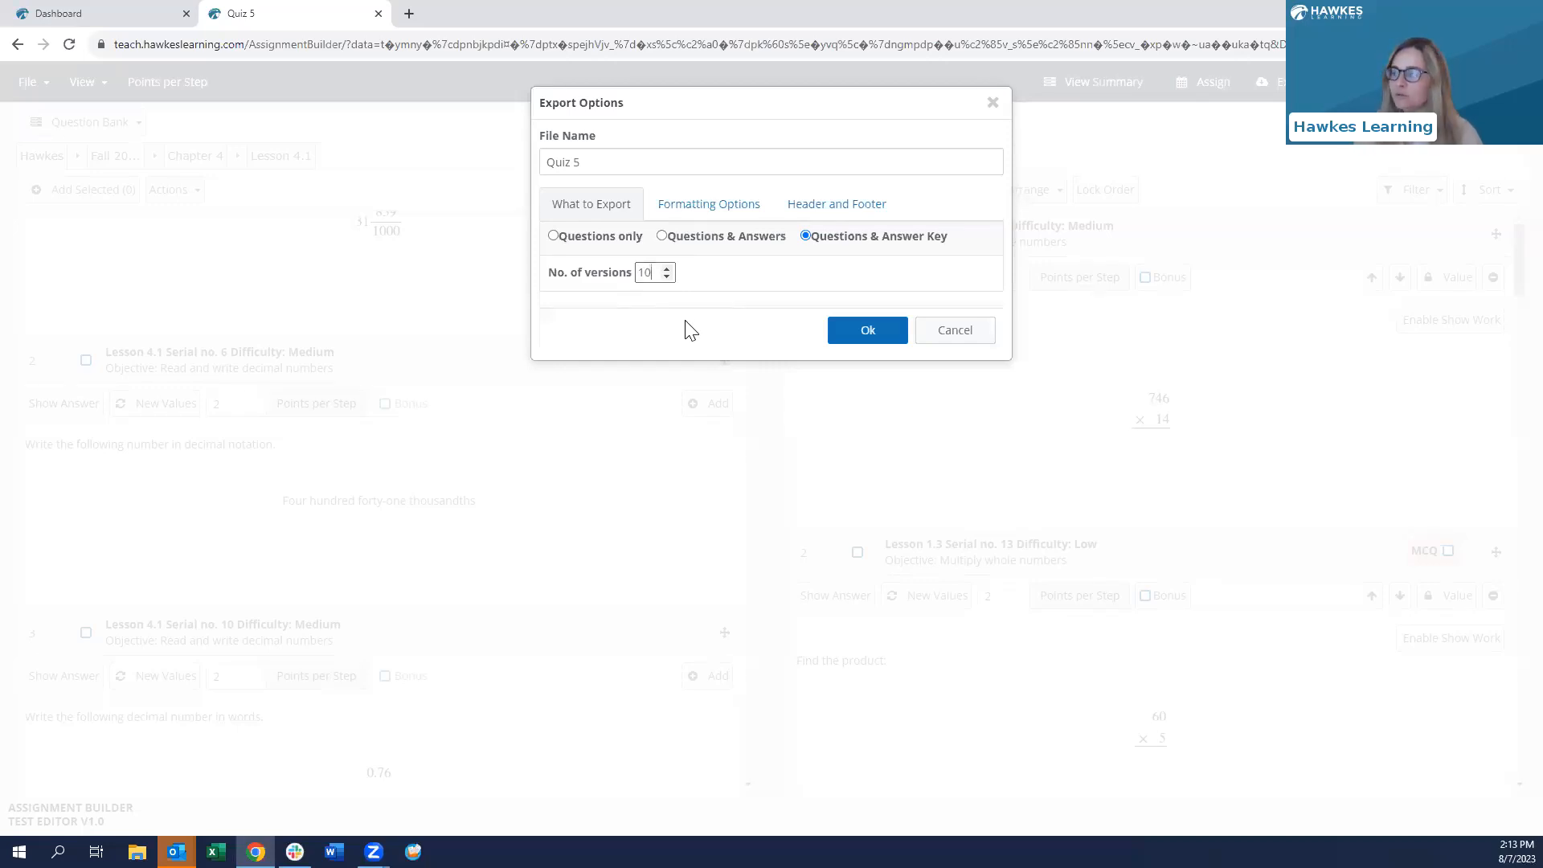
# - Review the formatting and header/footer options, then start the export, downloading Quiz 5 Ver-1.docx
pyautogui.click(699, 209)
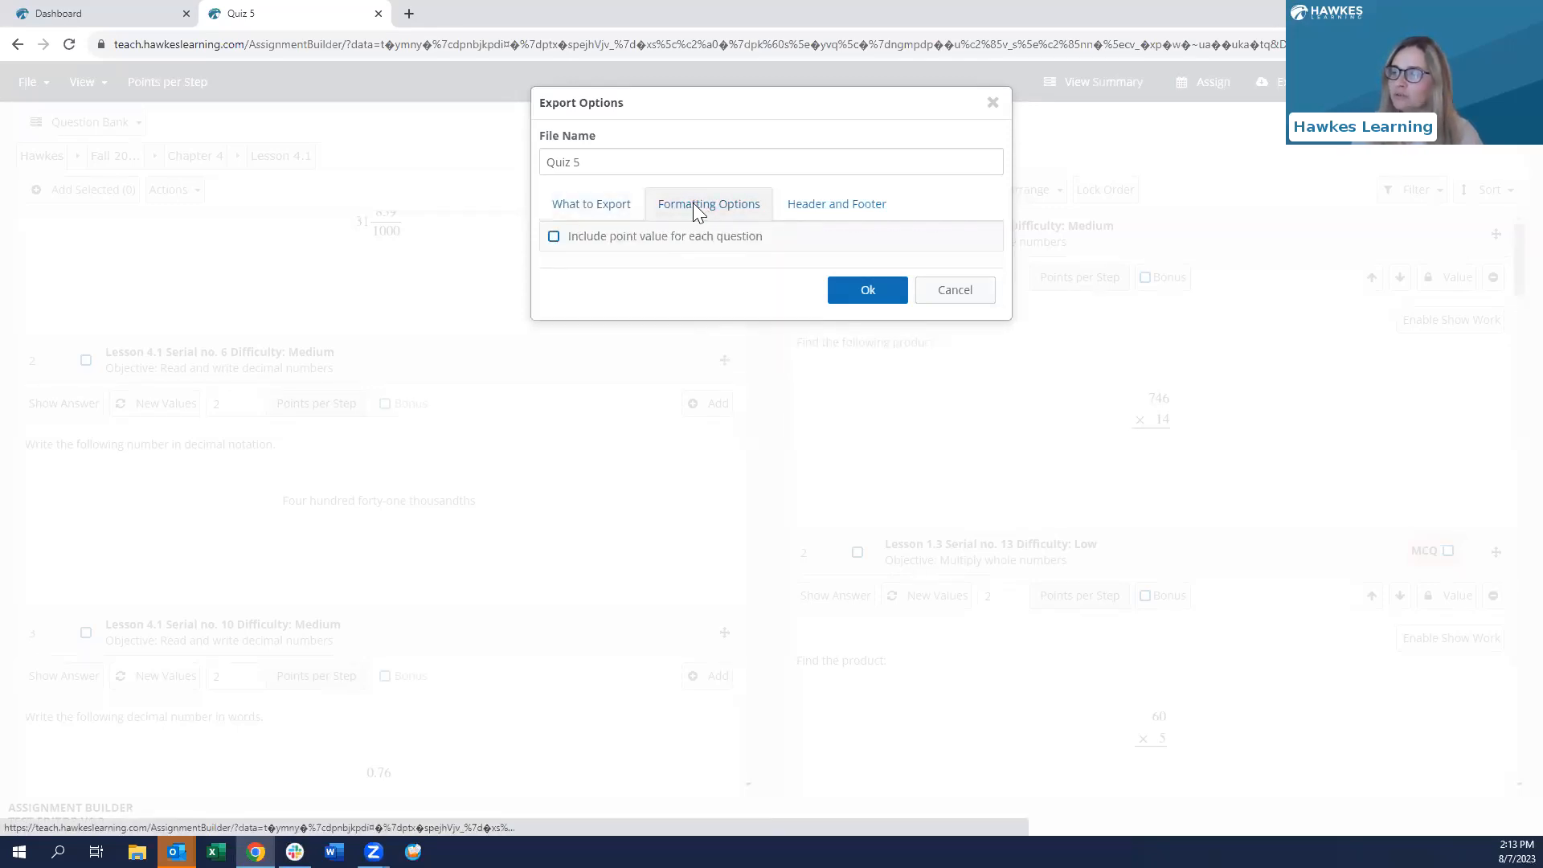
pyautogui.click(866, 212)
pyautogui.click(615, 334)
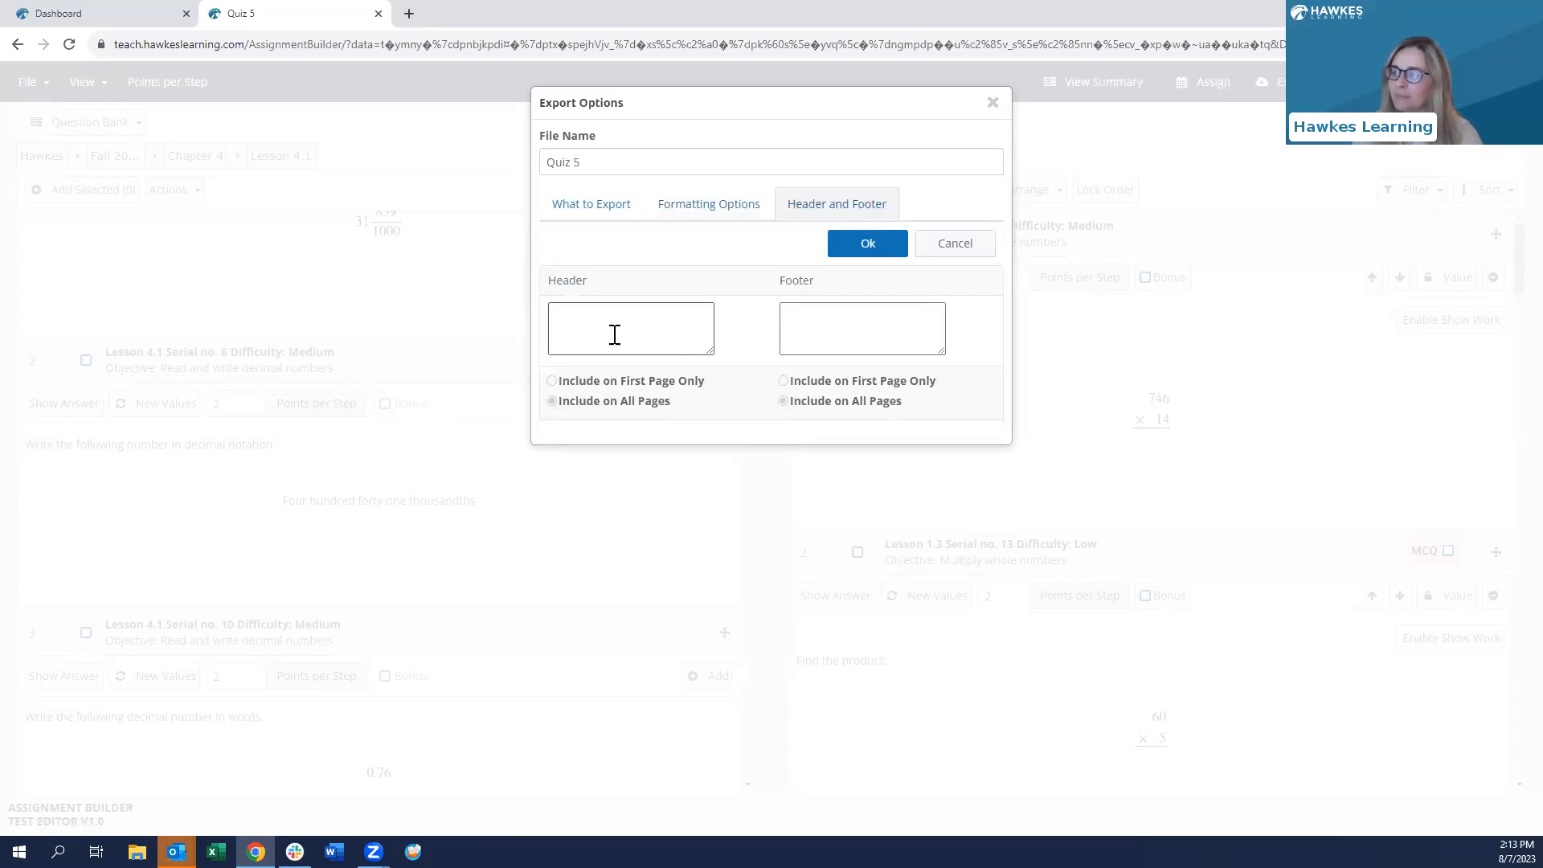
pyautogui.click(592, 206)
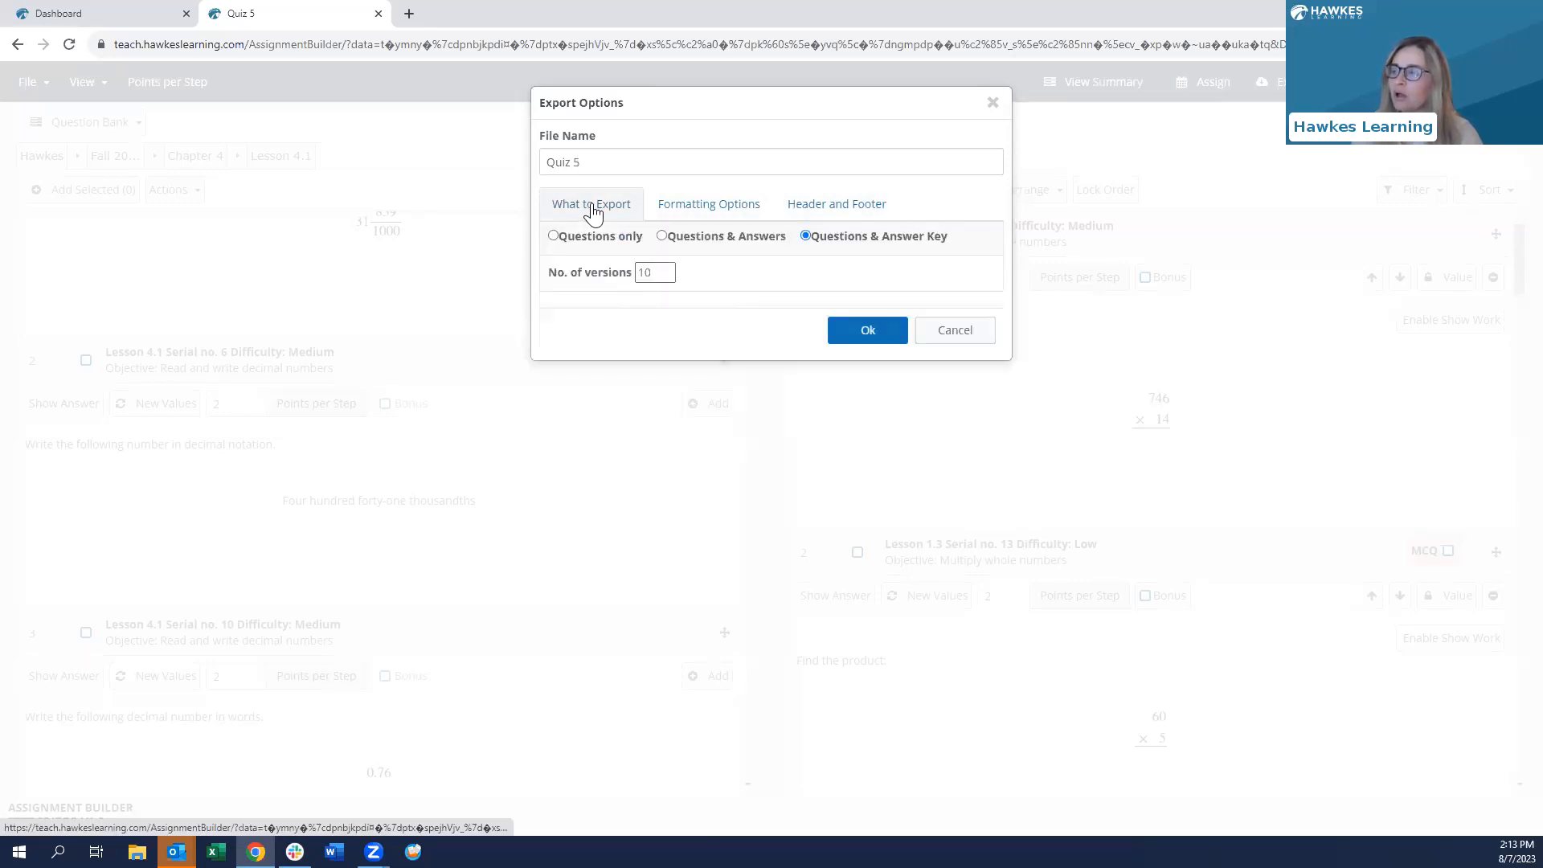
pyautogui.click(884, 344)
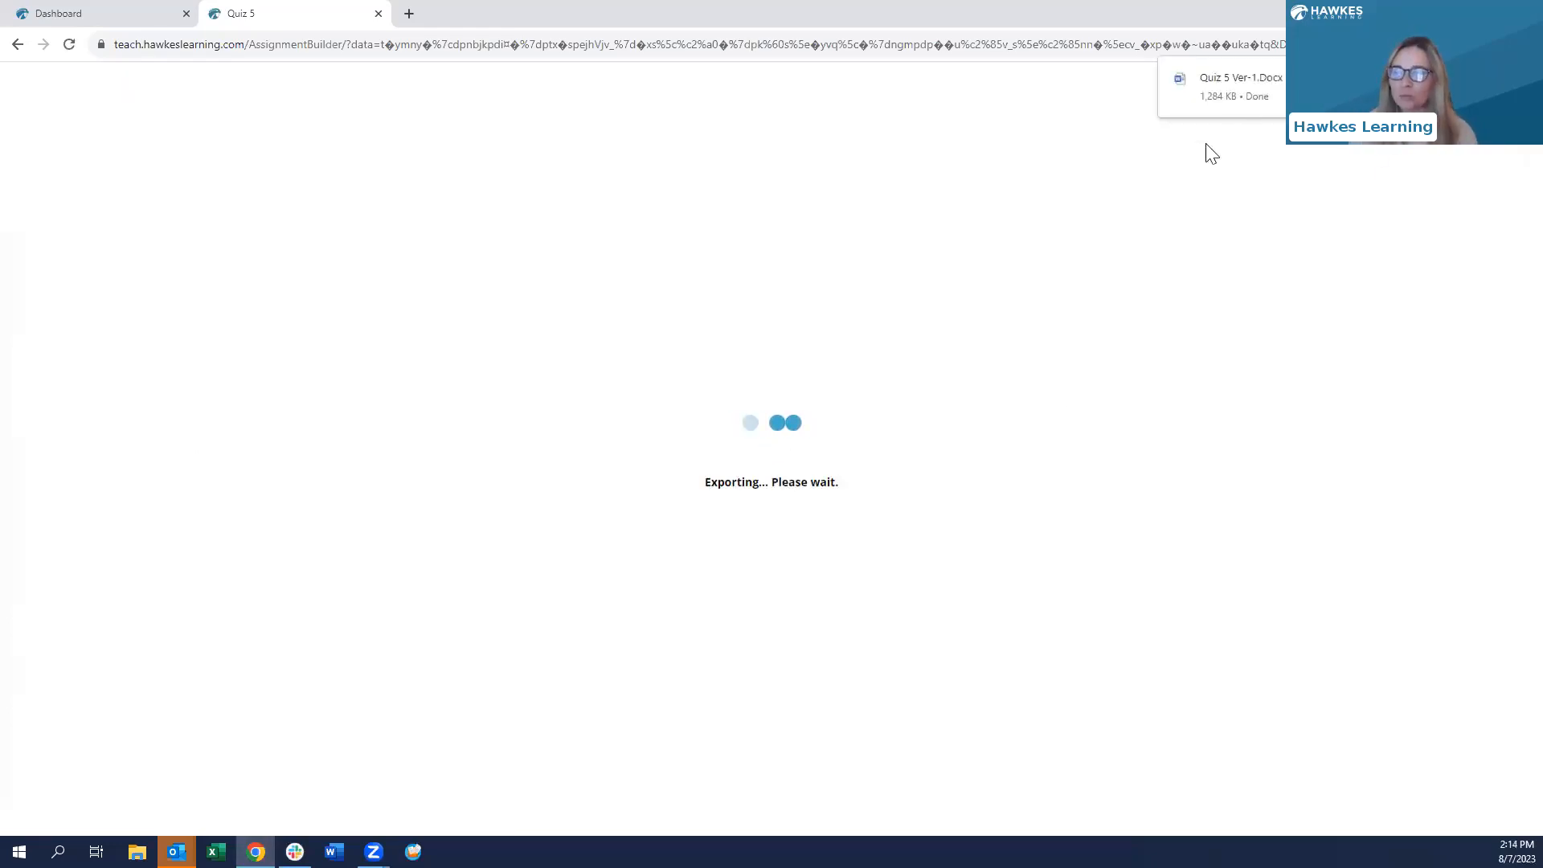
pyautogui.click(17, 45)
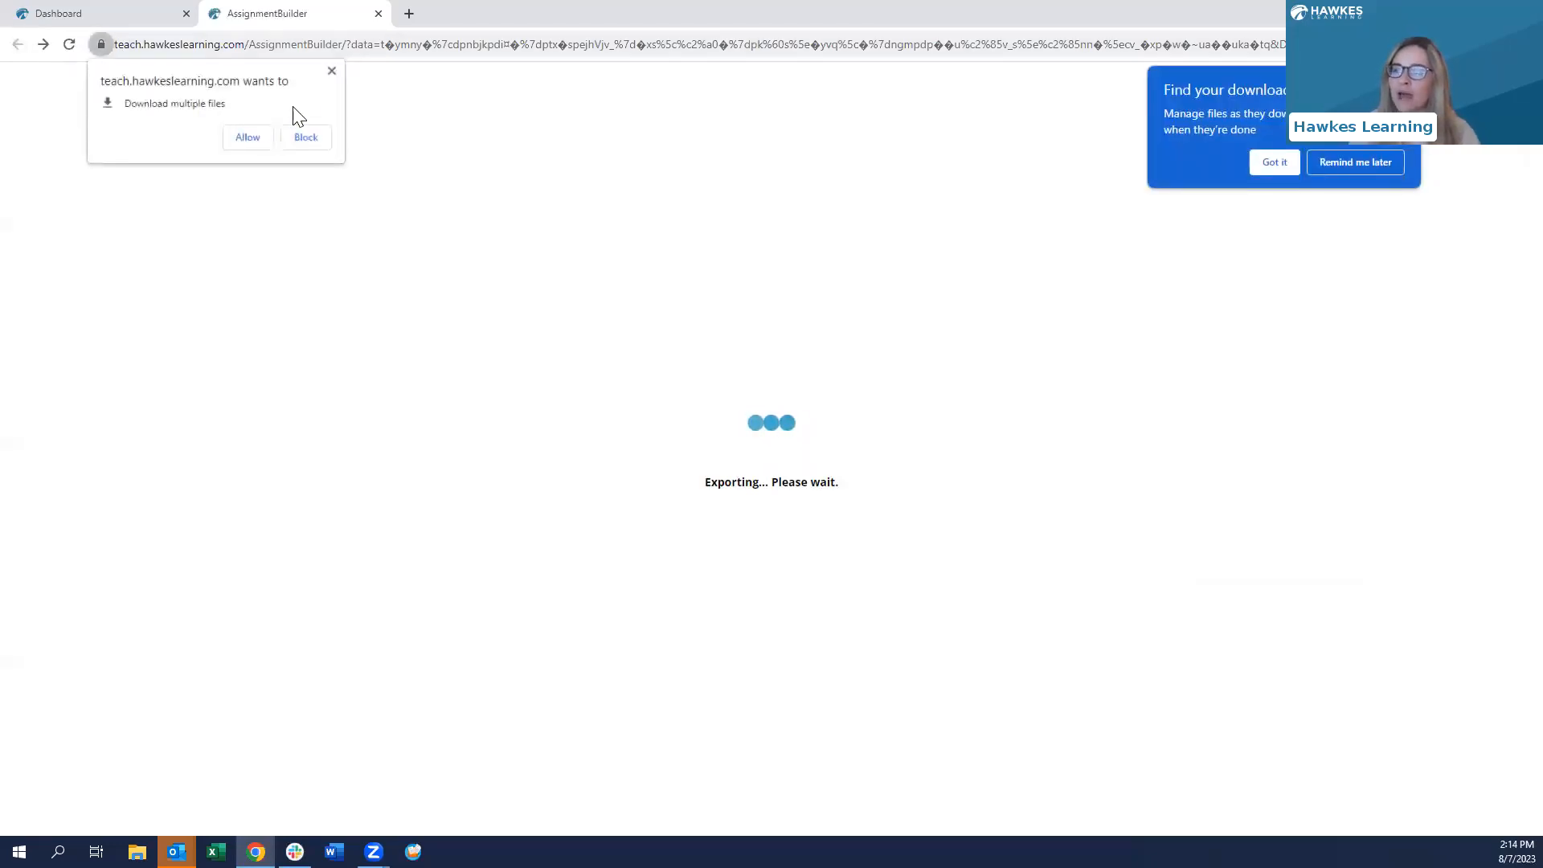
# - Dismiss the multiple-downloads prompt, close the Assignment Builder tab, and refresh the WebTests list
pyautogui.click(333, 72)
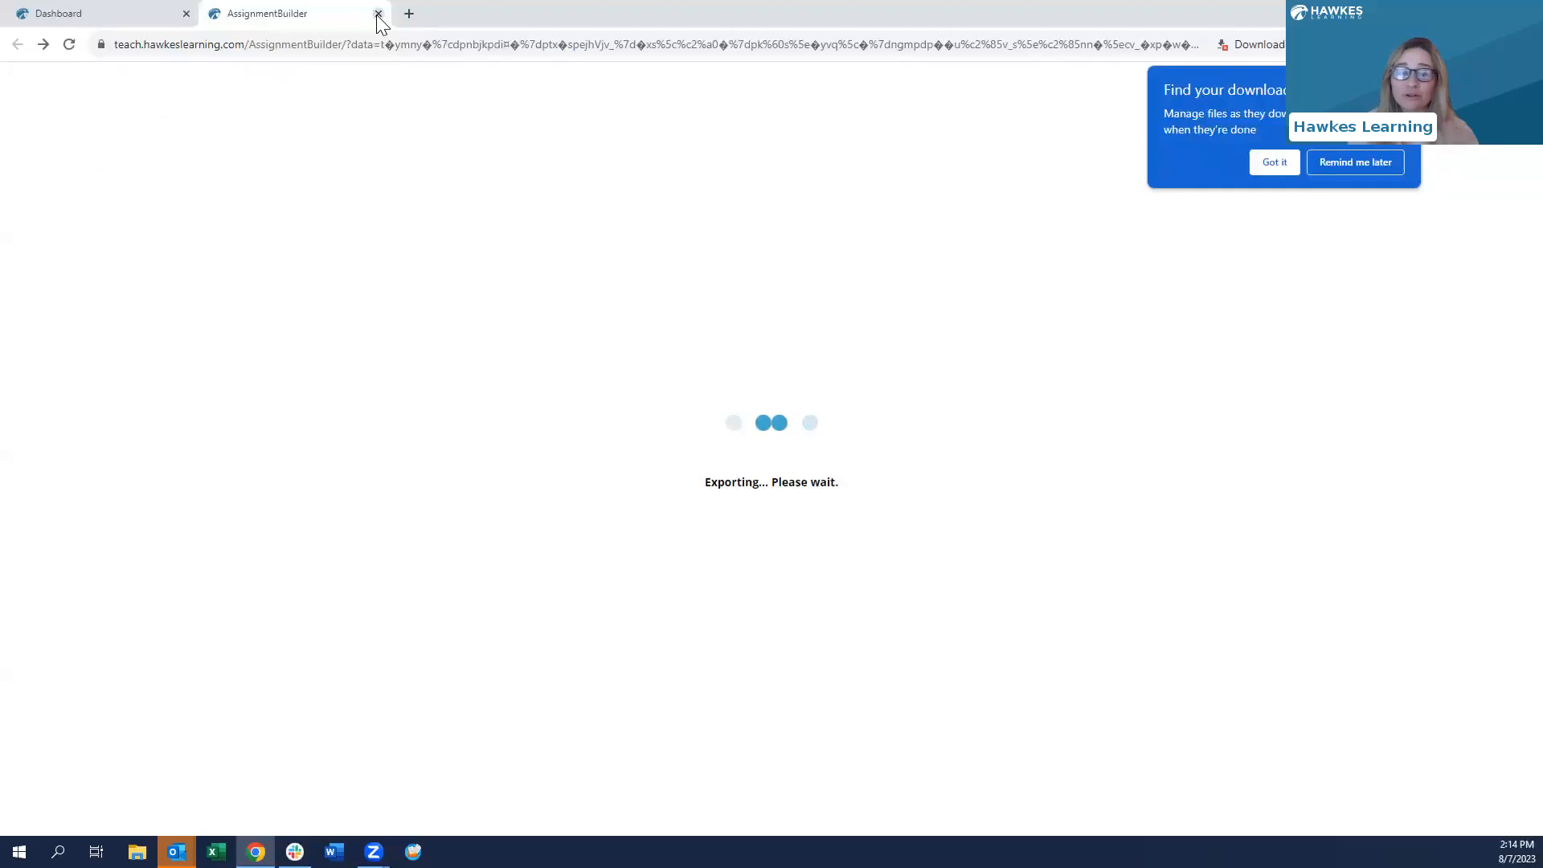
pyautogui.click(378, 14)
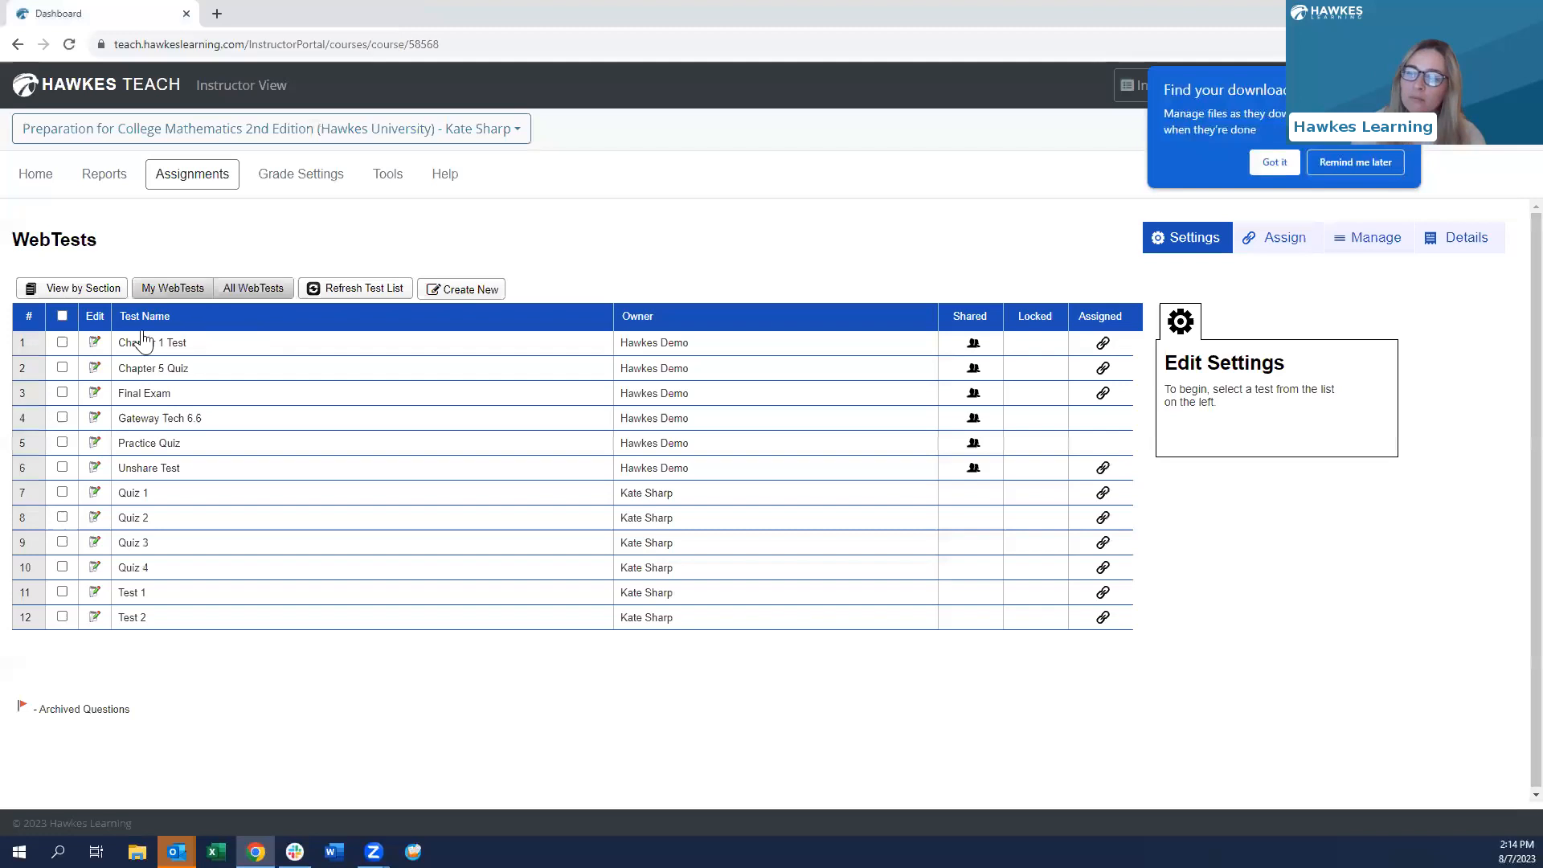
pyautogui.click(349, 283)
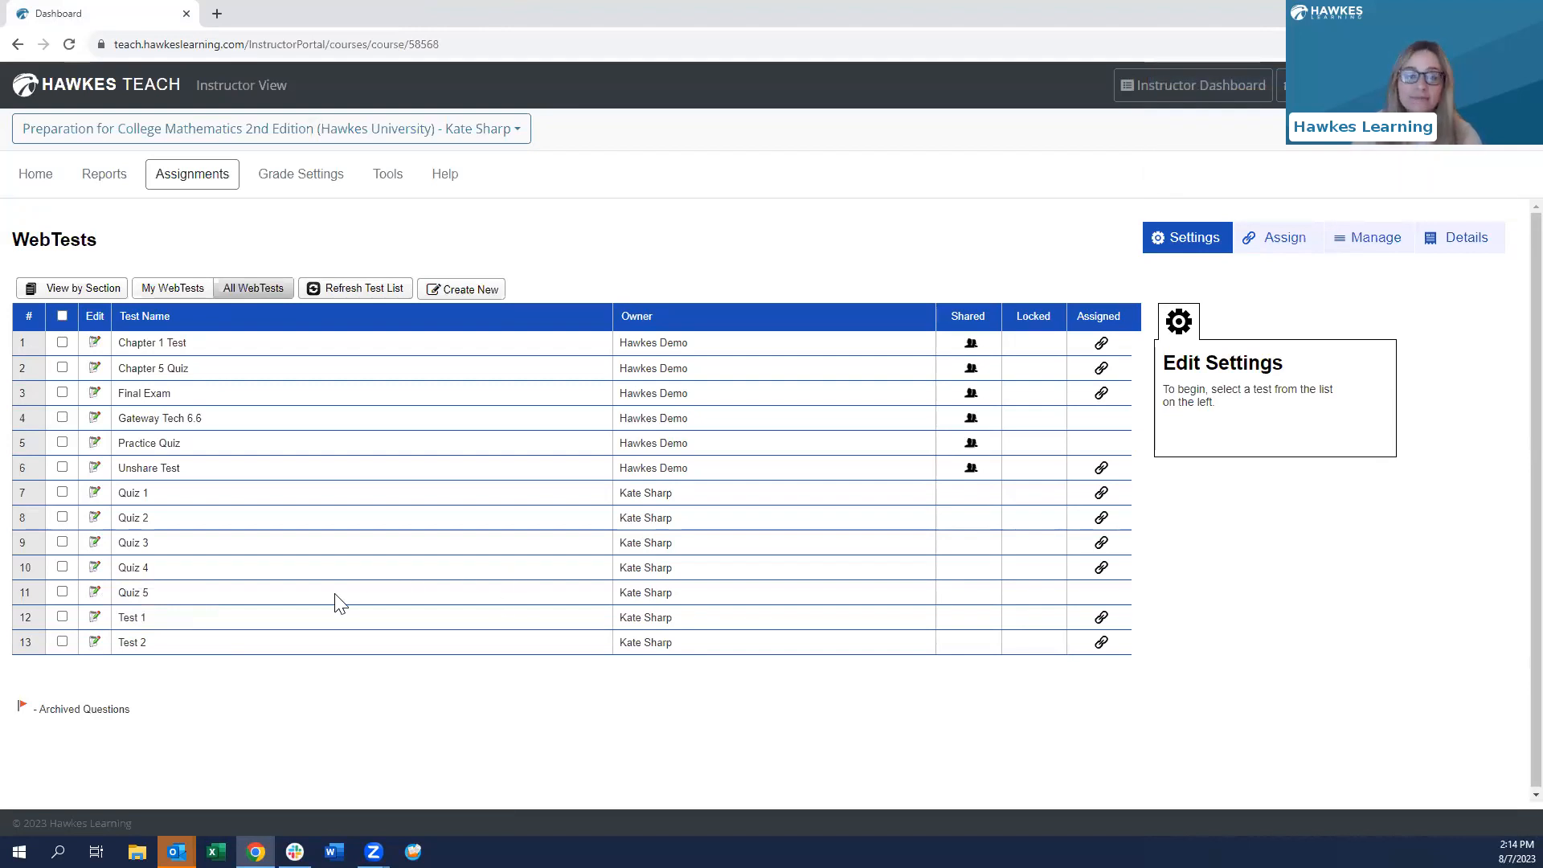
# - Select Quiz 5's checkbox to reveal its settings options
pyautogui.click(62, 591)
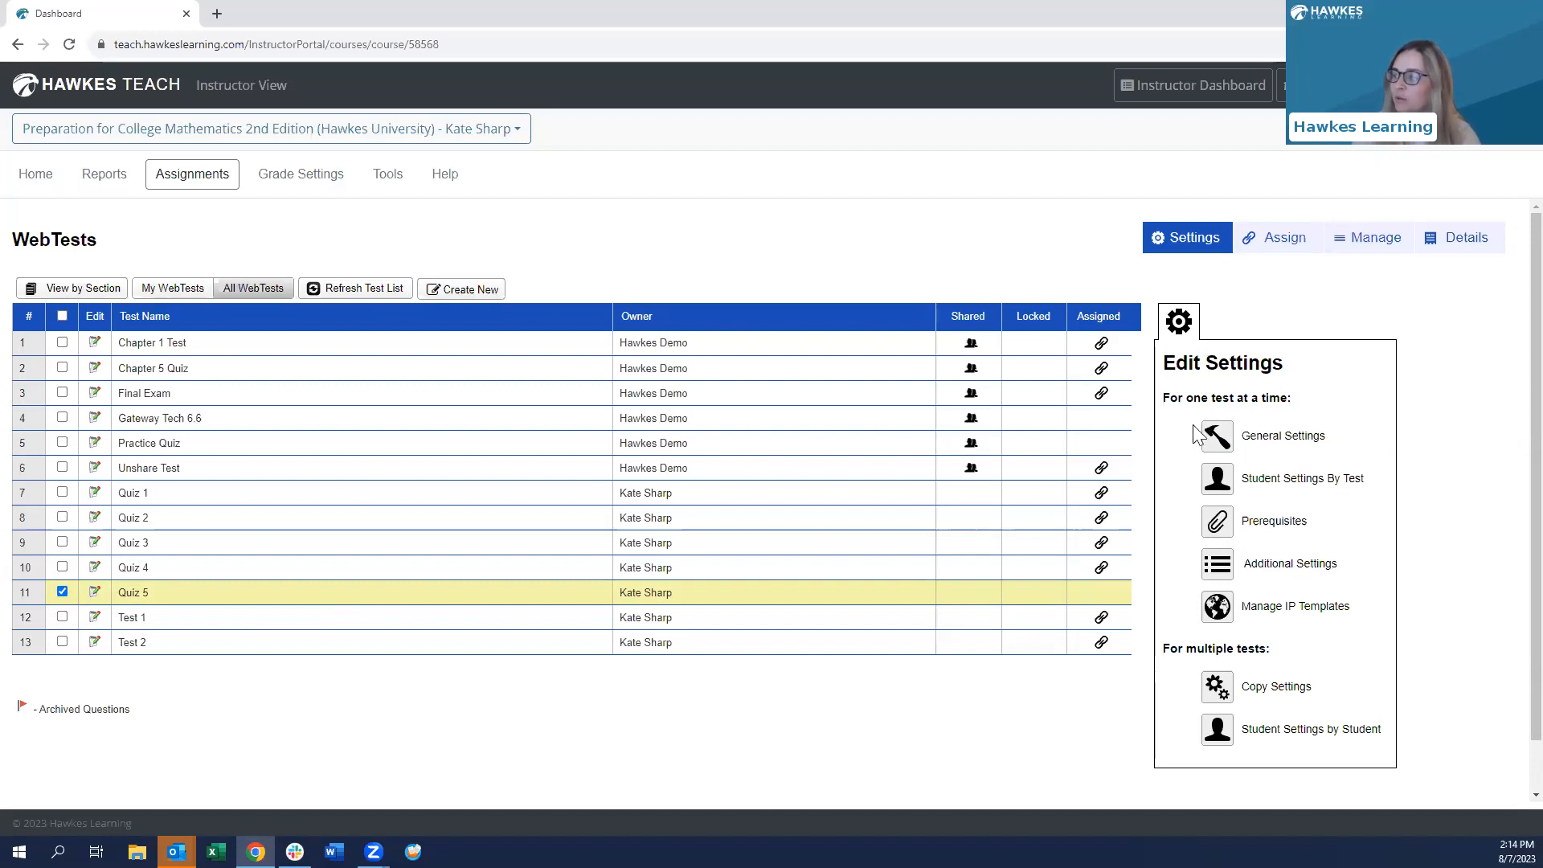
# - In Quiz 5's initial general settings, set the dates to 08/14/2023 through 08/17/2023
pyautogui.click(1279, 442)
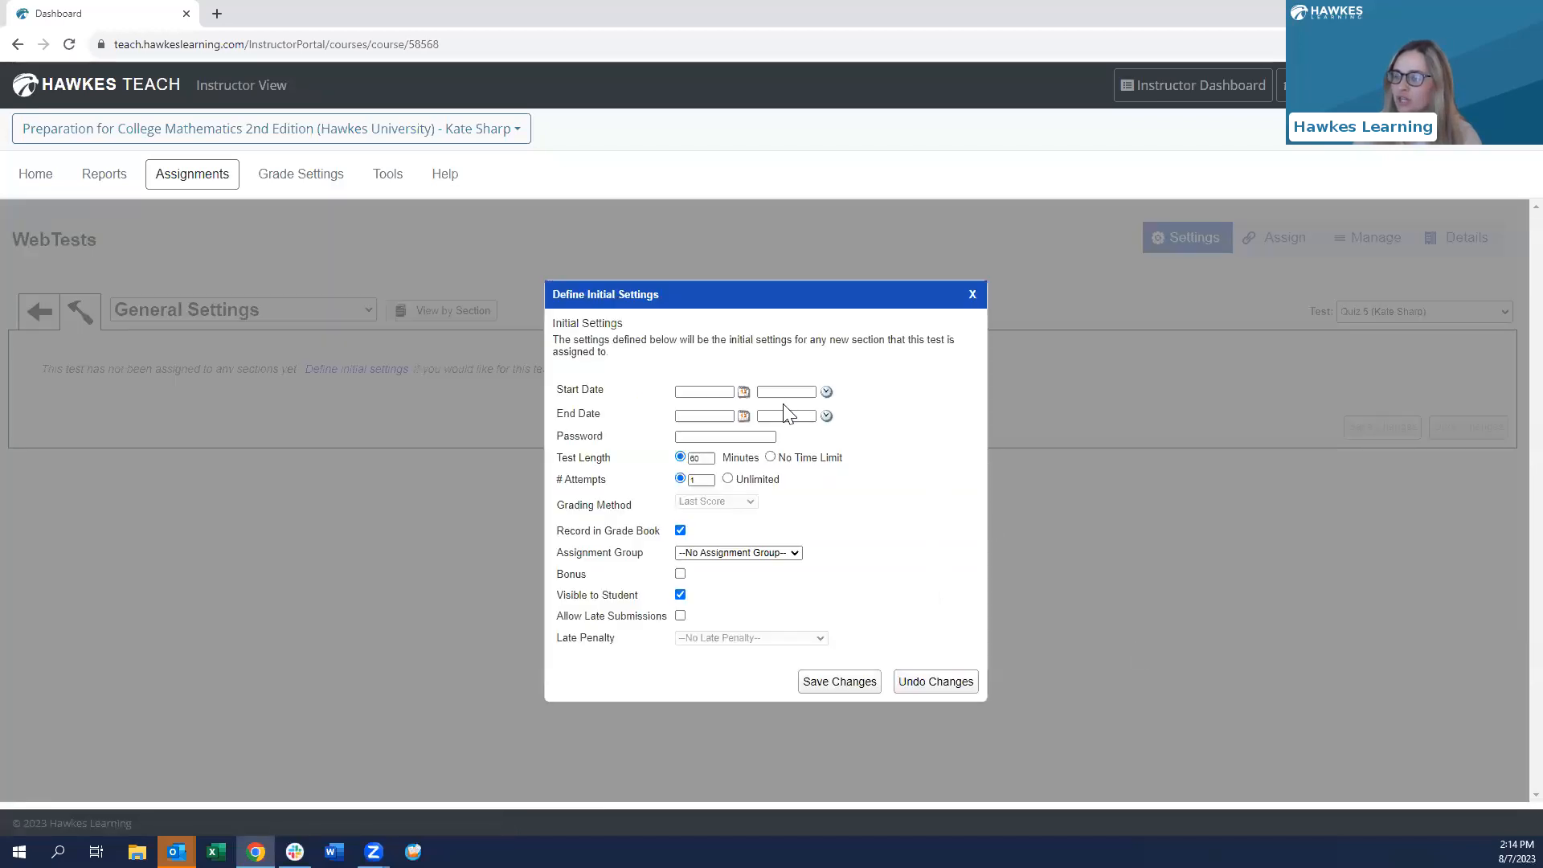
pyautogui.click(695, 390)
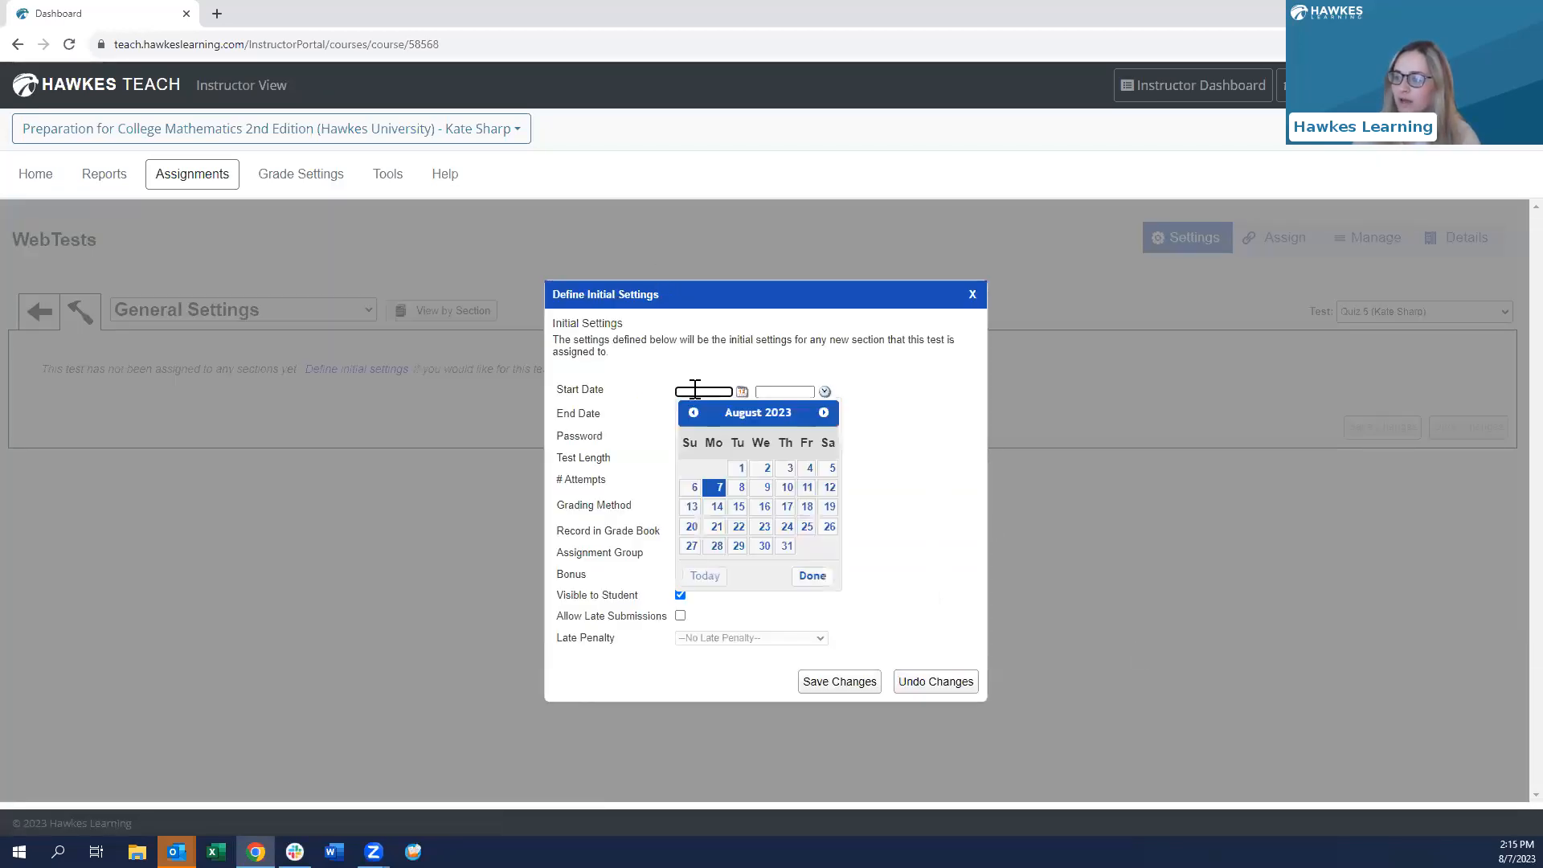
pyautogui.click(630, 388)
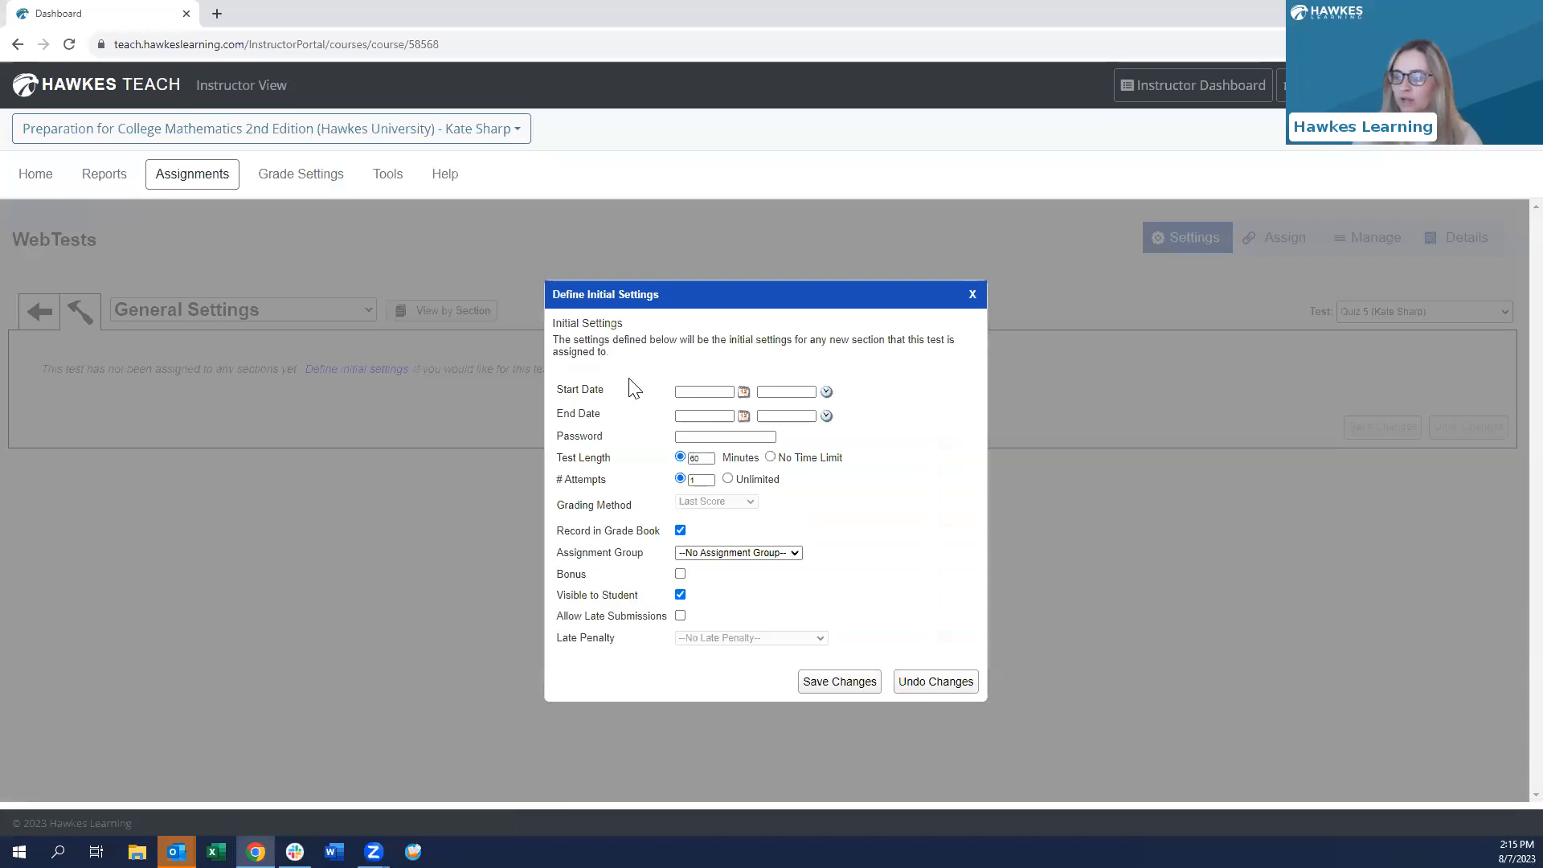
pyautogui.click(699, 390)
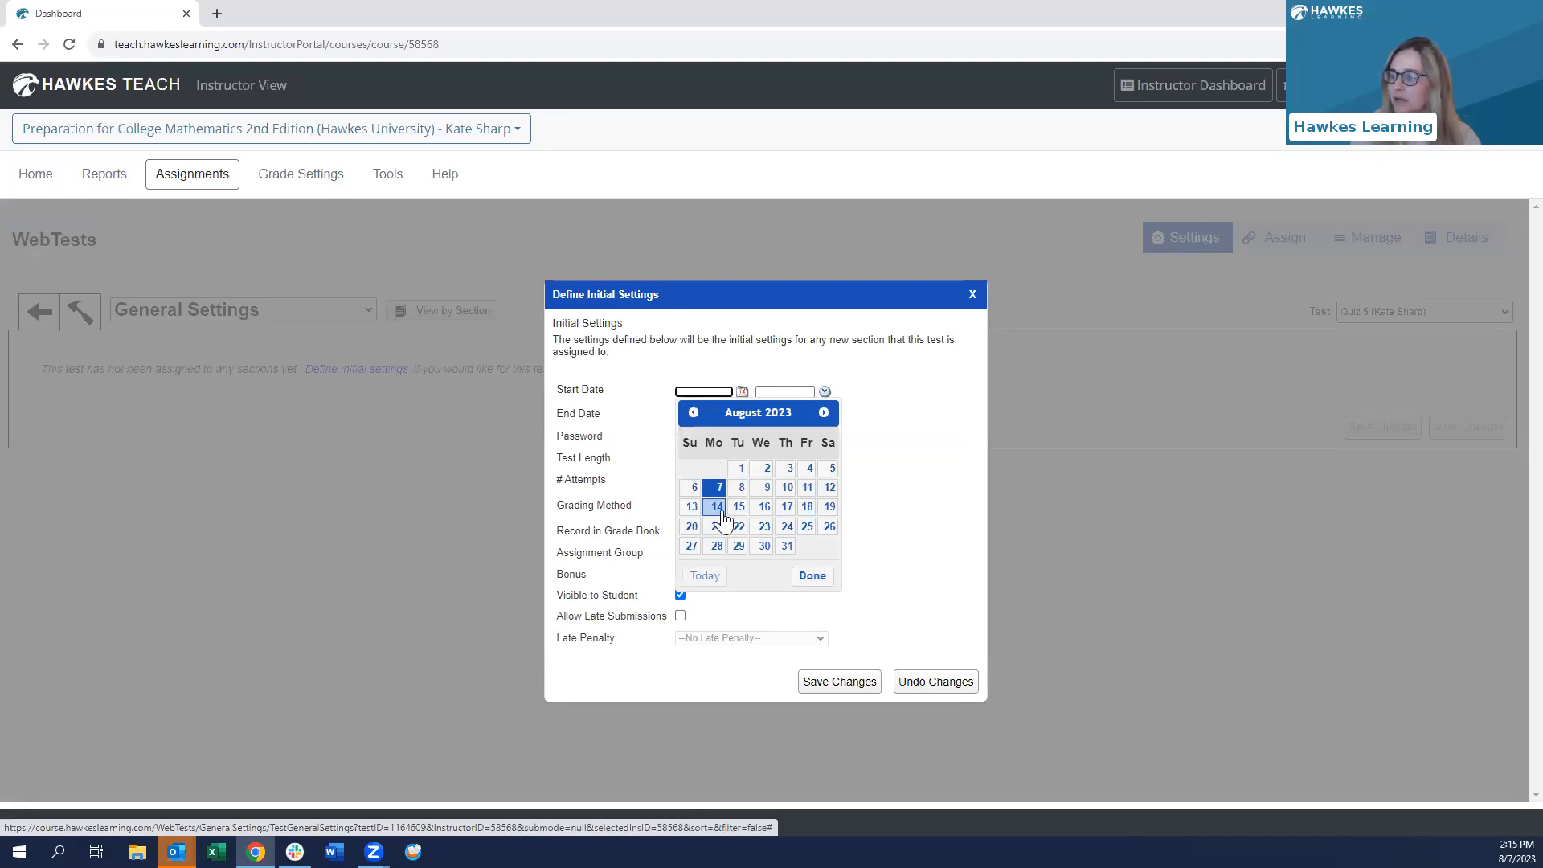
pyautogui.click(717, 508)
pyautogui.click(705, 415)
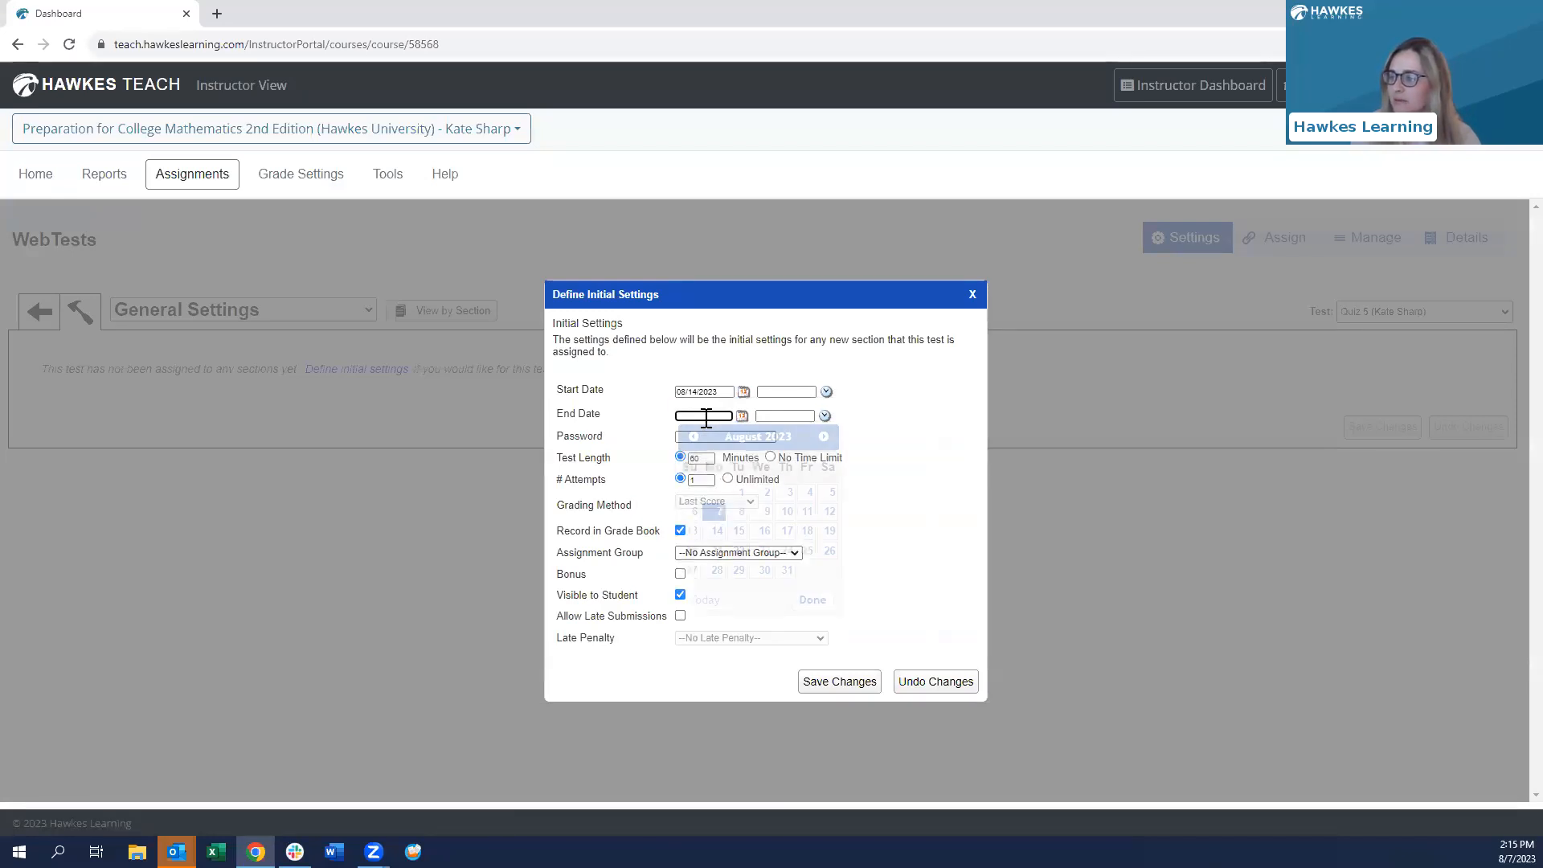
pyautogui.click(786, 532)
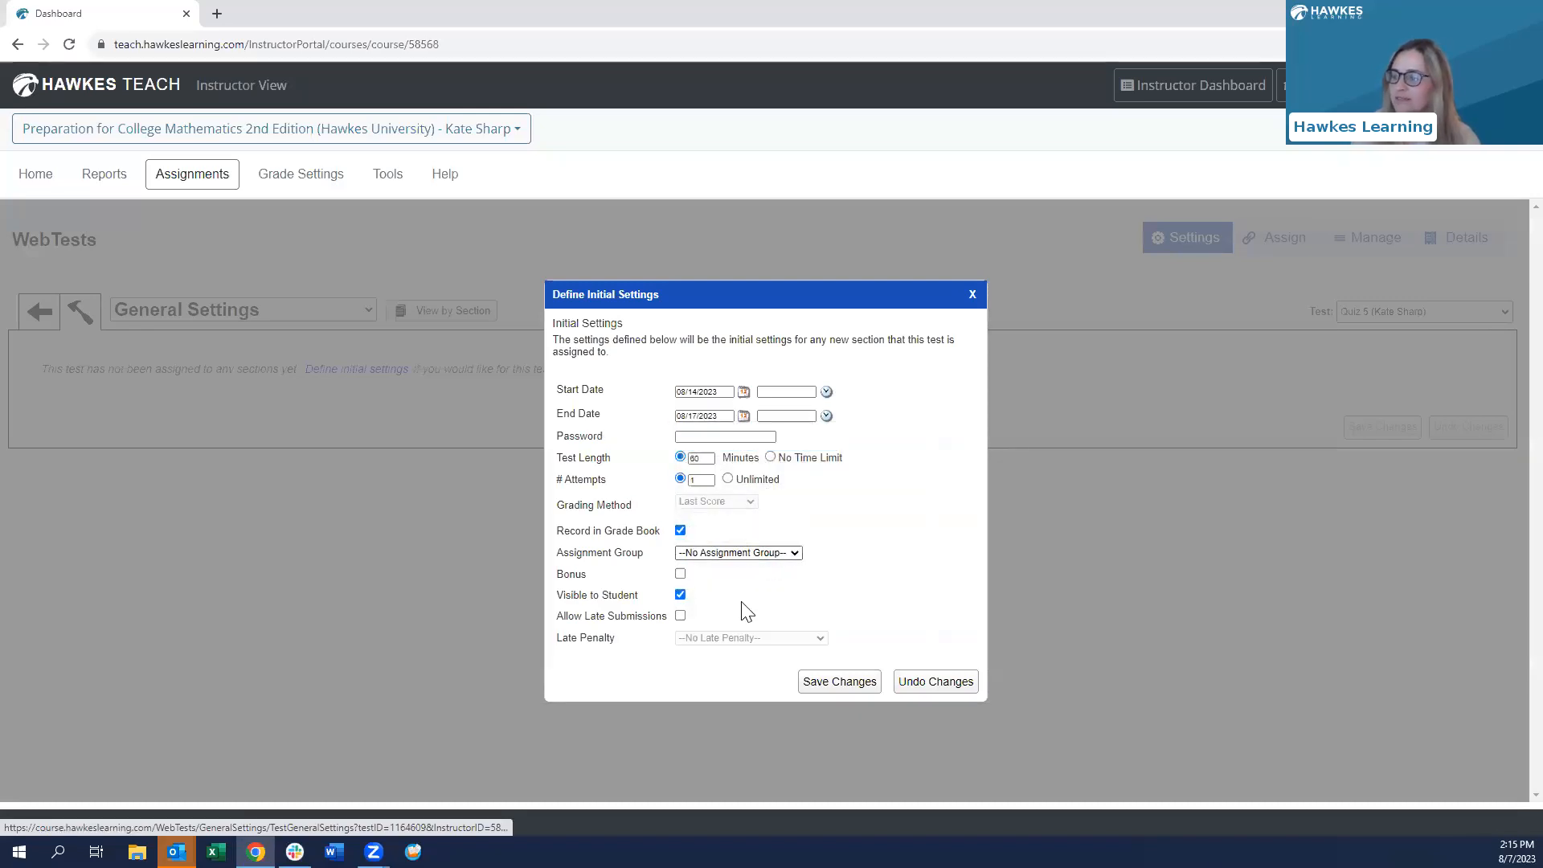
# - Enter a quiz password and allow 2 attempts, keeping the 60-minute length
pyautogui.click(692, 436)
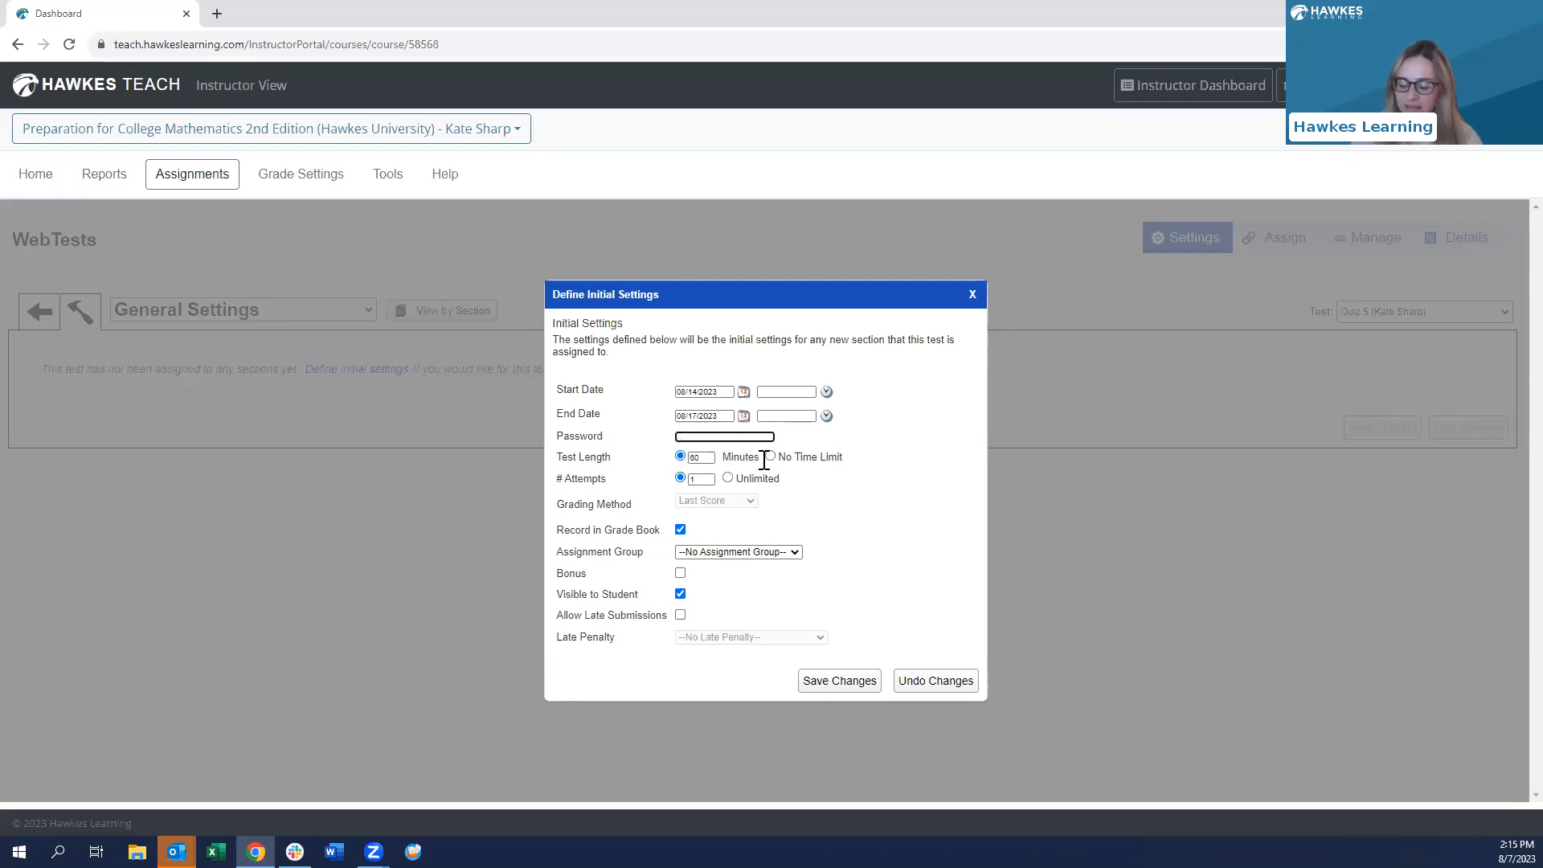
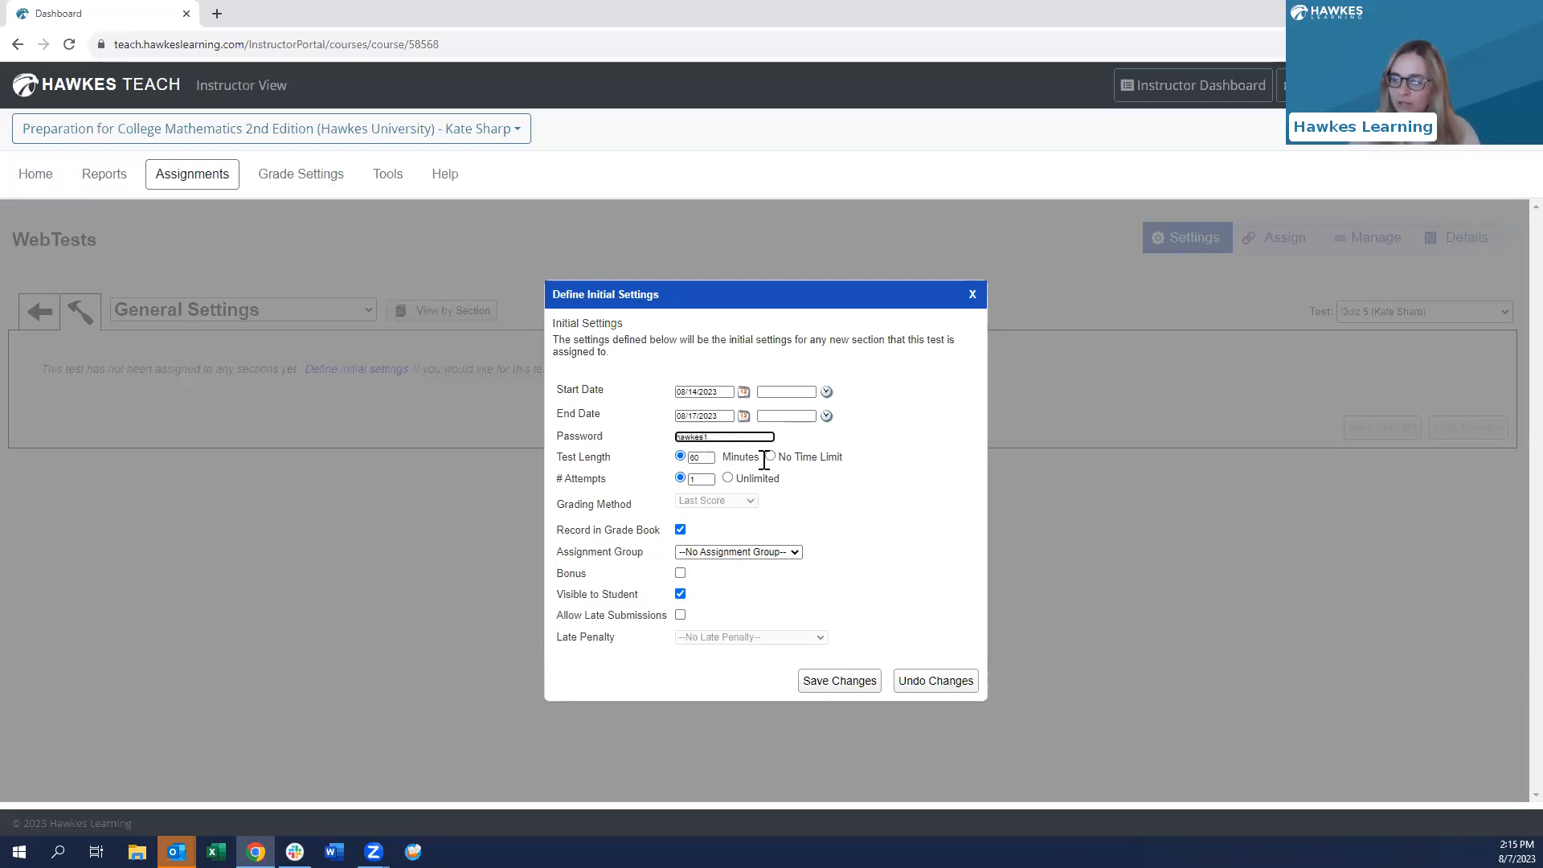
pyautogui.doubleClick(709, 458)
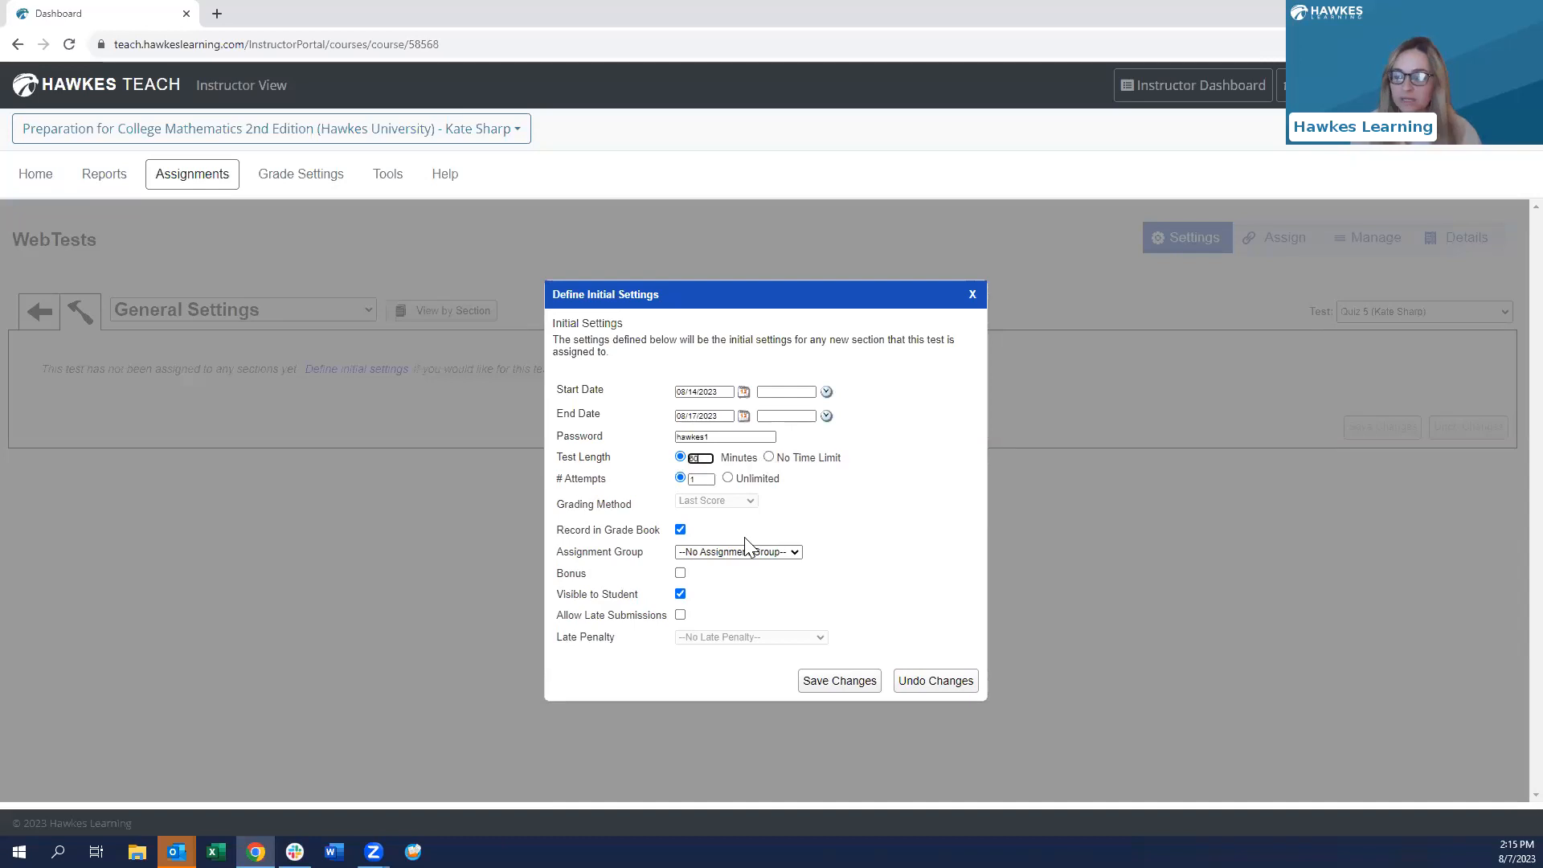
pyautogui.click(703, 479)
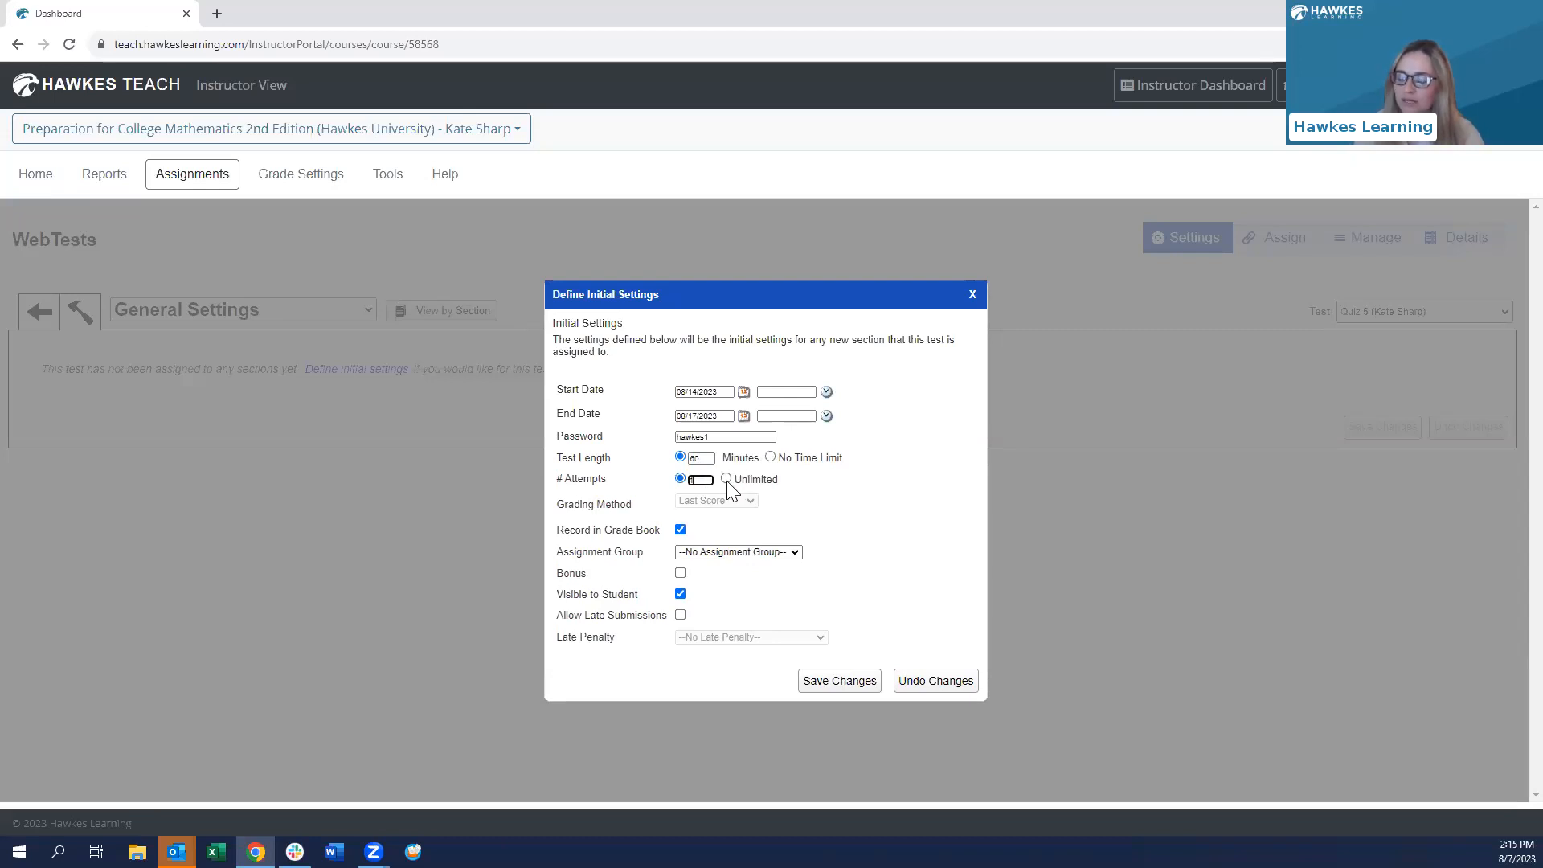
pyautogui.press('BackSpace')
pyautogui.write('2')
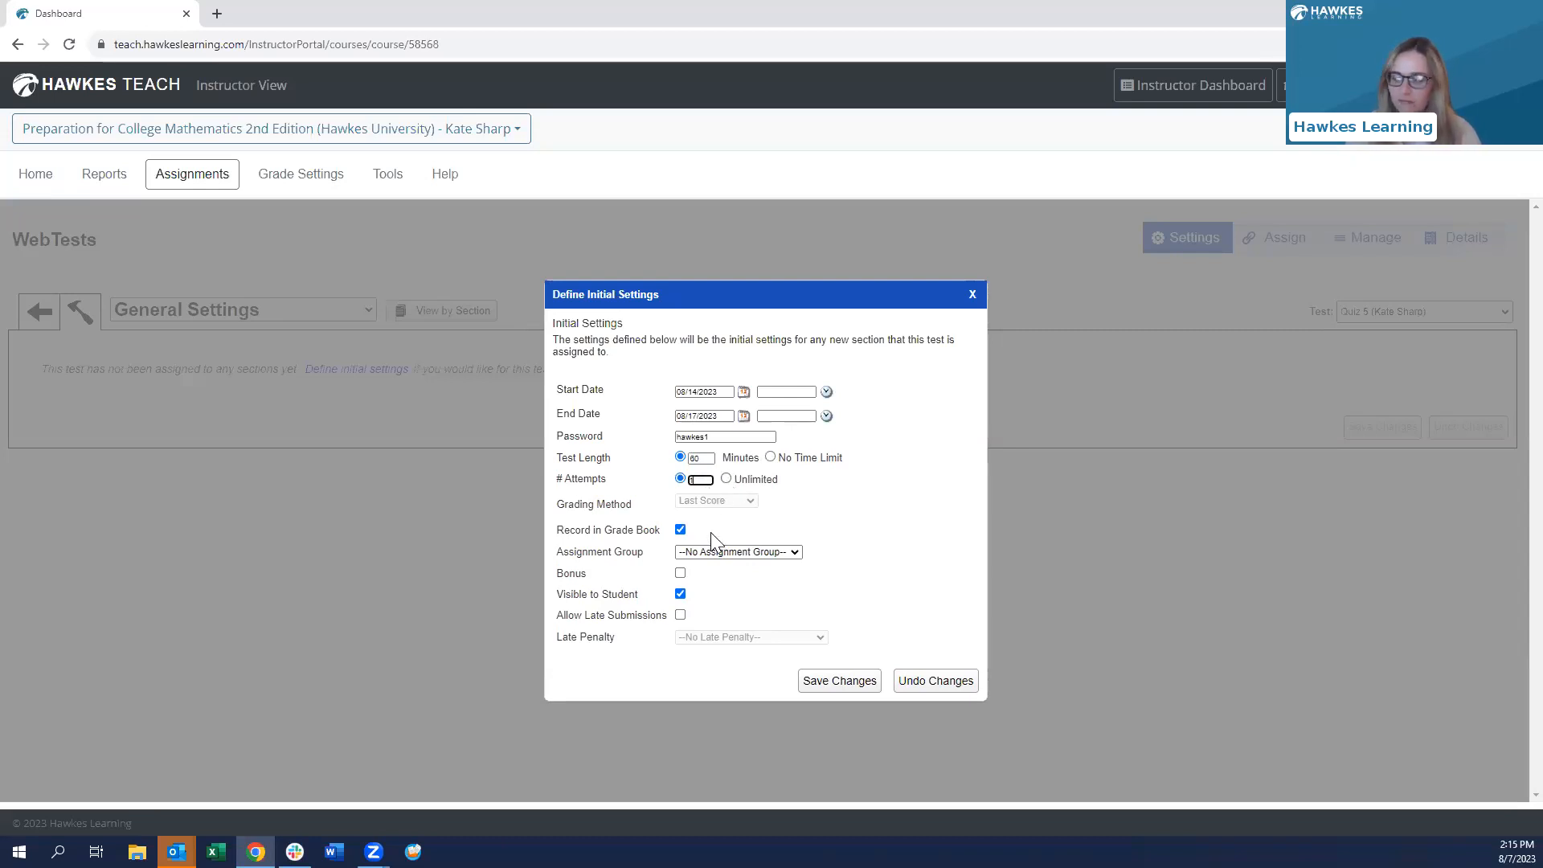
pyautogui.click(769, 498)
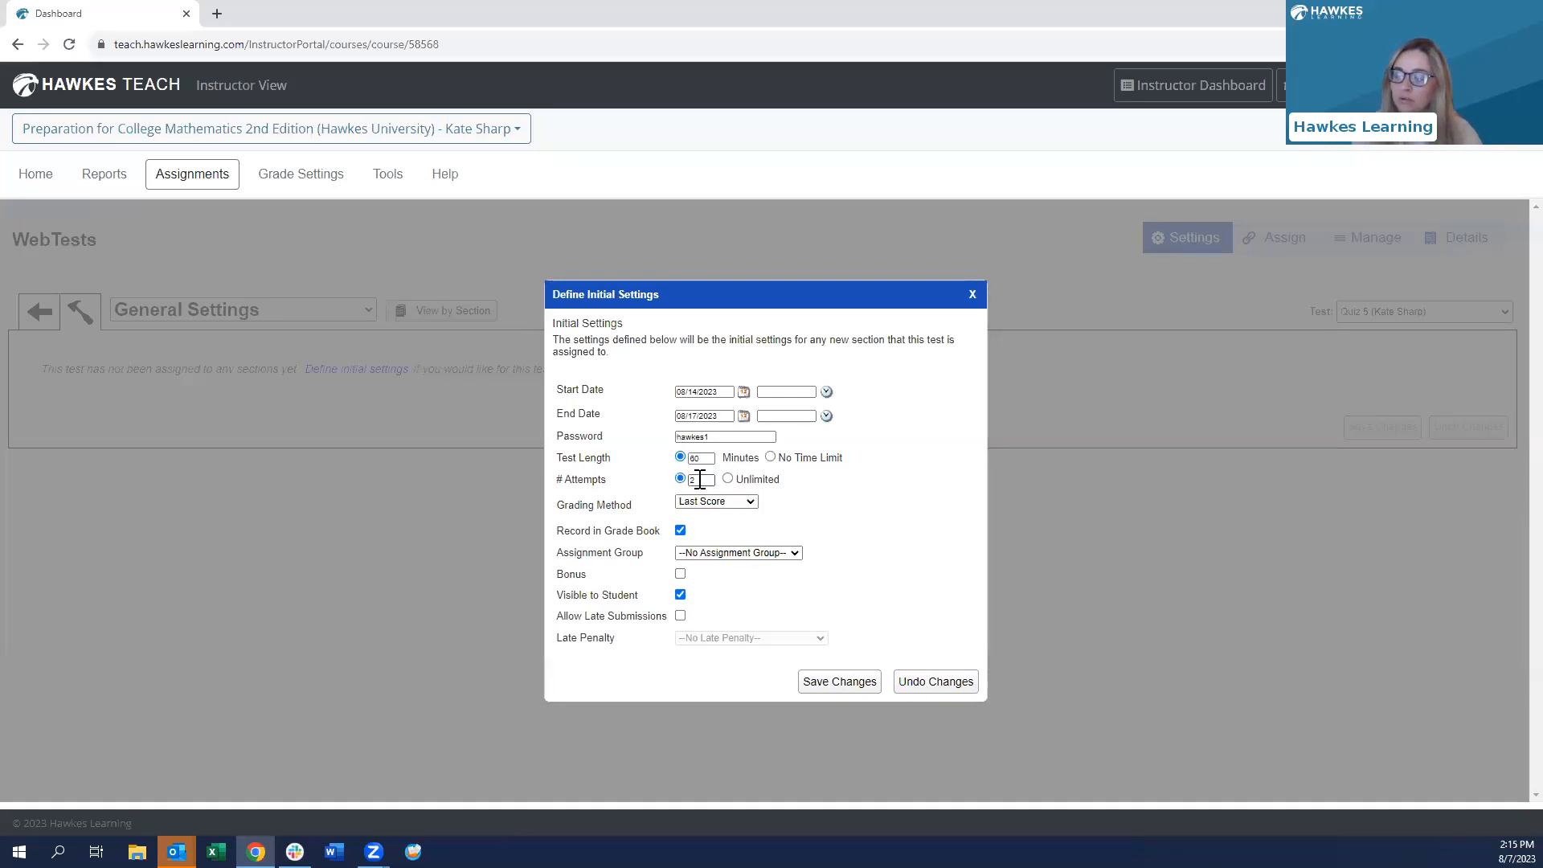
# - Grade by Best Score, allow late submissions with the Quiz Late Penalty, and save
pyautogui.click(731, 506)
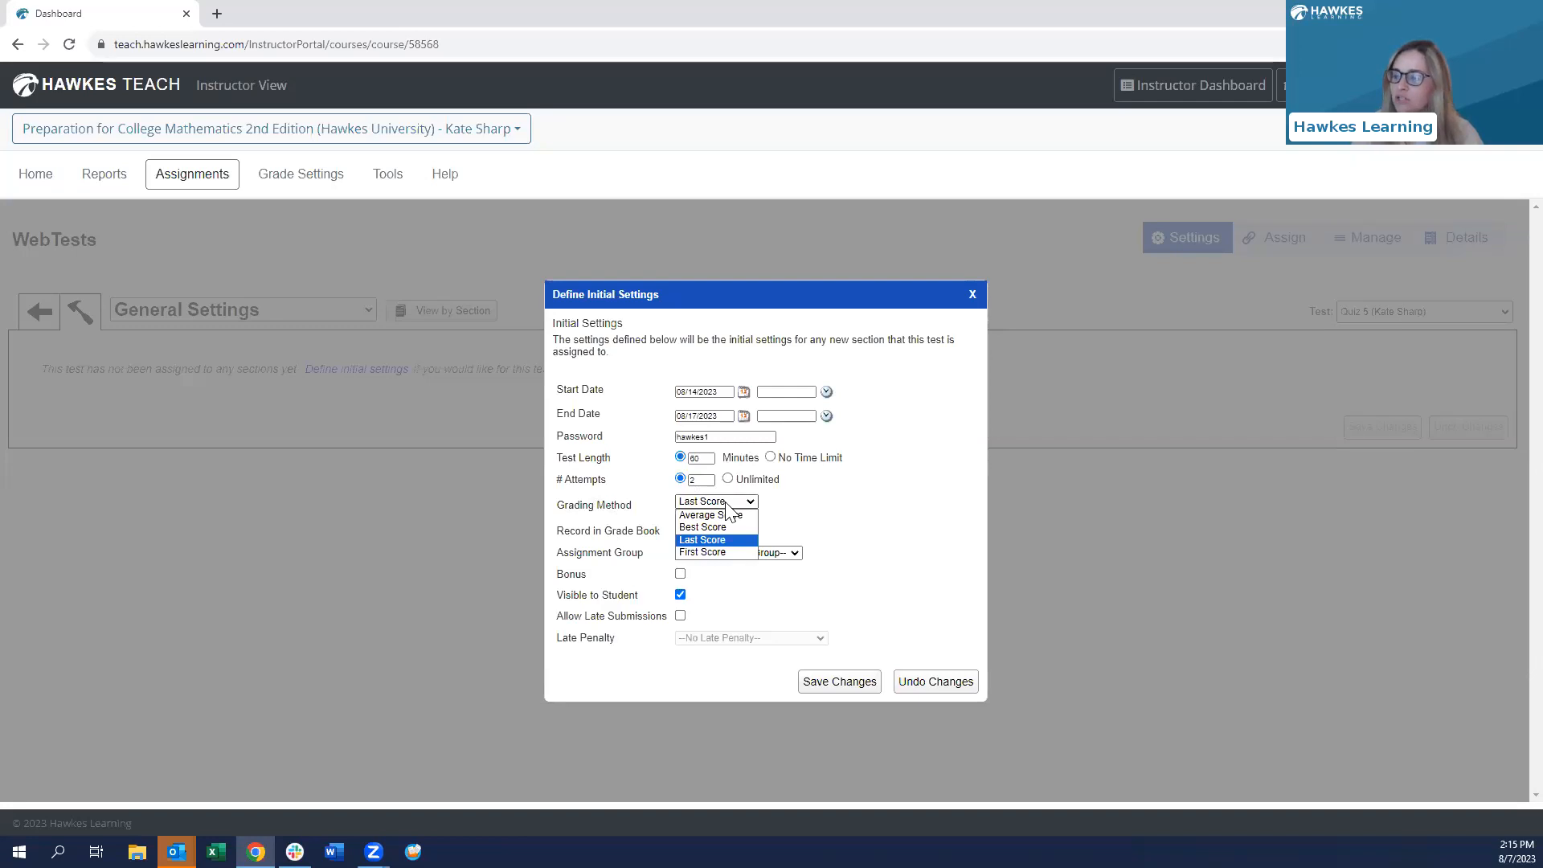
pyautogui.press('Down')
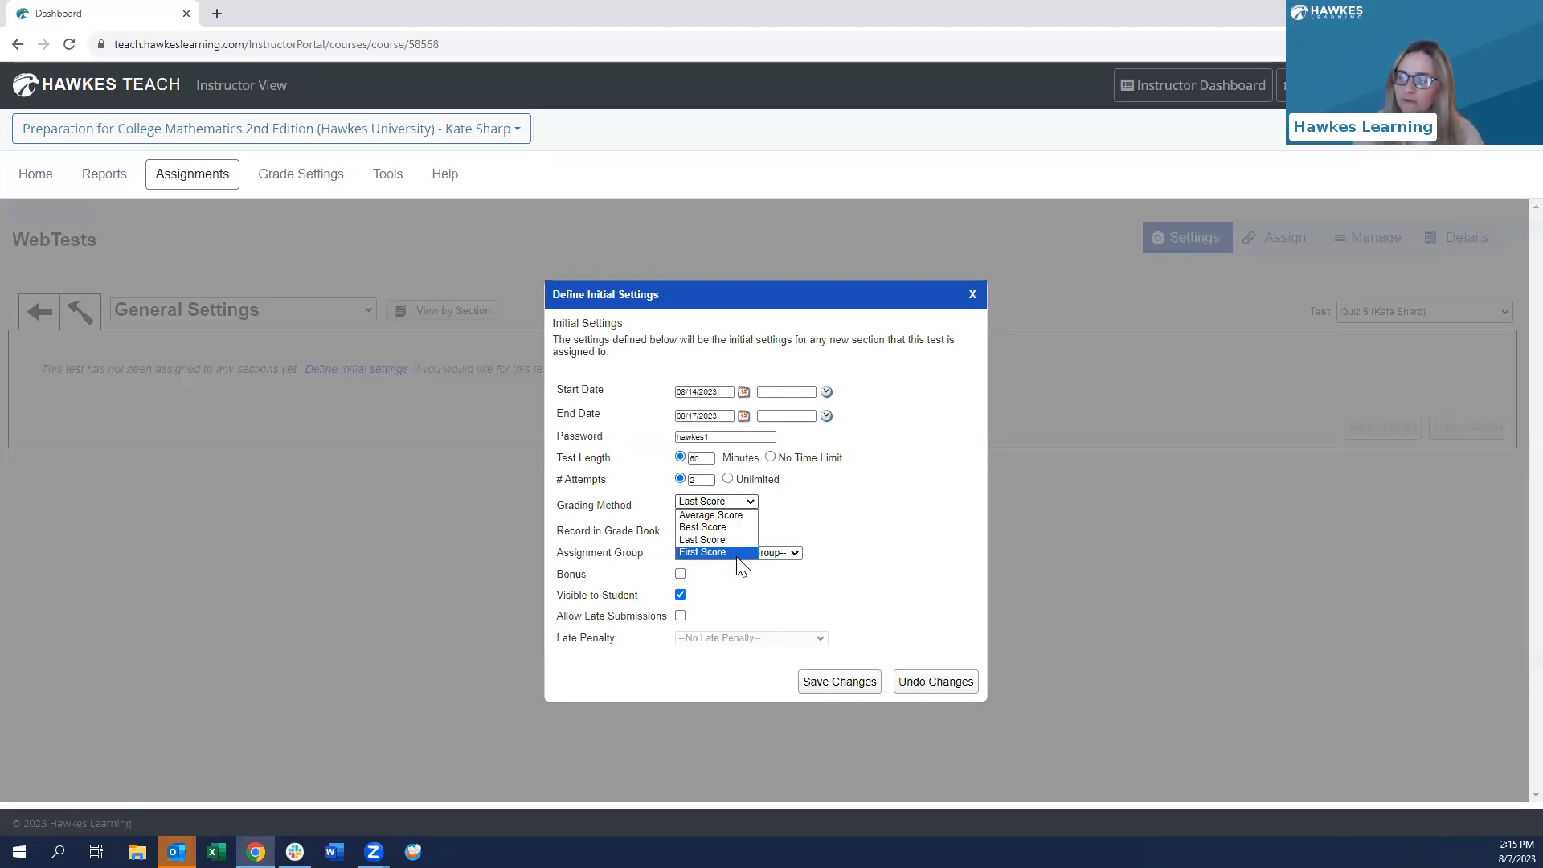
pyautogui.press('Up')
pyautogui.press('Up')
pyautogui.press('Up')
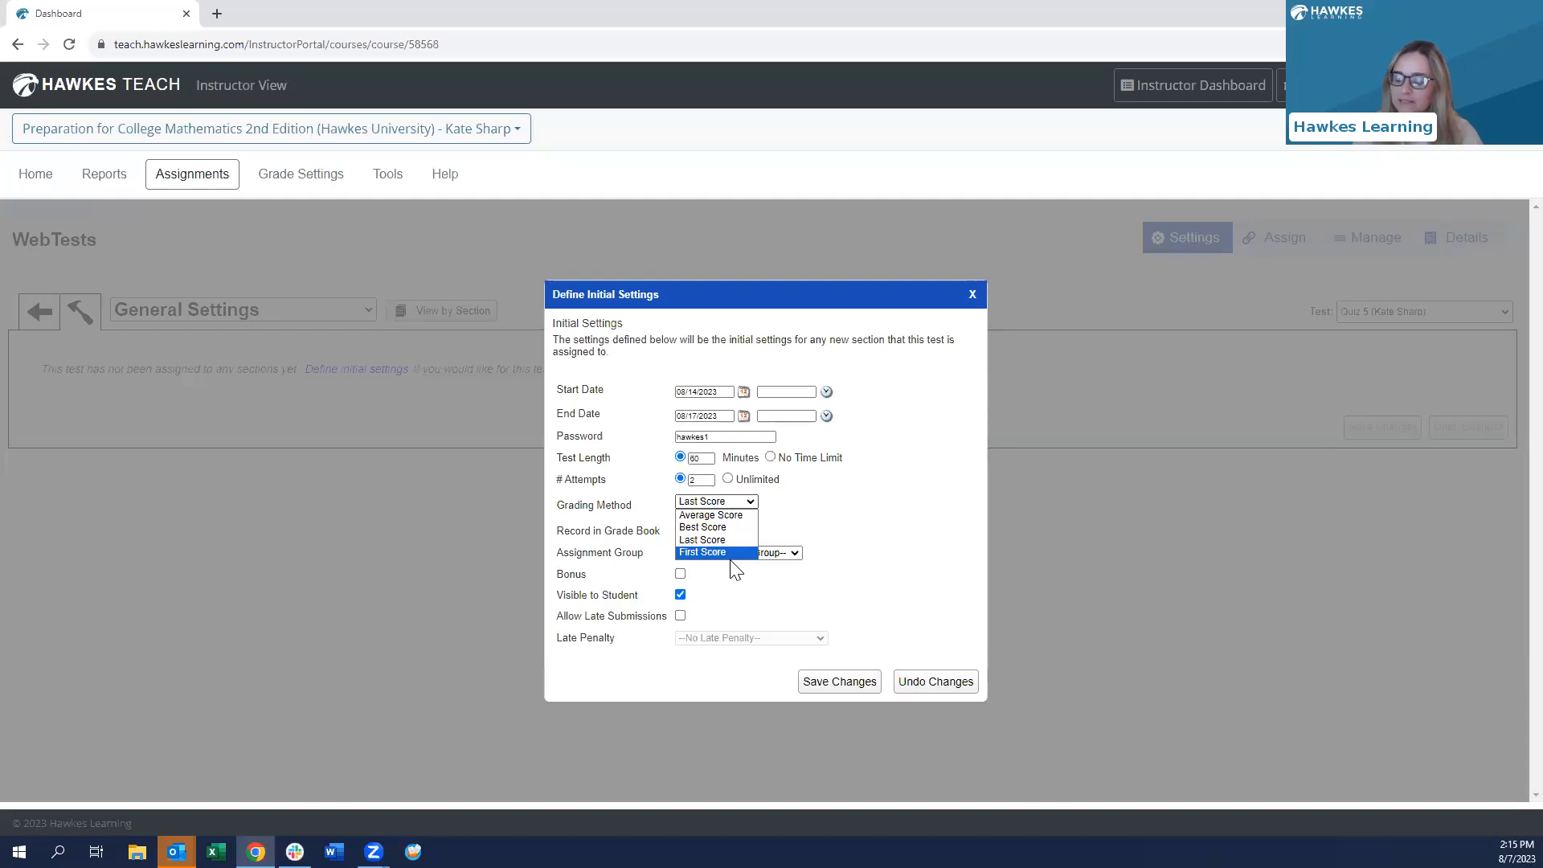
pyautogui.click(692, 528)
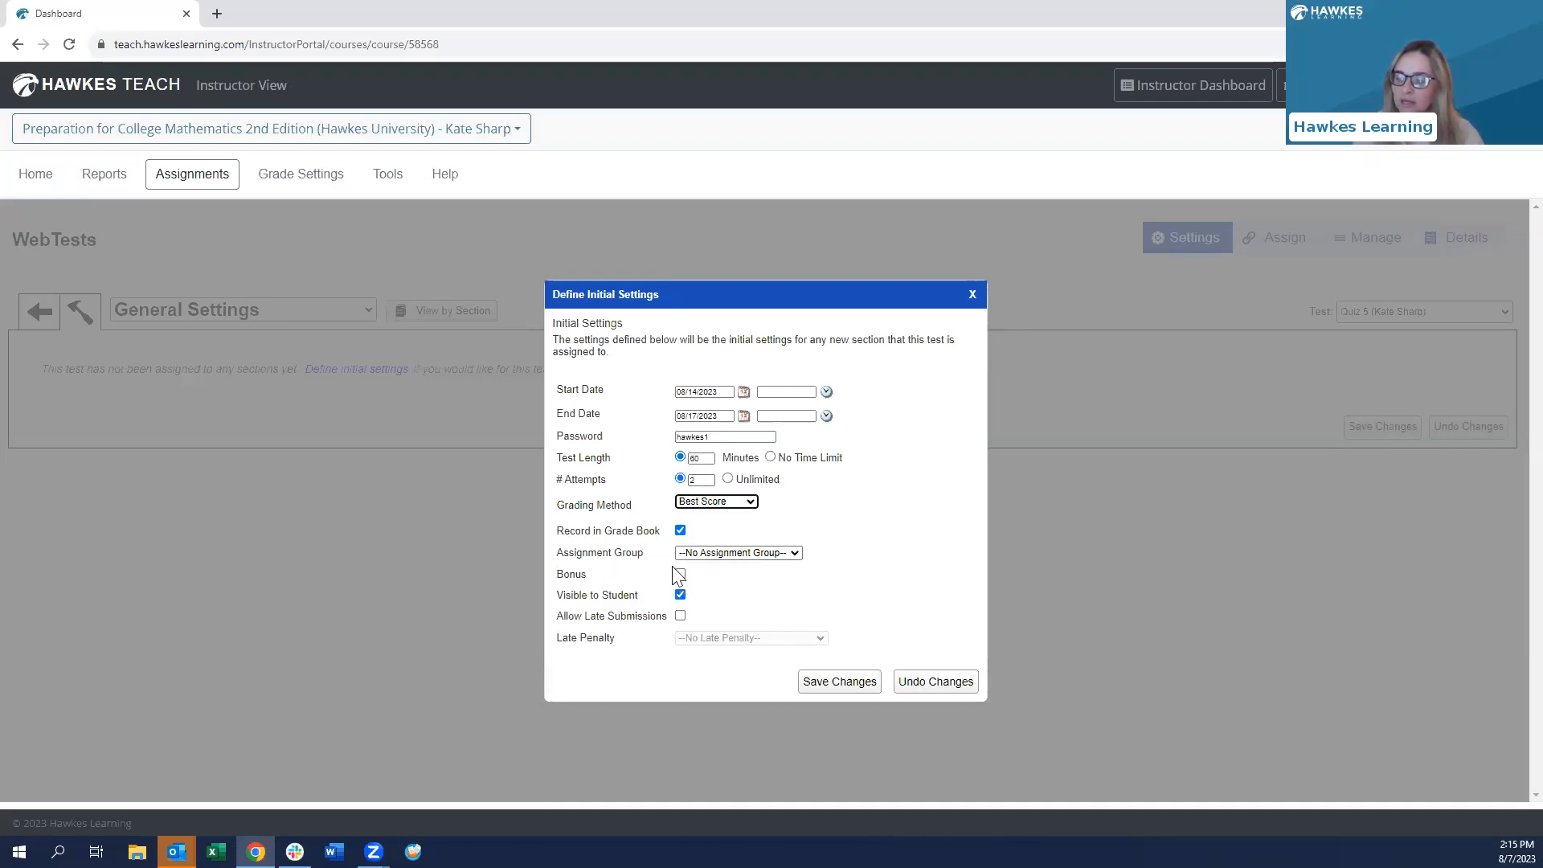
pyautogui.click(680, 617)
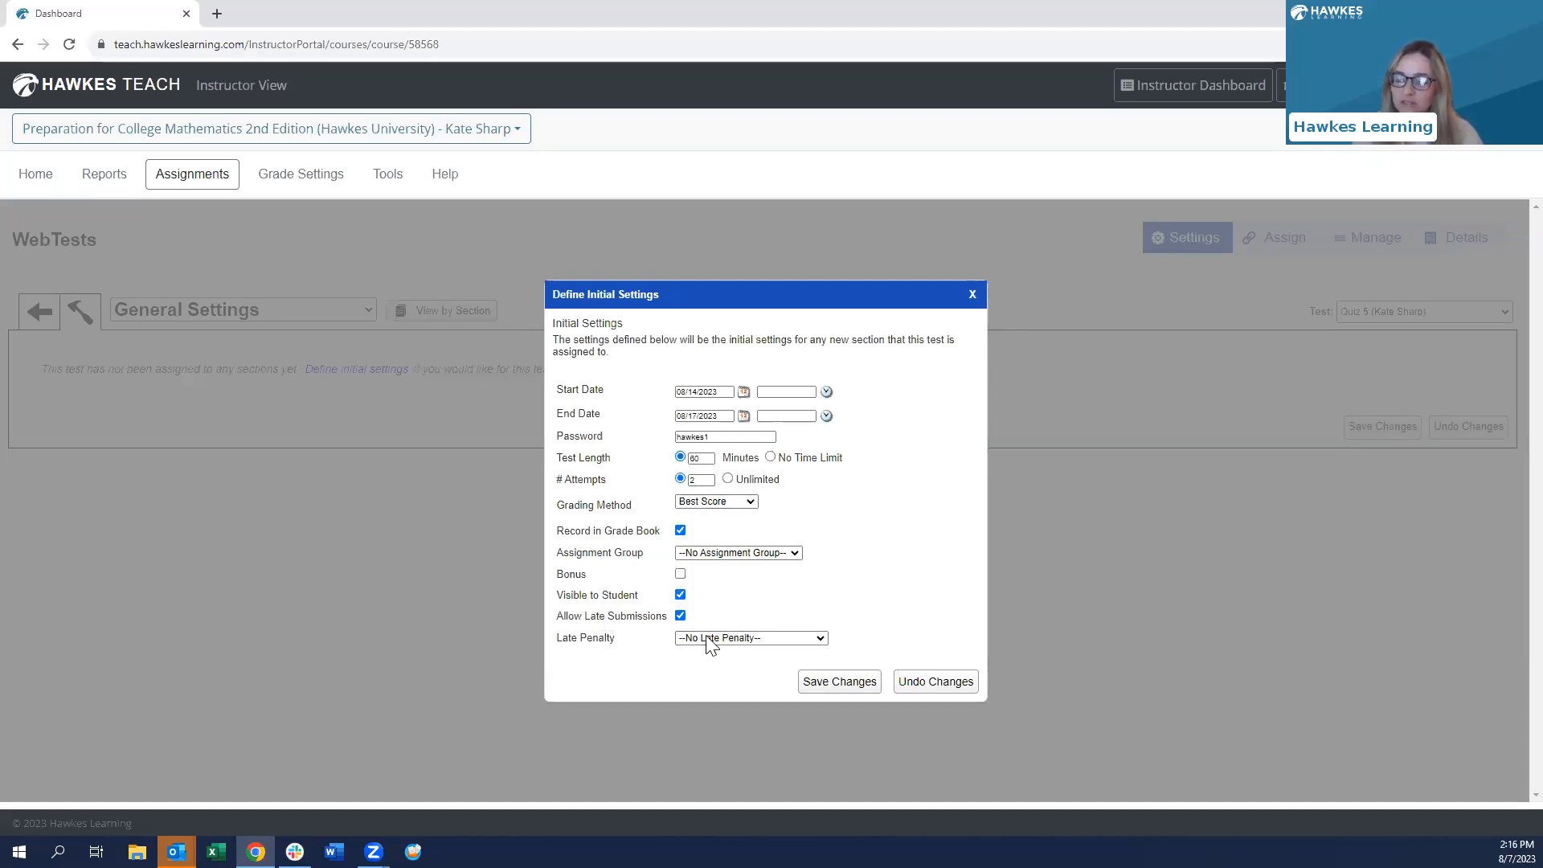
pyautogui.click(710, 639)
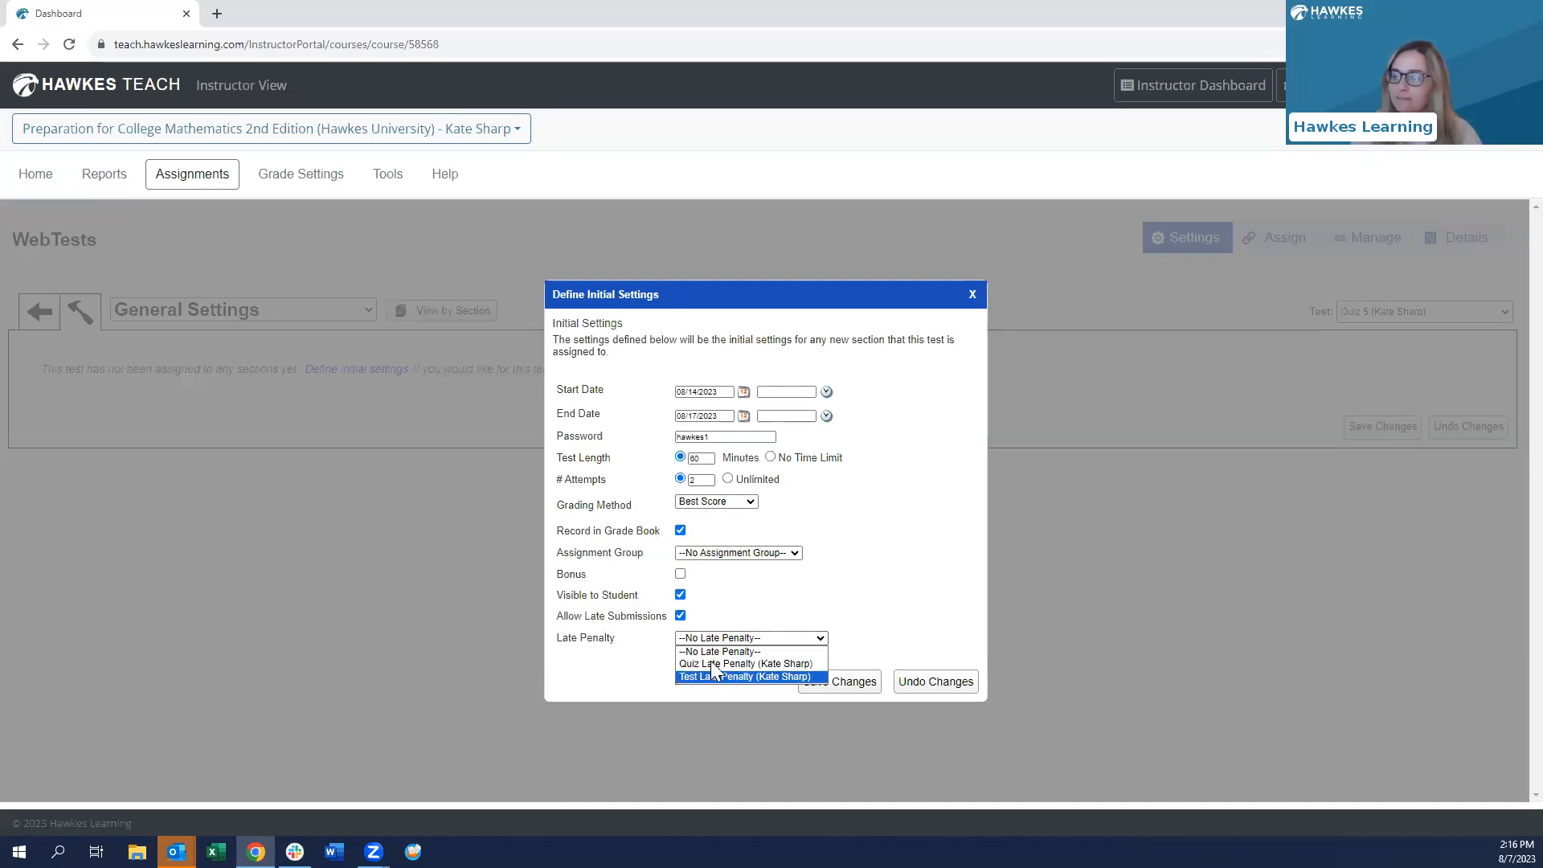
pyautogui.click(712, 664)
pyautogui.click(838, 681)
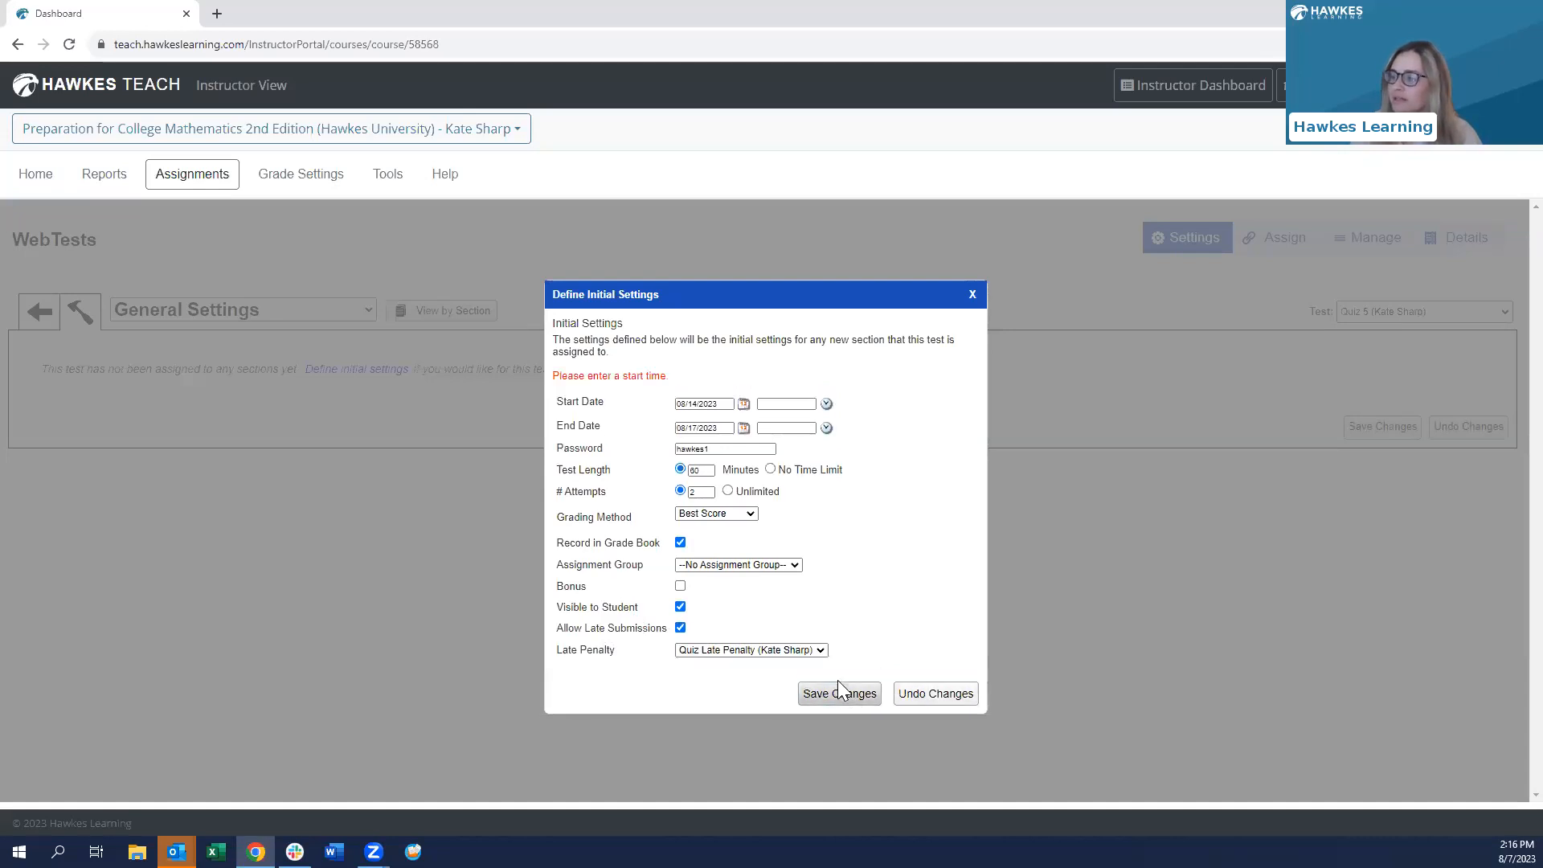
# - Set Quiz 5's start time to 12:15 AM and end time to 11:55 PM, and save
pyautogui.click(785, 403)
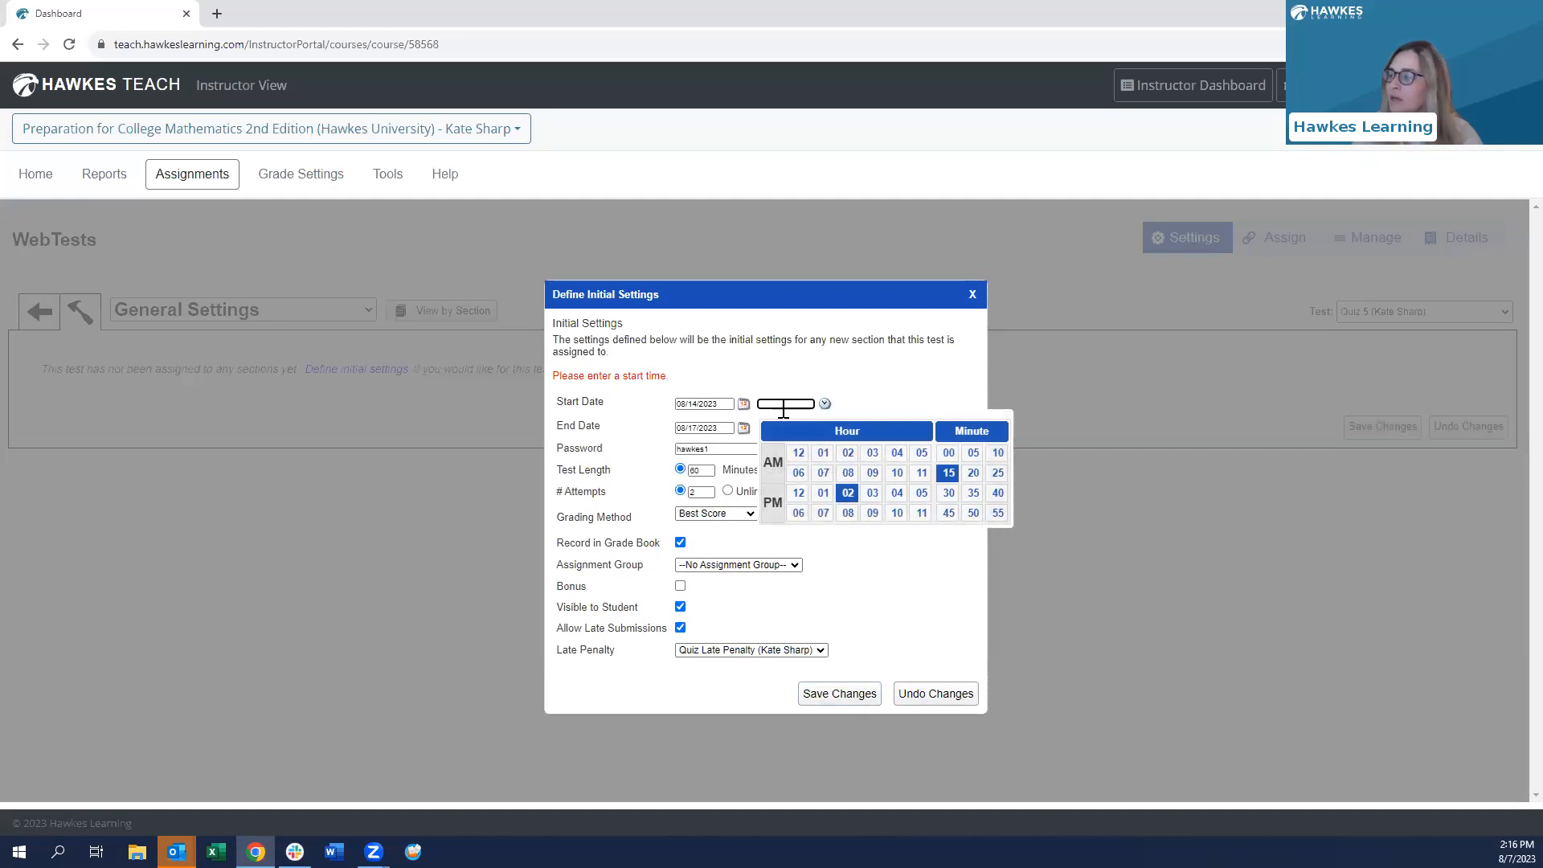
pyautogui.click(799, 459)
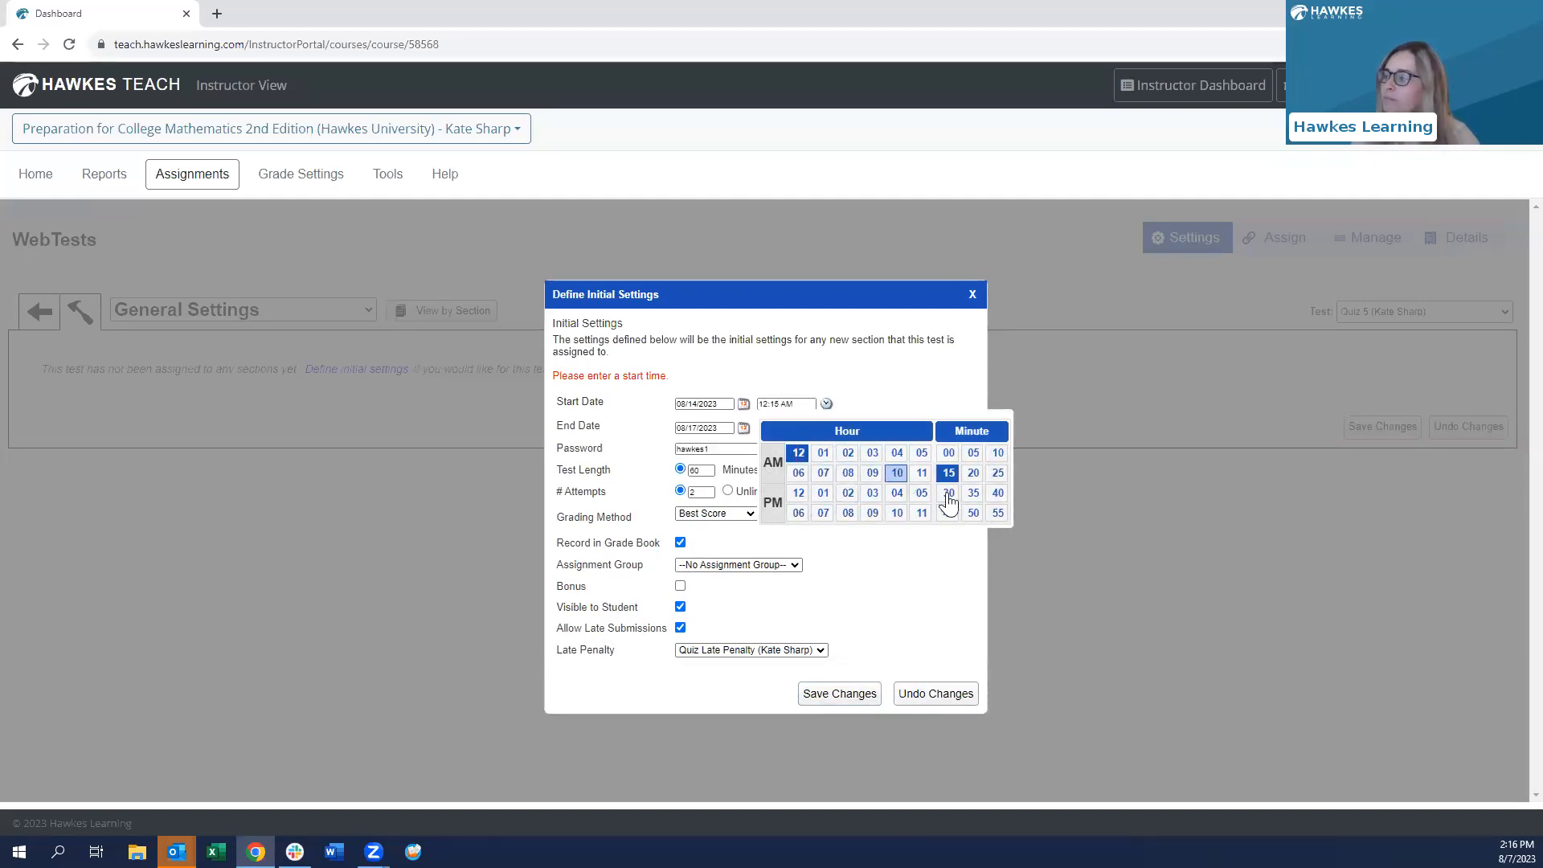
pyautogui.click(880, 387)
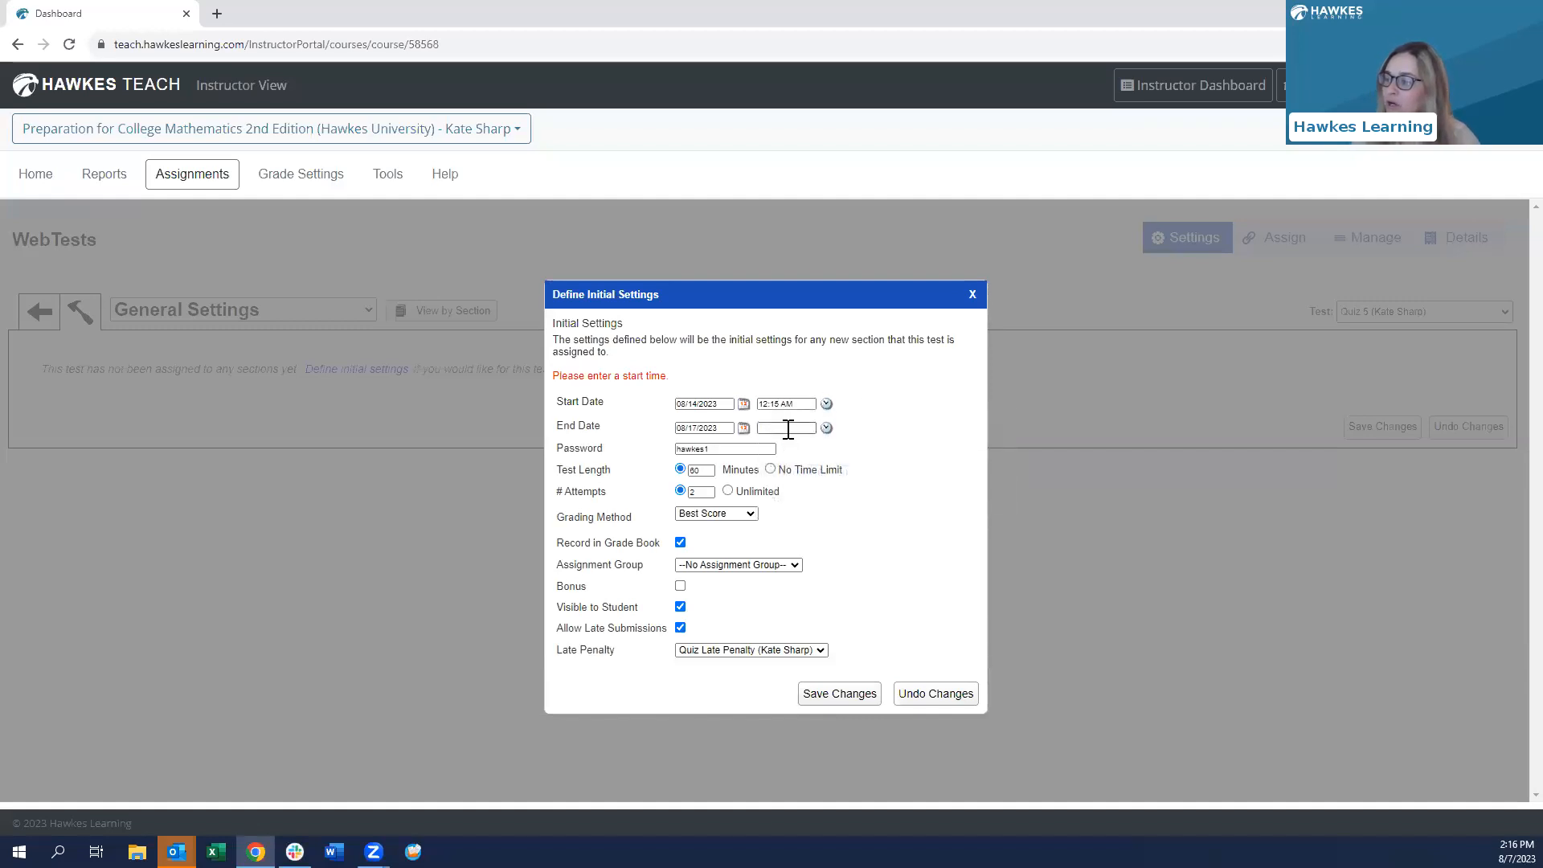
pyautogui.click(788, 429)
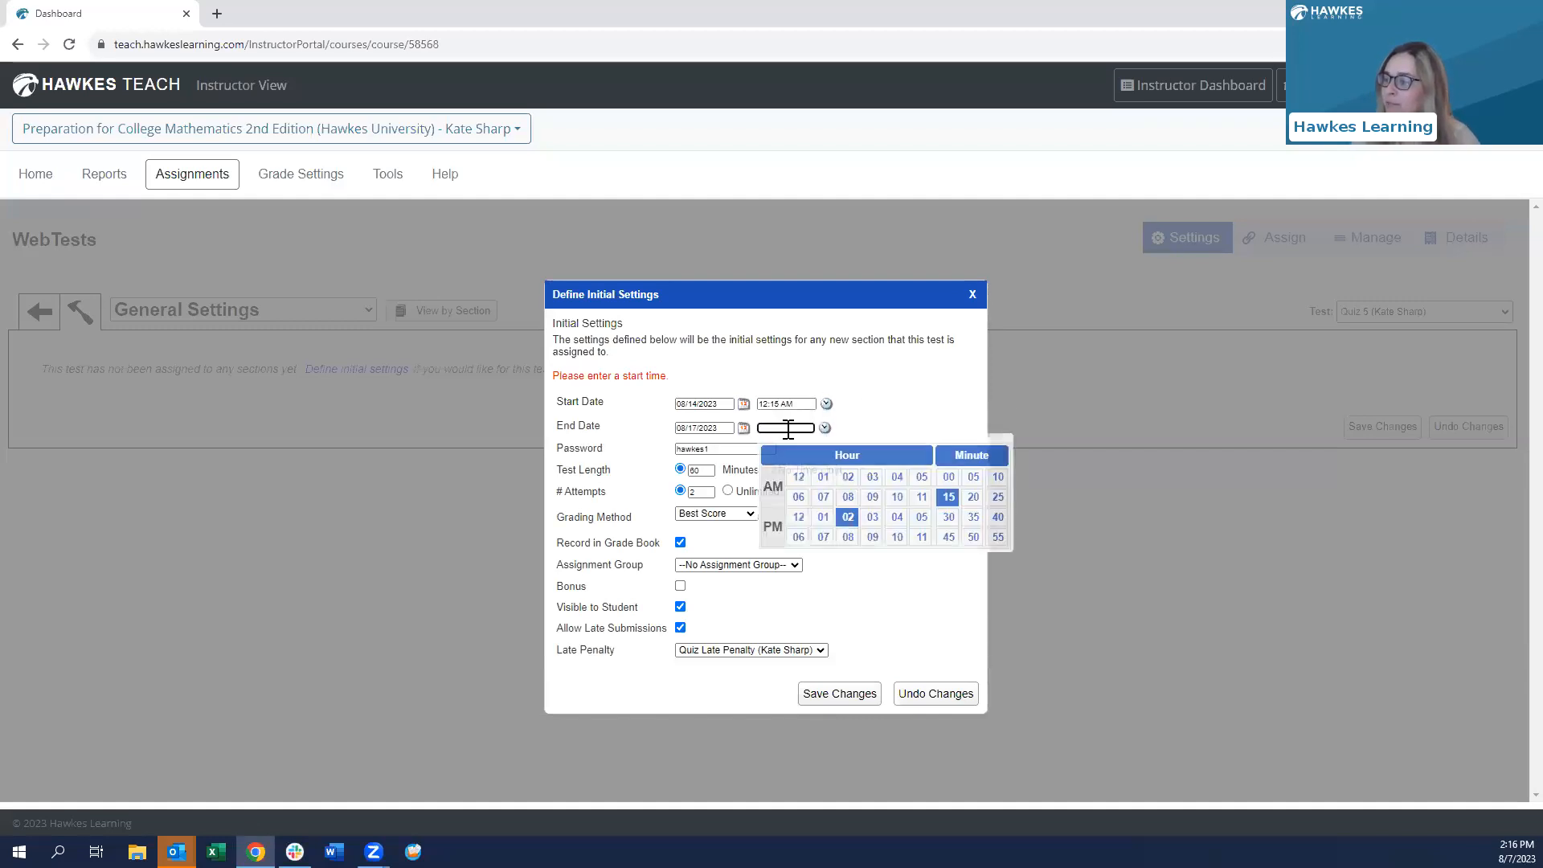
pyautogui.click(847, 520)
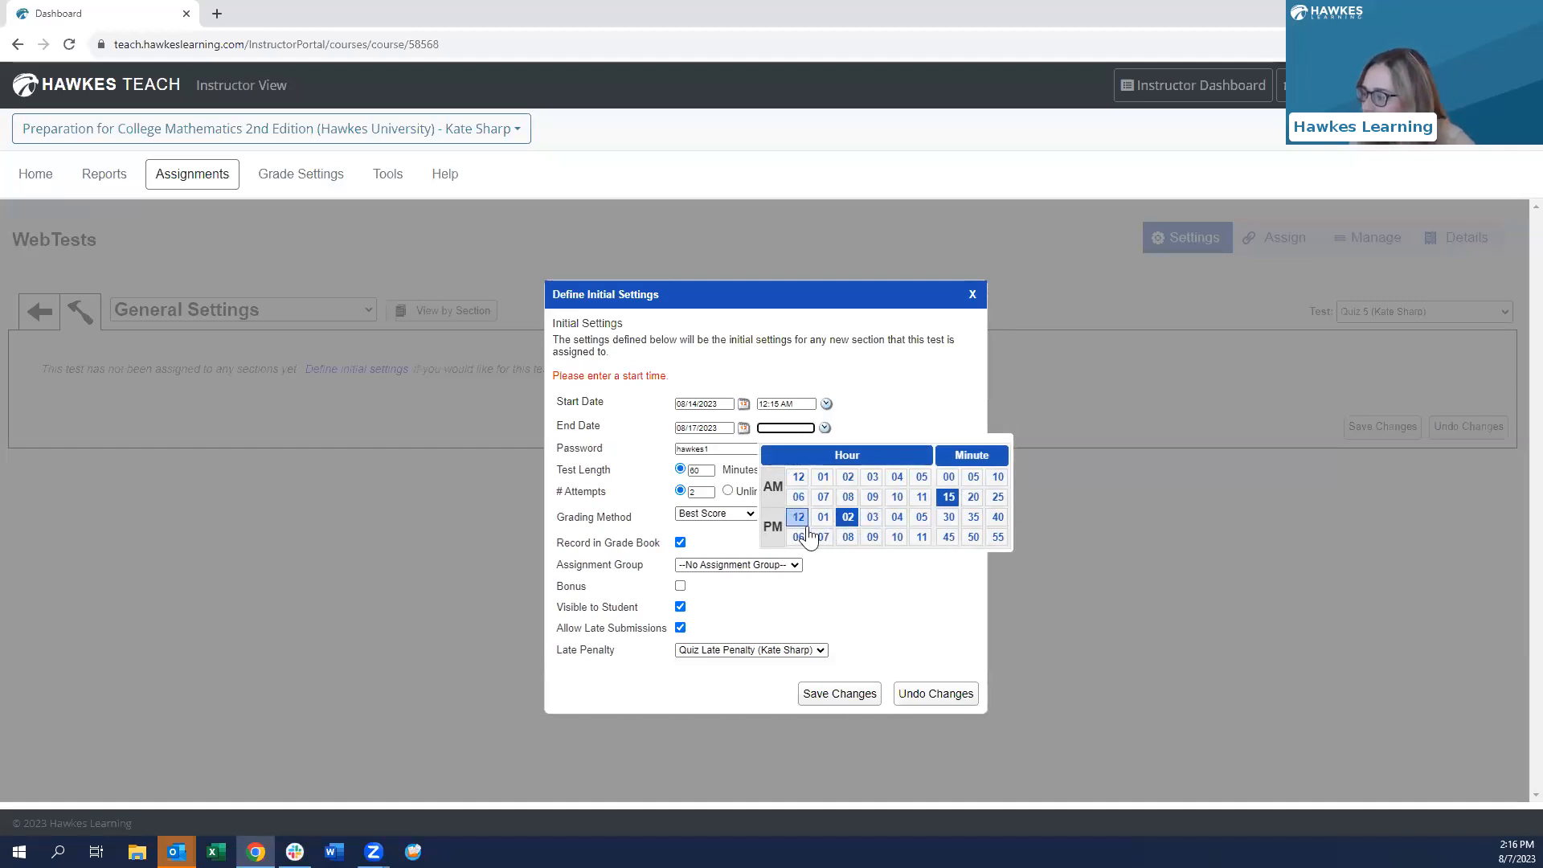
pyautogui.click(921, 537)
pyautogui.click(998, 537)
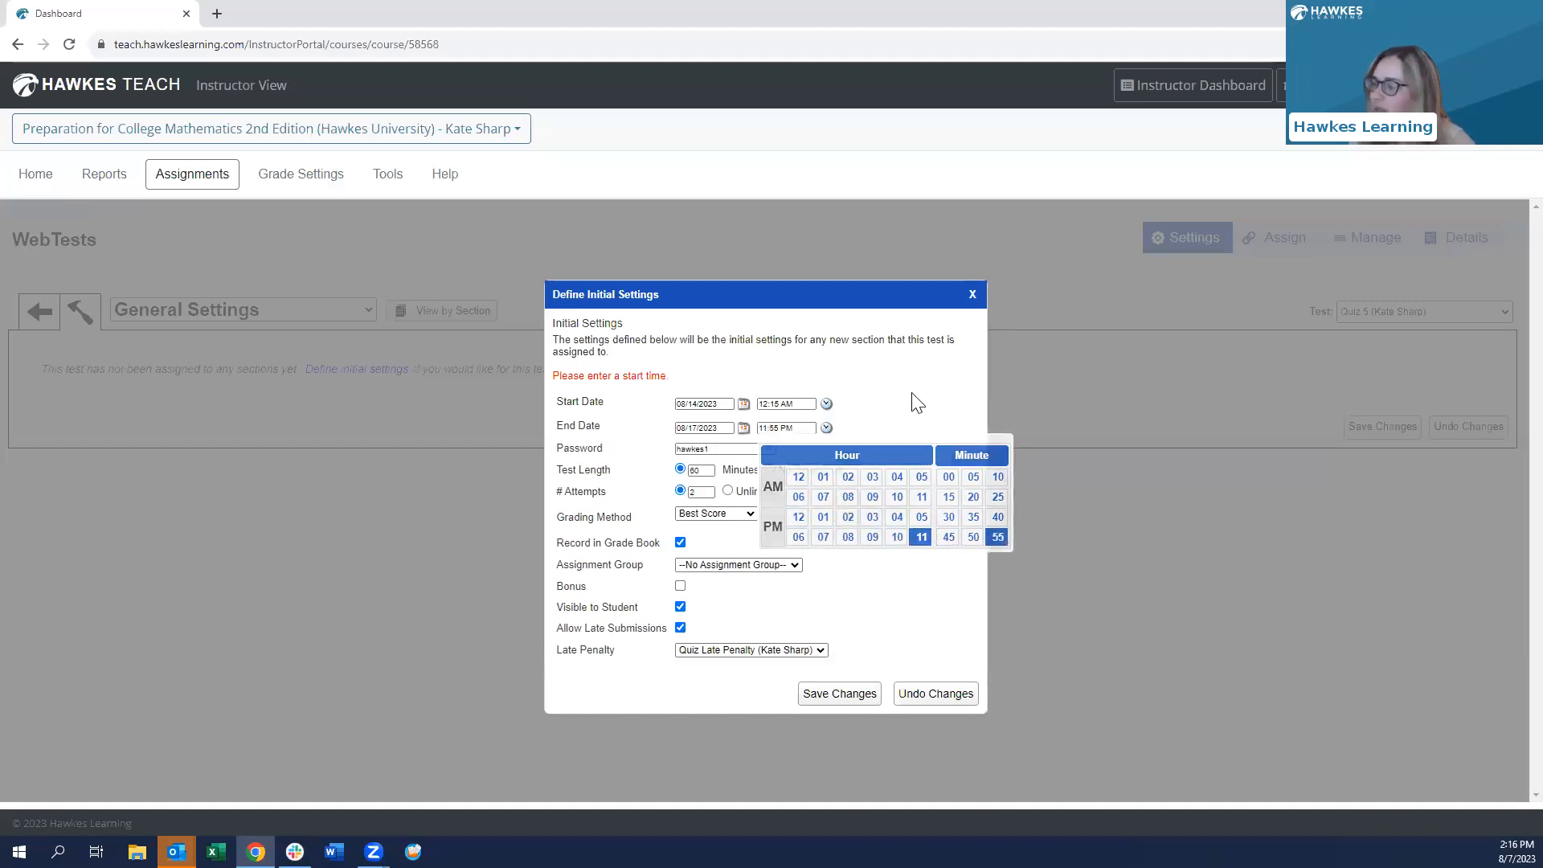
pyautogui.click(828, 693)
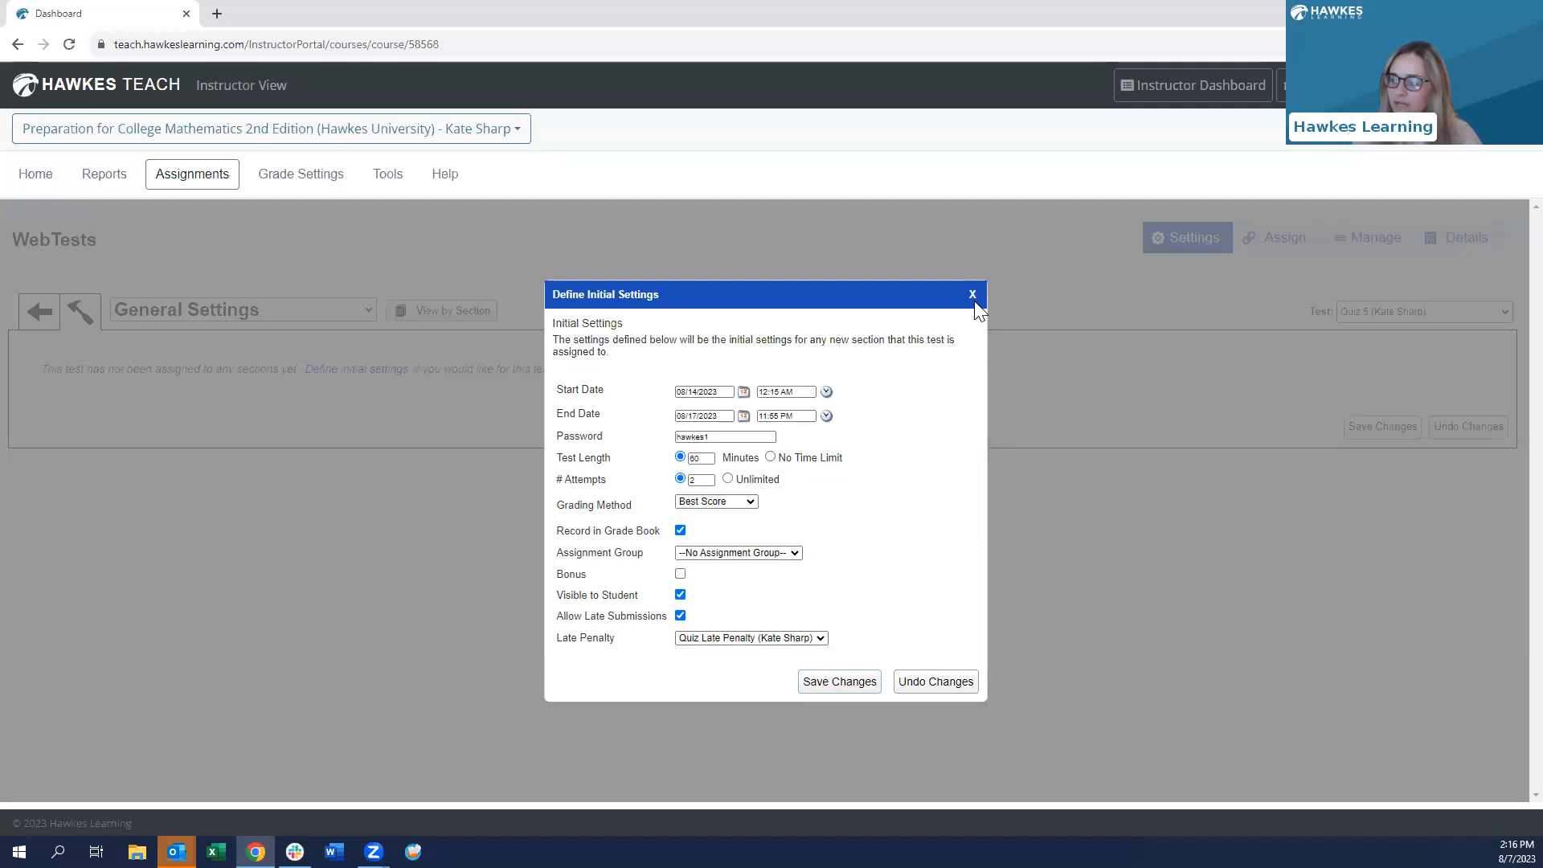
# - Close the initial settings, dismiss the warning, save the general settings and return to WebTests
pyautogui.click(973, 295)
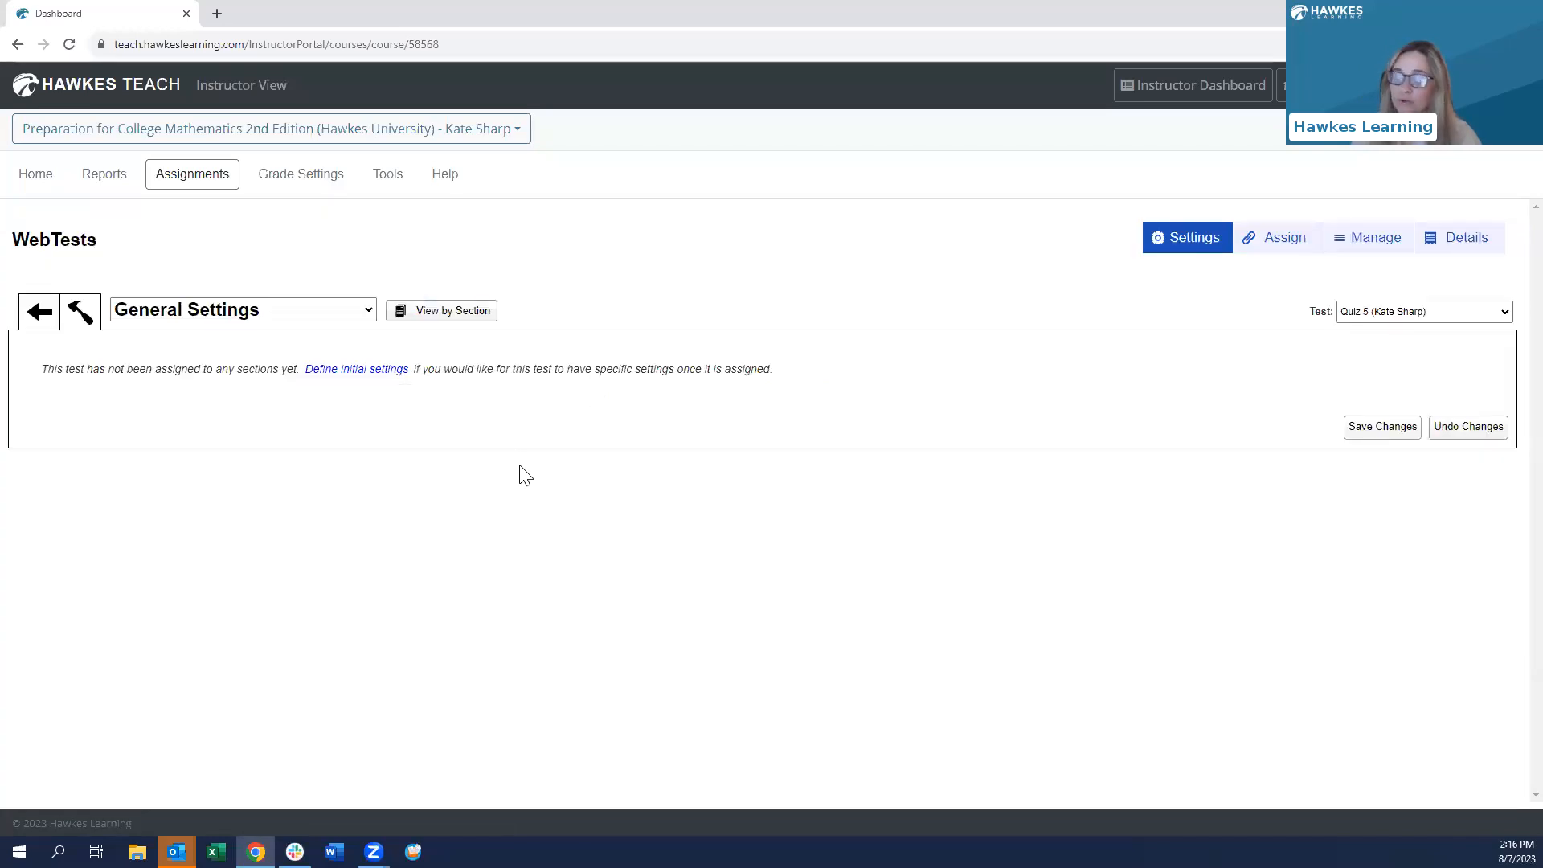
pyautogui.click(40, 311)
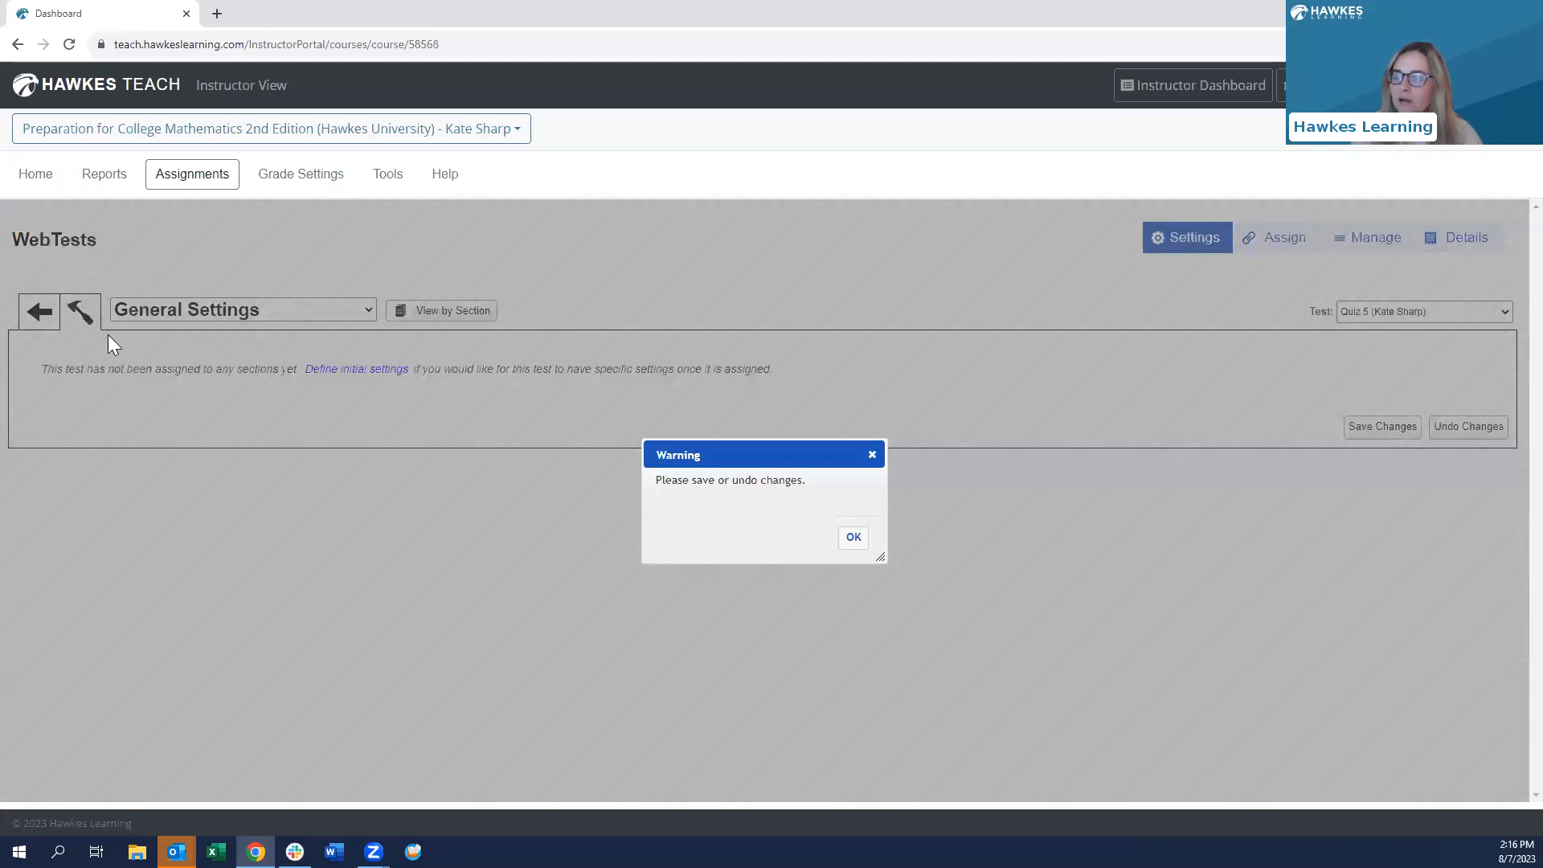
pyautogui.click(853, 538)
pyautogui.click(1382, 434)
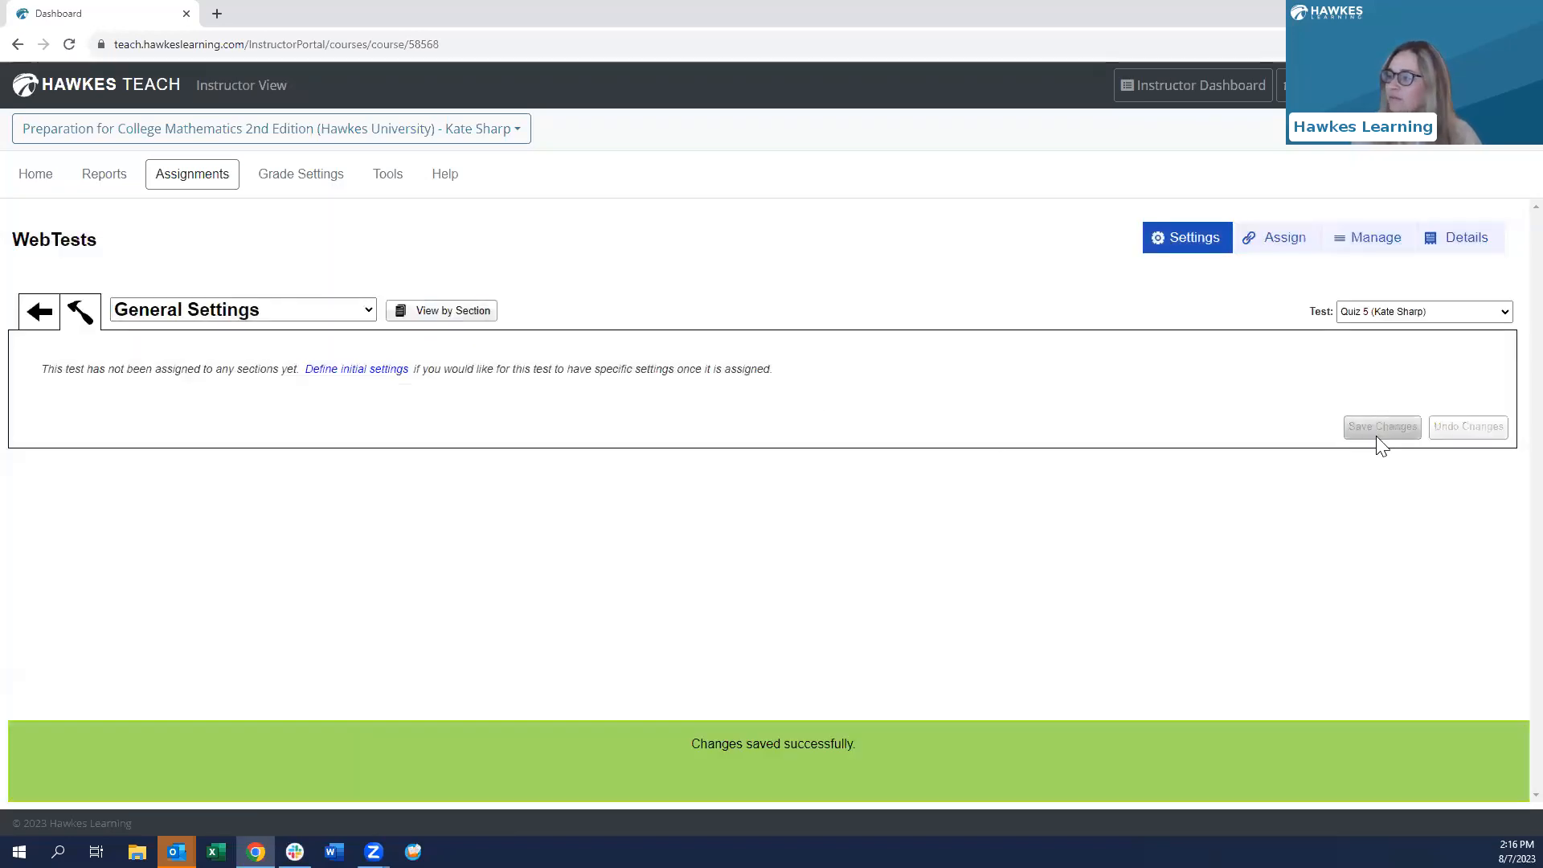
pyautogui.click(38, 316)
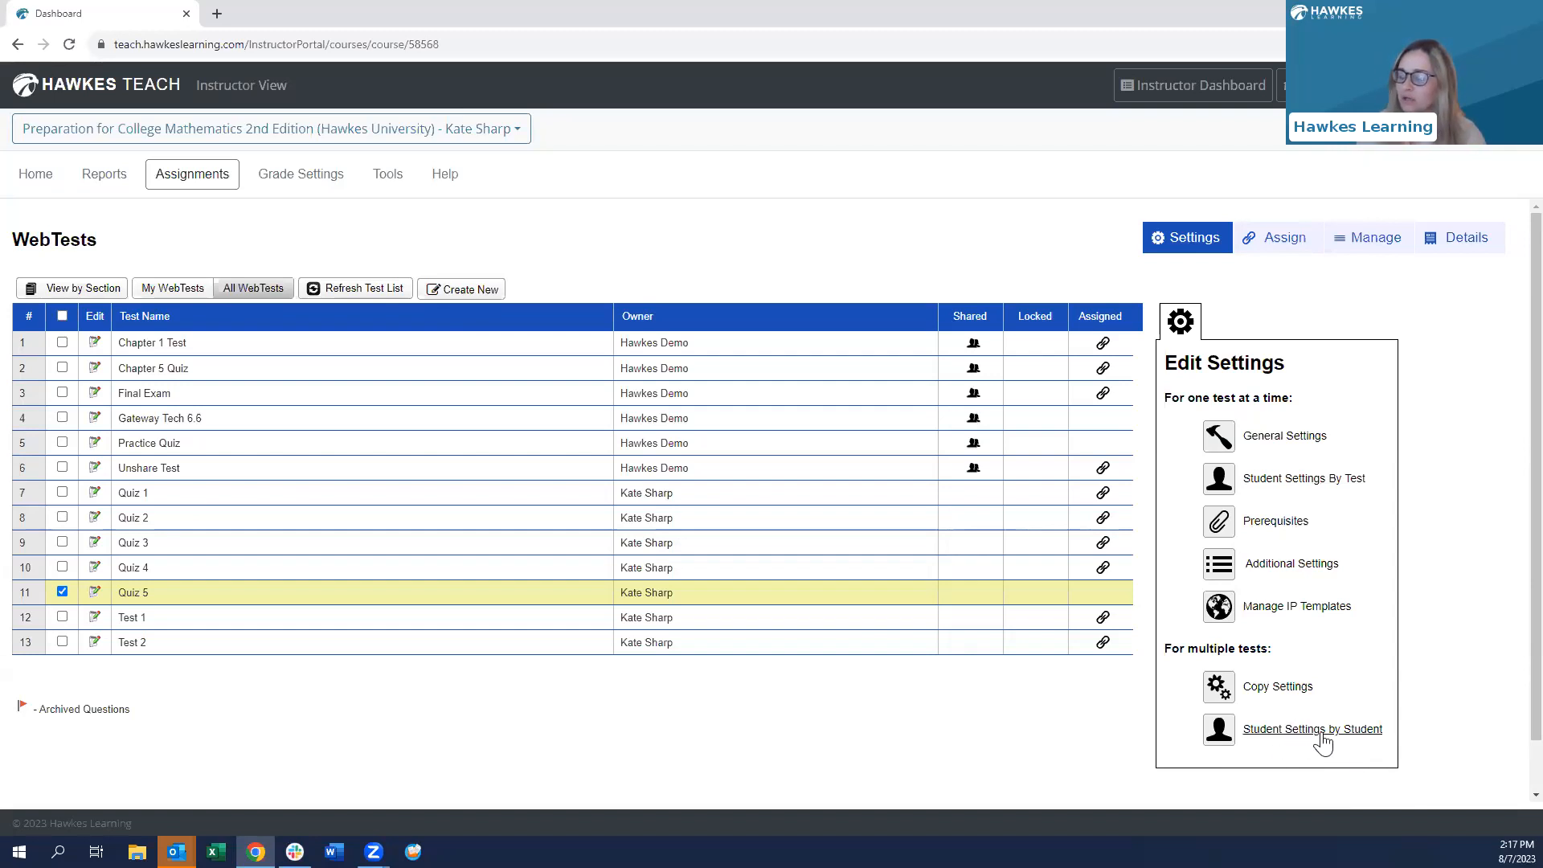
# - Open Quiz 5's Additional Settings from the Edit Settings panel
pyautogui.click(1289, 565)
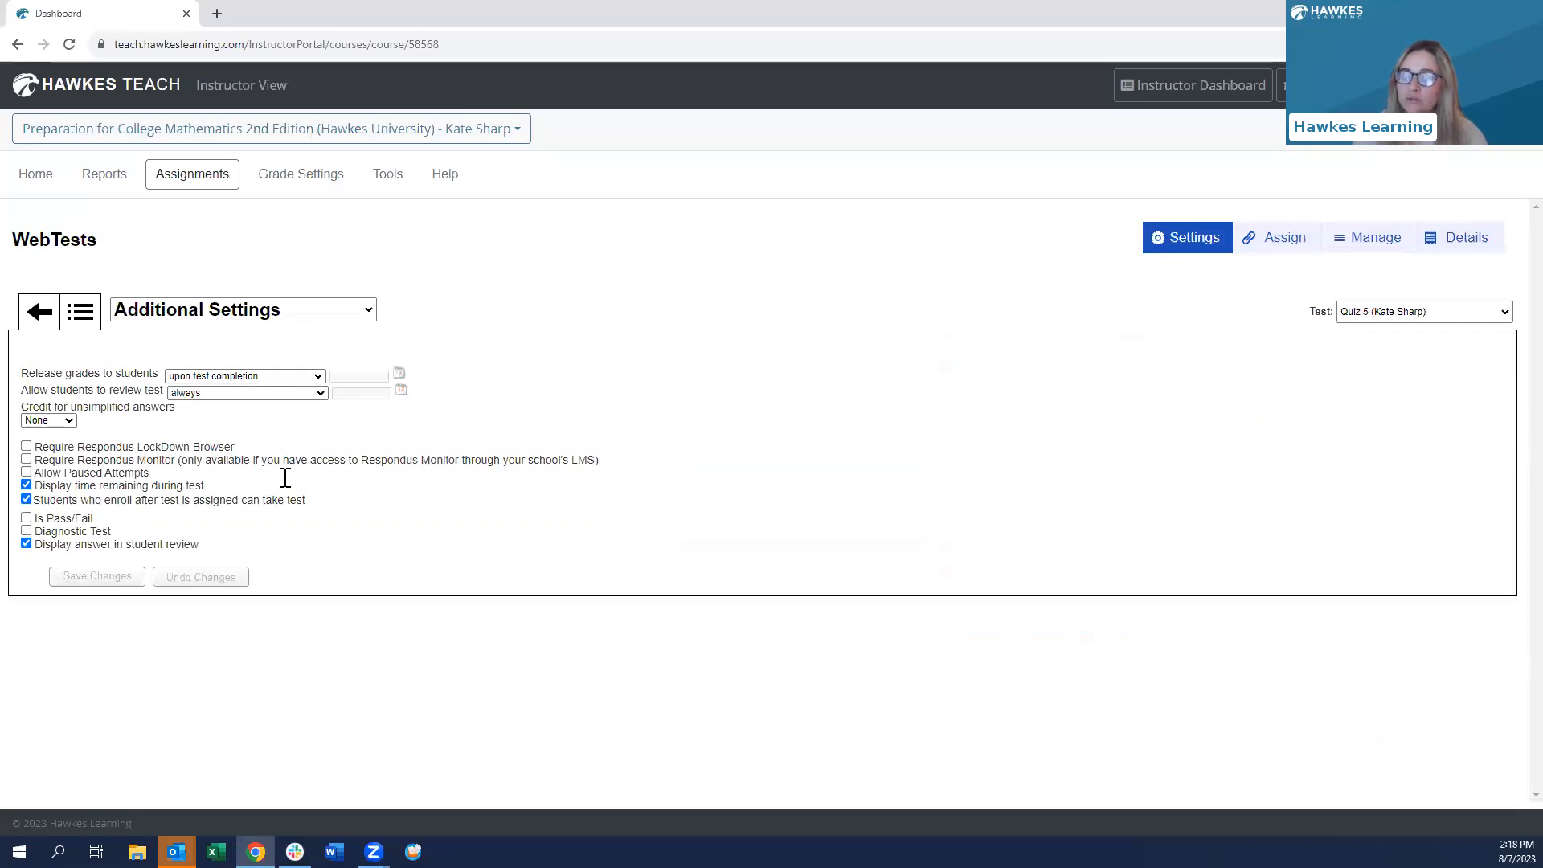
# - Keep grades released upon completion and allow test review only after the end date/time
pyautogui.click(192, 378)
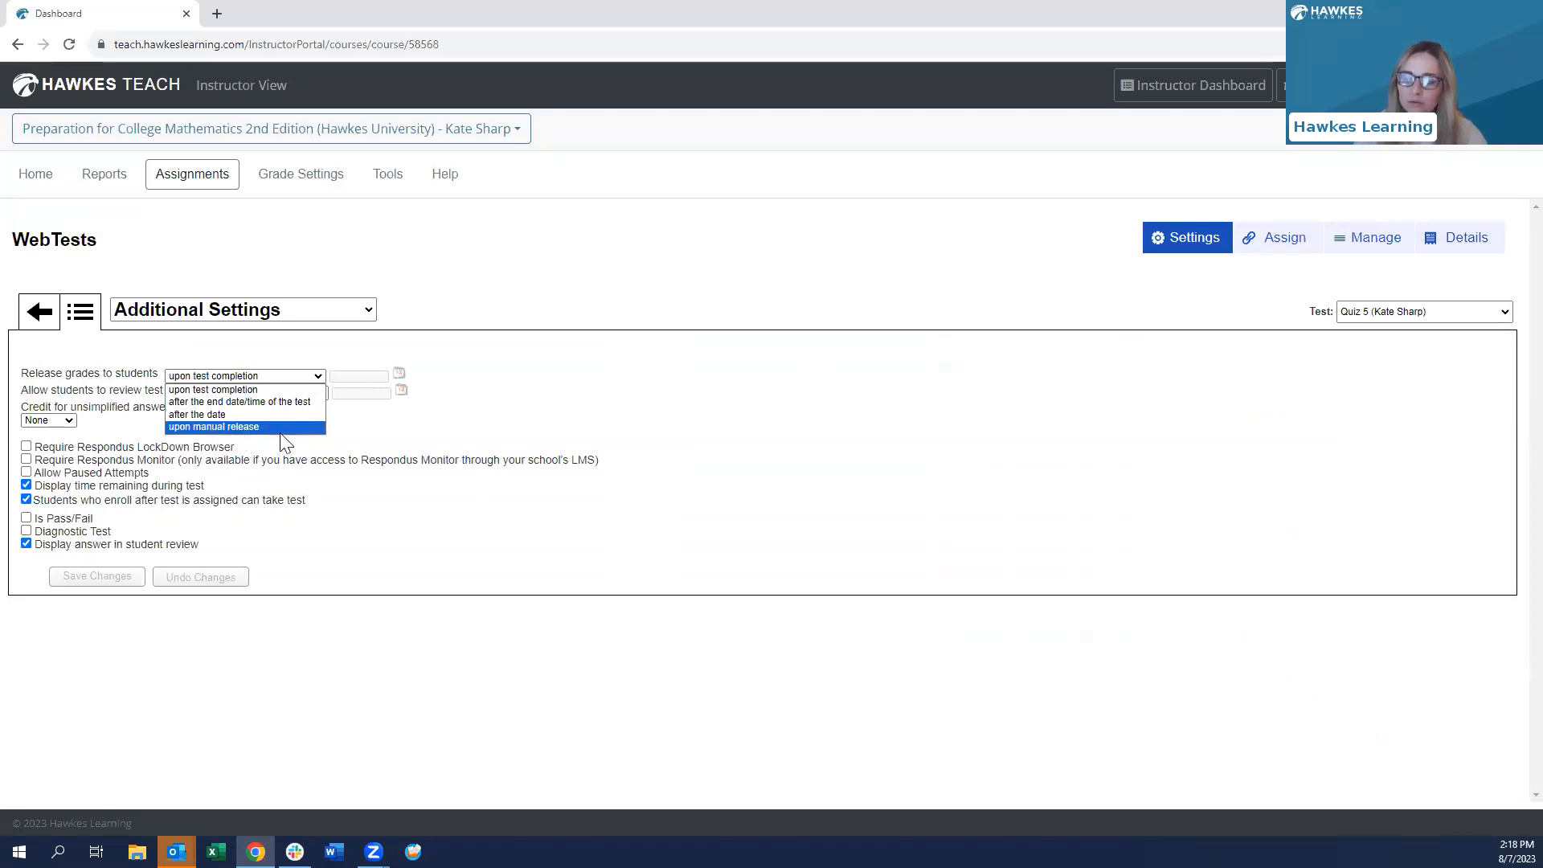
pyautogui.click(241, 389)
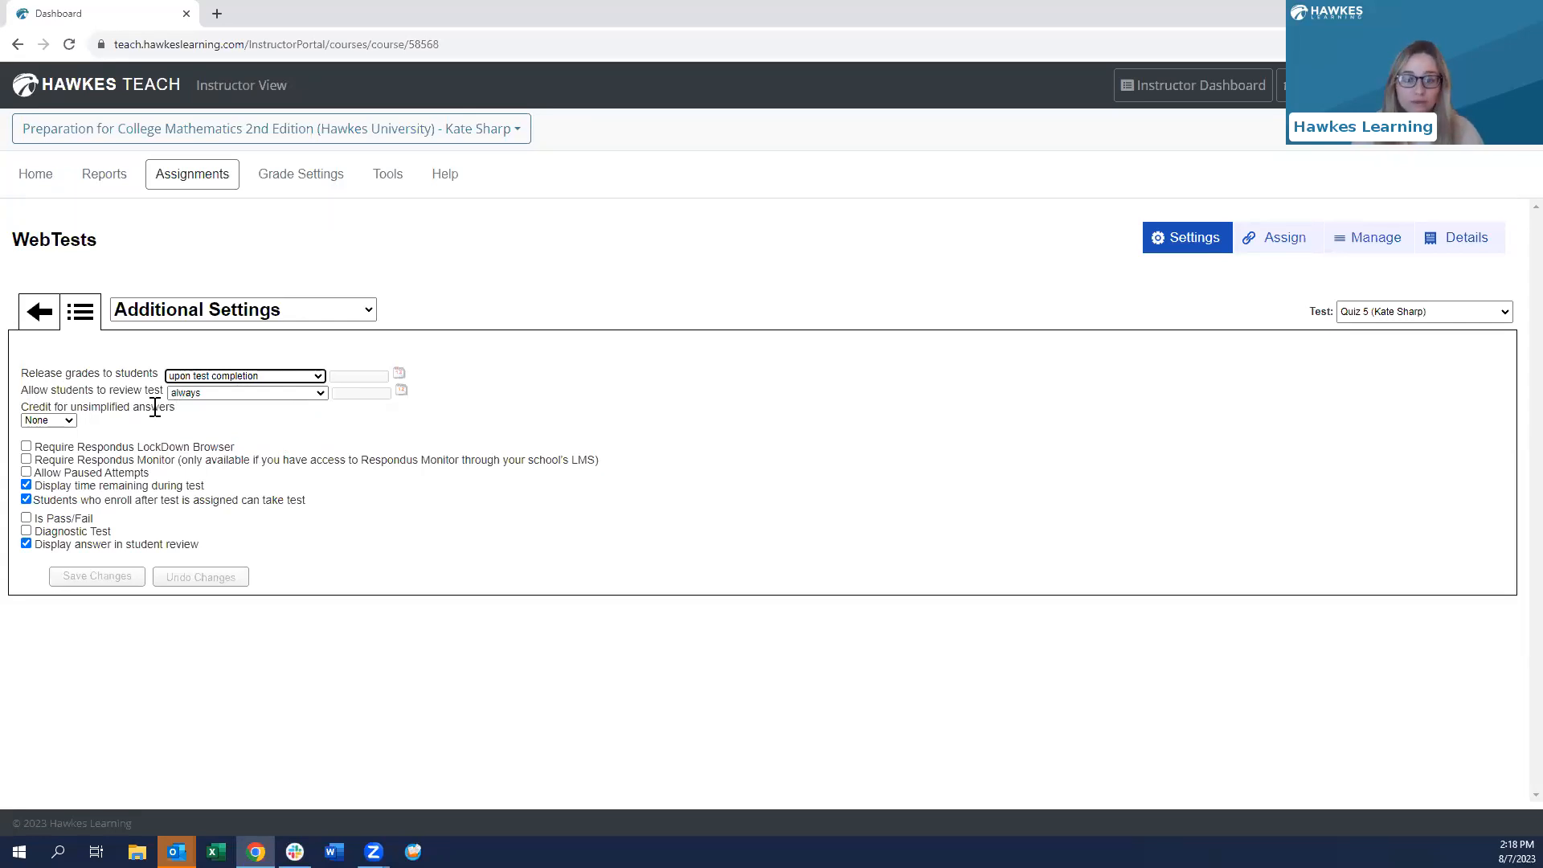
pyautogui.click(203, 393)
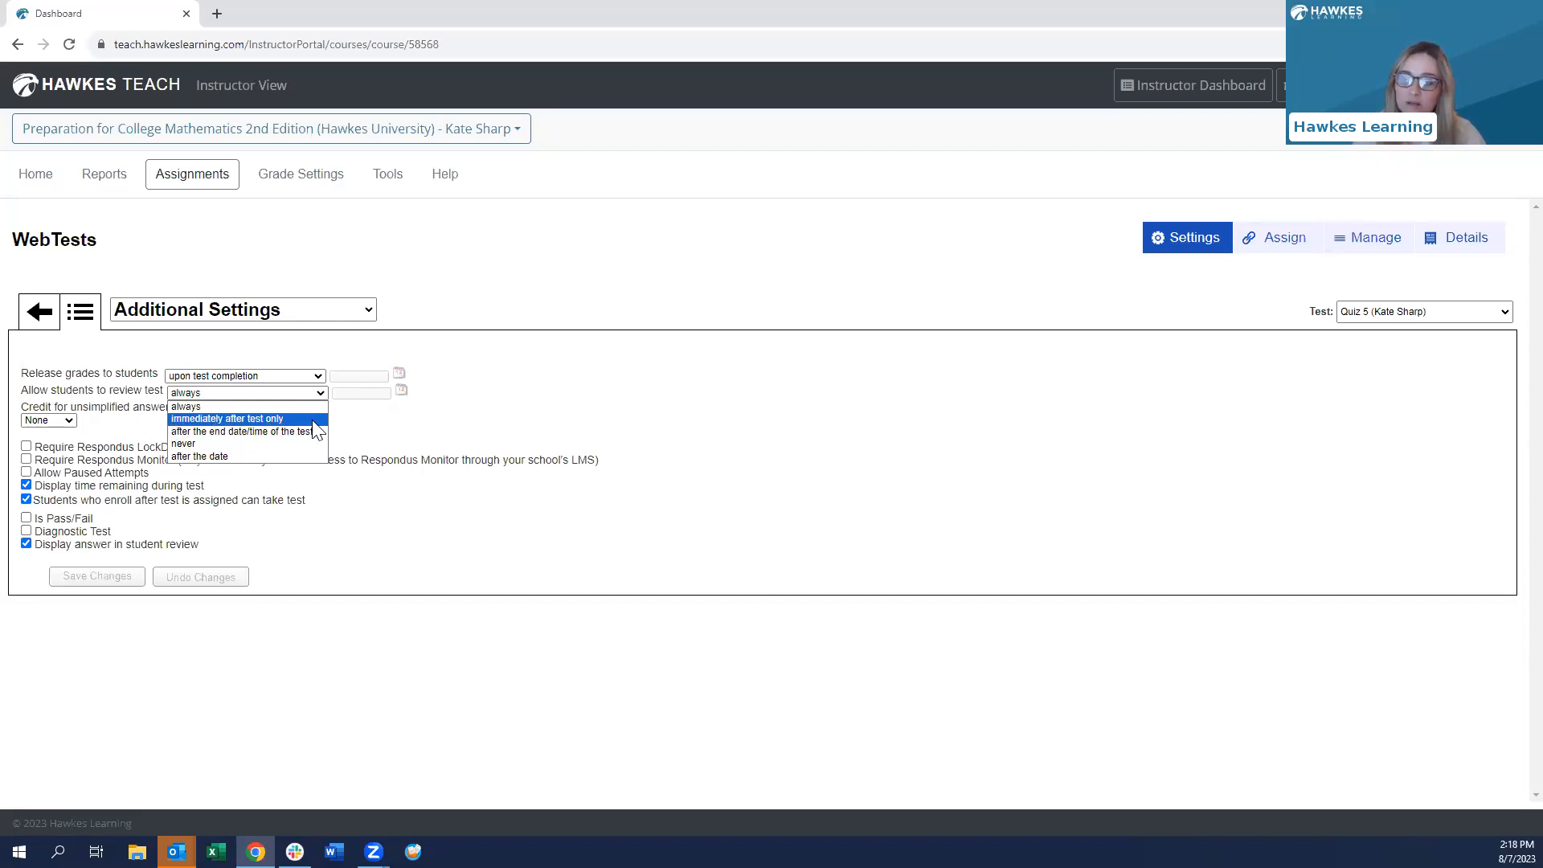
pyautogui.click(220, 434)
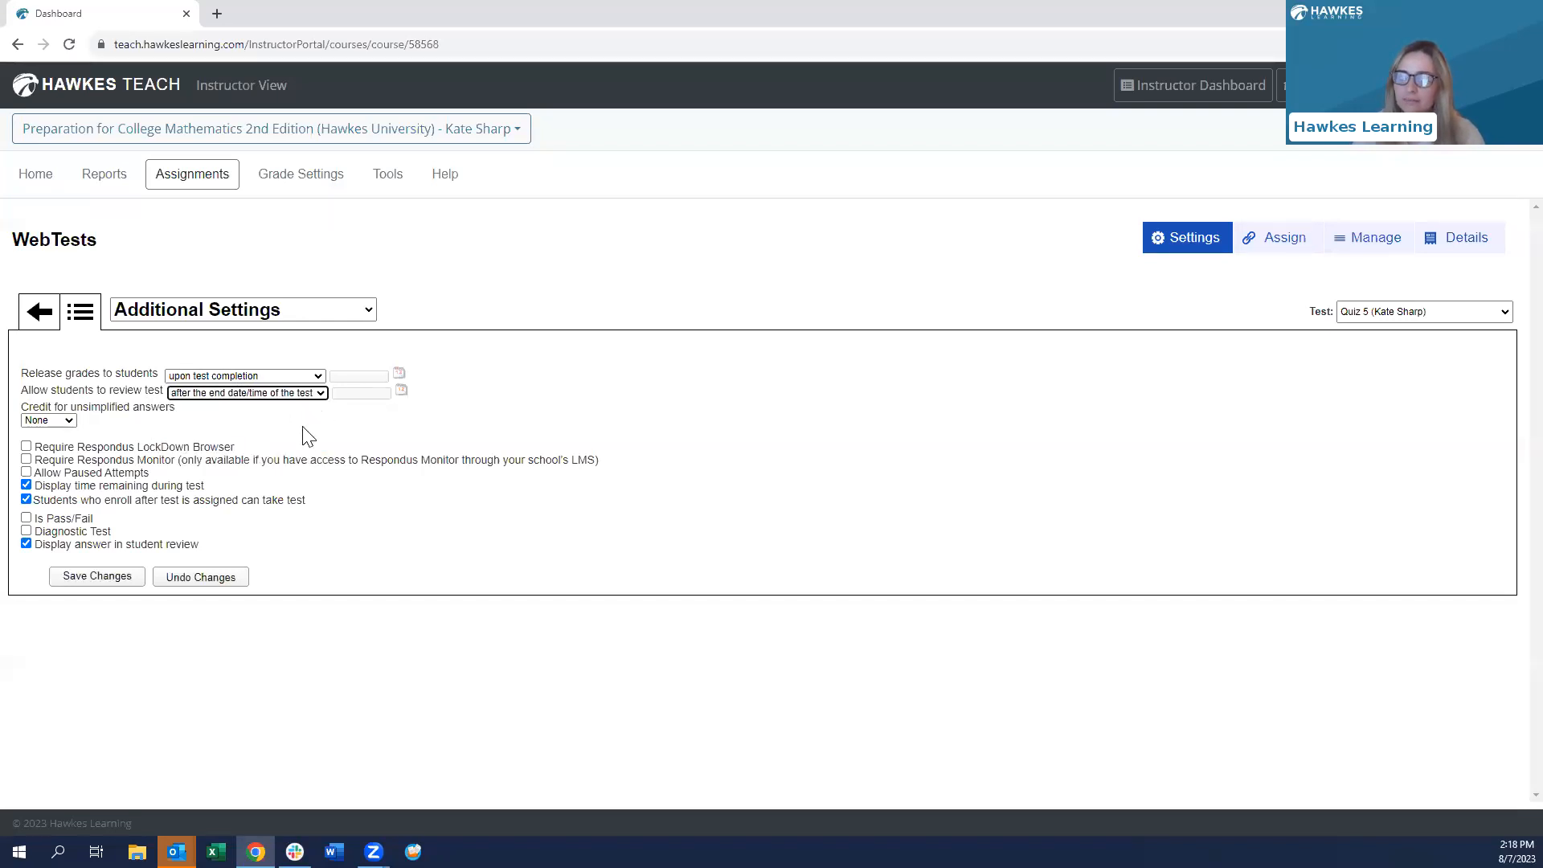
# - Give 50% partial credit for unsimplified answers
pyautogui.click(64, 426)
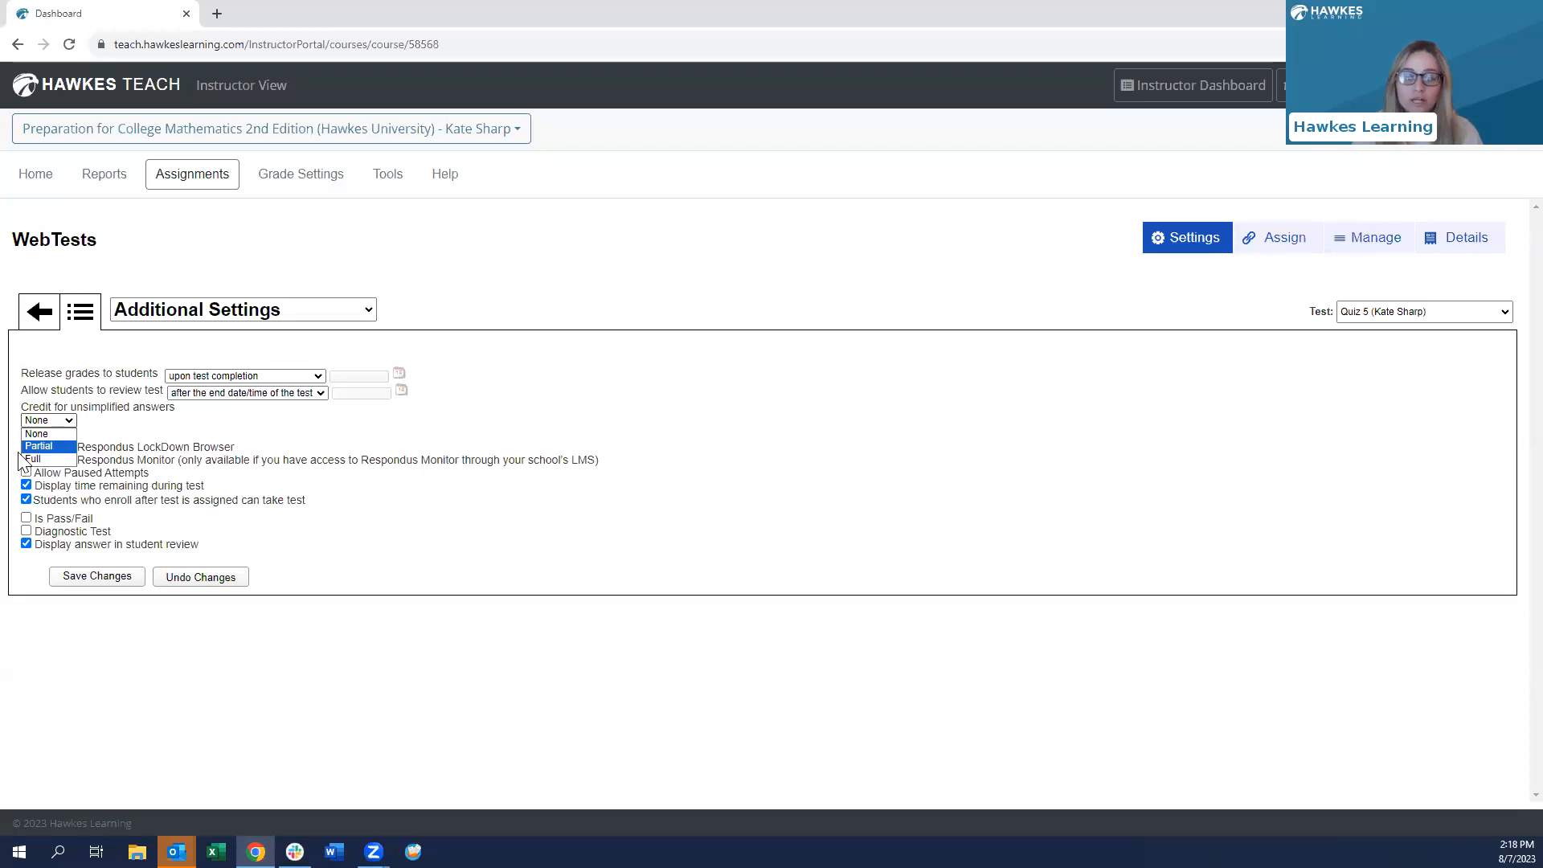
pyautogui.click(39, 446)
pyautogui.click(150, 421)
pyautogui.press('BackSpace')
pyautogui.write('50')
pyautogui.click(246, 438)
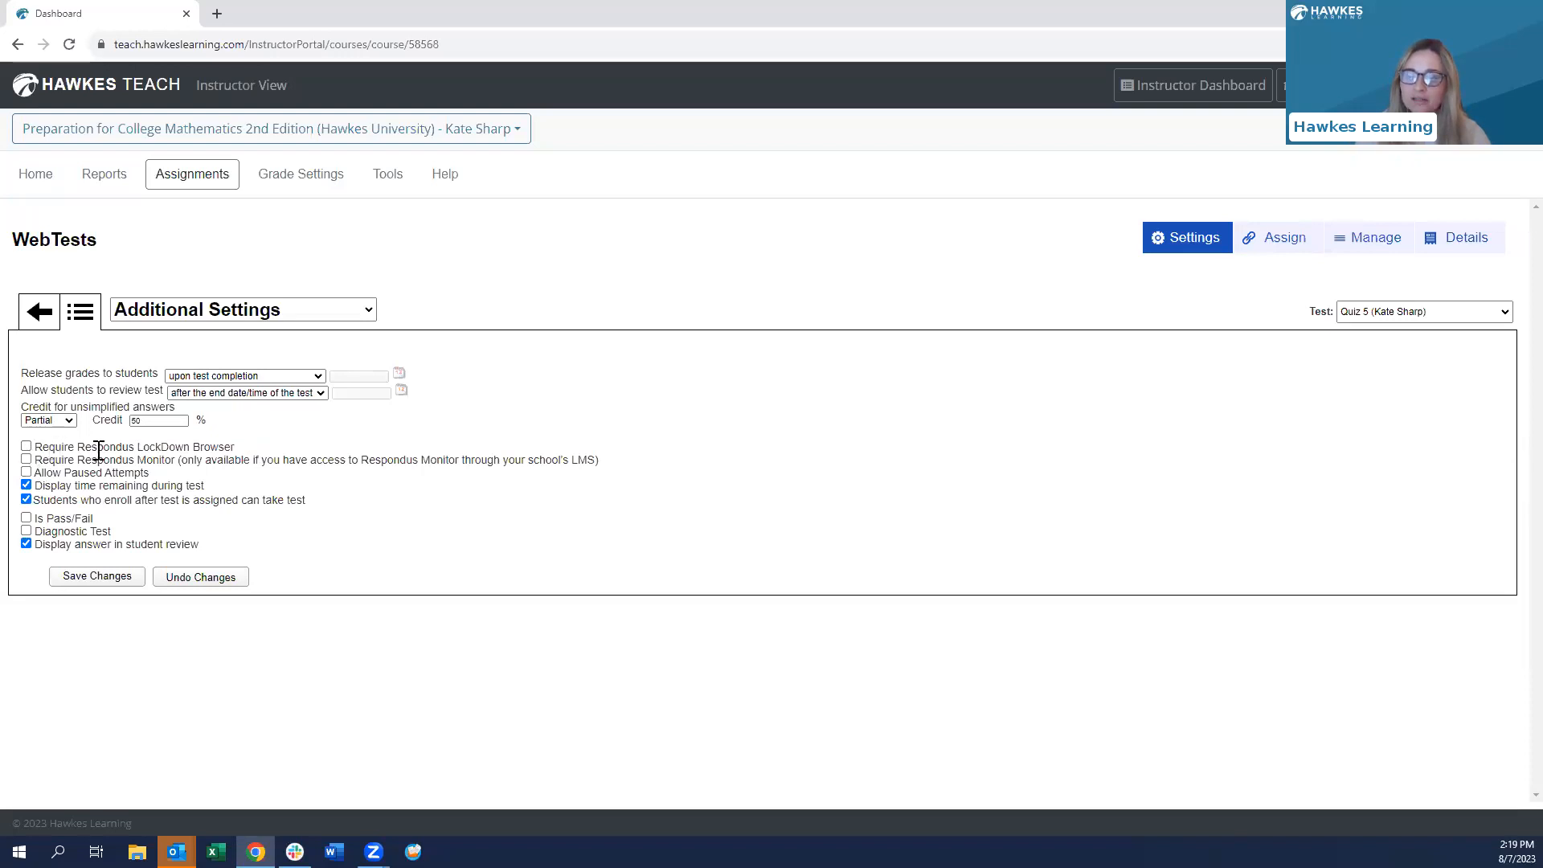
# - Require Respondus LockDown Browser and allow paused attempts
pyautogui.click(27, 447)
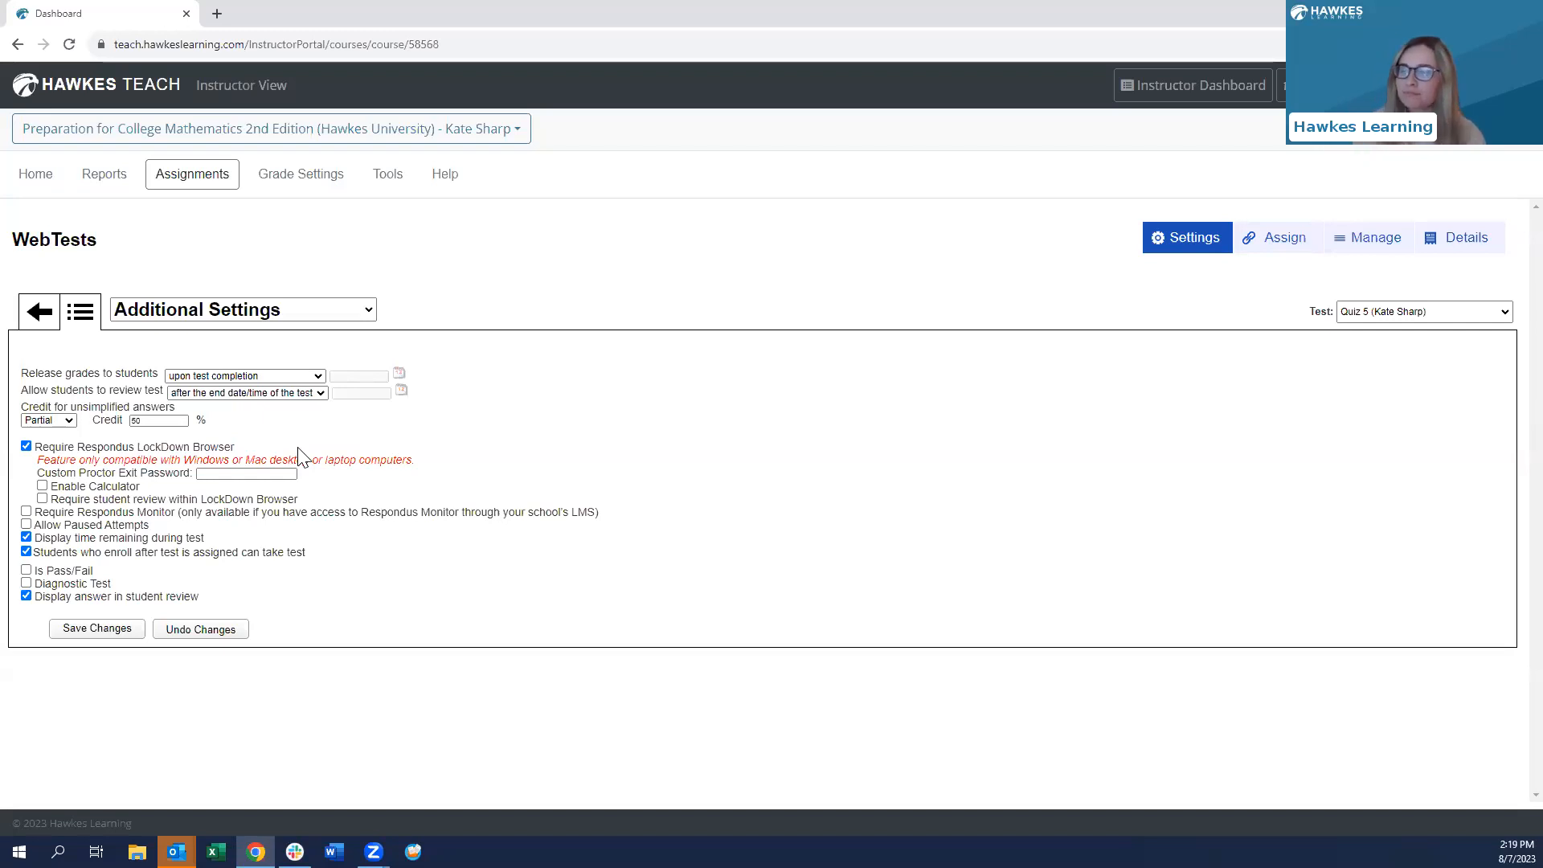
pyautogui.click(26, 524)
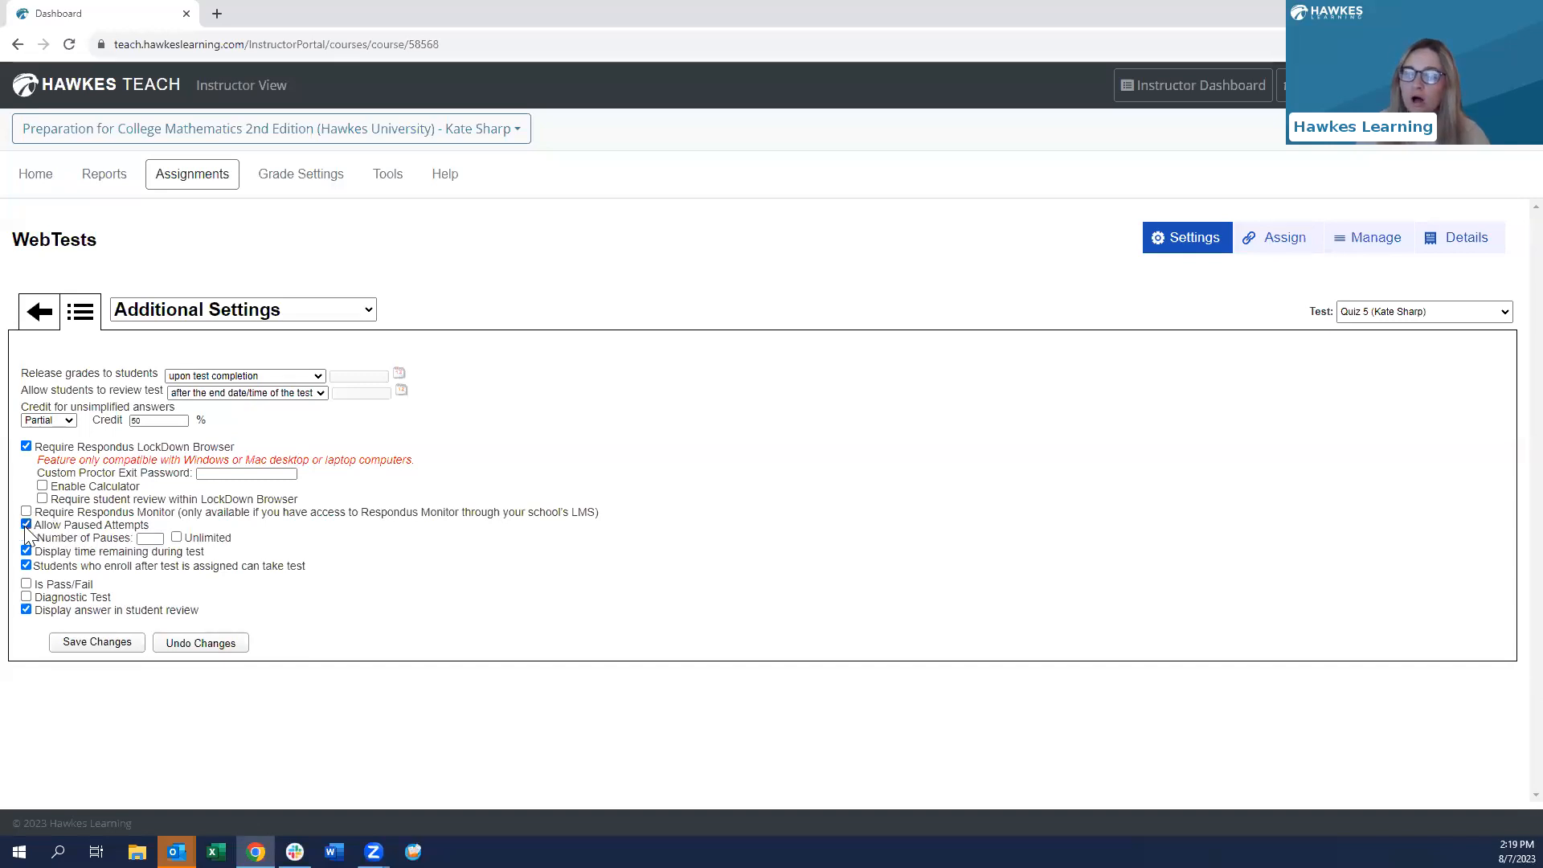
pyautogui.click(150, 538)
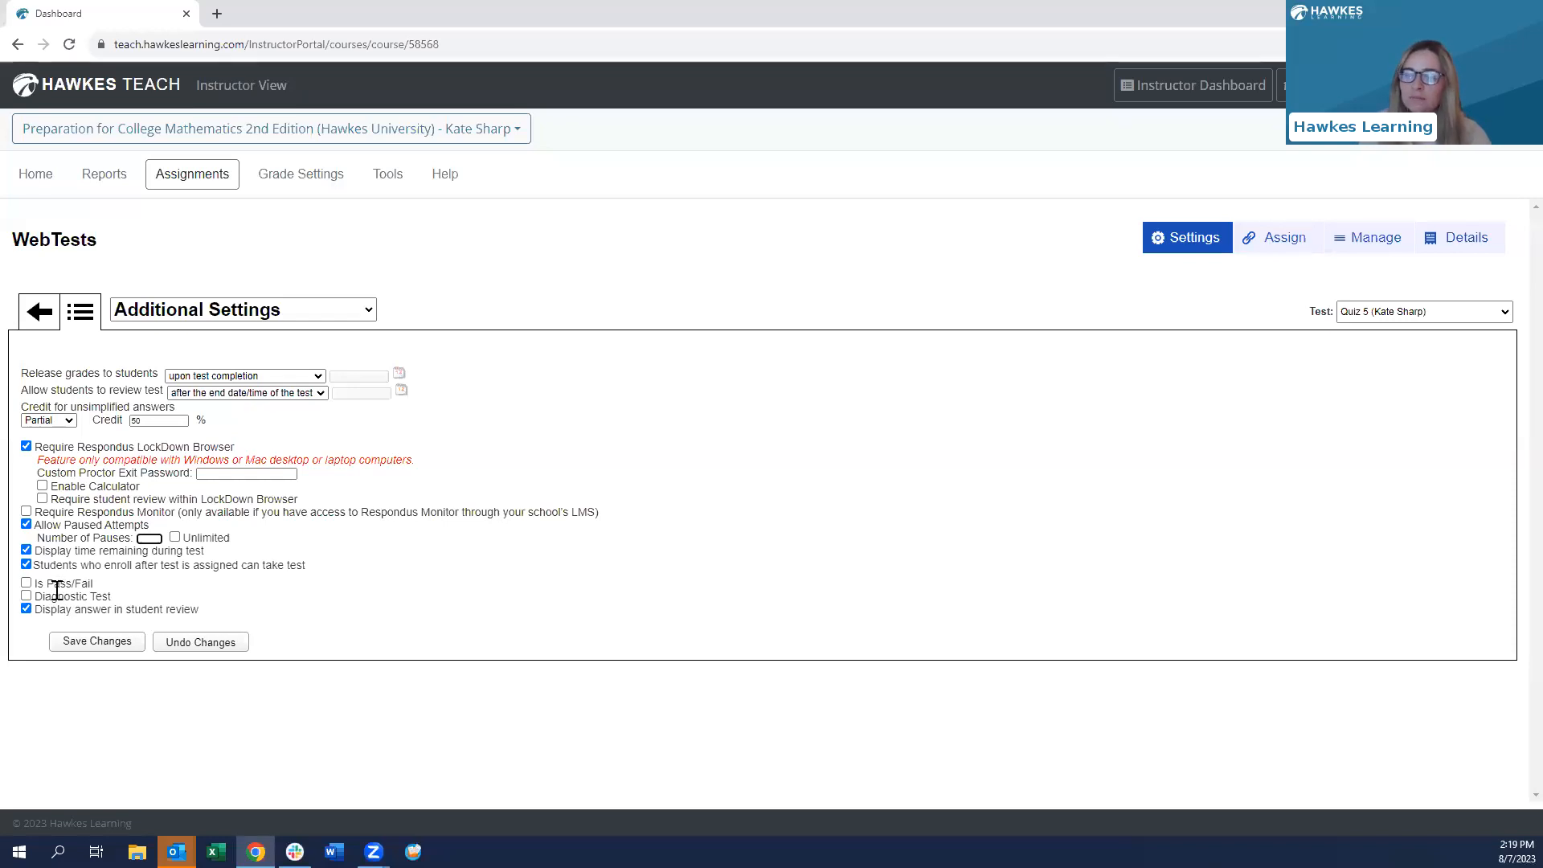
# - Make Quiz 5 pass/fail at minimum grade 80 and diagnostic at 80% proficiency, then save
pyautogui.click(25, 584)
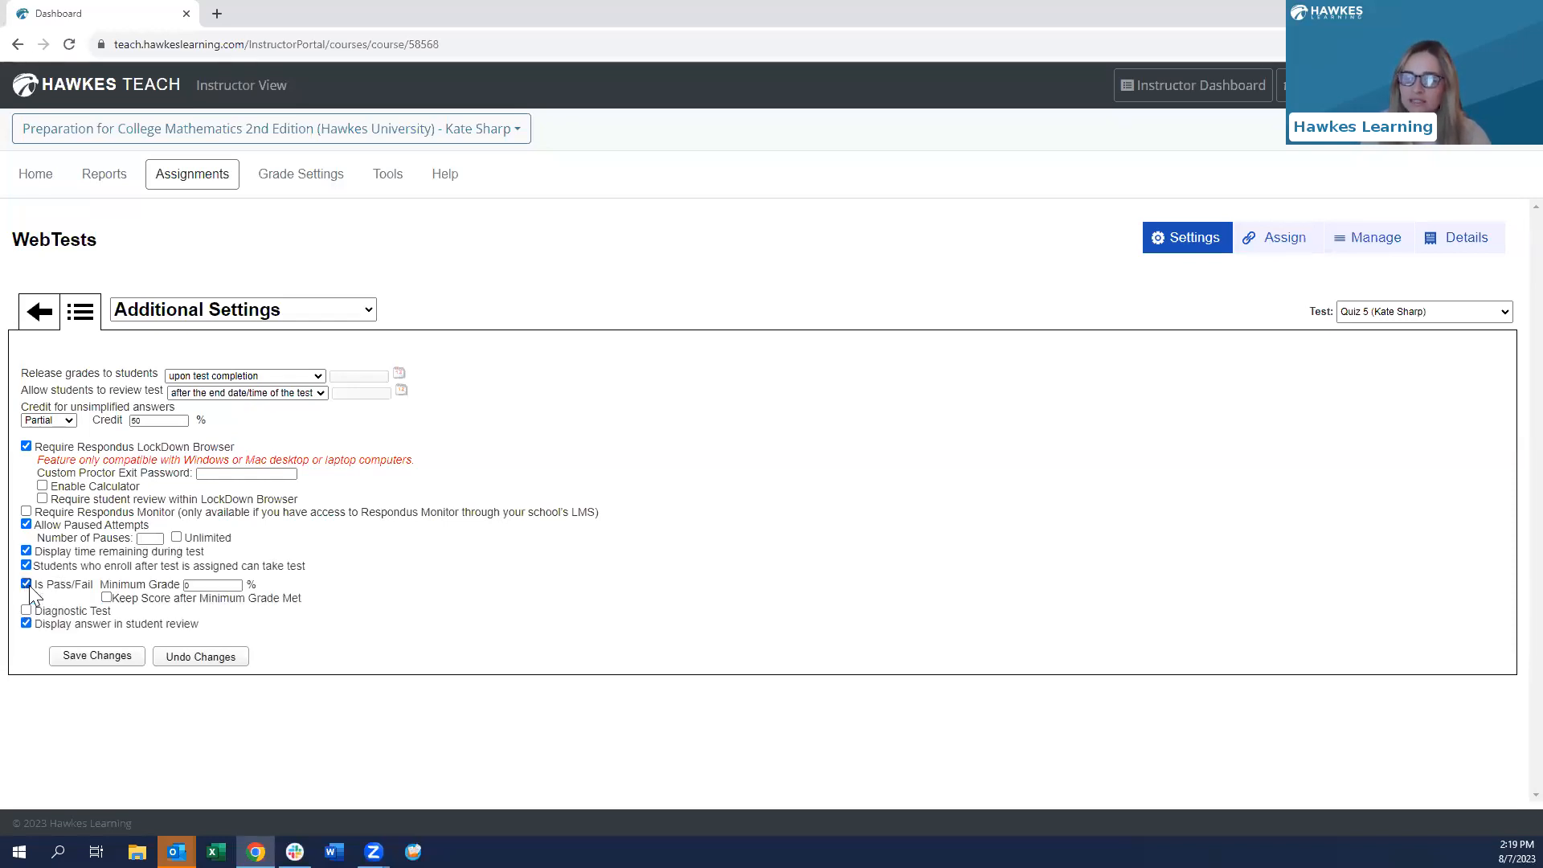
pyautogui.click(196, 584)
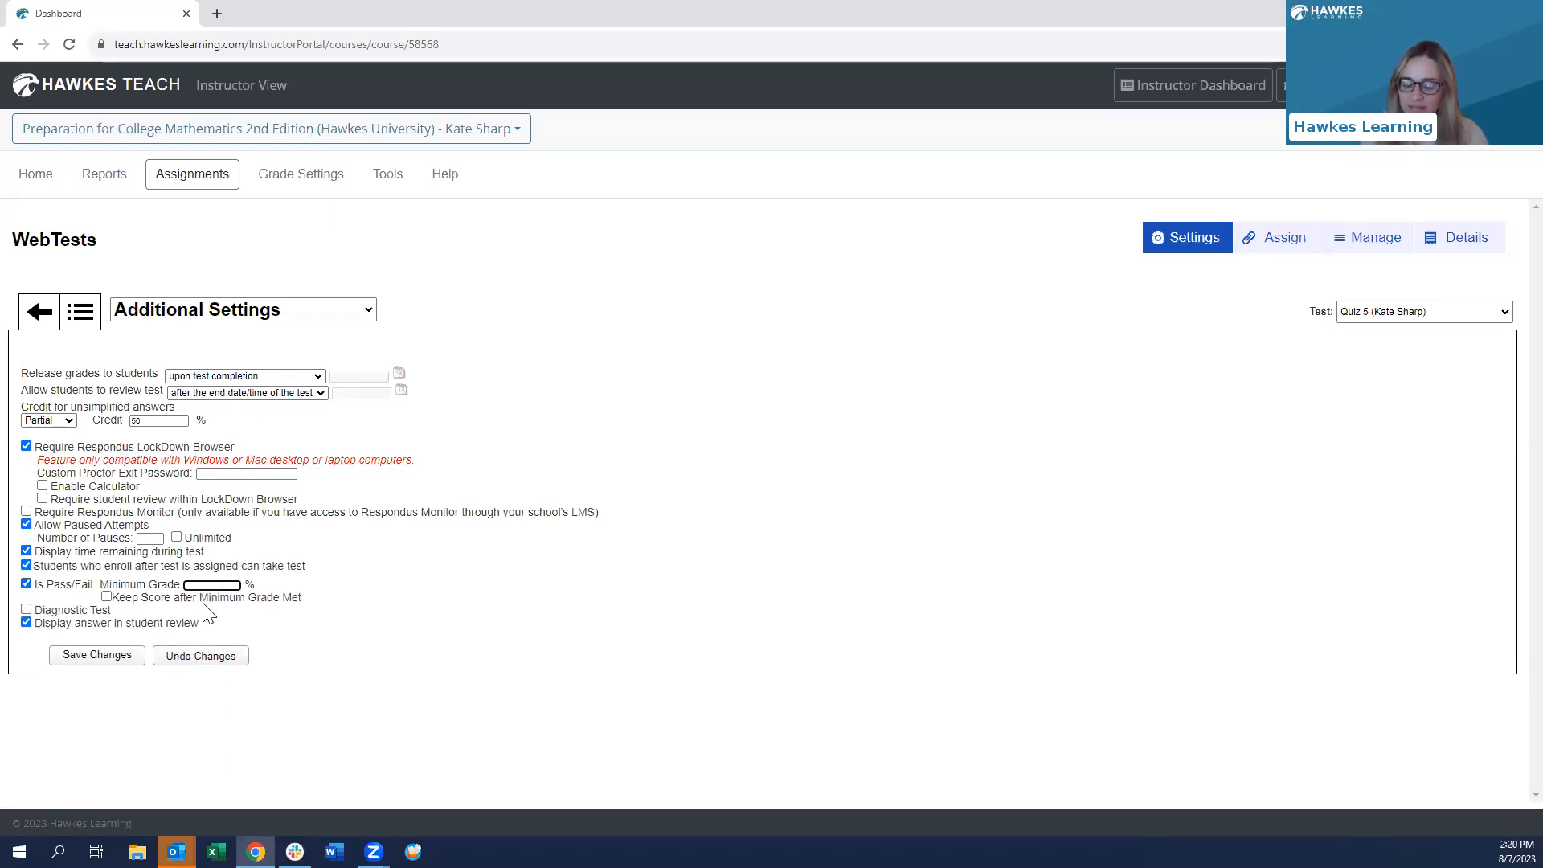
pyautogui.click(308, 590)
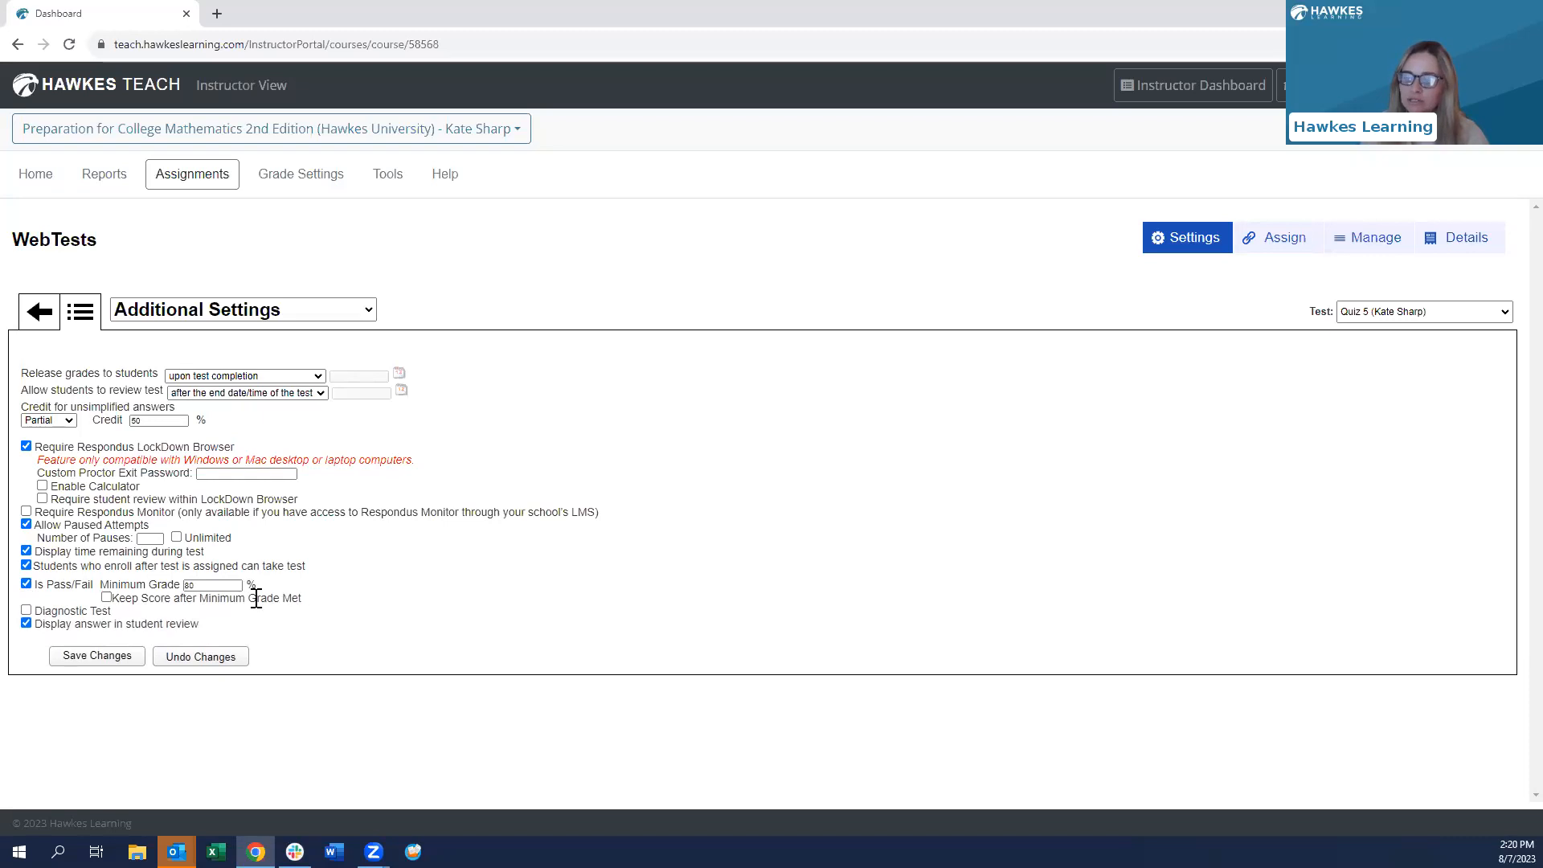
pyautogui.click(27, 610)
pyautogui.click(856, 545)
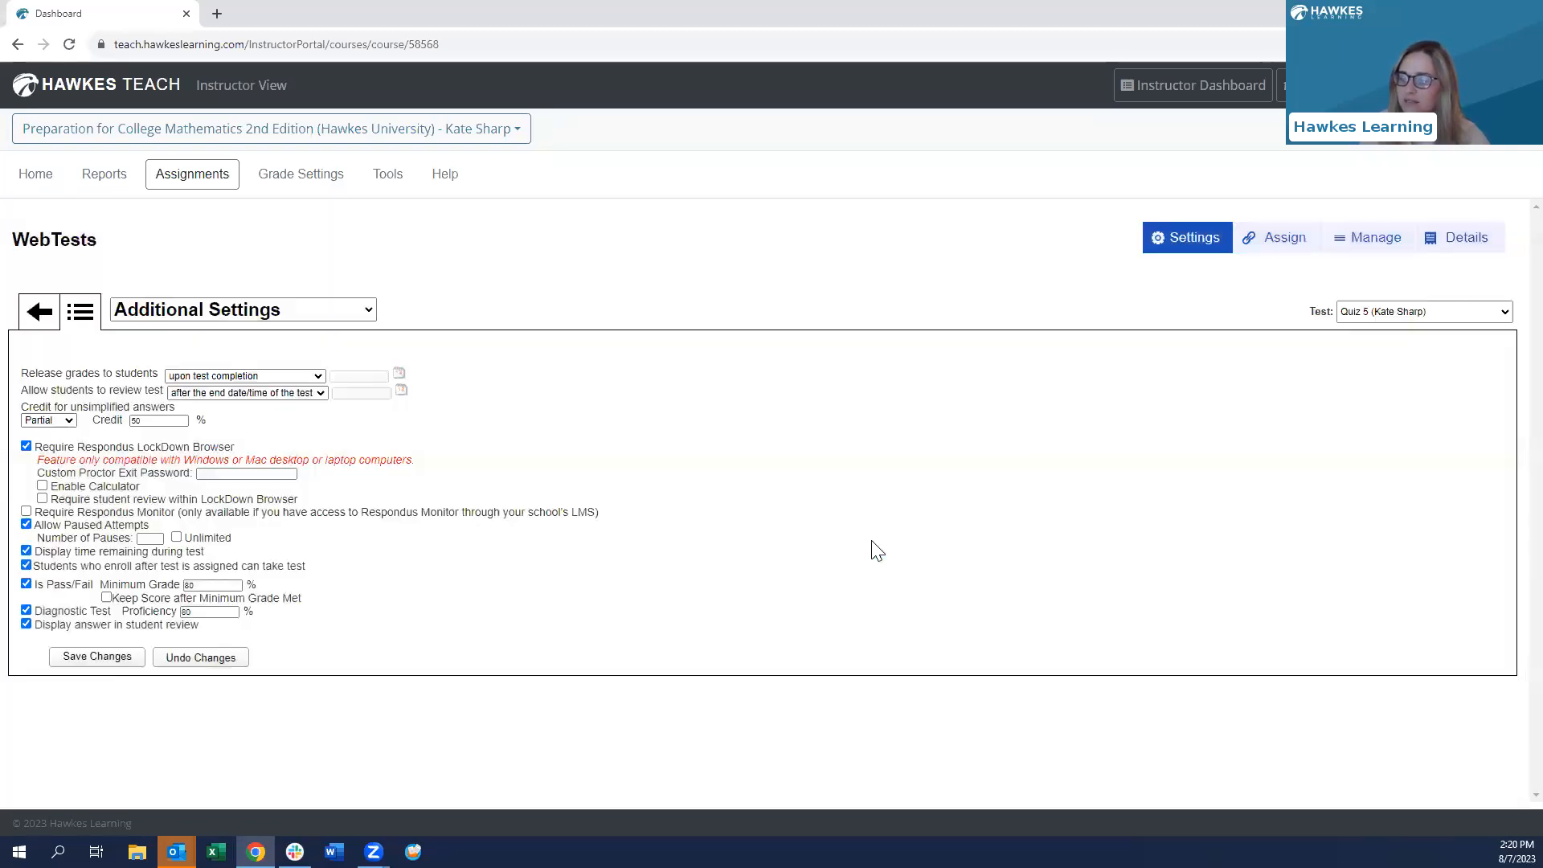
pyautogui.click(195, 612)
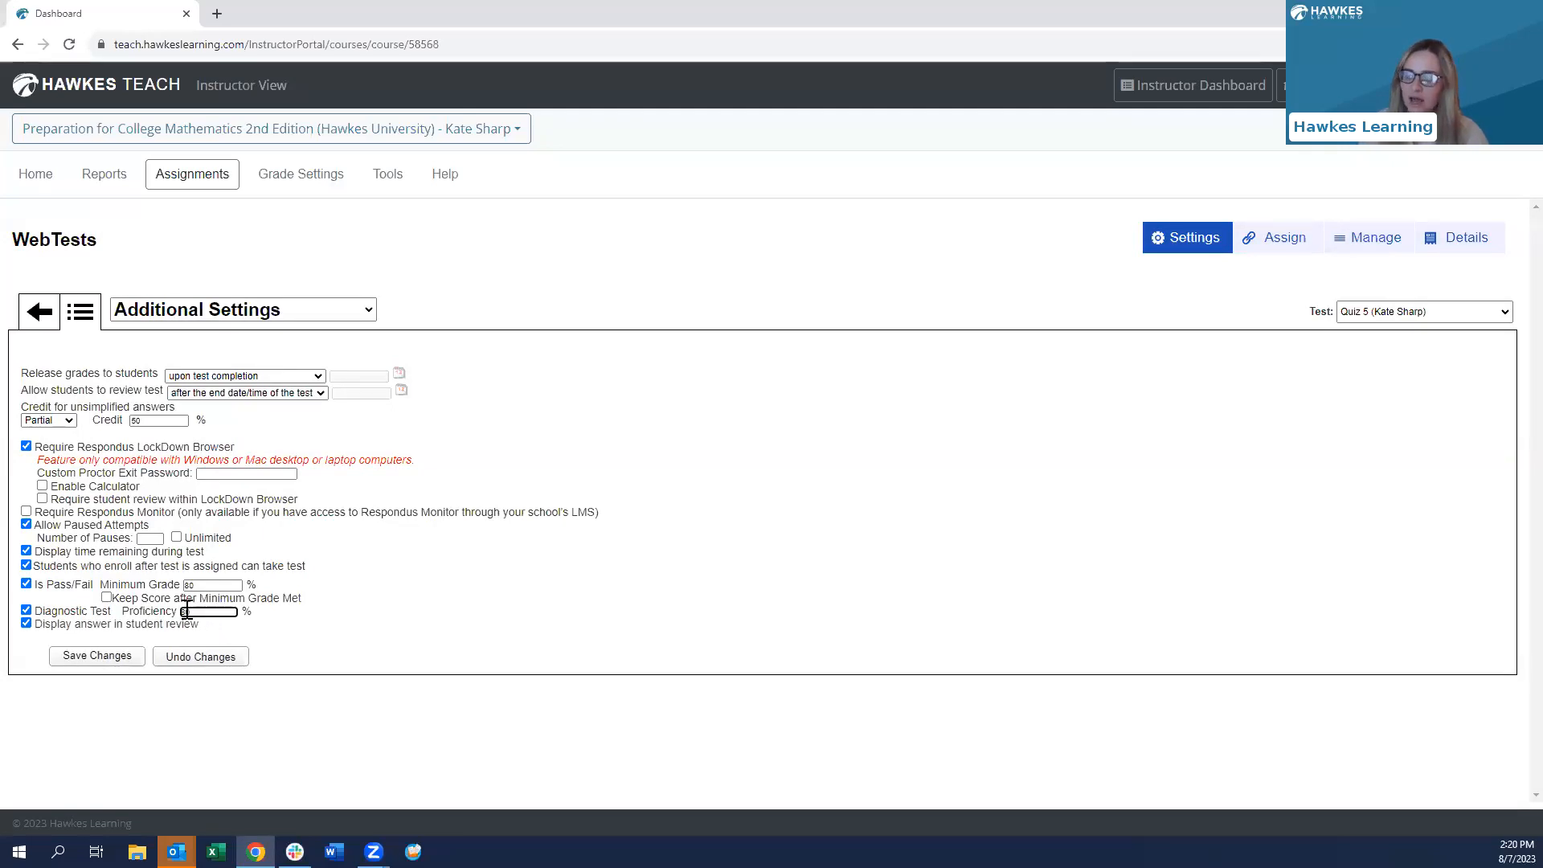
pyautogui.click(279, 625)
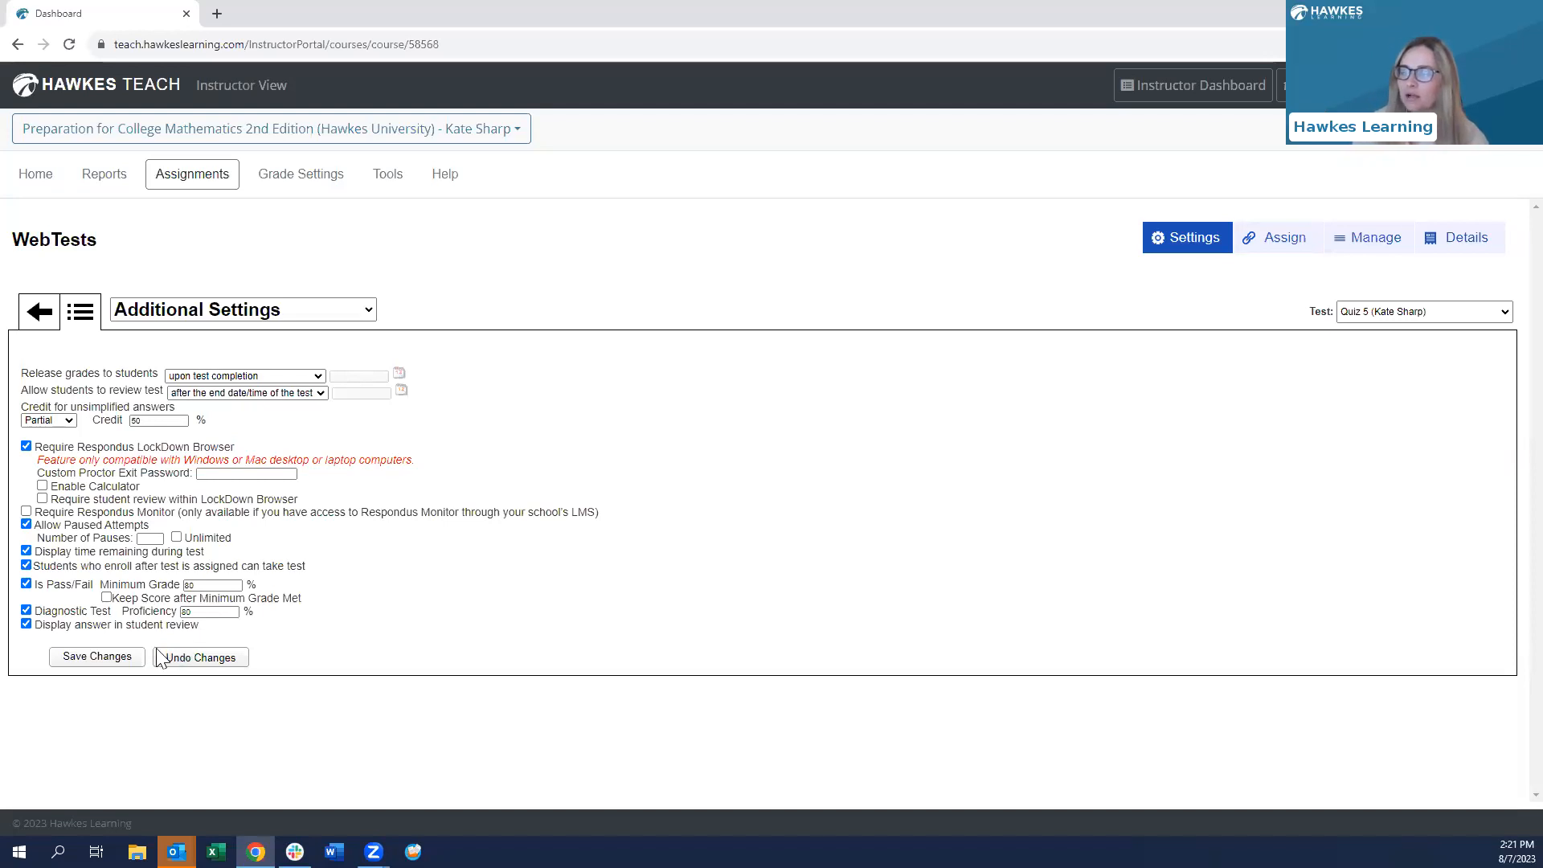
pyautogui.click(126, 654)
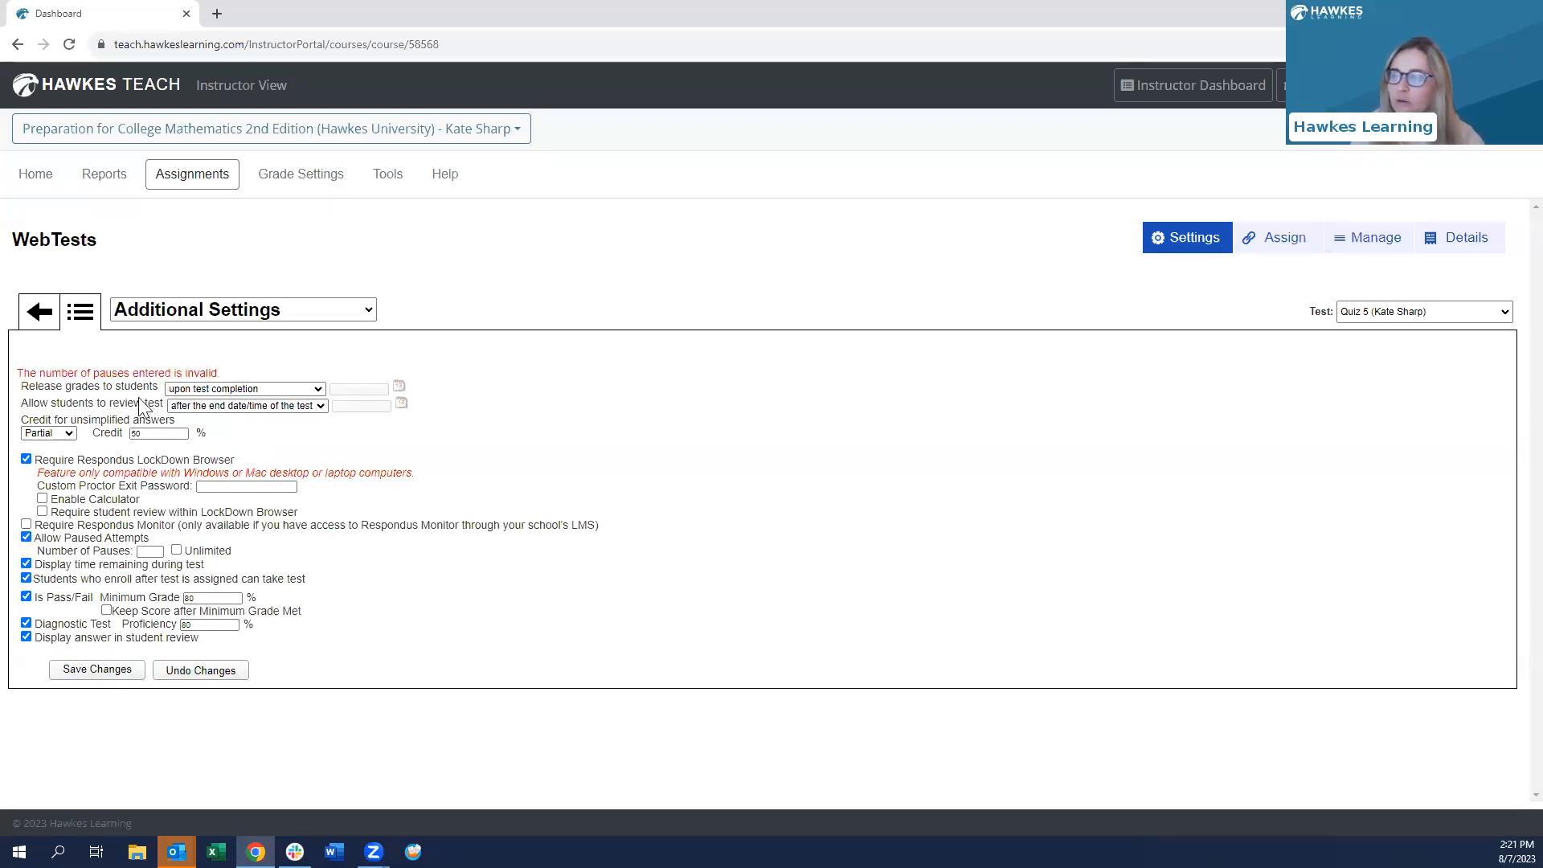
# - Turn off paused attempts, save the additional settings, and go back to the WebTests list
pyautogui.click(25, 538)
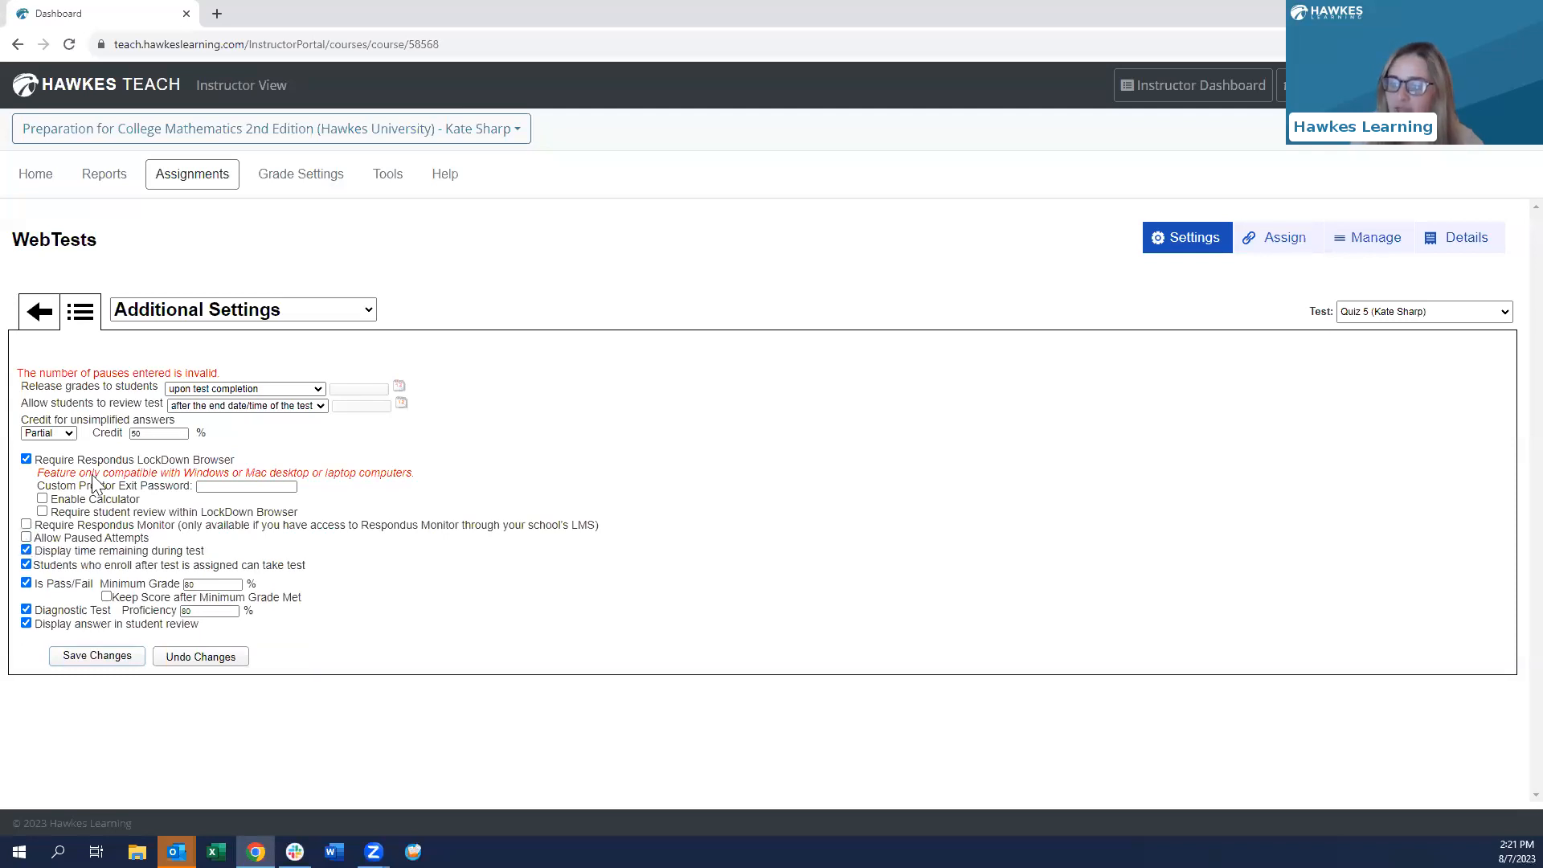
pyautogui.click(84, 658)
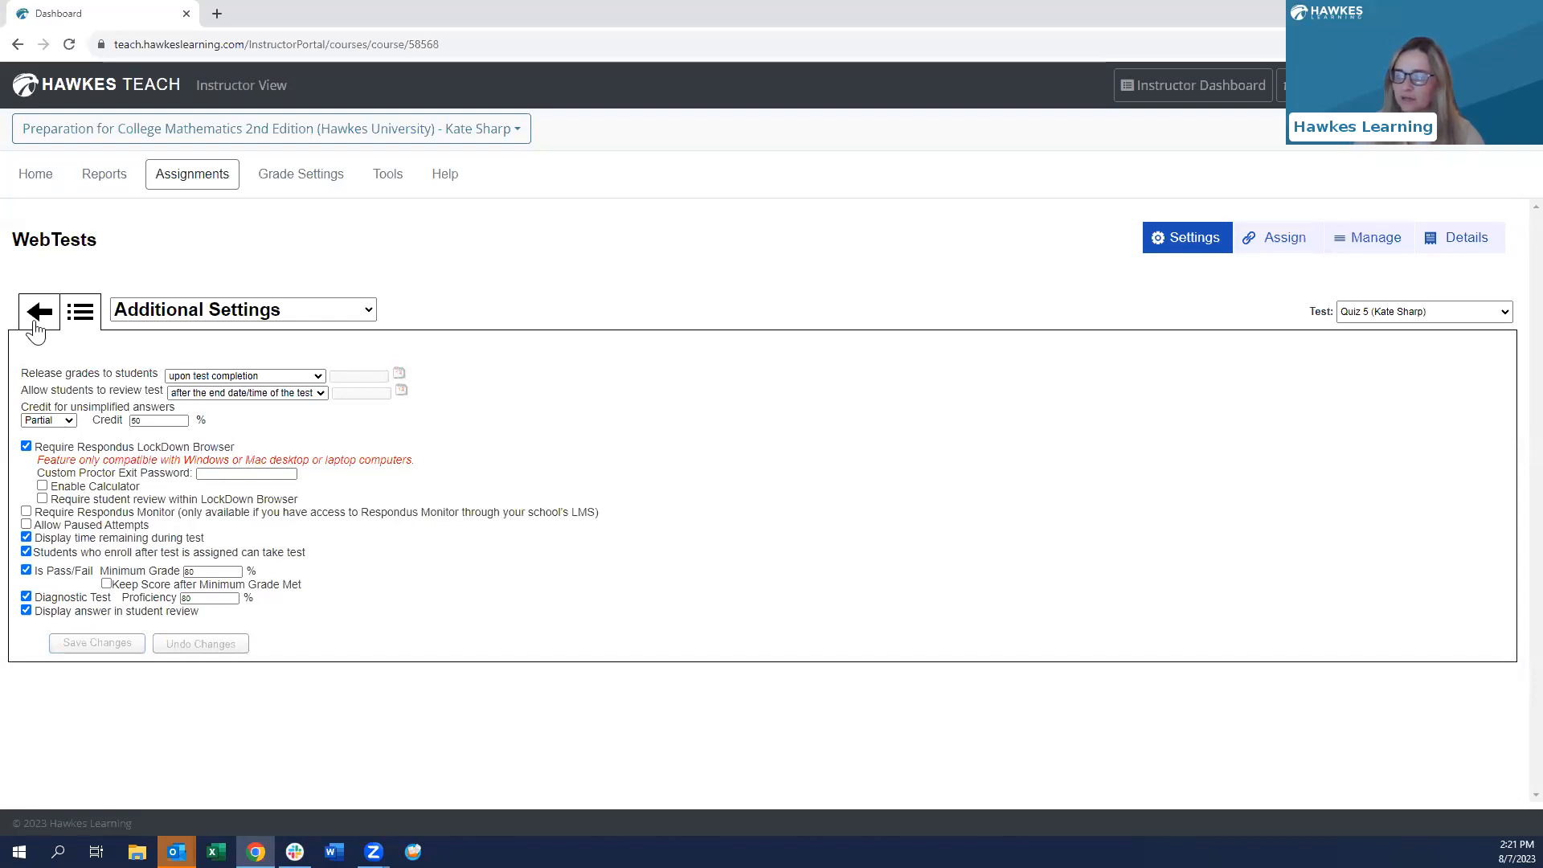
pyautogui.click(35, 321)
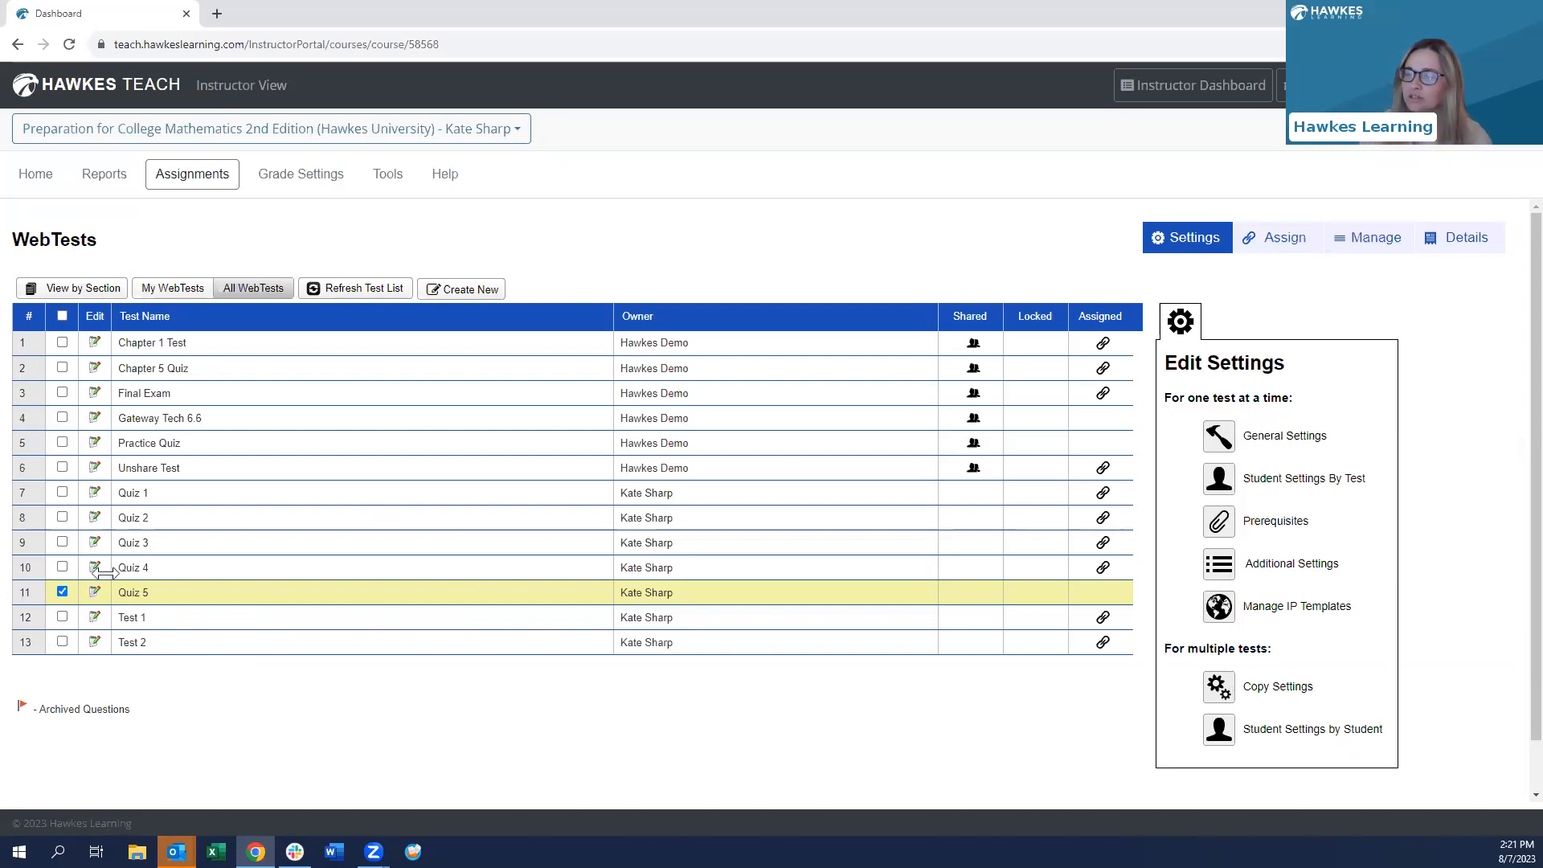
# - Leave only Quiz 5 selected and choose the Hawkes 101 Fall 2023 section in the Assign view
pyautogui.click(62, 567)
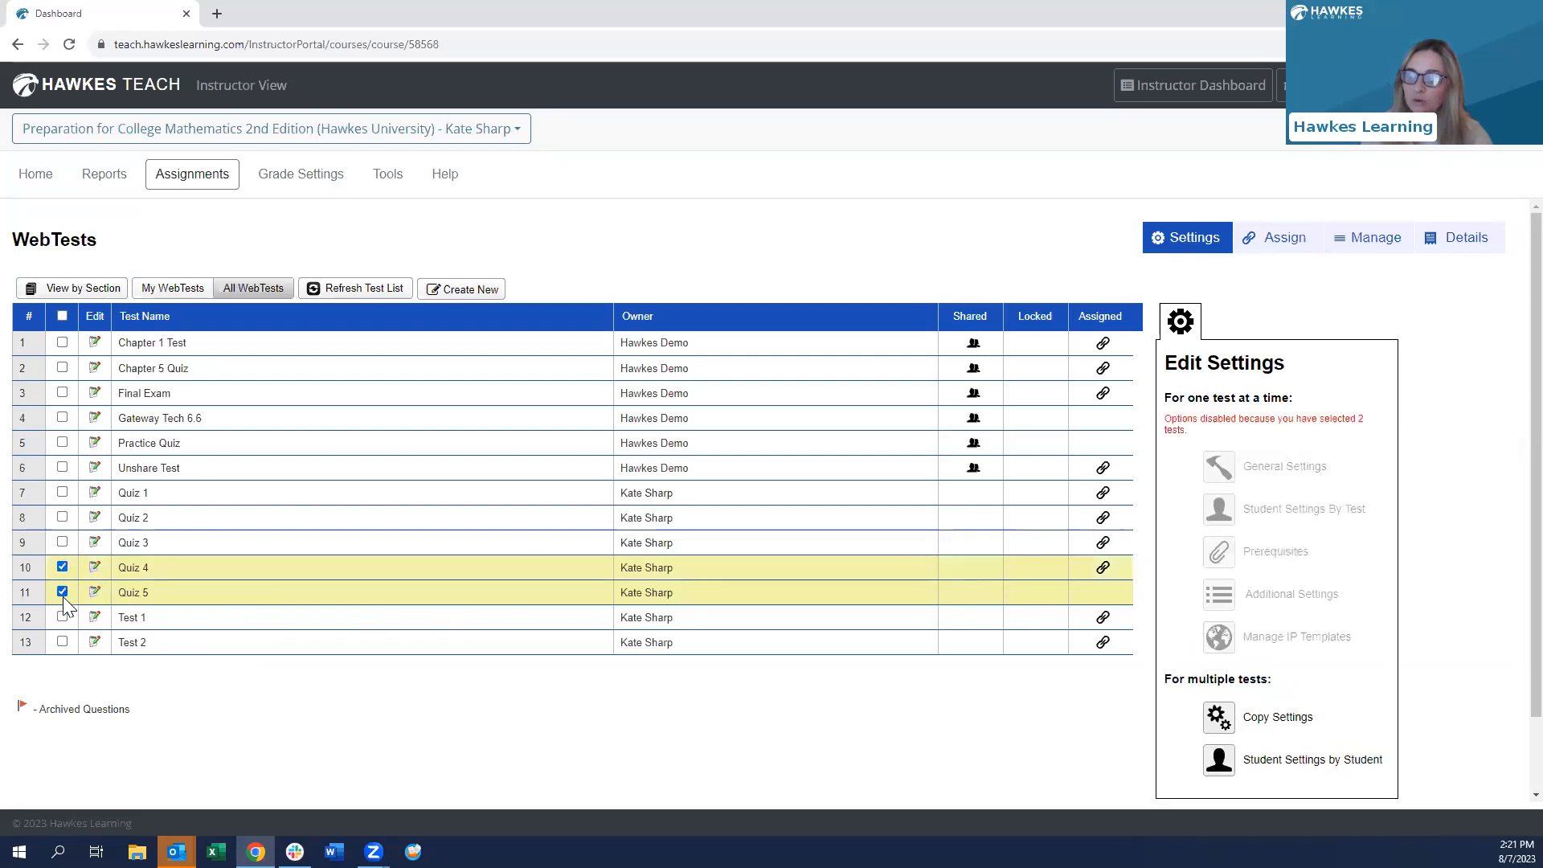
pyautogui.click(62, 567)
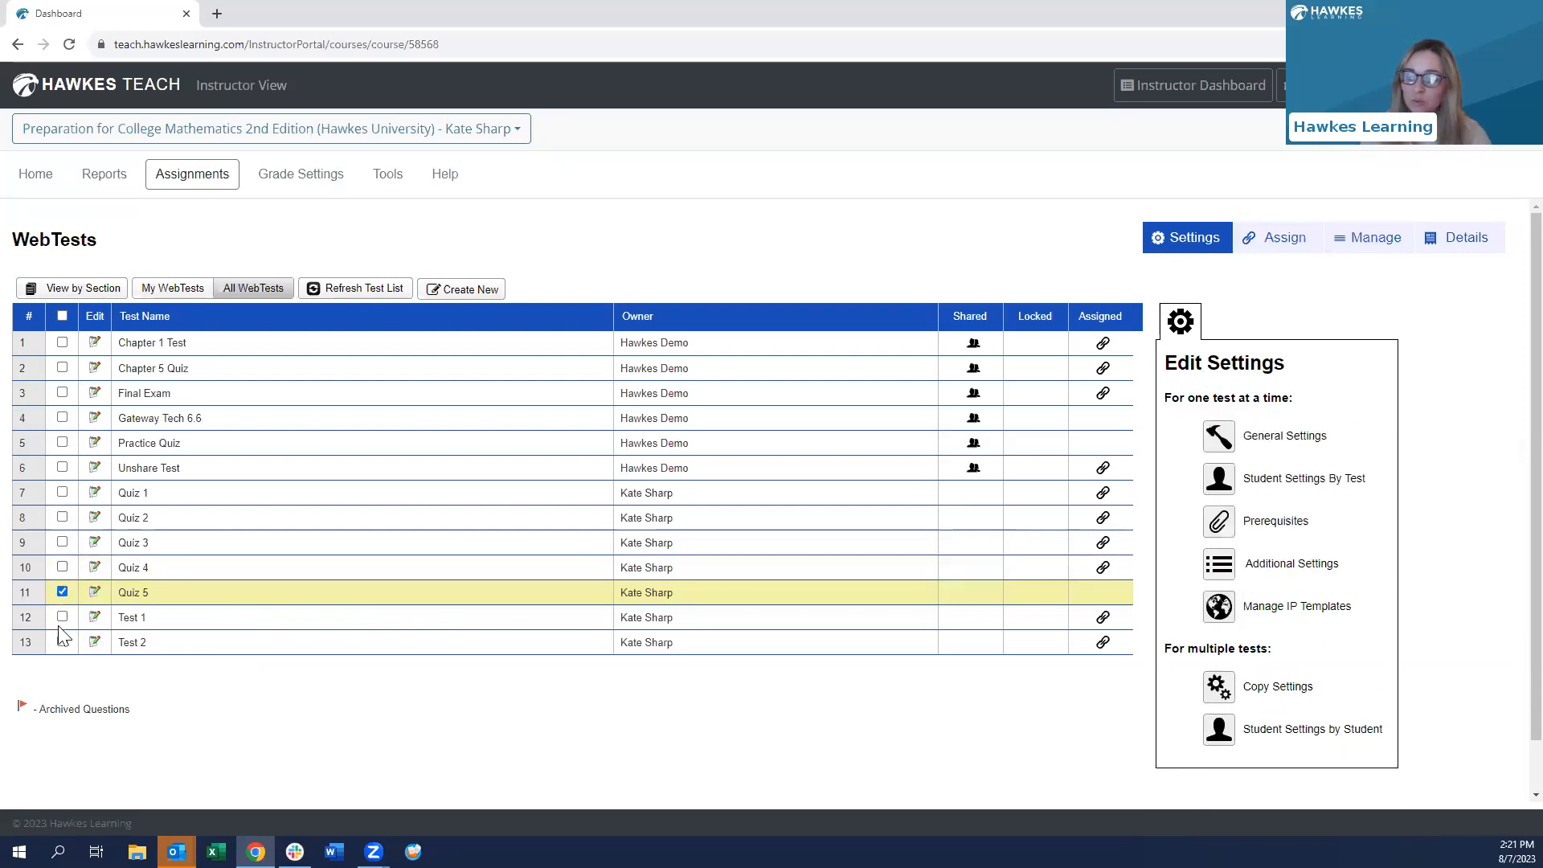
pyautogui.click(62, 616)
pyautogui.click(62, 616)
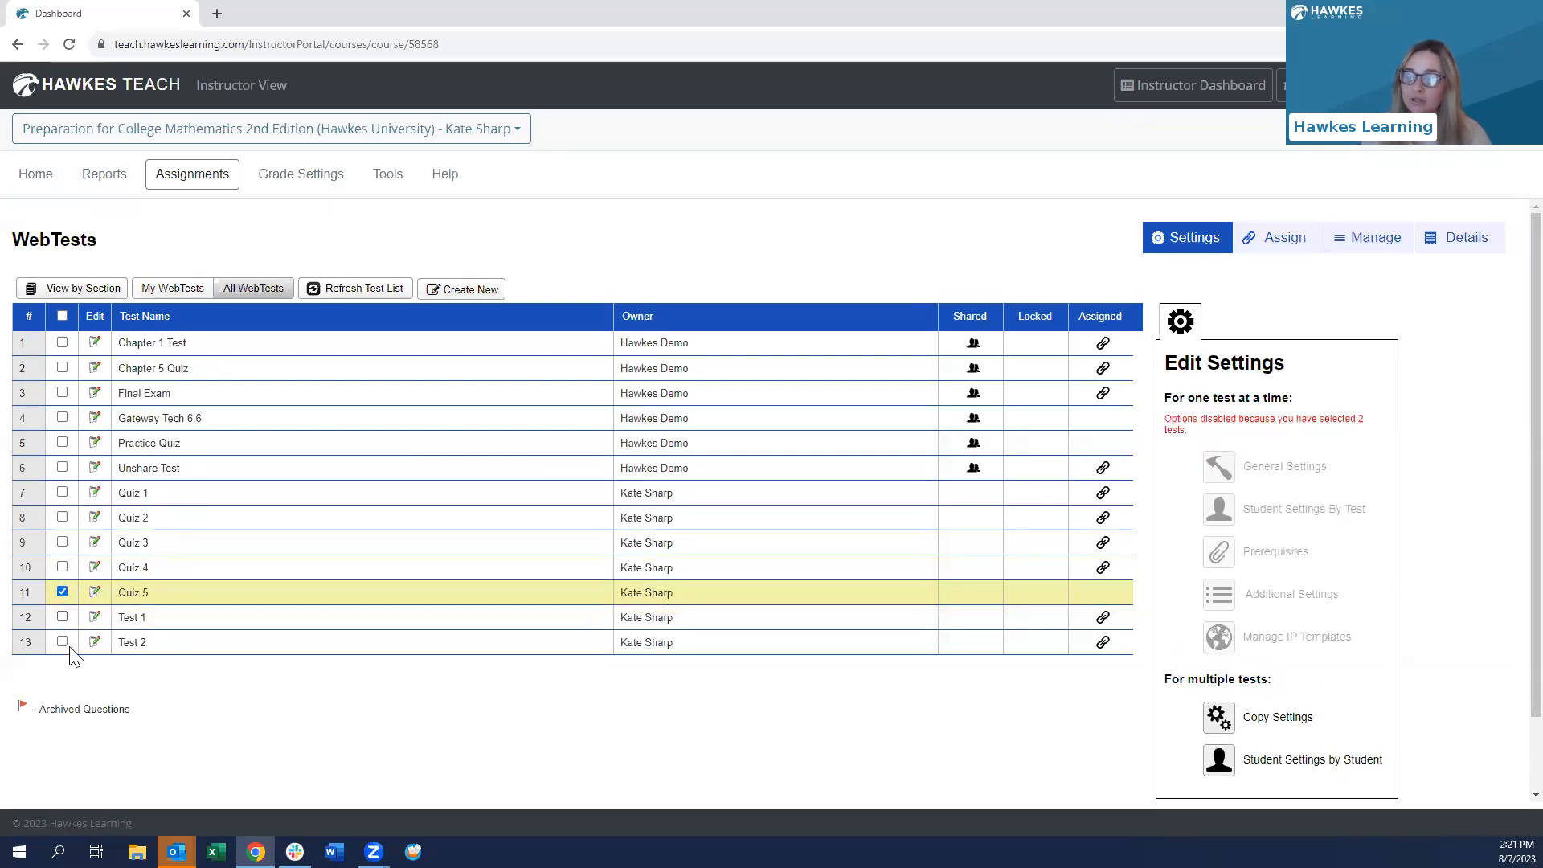
pyautogui.click(1263, 237)
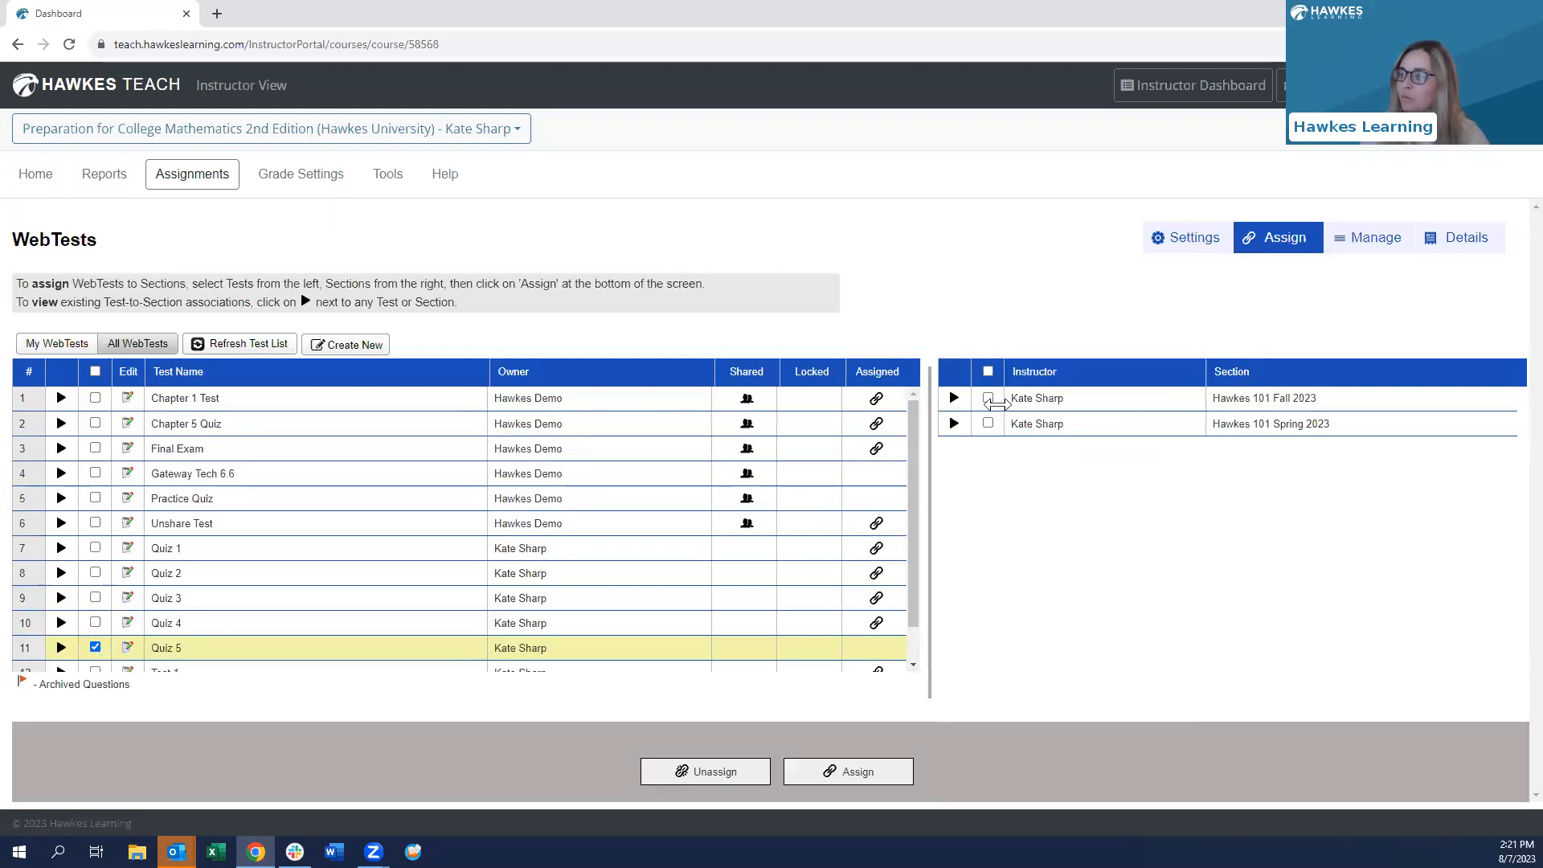
pyautogui.click(987, 397)
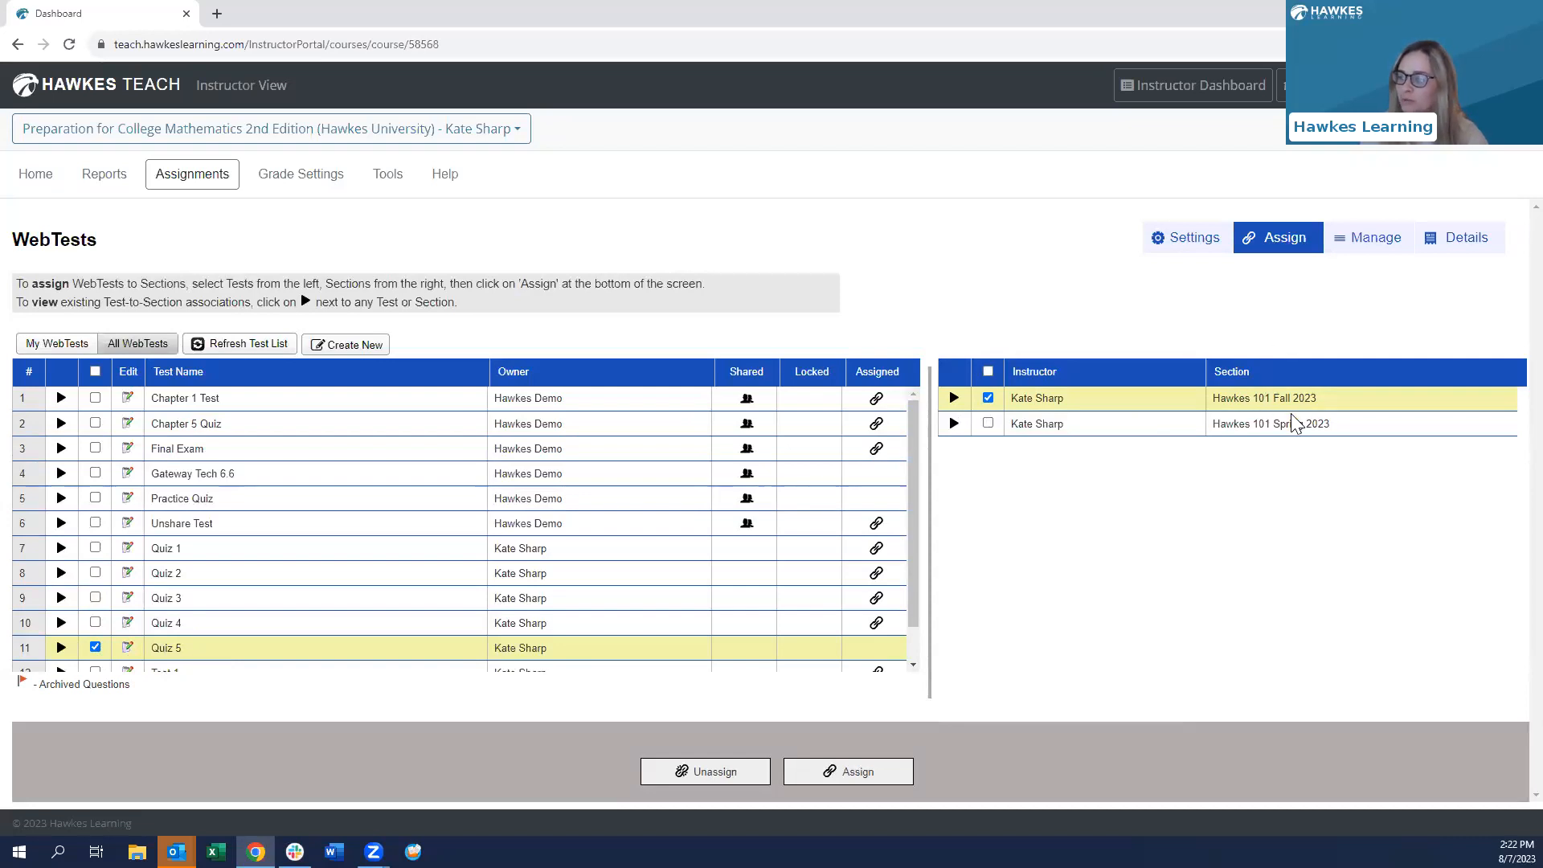
# - Assign Quiz 5 to Hawkes 101 Fall 2023, then return to the Assignments overview
pyautogui.click(834, 762)
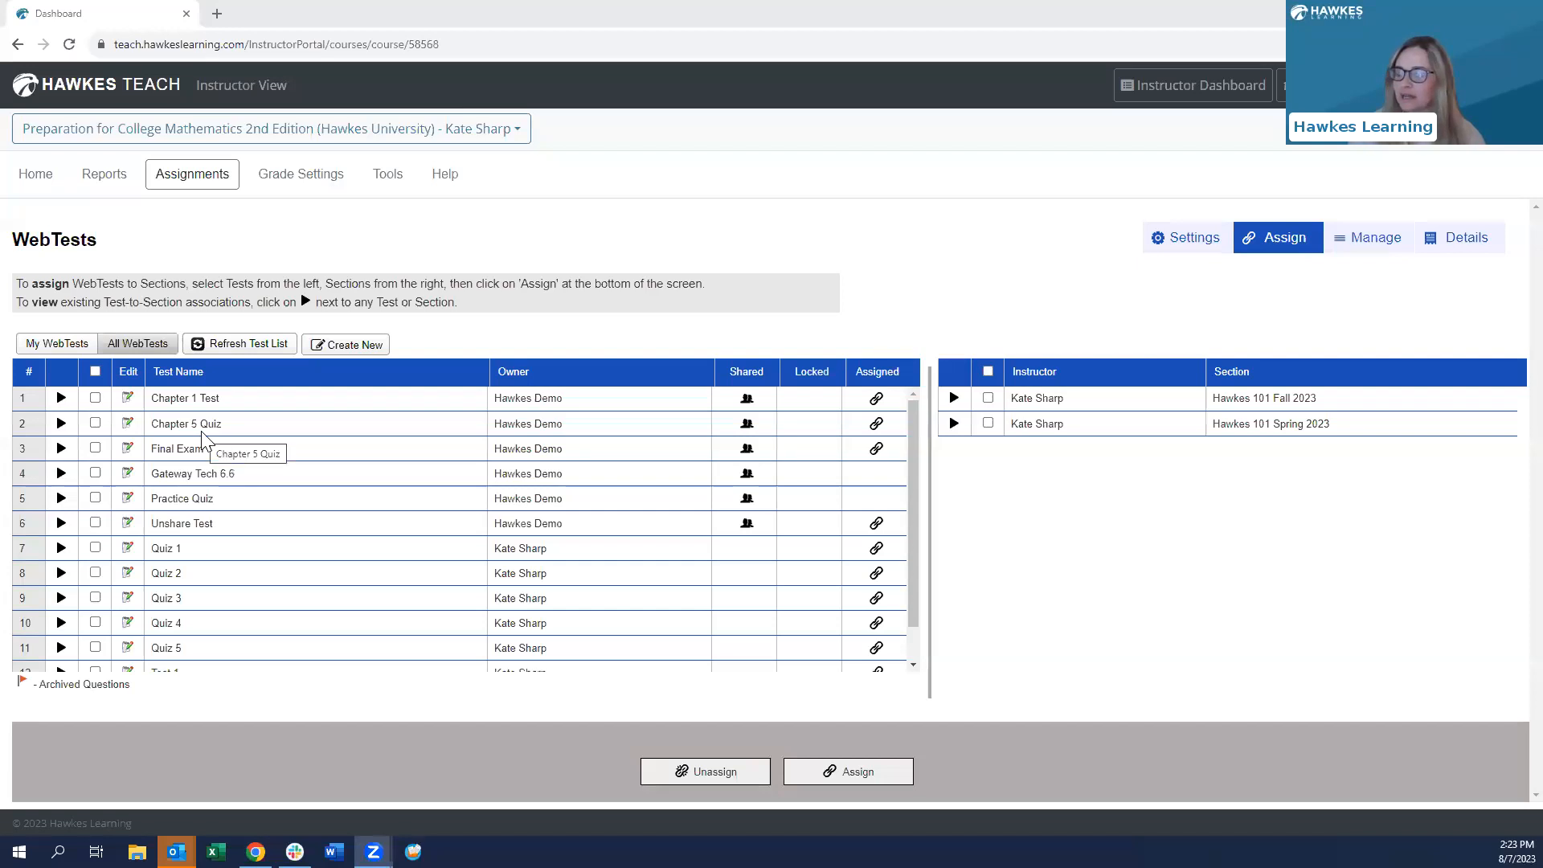
pyautogui.click(200, 182)
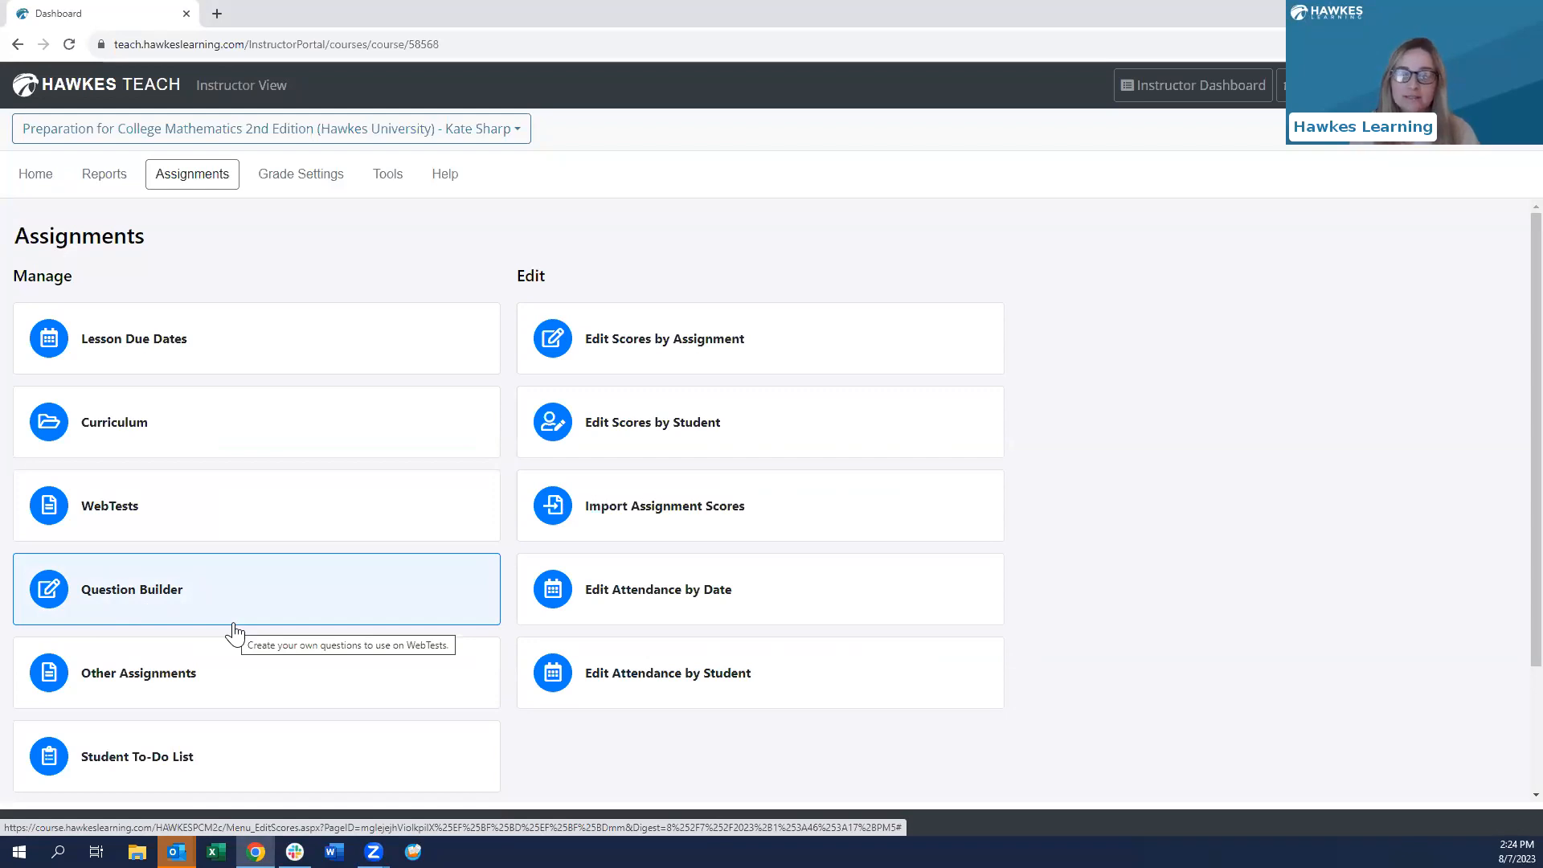
# - Go to WebTests and create a new test in the Assignment Builder
pyautogui.click(123, 518)
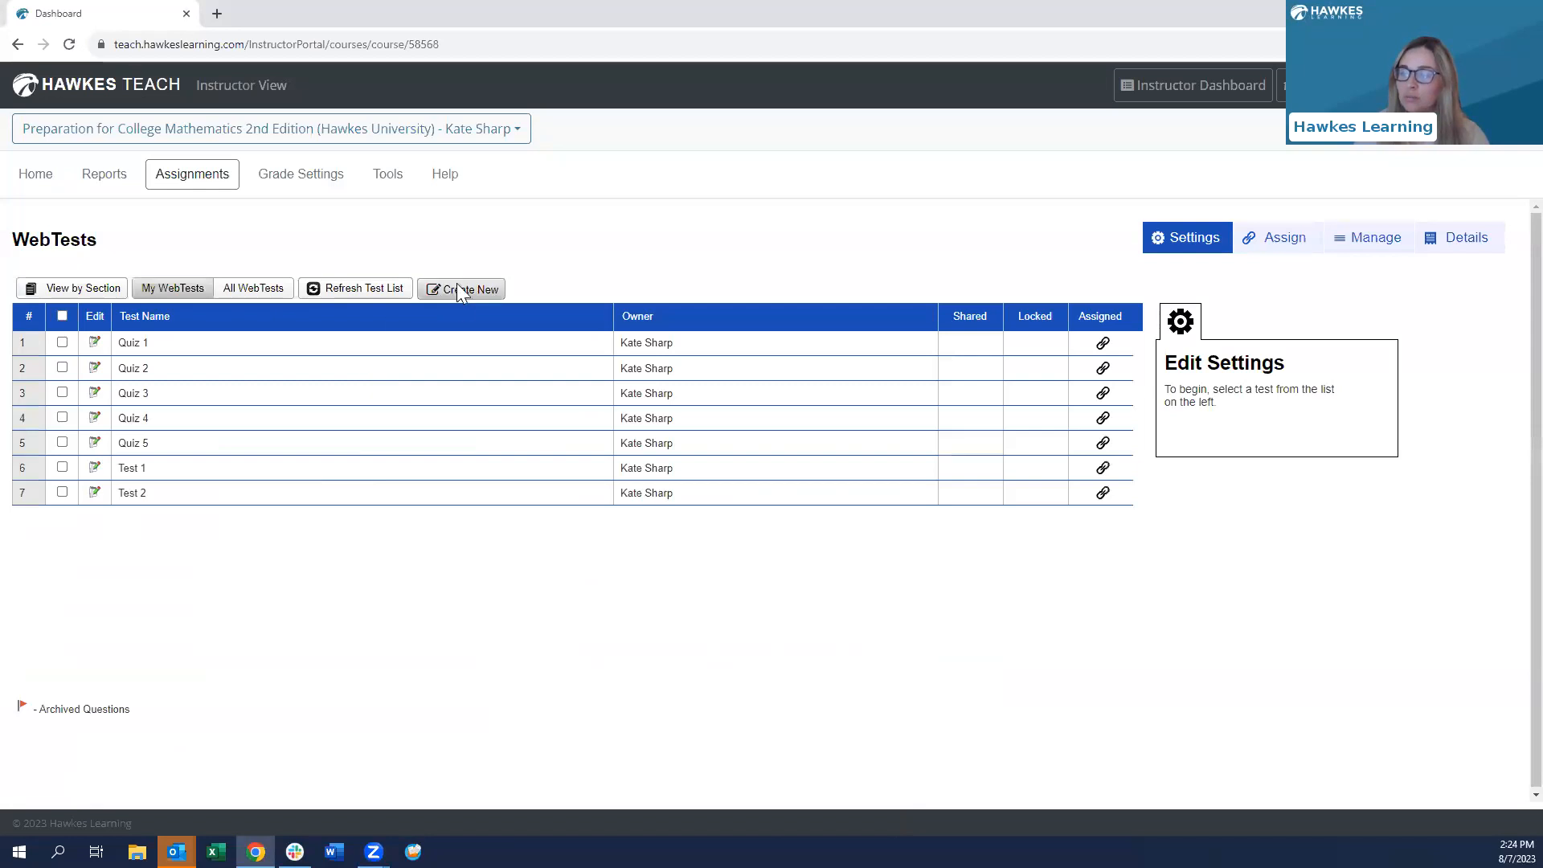
pyautogui.click(470, 291)
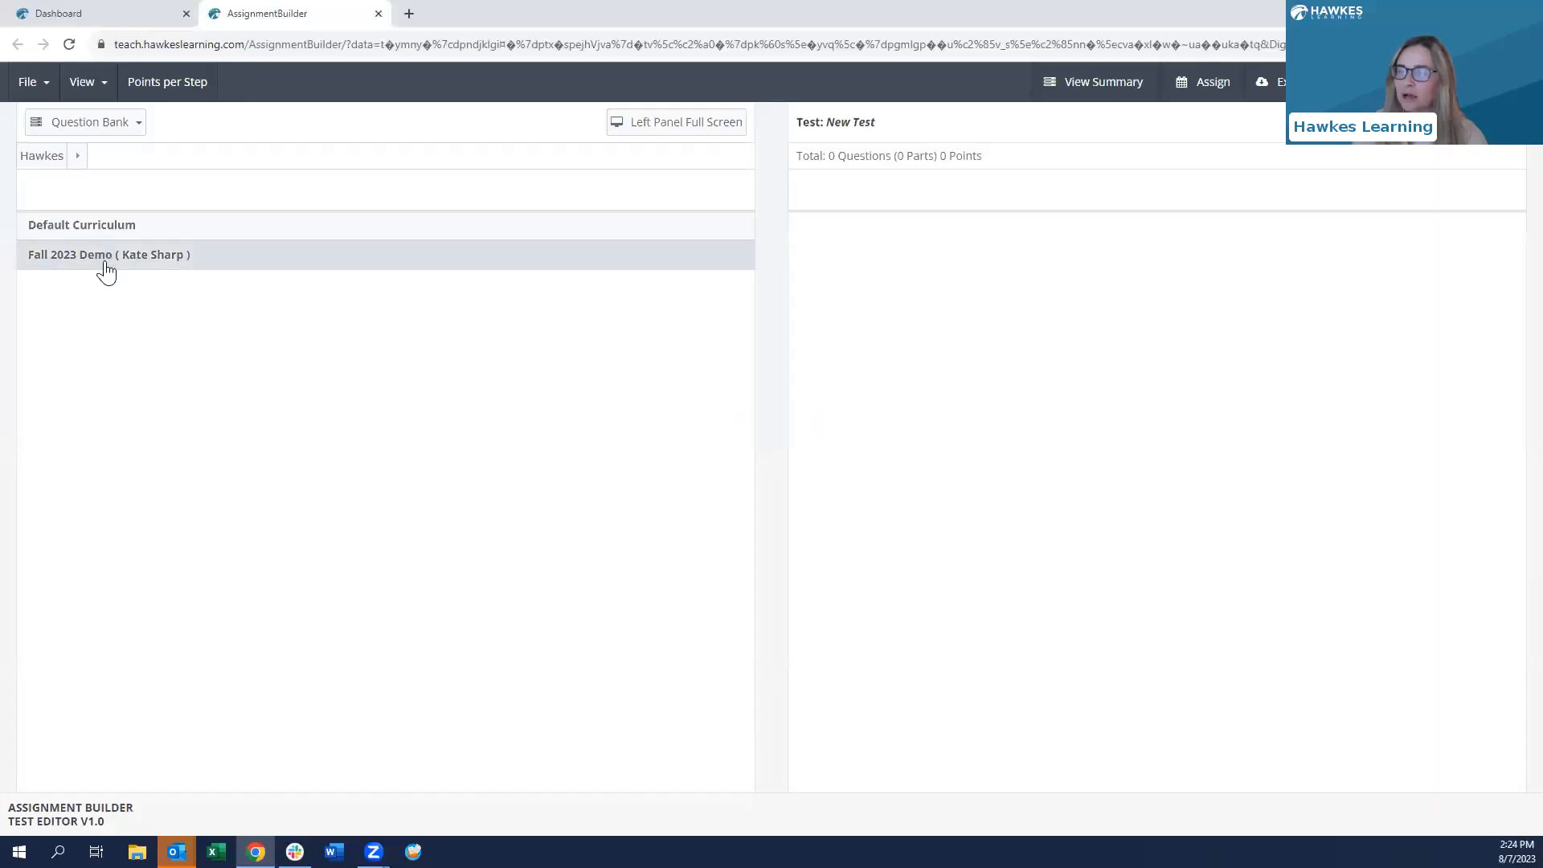
# - Open the Fall 2023 Demo curriculum, try adding questions, dismiss the count warning, and go back
pyautogui.click(107, 269)
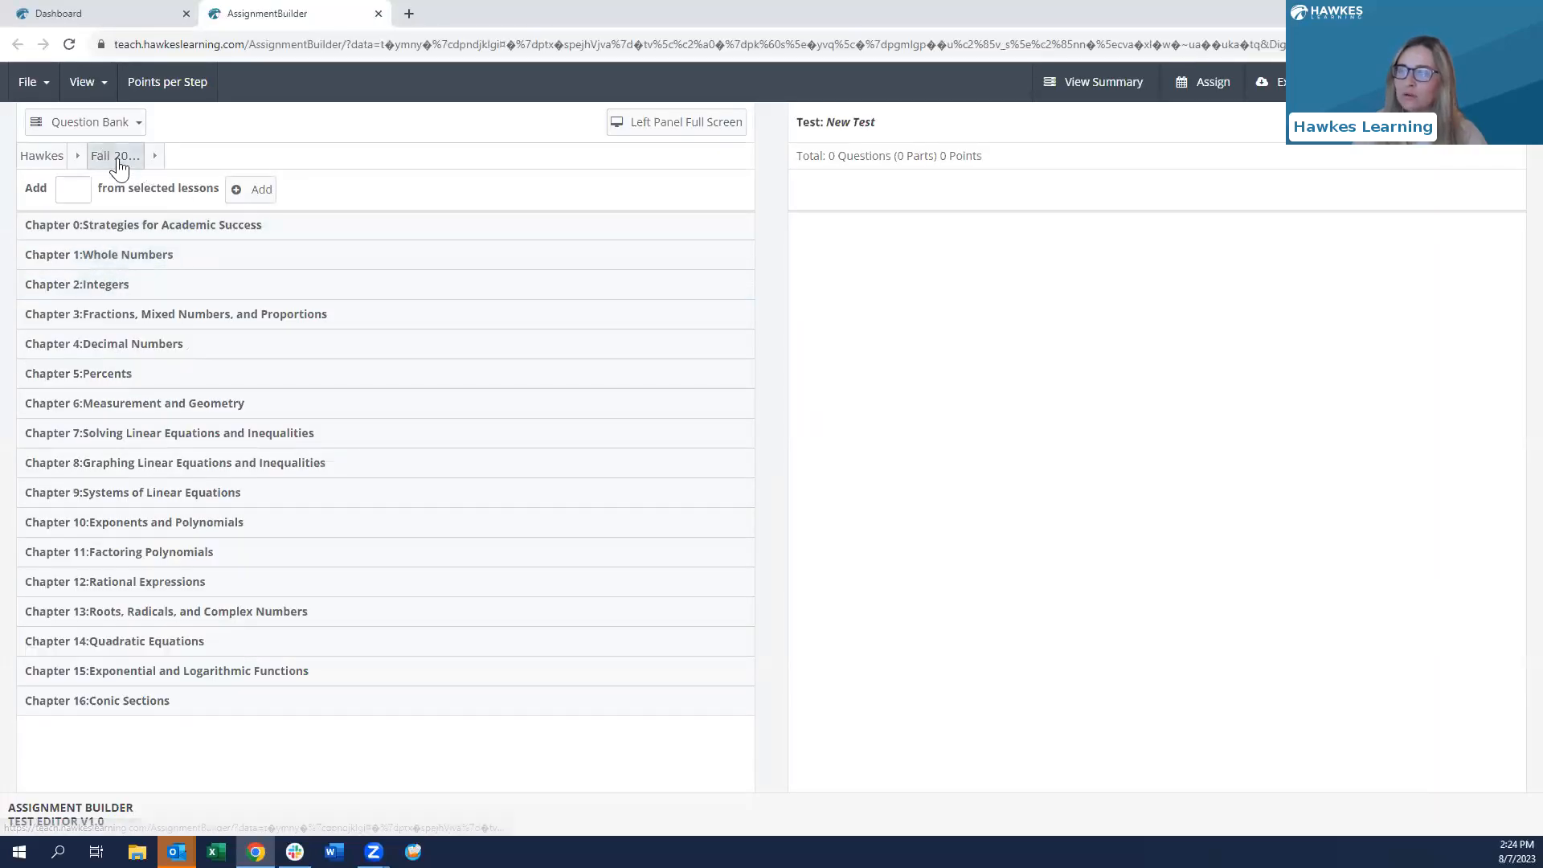
pyautogui.click(236, 193)
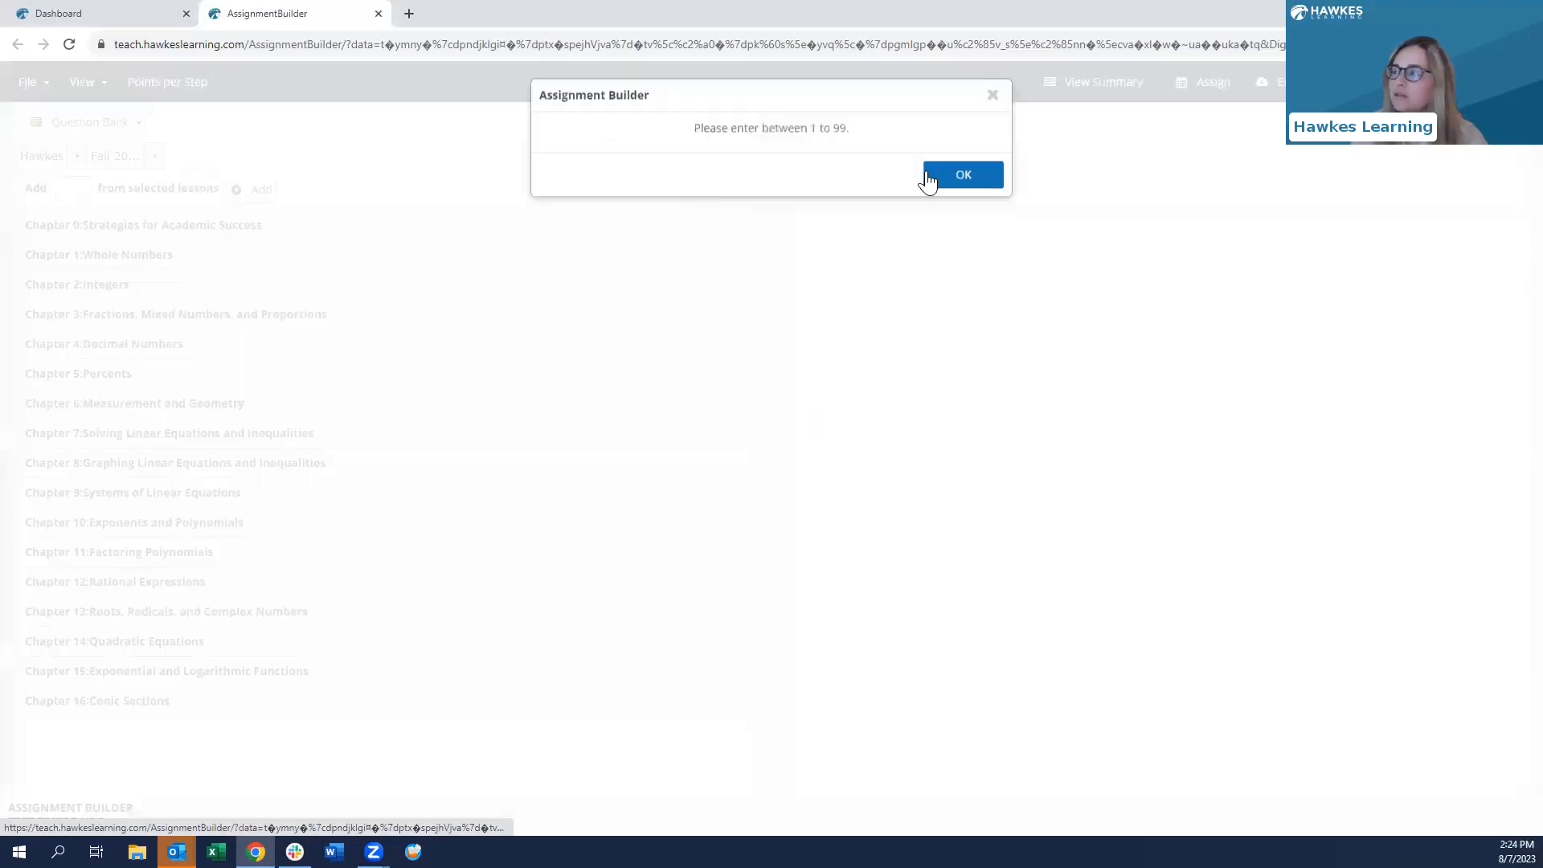
pyautogui.click(933, 171)
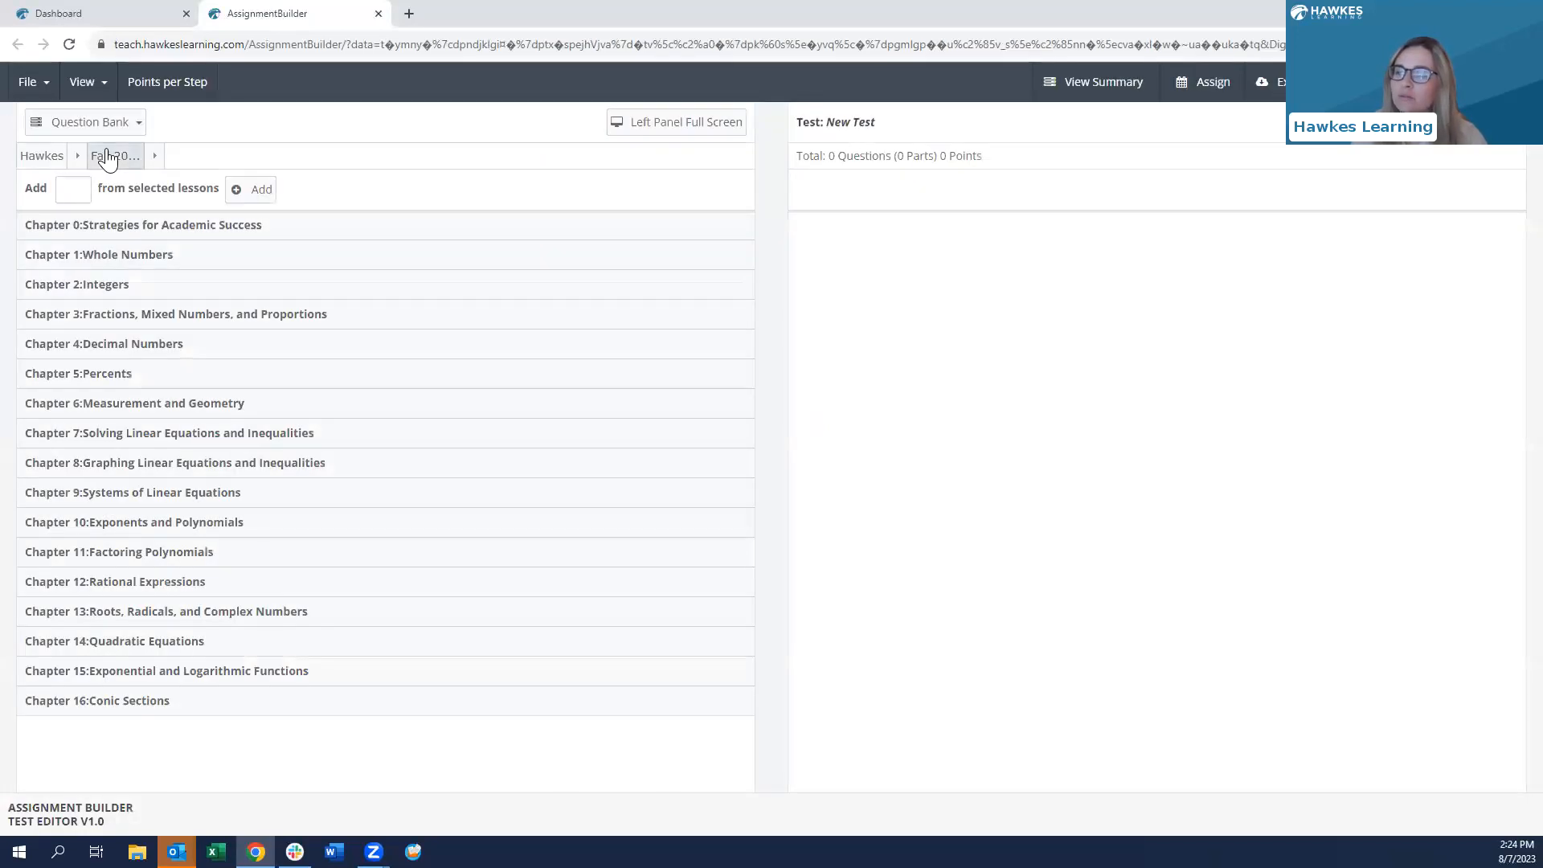
pyautogui.click(155, 158)
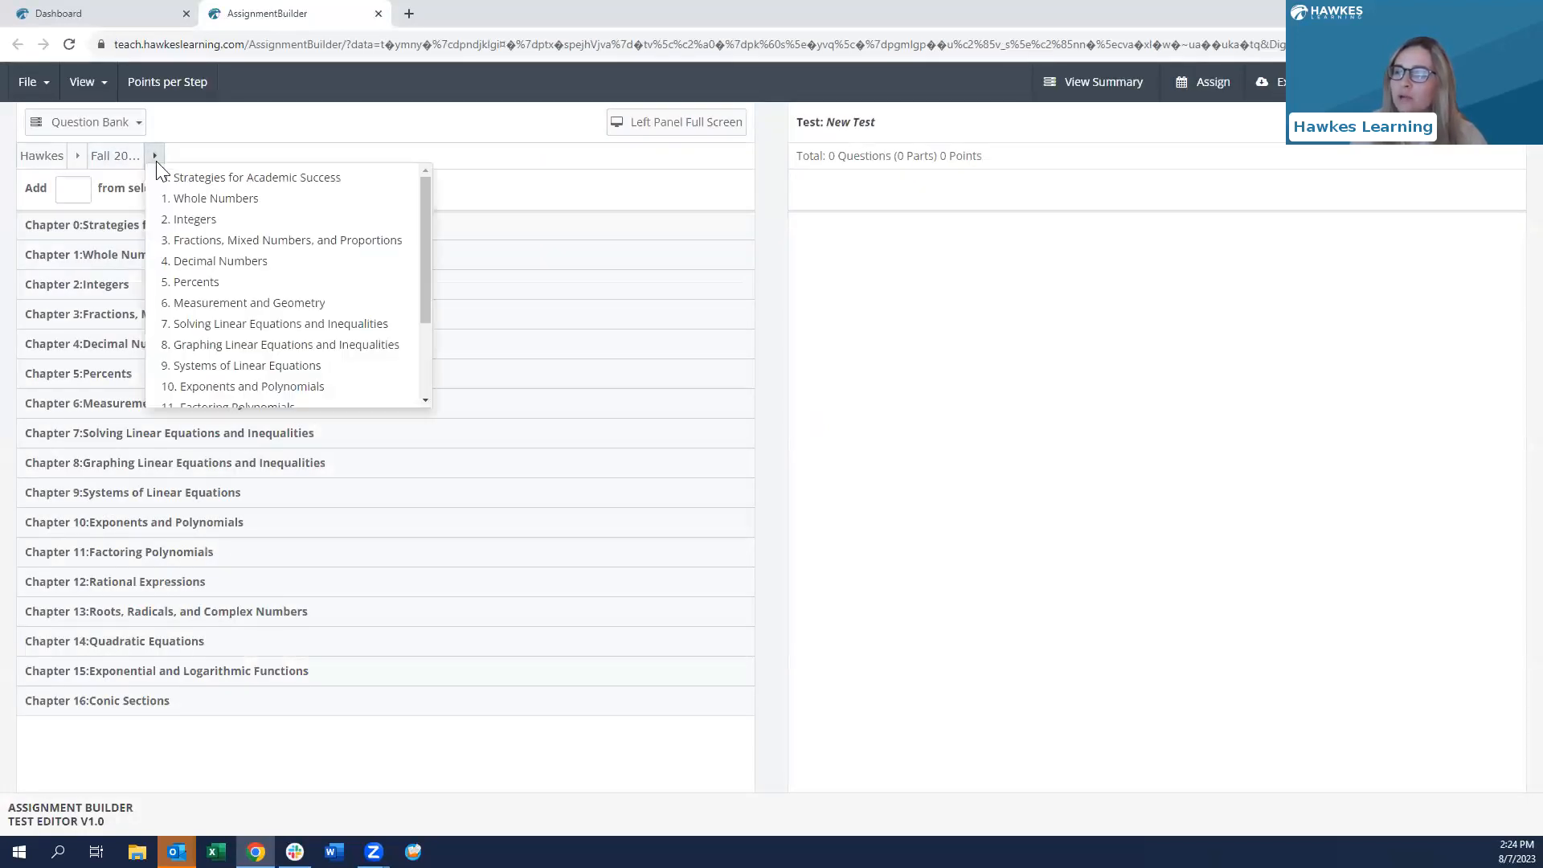
pyautogui.click(42, 159)
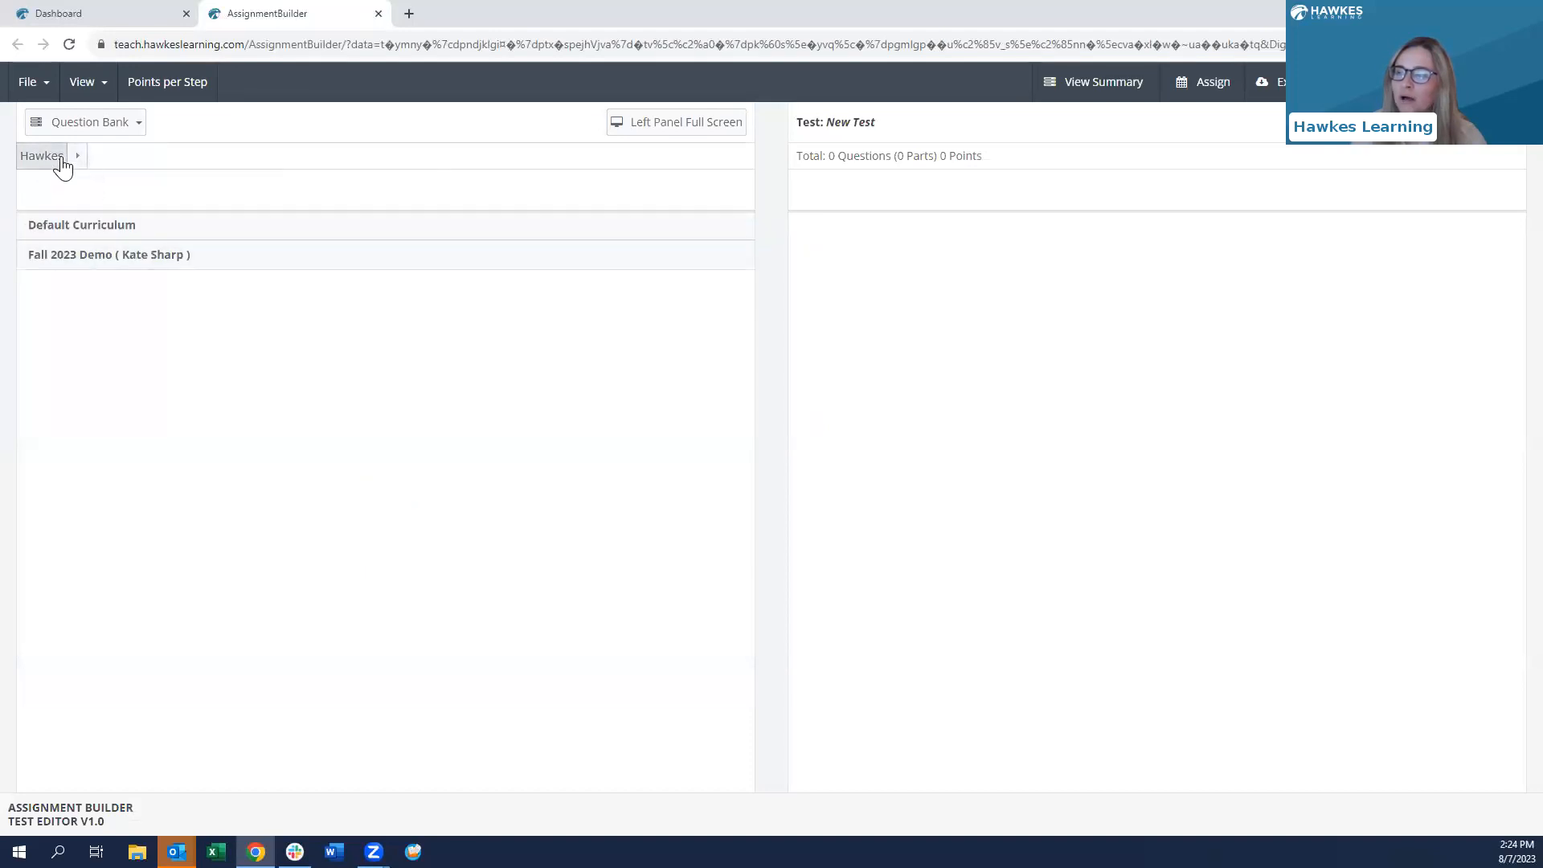
# - Browse Chapter 1 Lesson 1.1 questions, check Filter and Sort, close the builder, and select Quiz 5
pyautogui.click(88, 254)
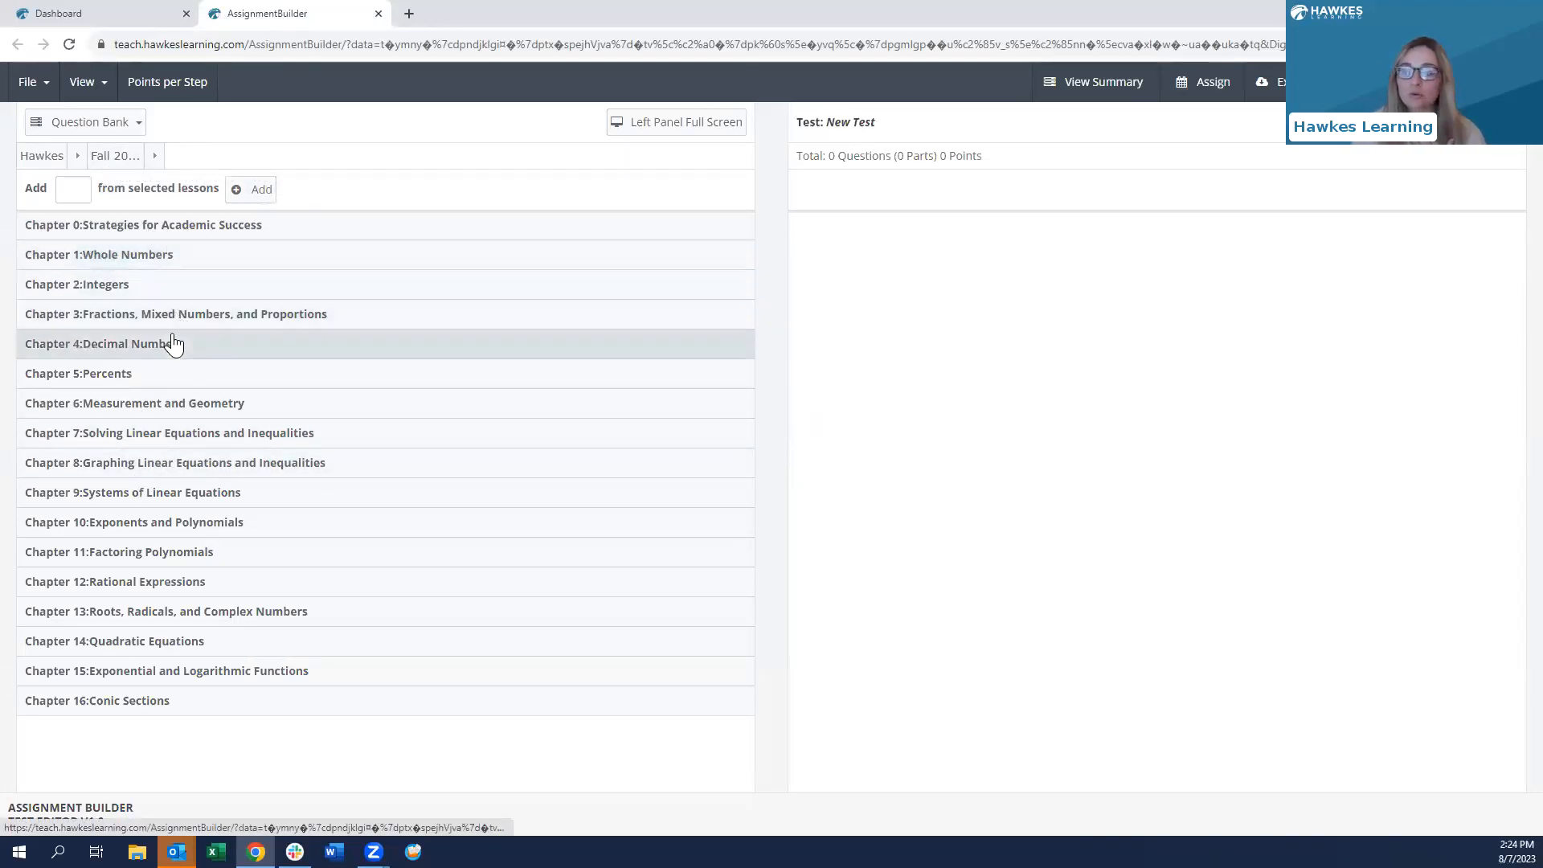
pyautogui.click(116, 259)
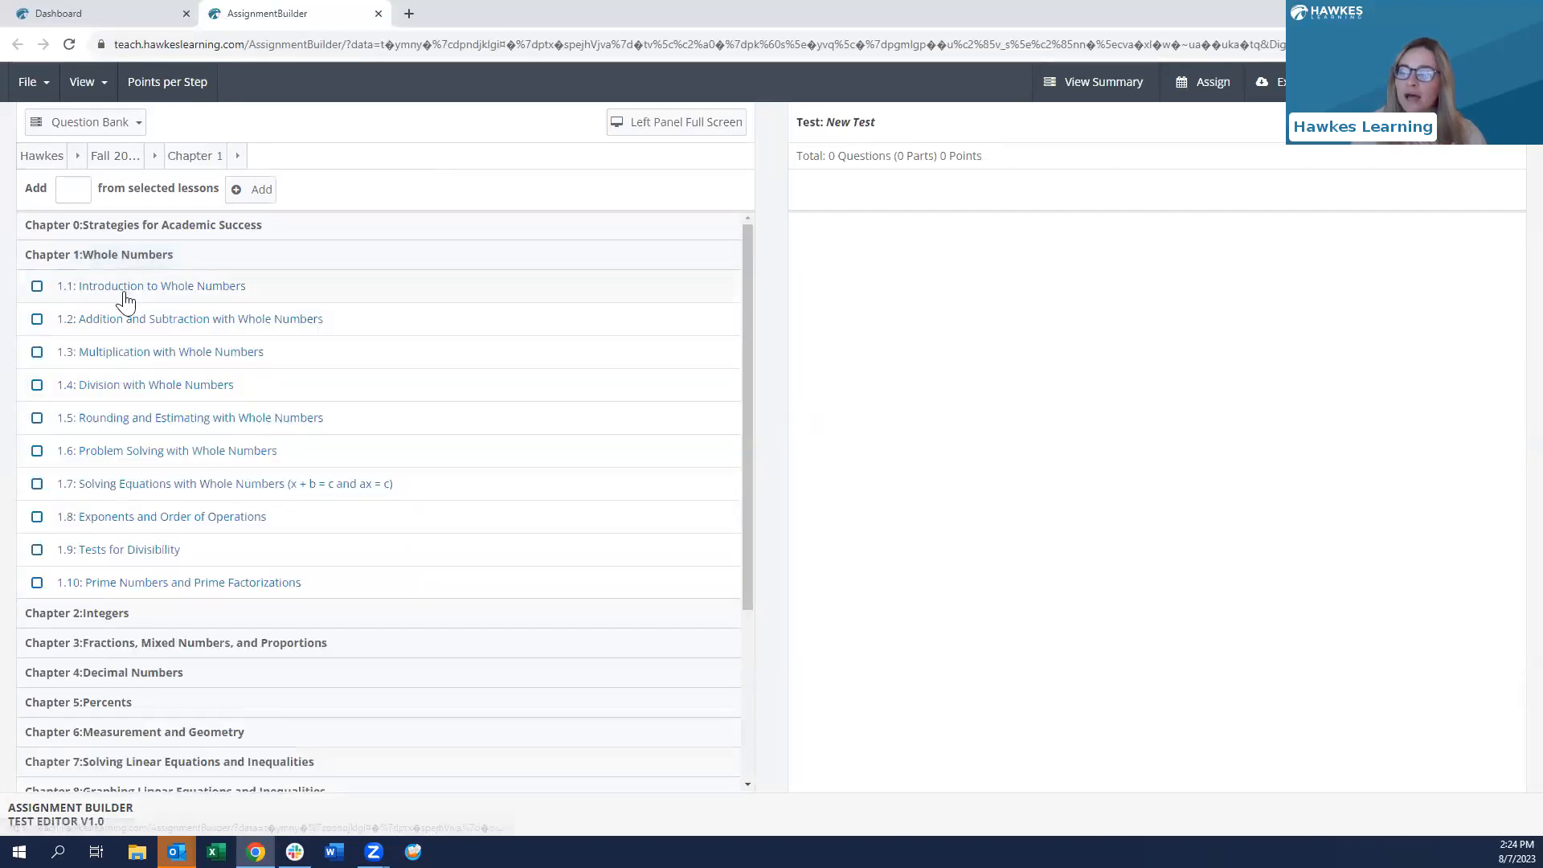
pyautogui.click(122, 290)
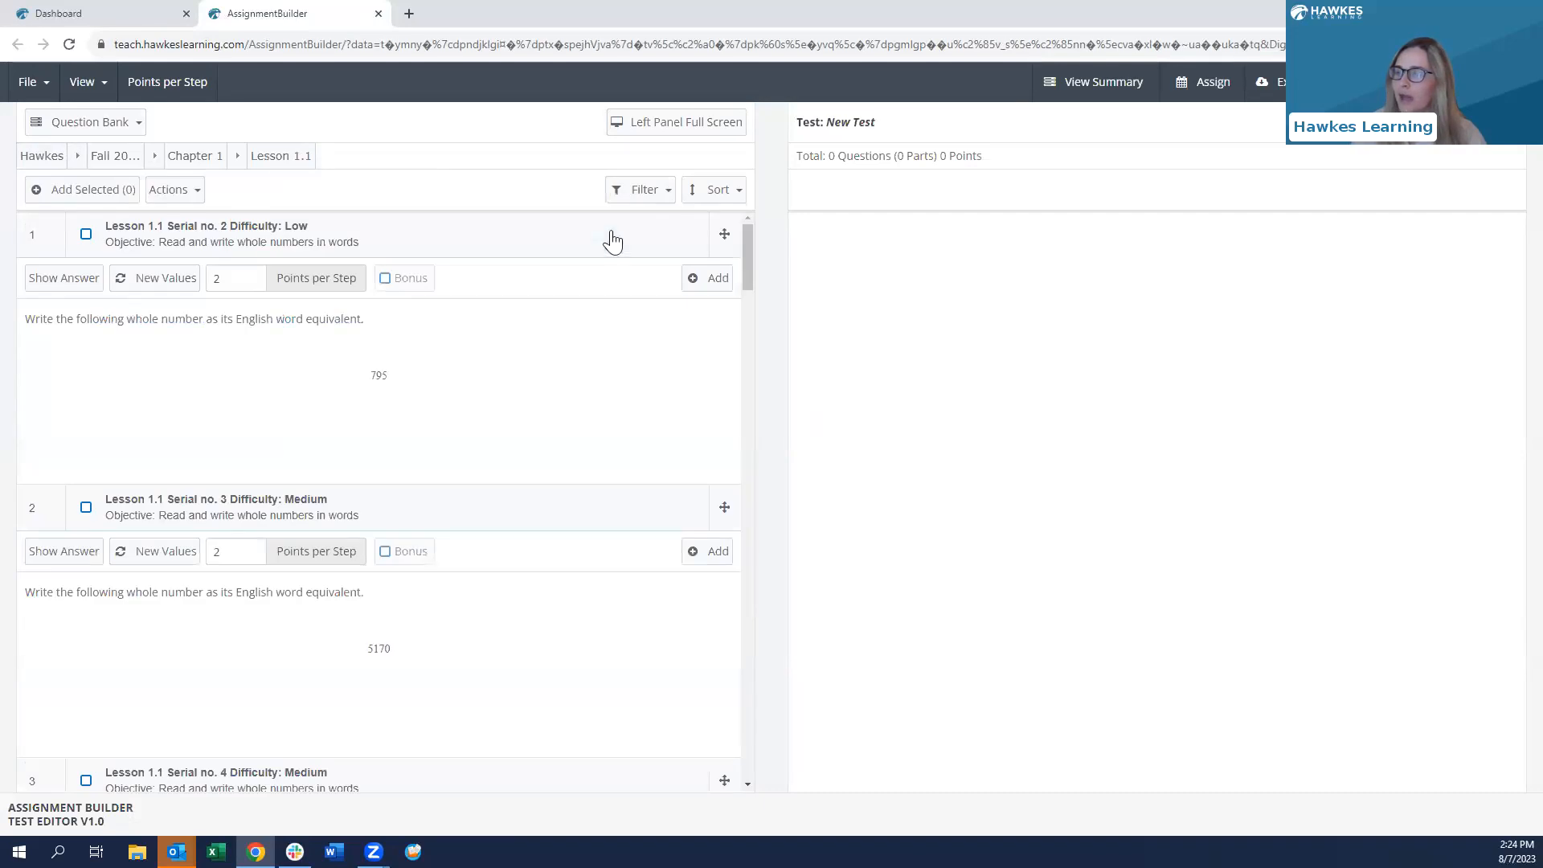
pyautogui.click(639, 192)
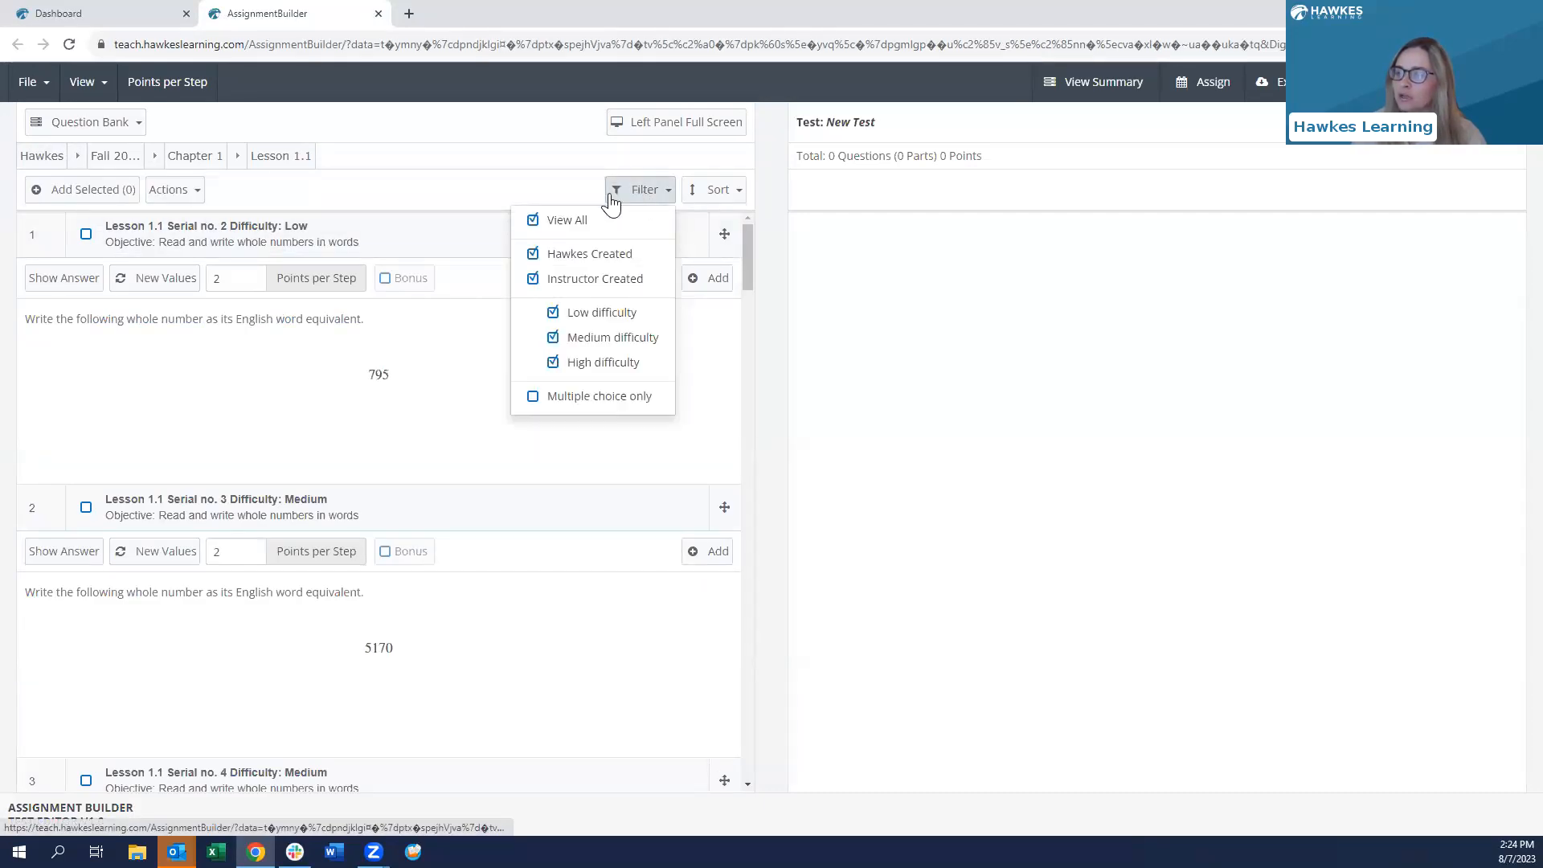
pyautogui.click(715, 190)
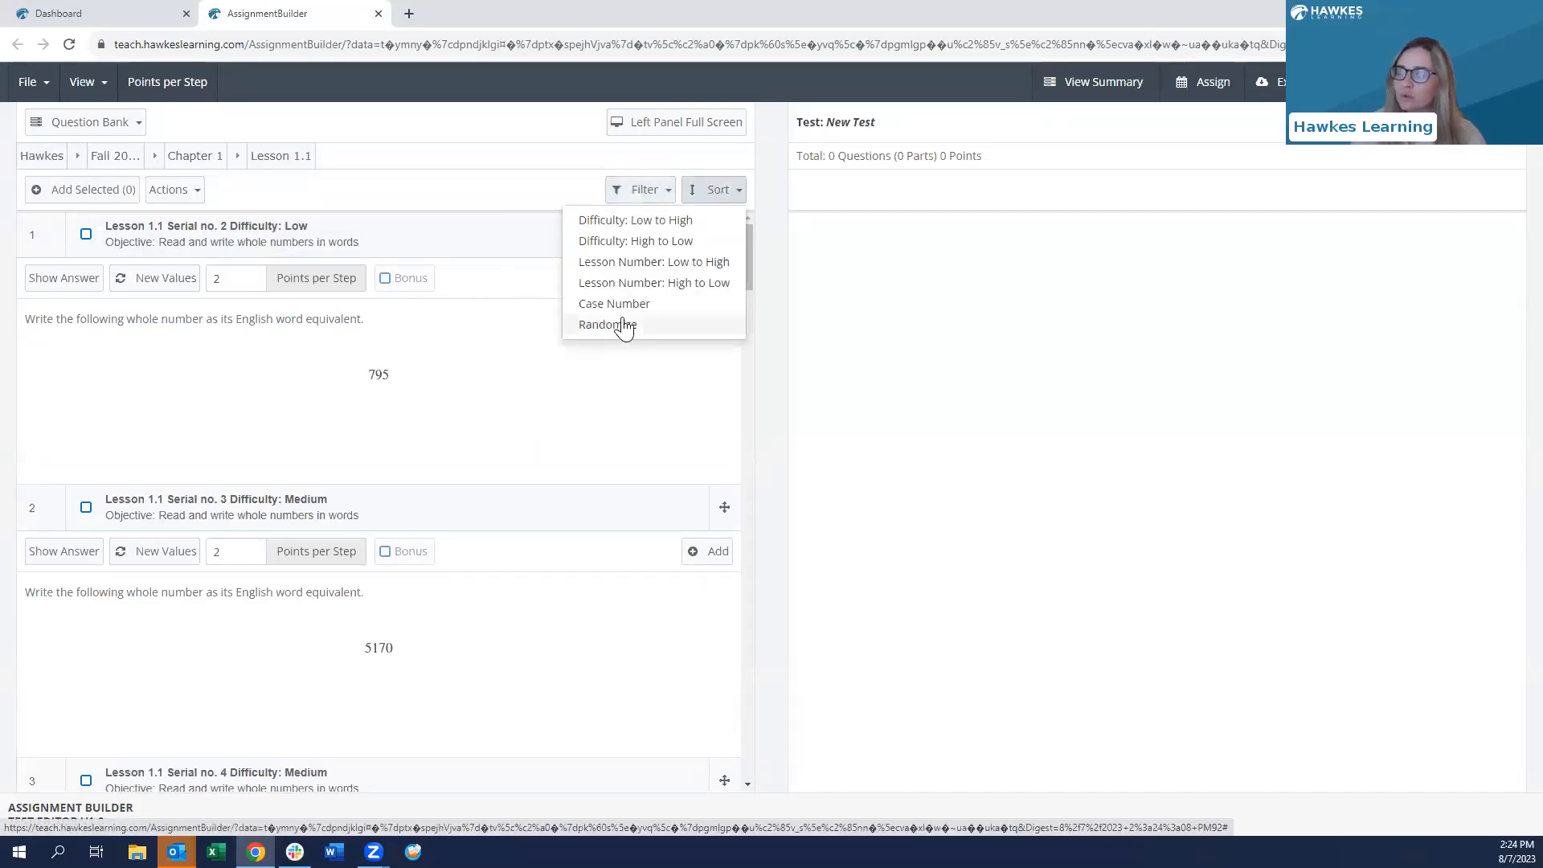
pyautogui.click(640, 191)
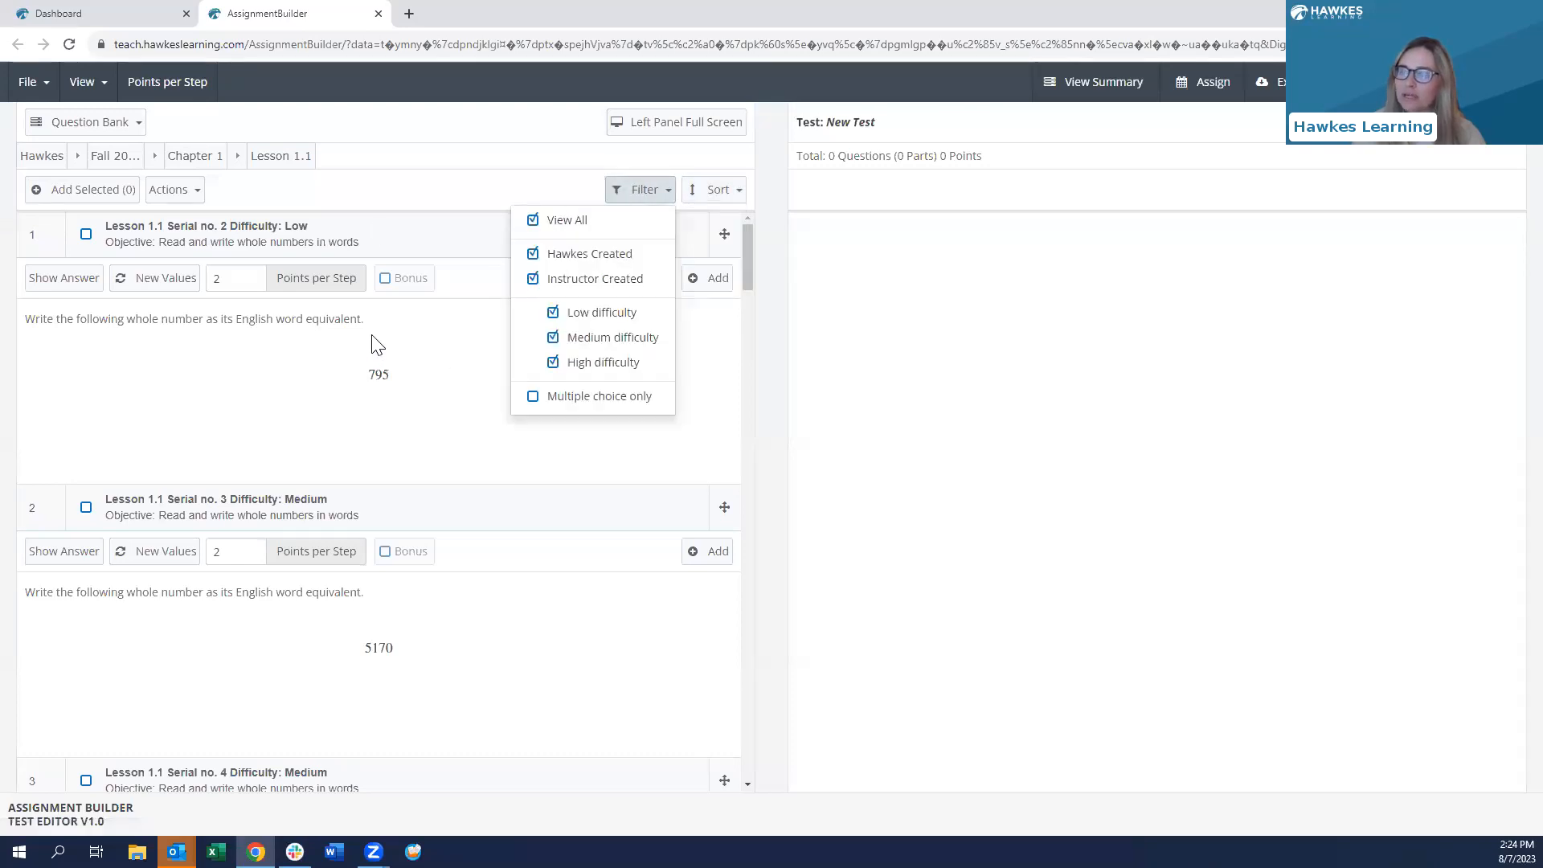
pyautogui.click(379, 14)
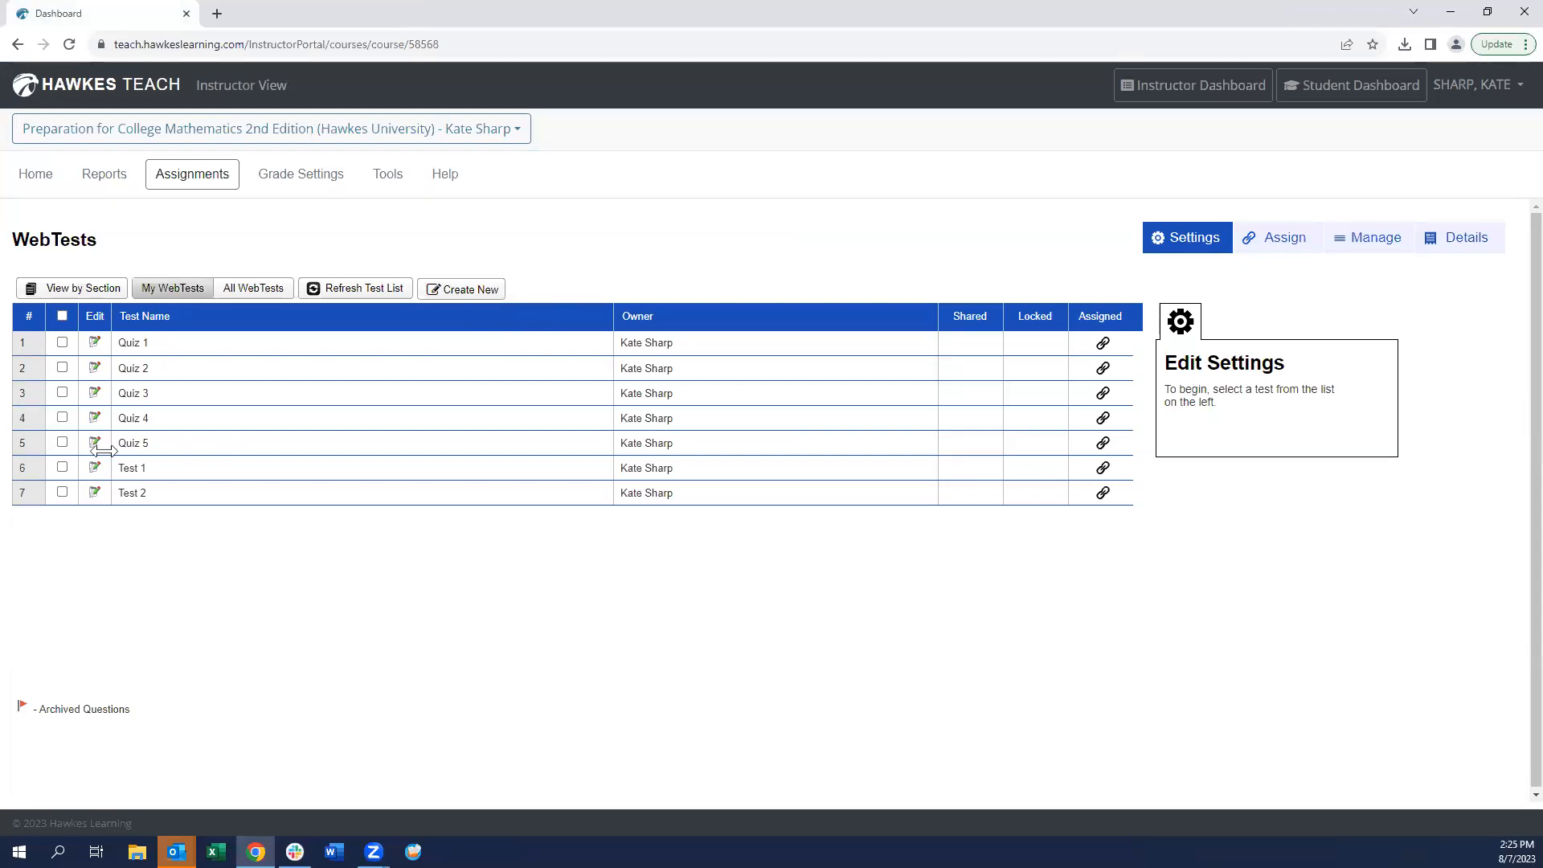
pyautogui.click(62, 442)
pyautogui.click(474, 290)
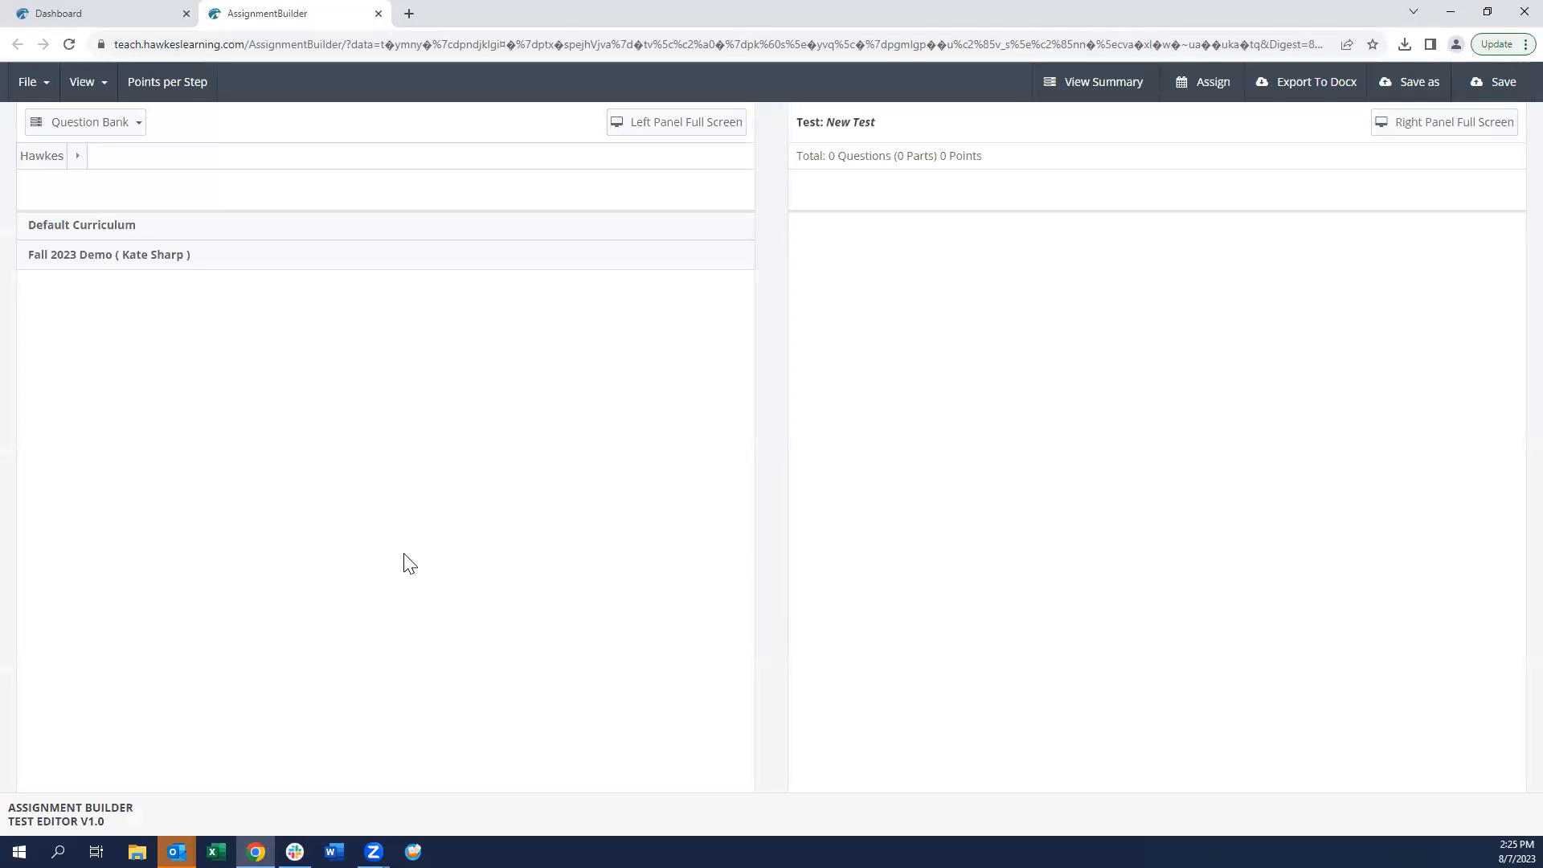
pyautogui.click(110, 124)
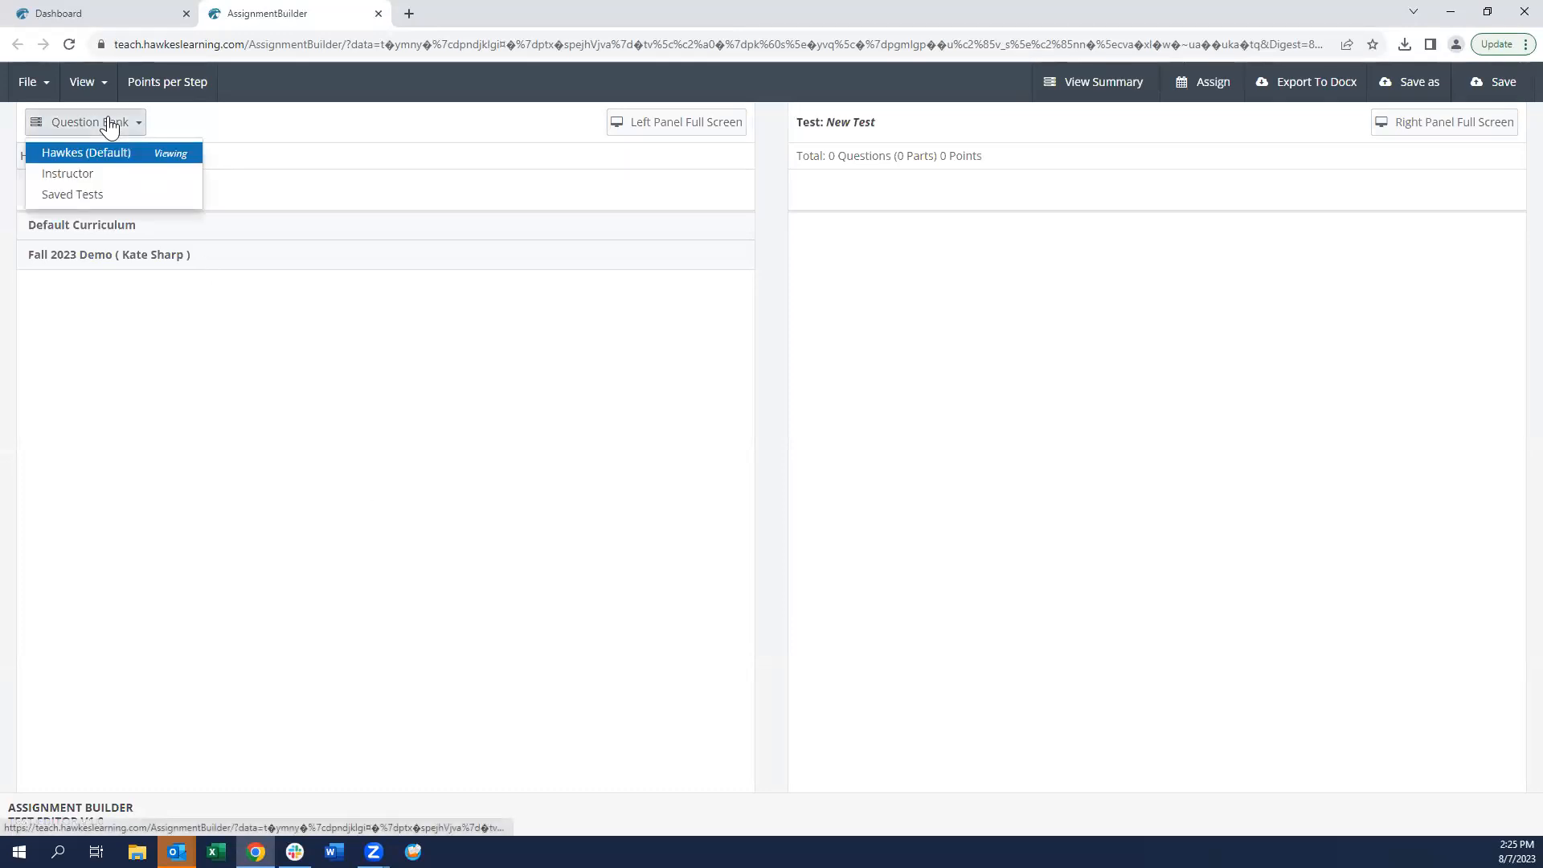
pyautogui.click(81, 178)
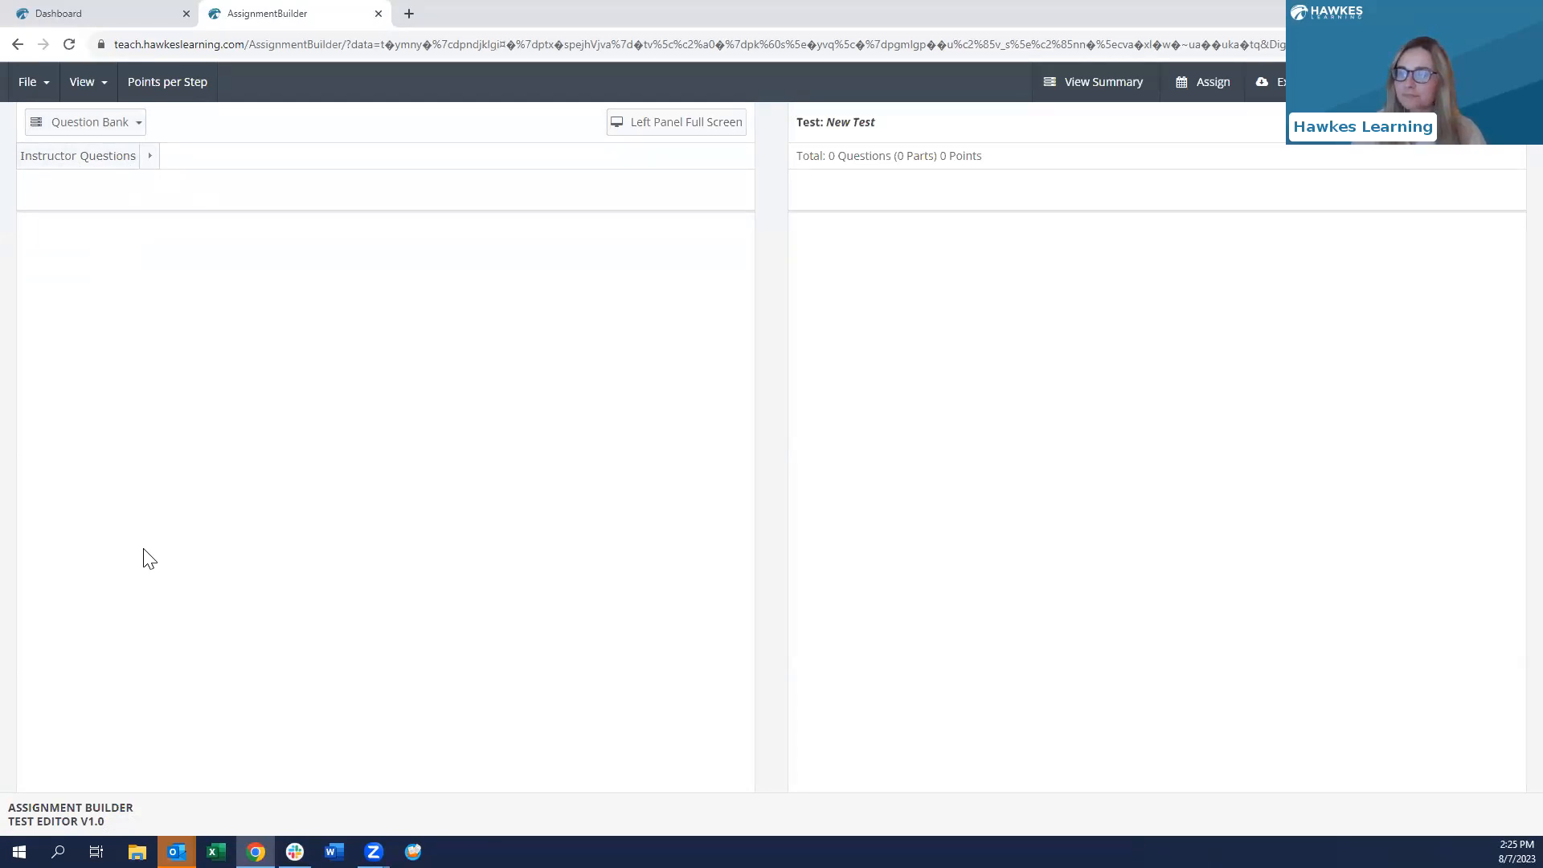
pyautogui.click(378, 14)
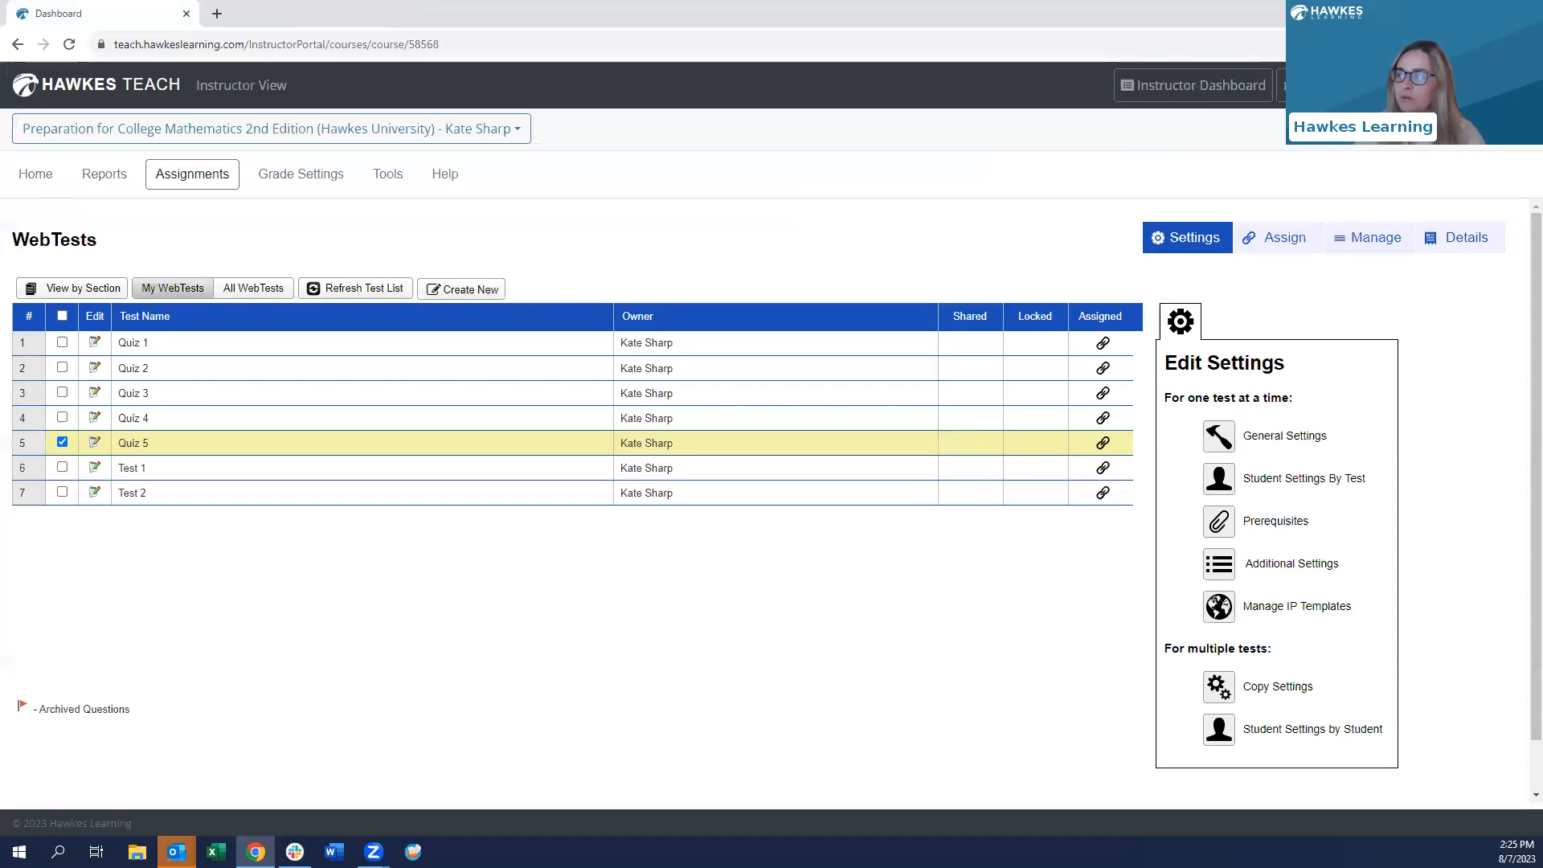
pyautogui.click(1283, 85)
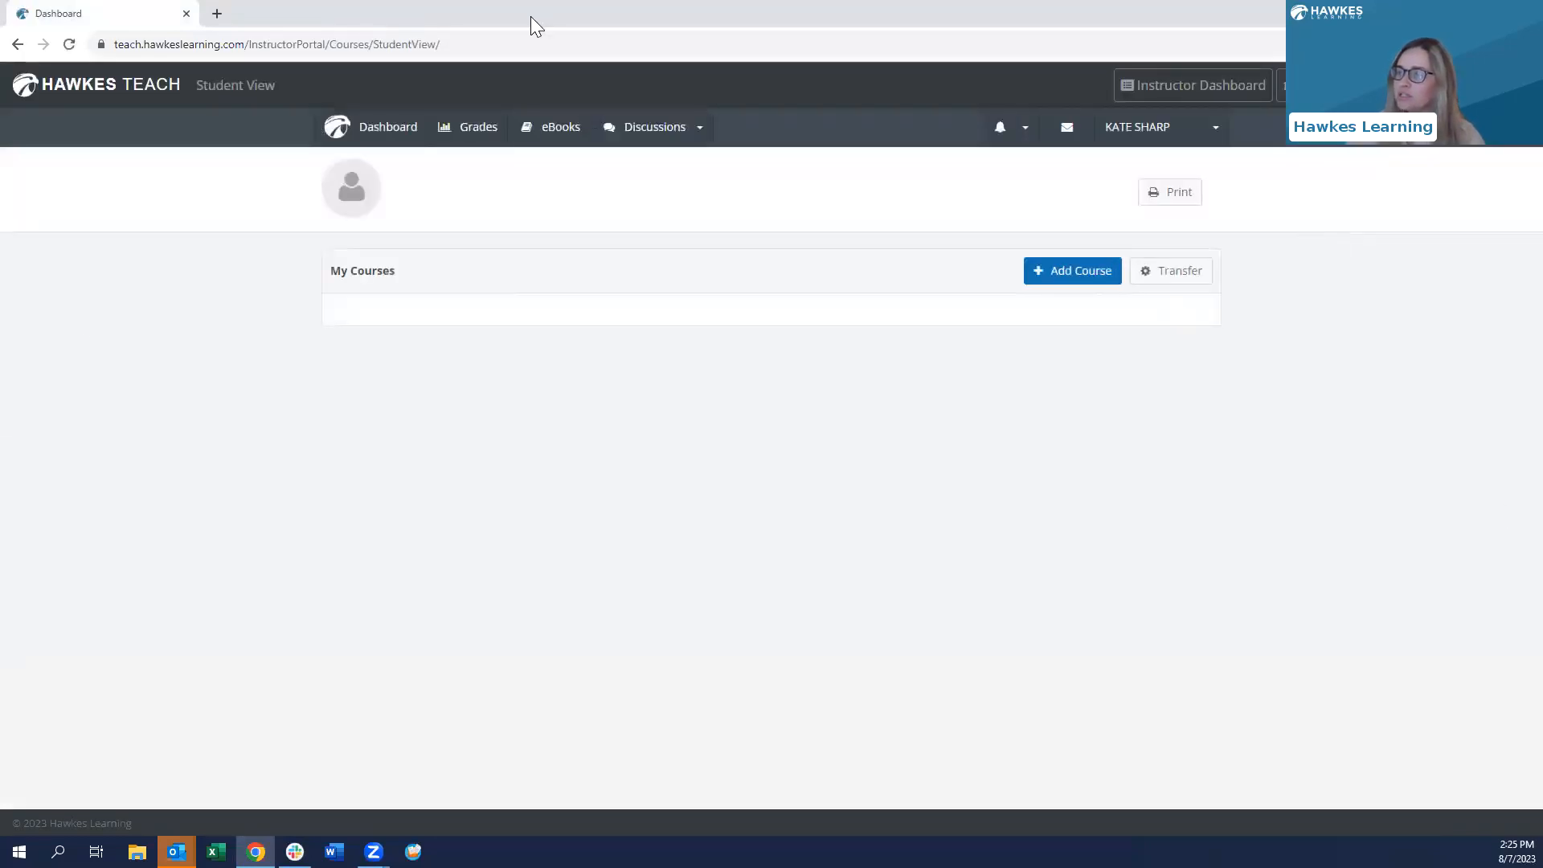
# - In Student View, open the Prealgebra course's practice WebTests and create a new one
pyautogui.scroll(-3, 643, 628)
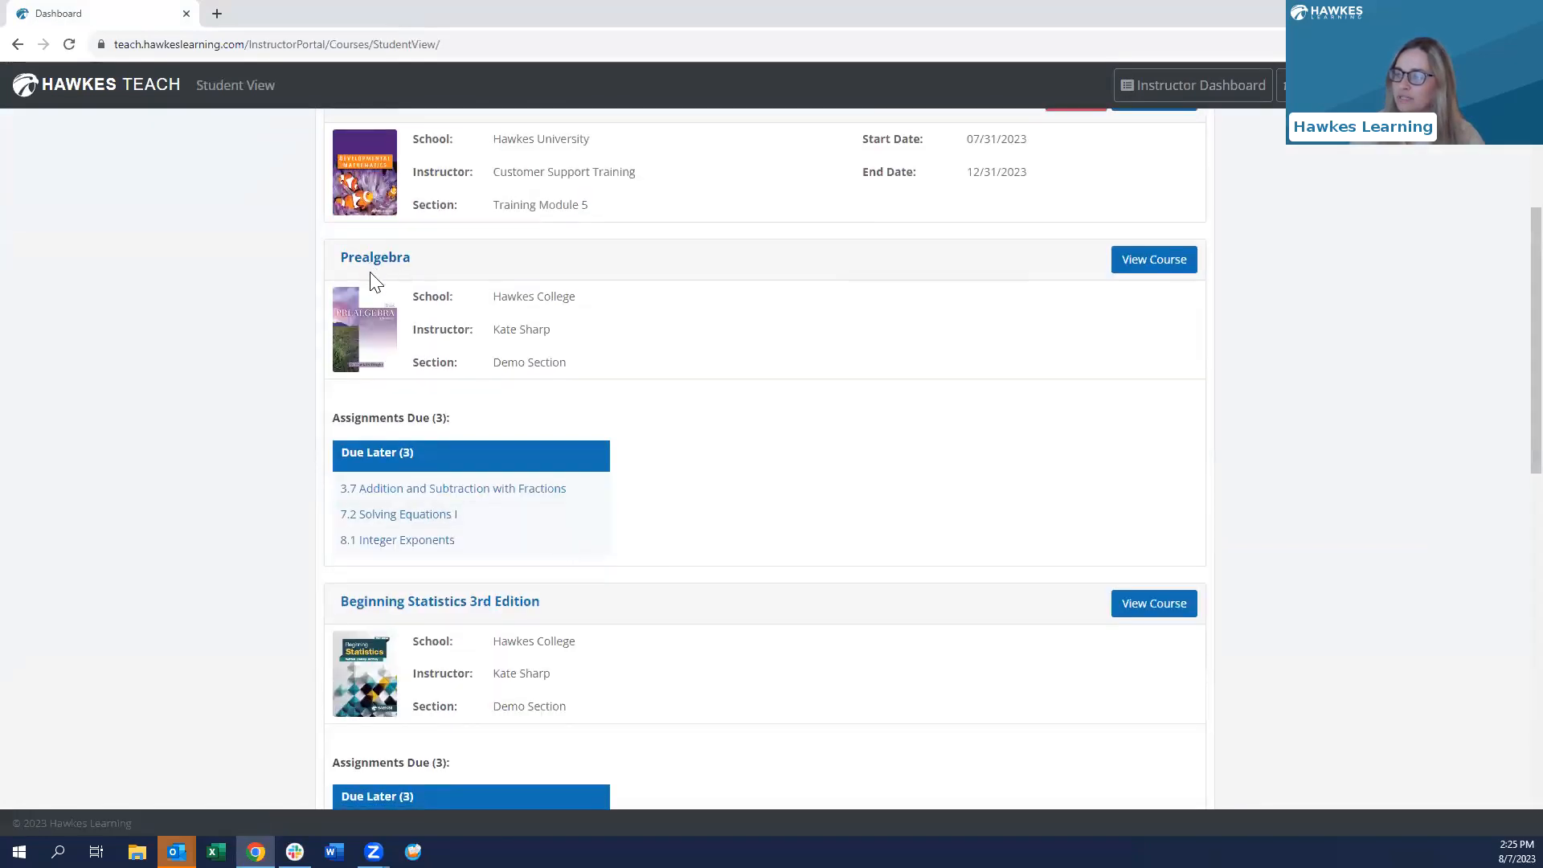
pyautogui.click(1141, 266)
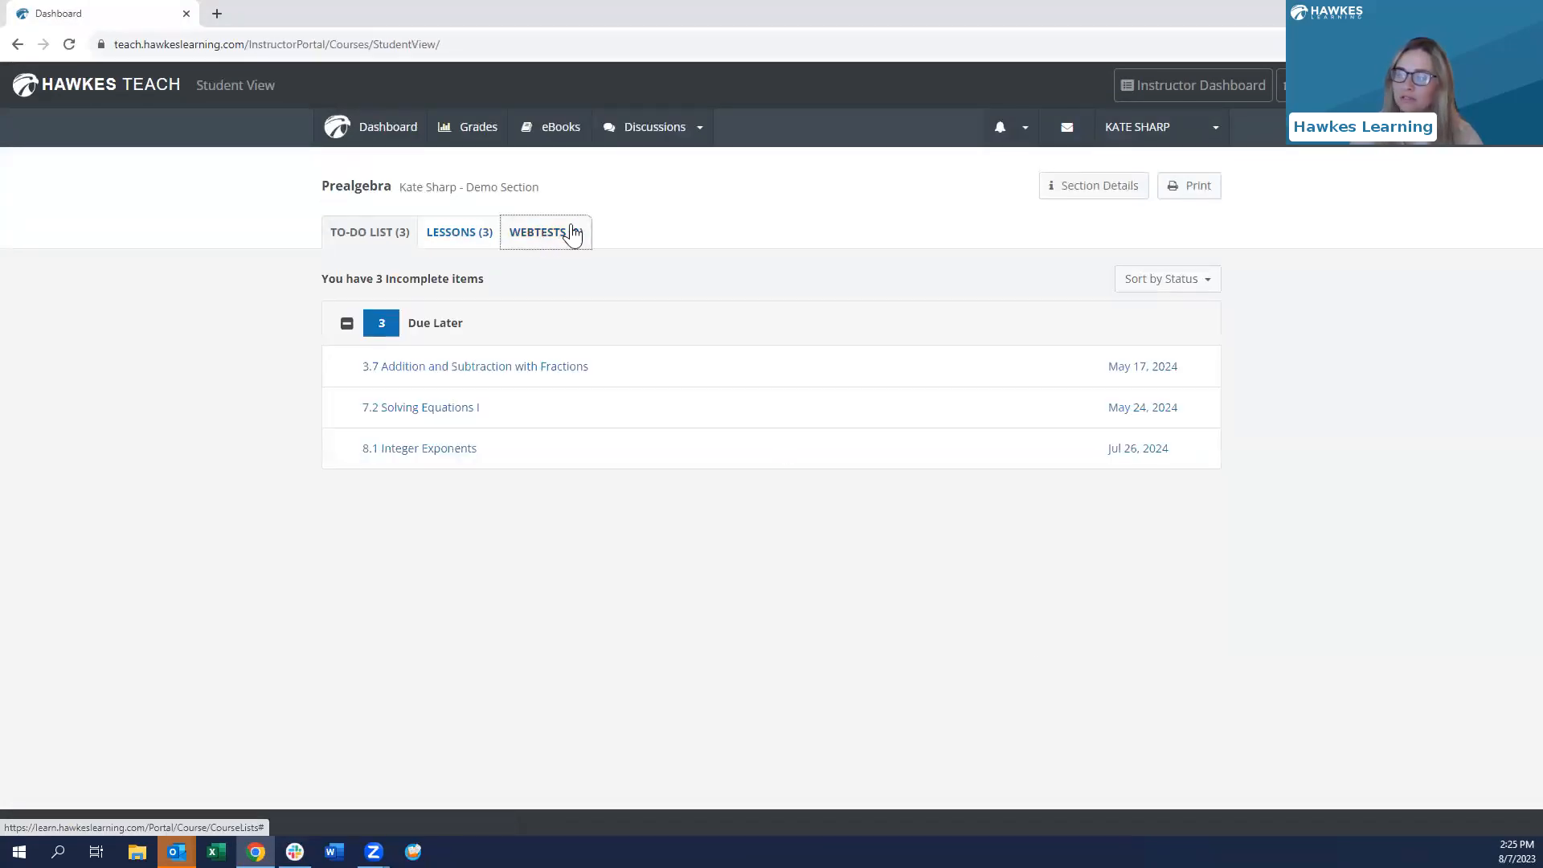
pyautogui.click(553, 239)
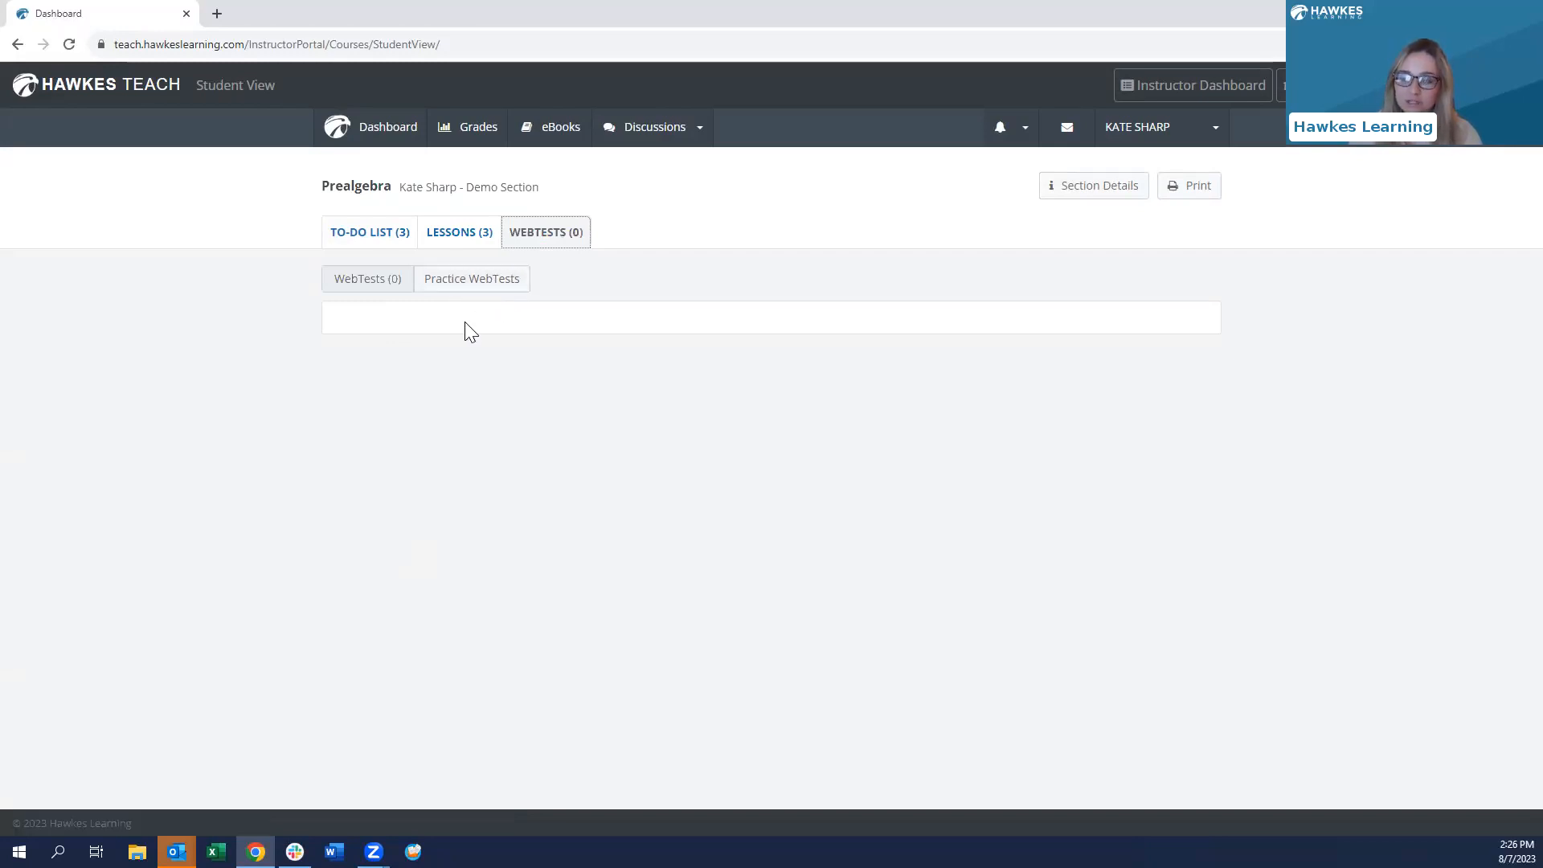
pyautogui.click(484, 295)
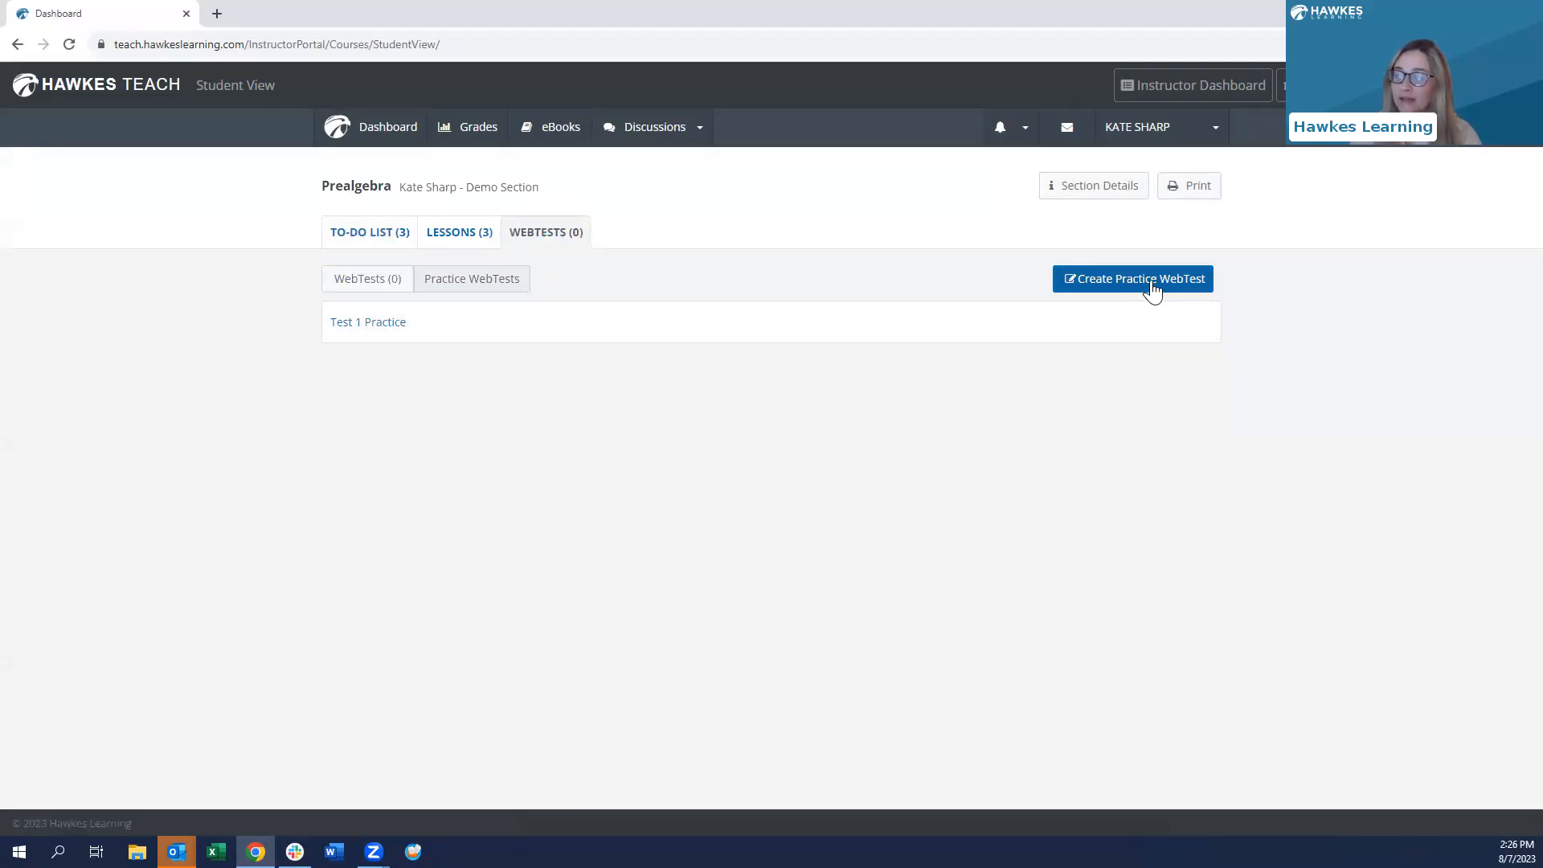
pyautogui.click(1170, 282)
# - Name it 'Exam 1 Practice' with lessons 1.1–1.4, 10 questions, 30 minutes, and start it
pyautogui.click(460, 275)
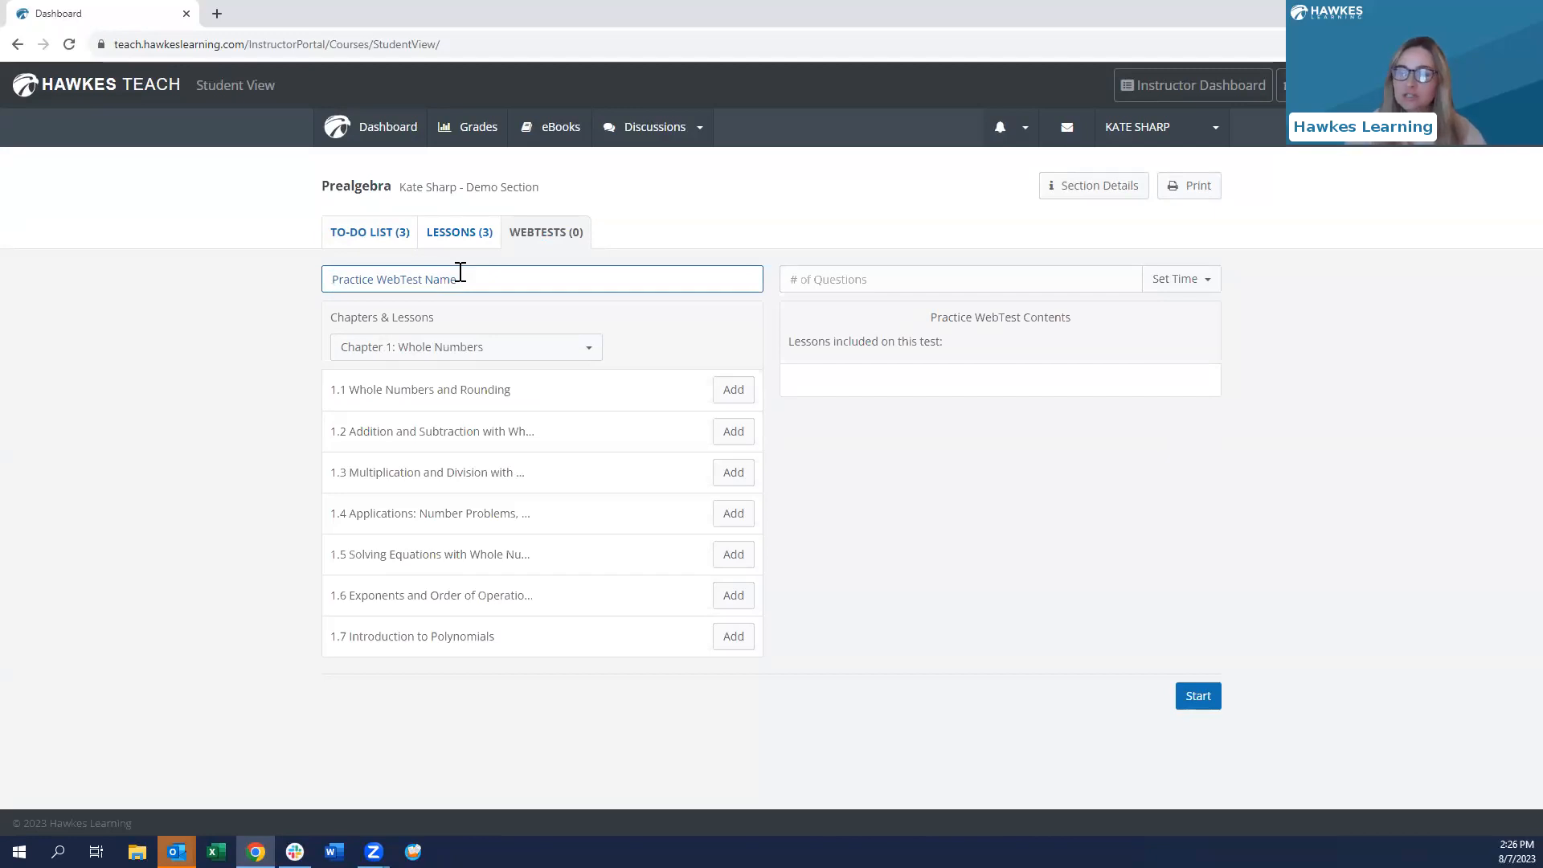
pyautogui.write('Exam 1 Practice')
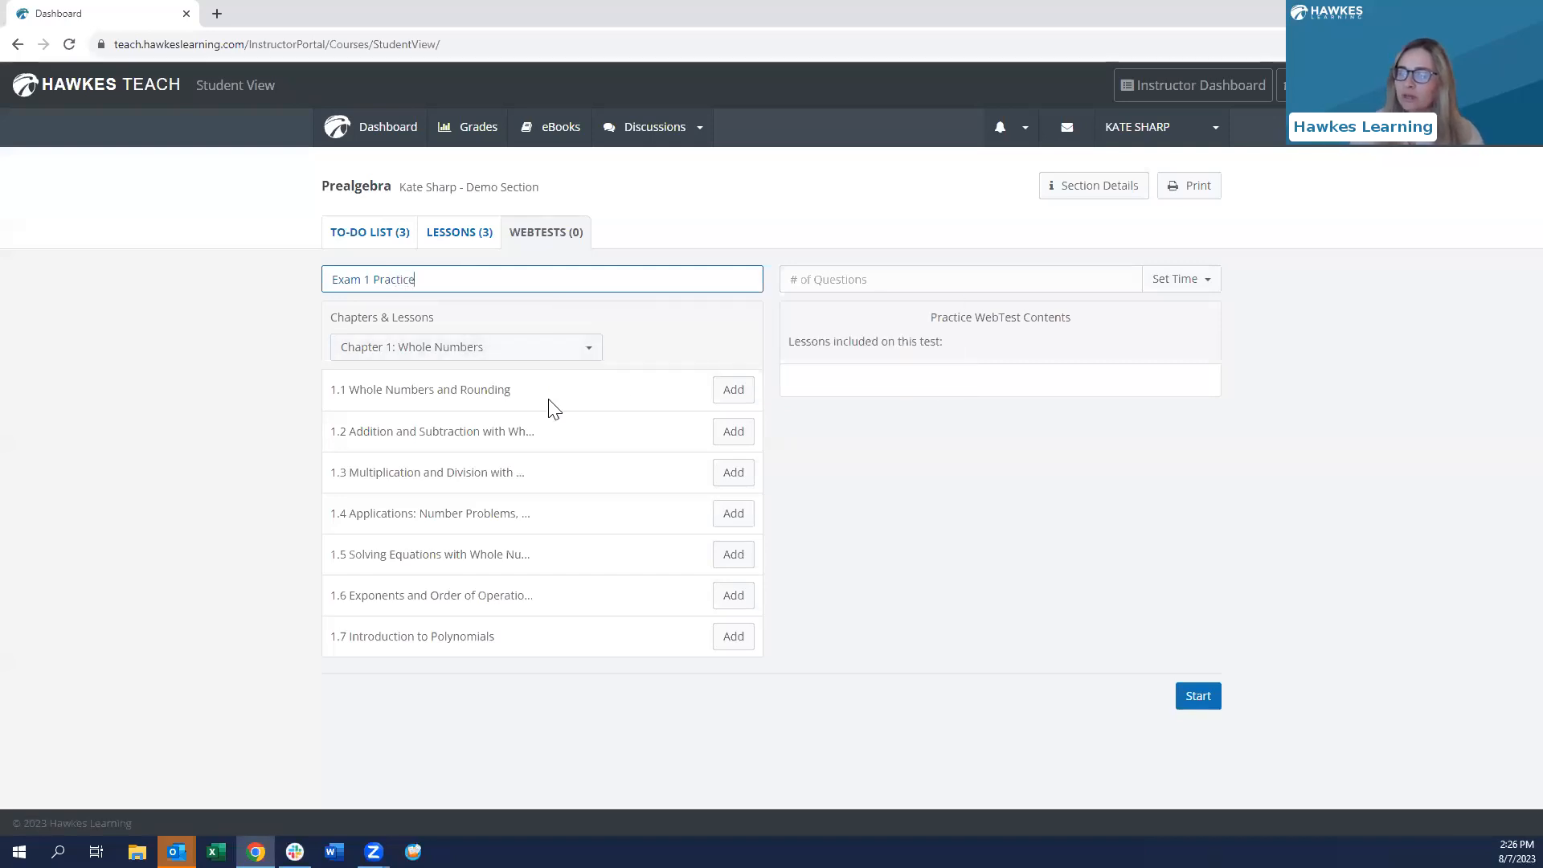
pyautogui.click(733, 390)
pyautogui.click(733, 432)
pyautogui.click(733, 472)
pyautogui.click(733, 514)
pyautogui.click(831, 283)
pyautogui.write('10')
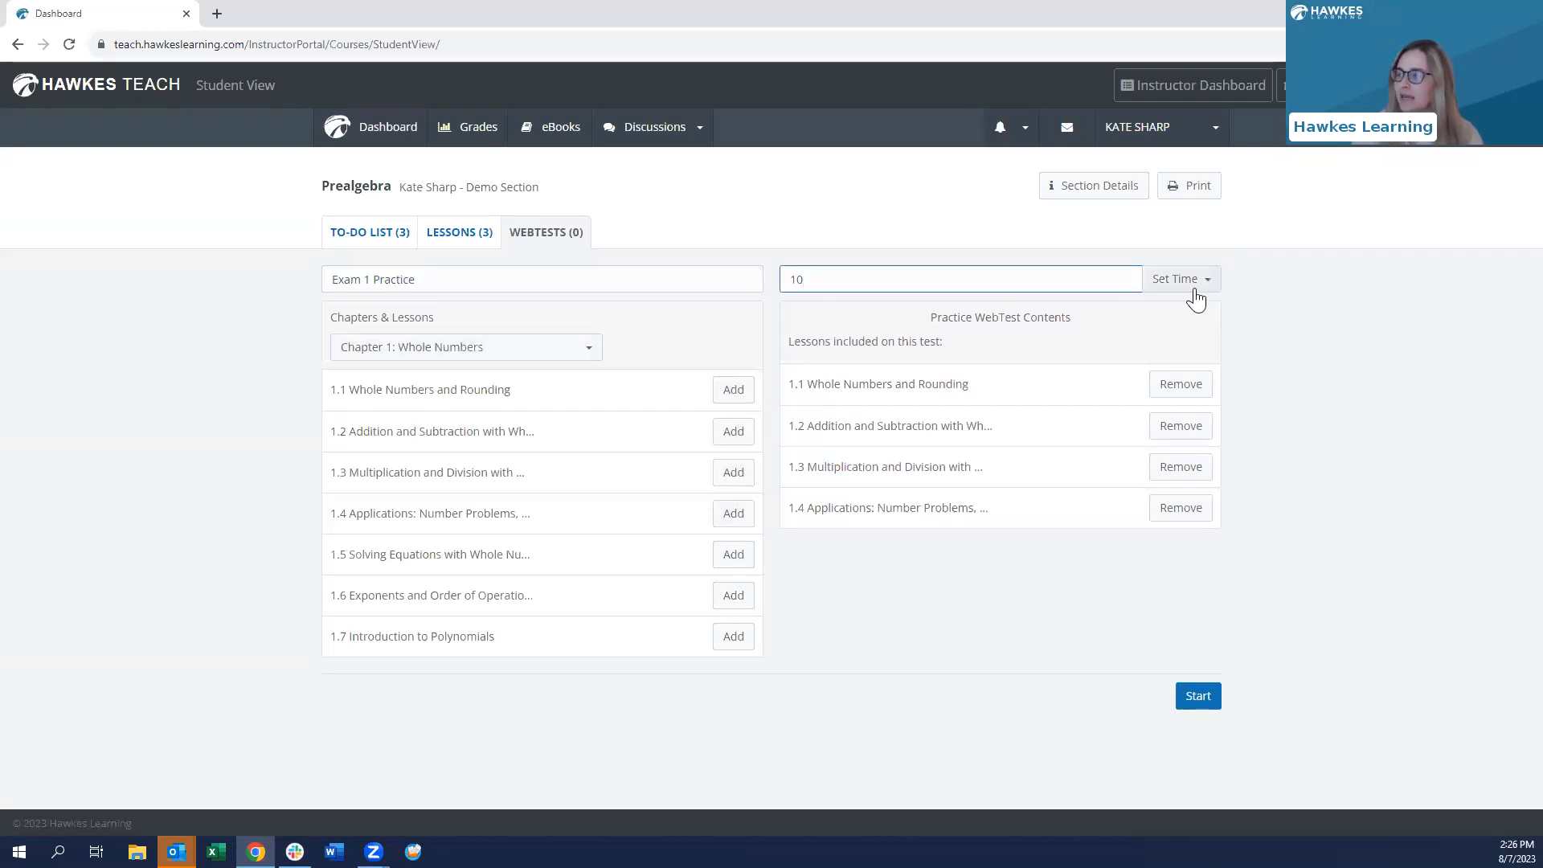
pyautogui.click(1198, 280)
pyautogui.click(917, 353)
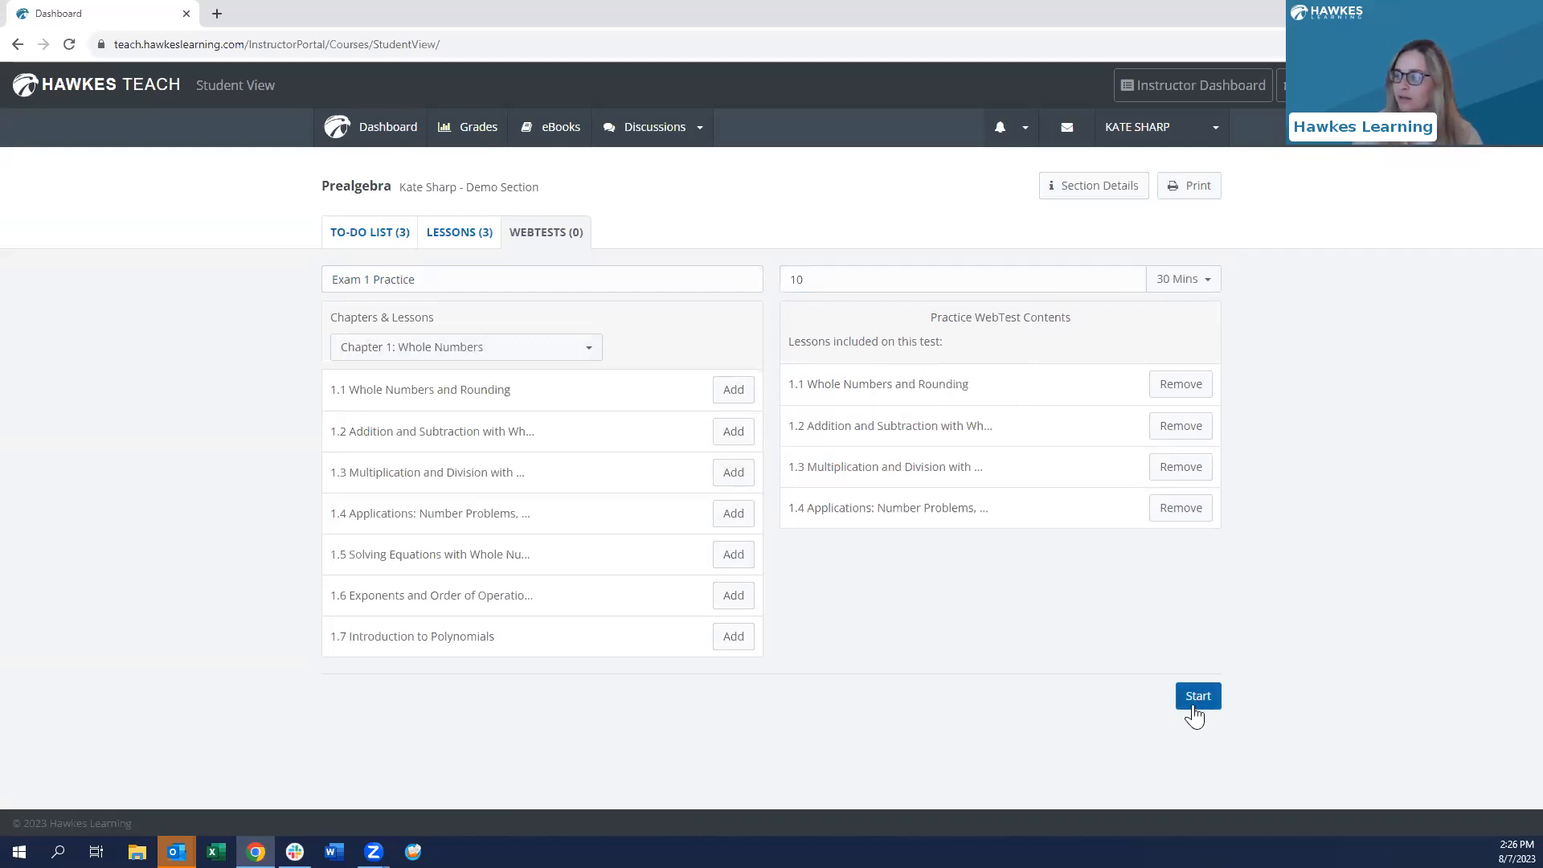
pyautogui.click(1197, 698)
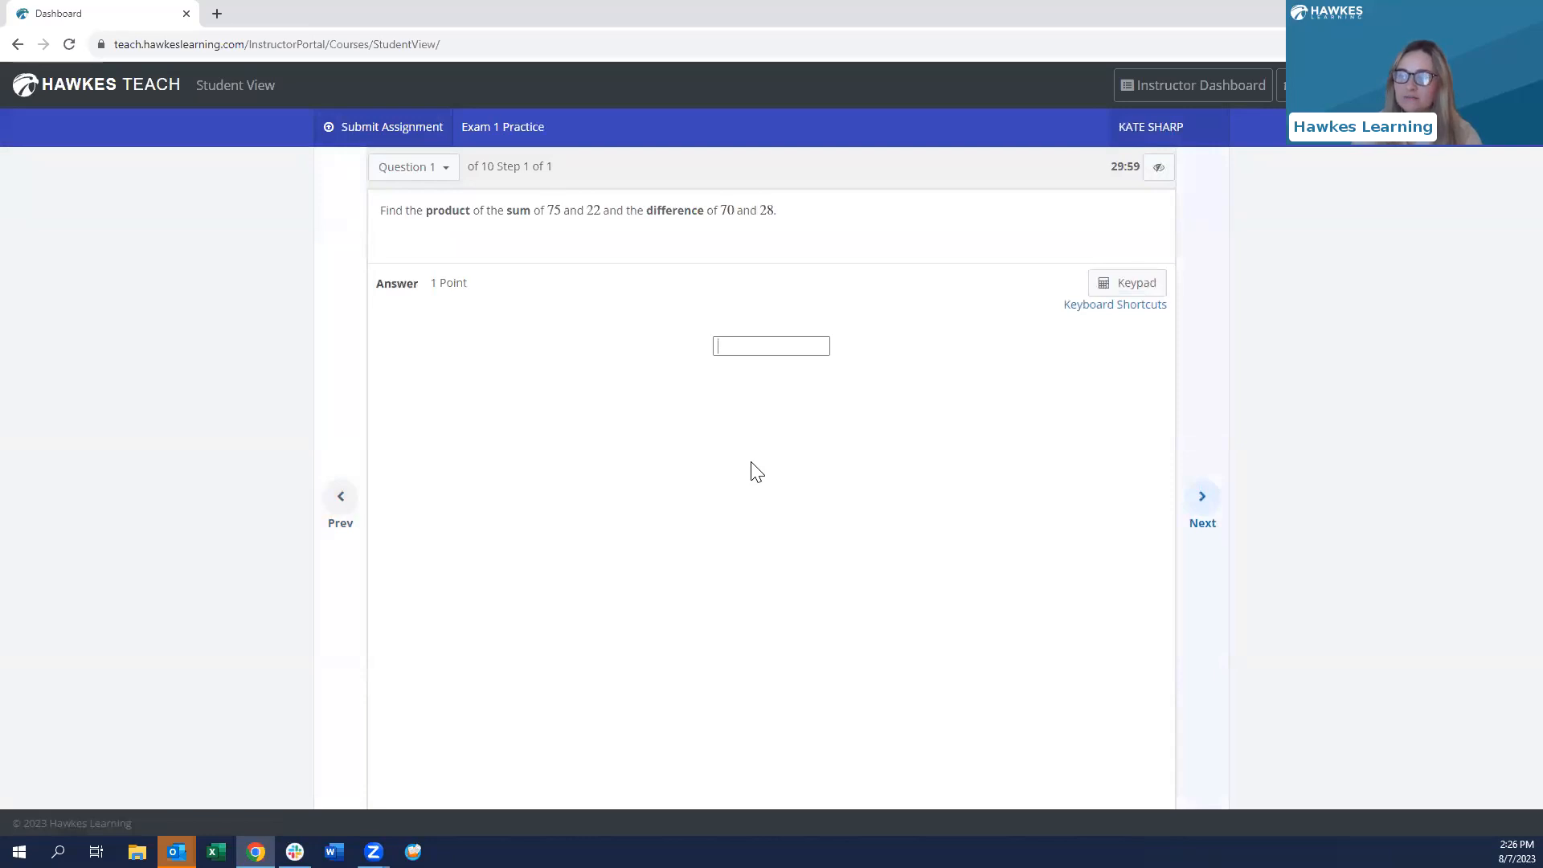
# - Page through Exam 1 Practice to Question 5 and submit it unanswered for grading
pyautogui.click(1211, 510)
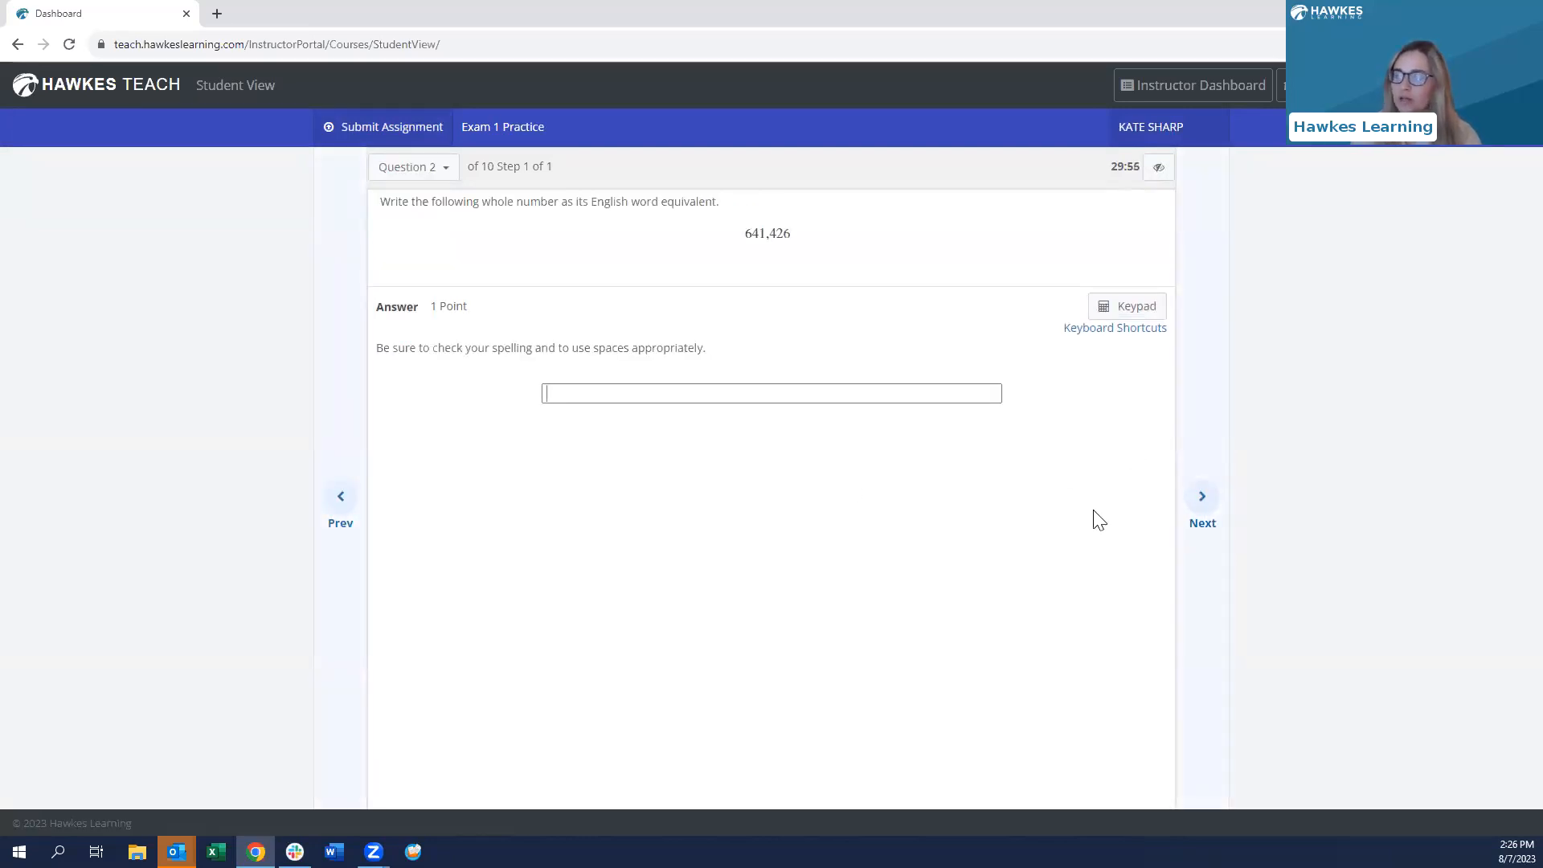
pyautogui.click(1159, 169)
pyautogui.click(1159, 164)
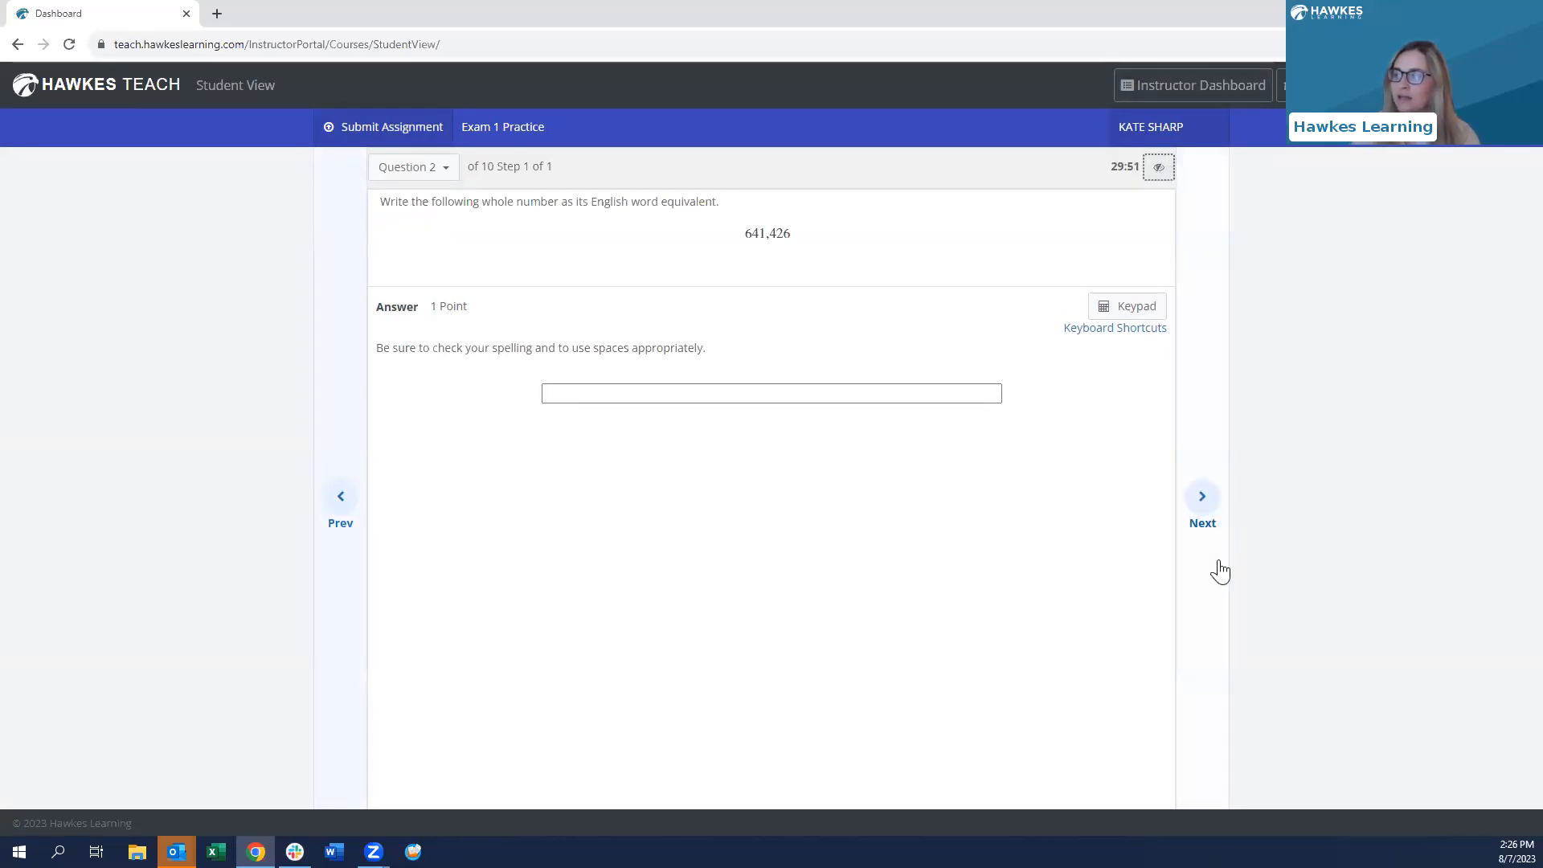
pyautogui.click(1201, 502)
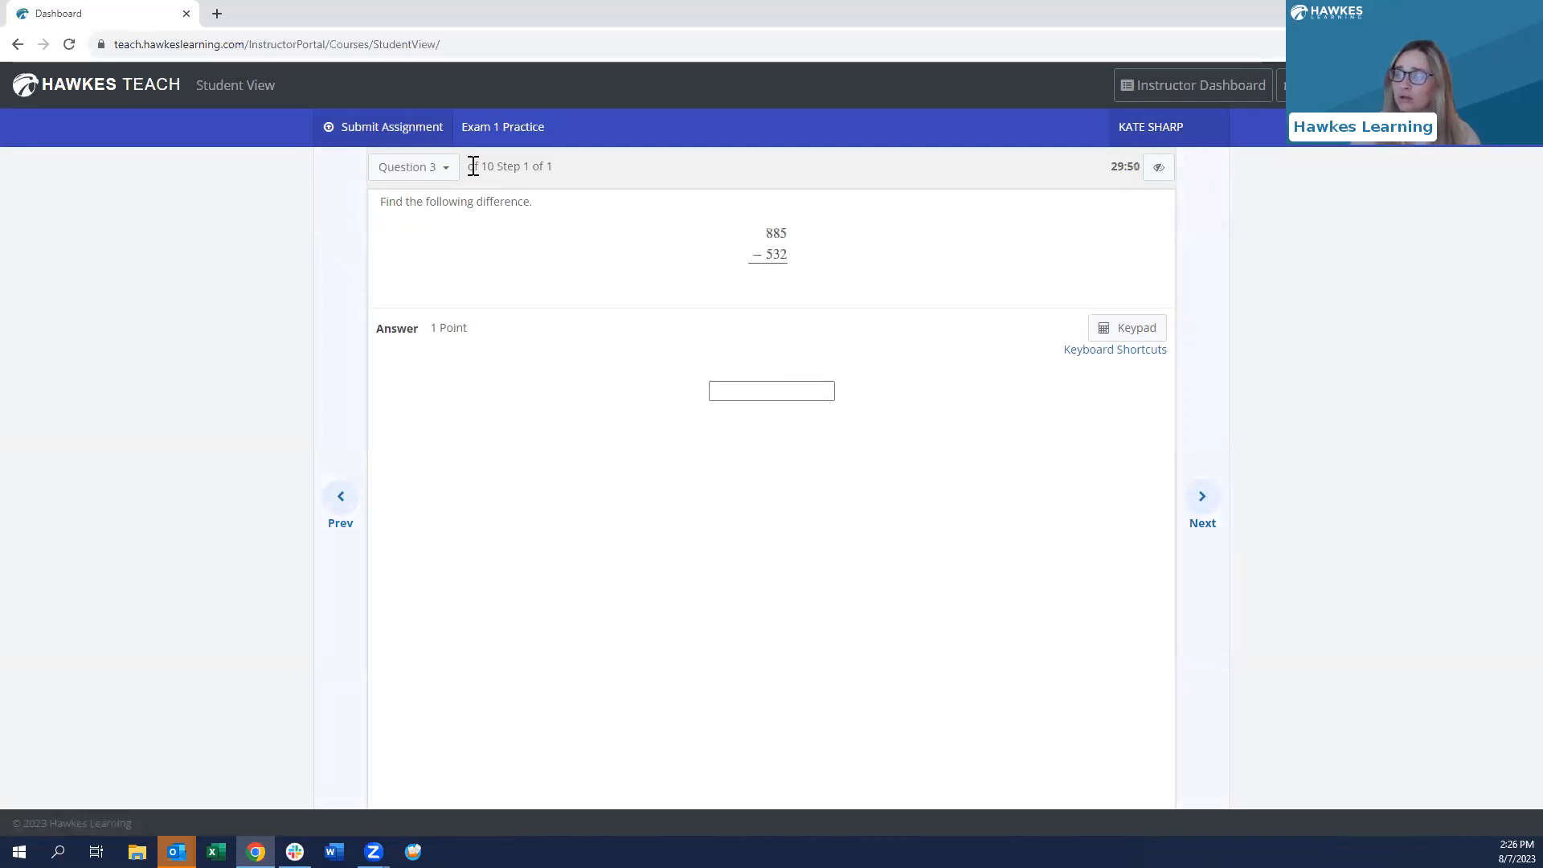
pyautogui.click(428, 171)
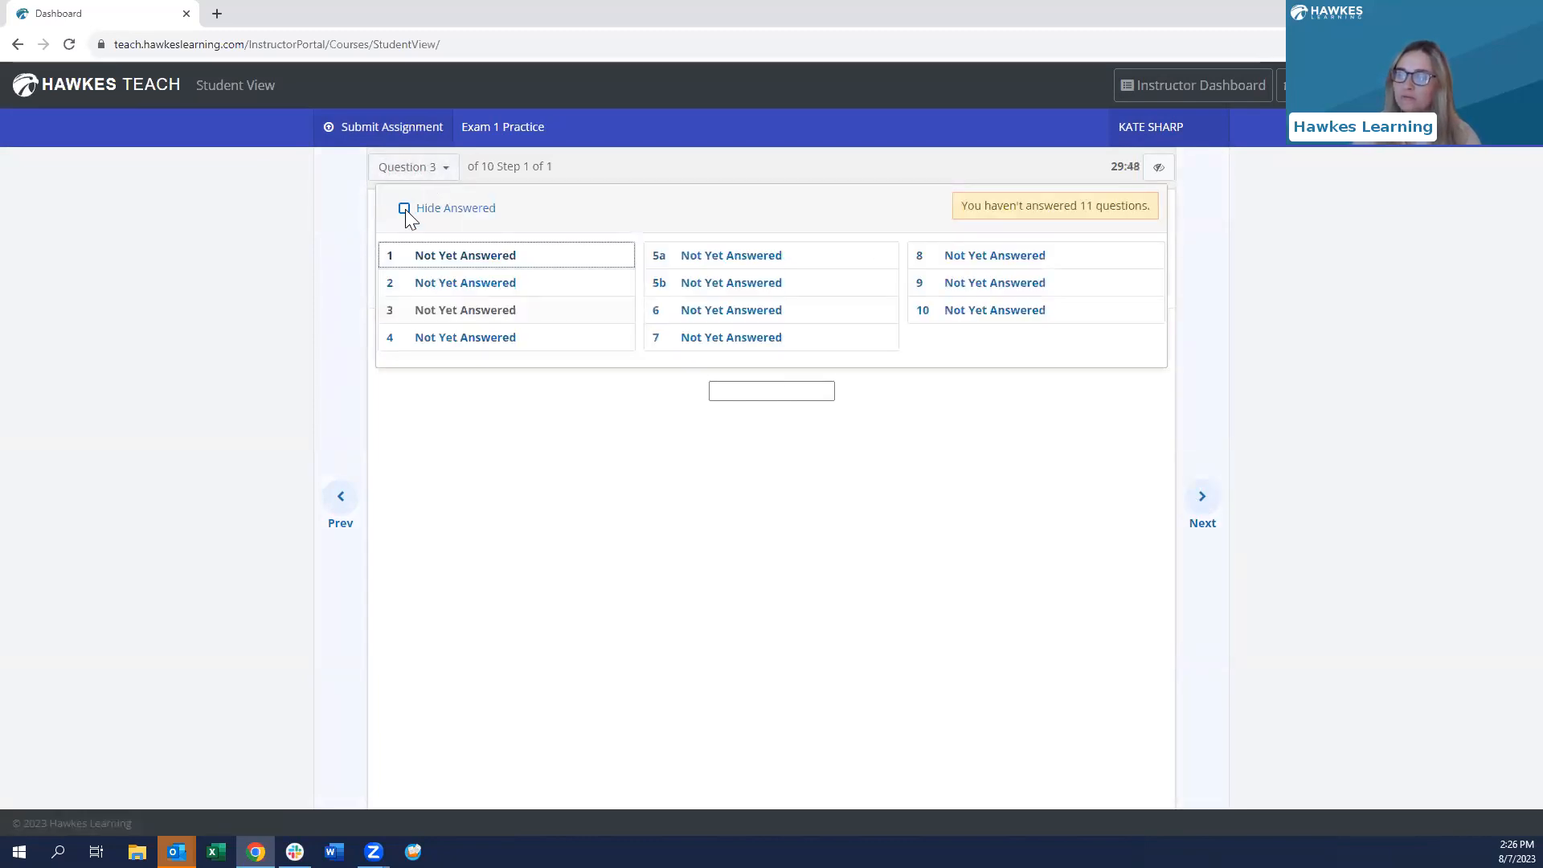
pyautogui.click(598, 438)
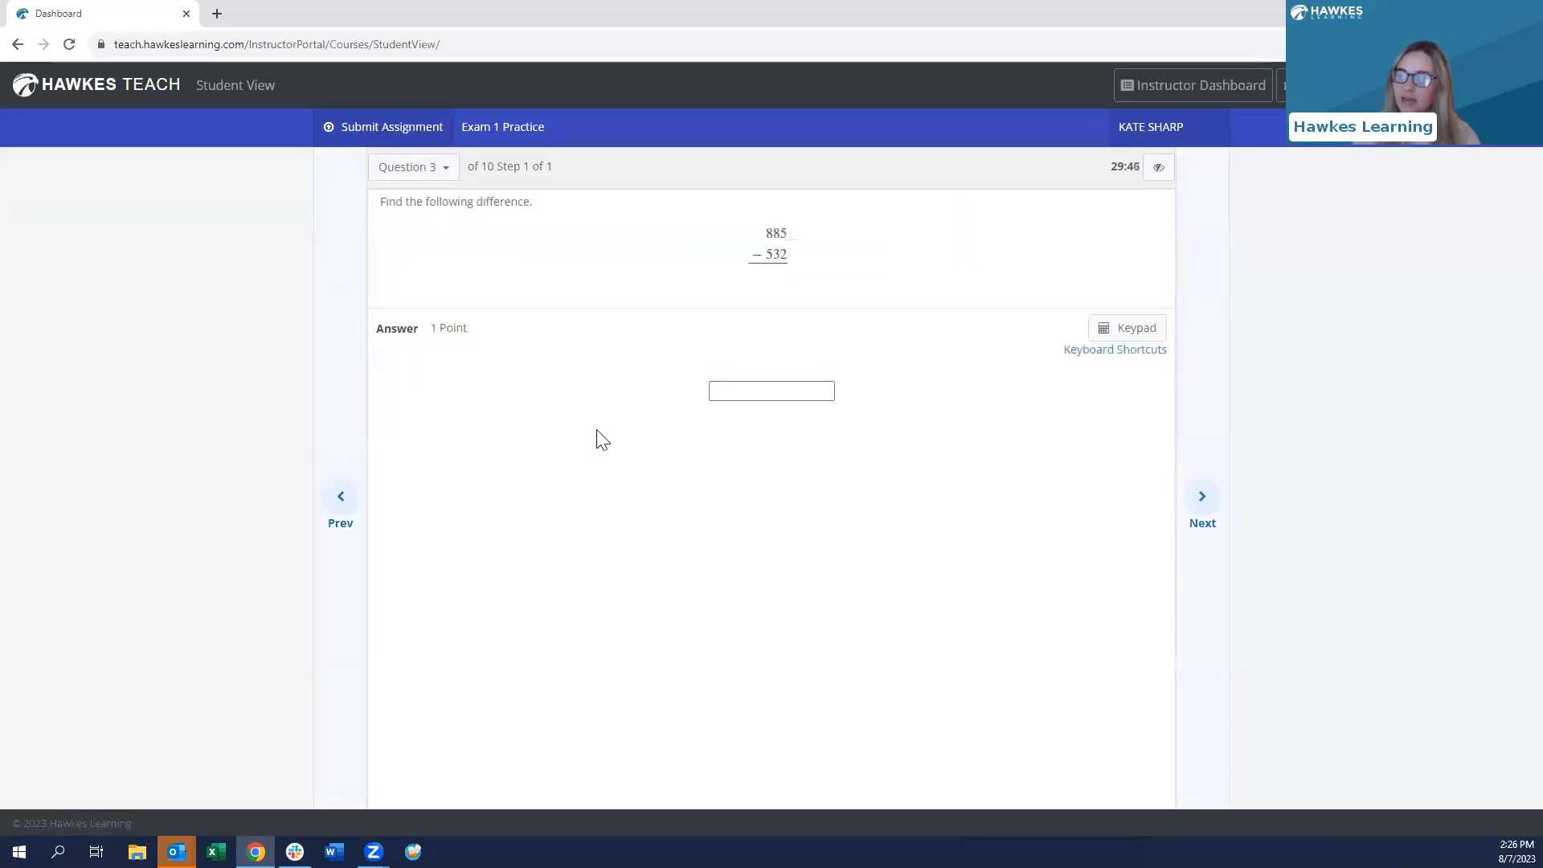
pyautogui.click(1199, 503)
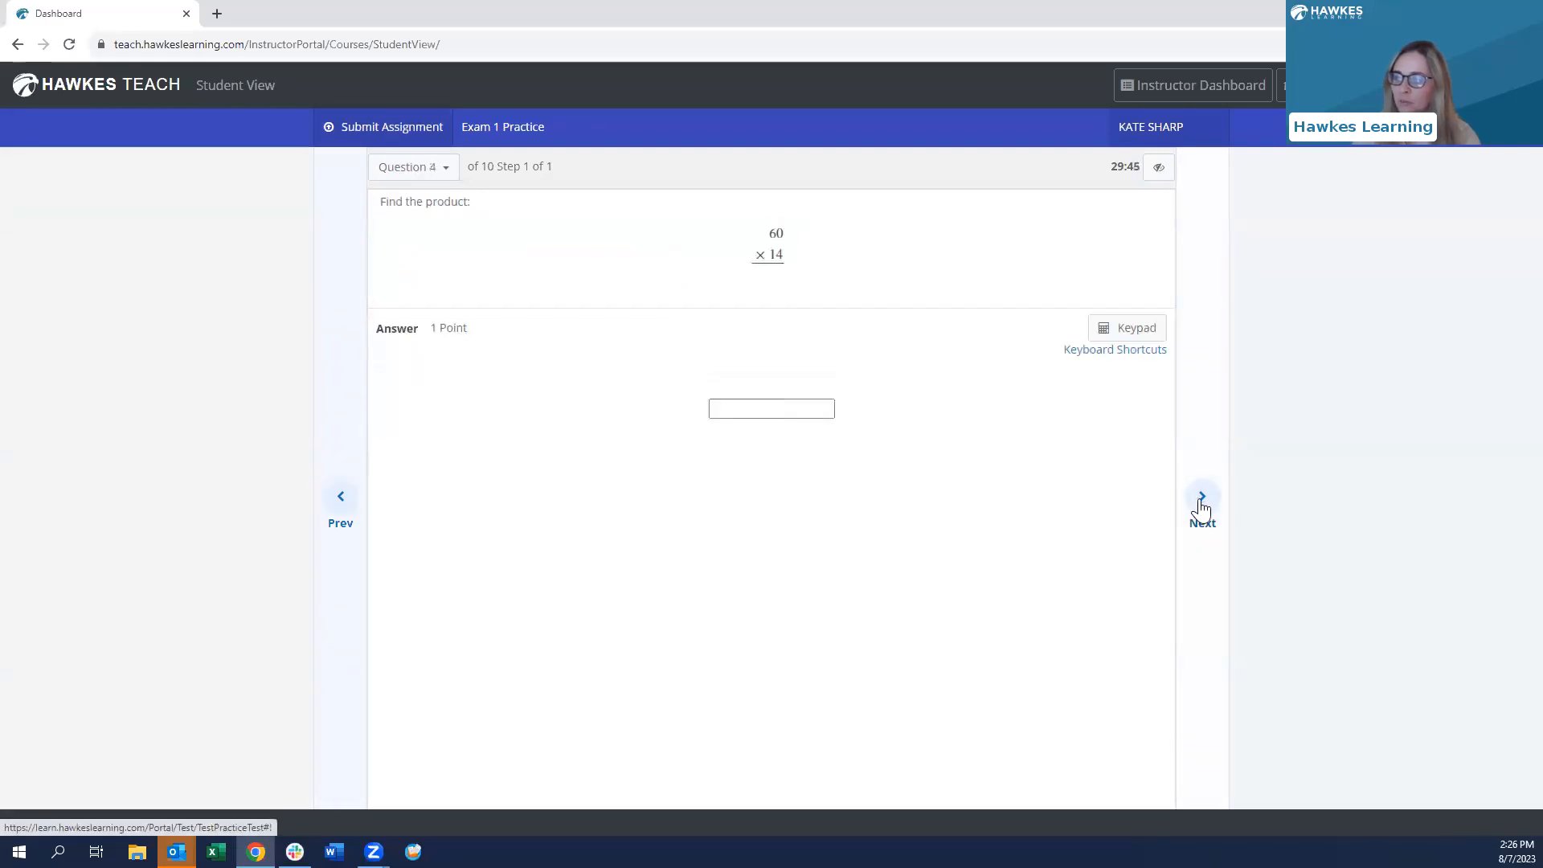
pyautogui.click(1201, 505)
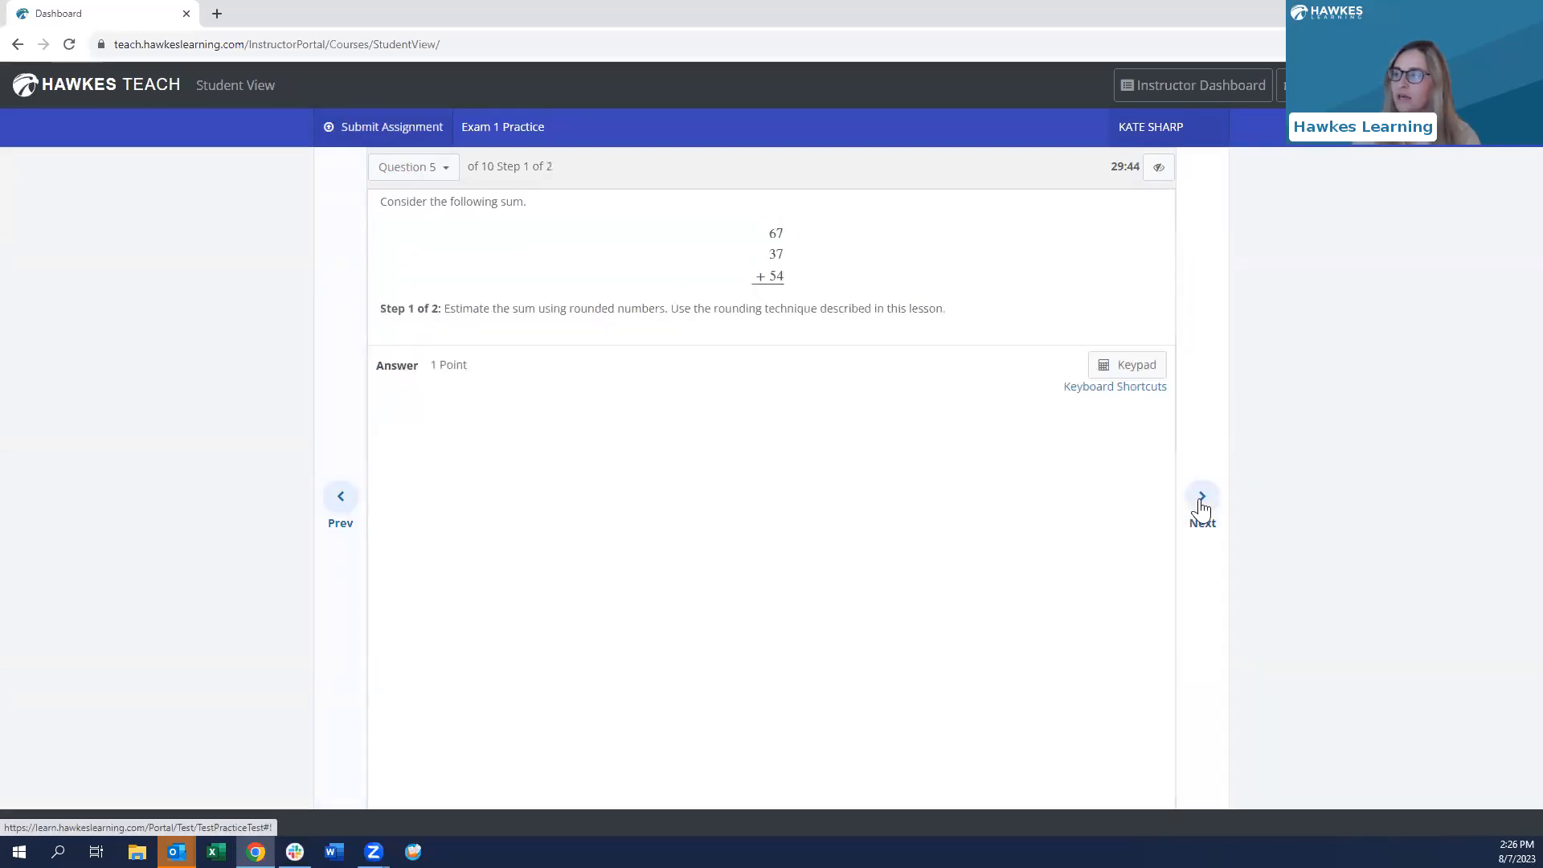
pyautogui.click(358, 129)
pyautogui.click(923, 306)
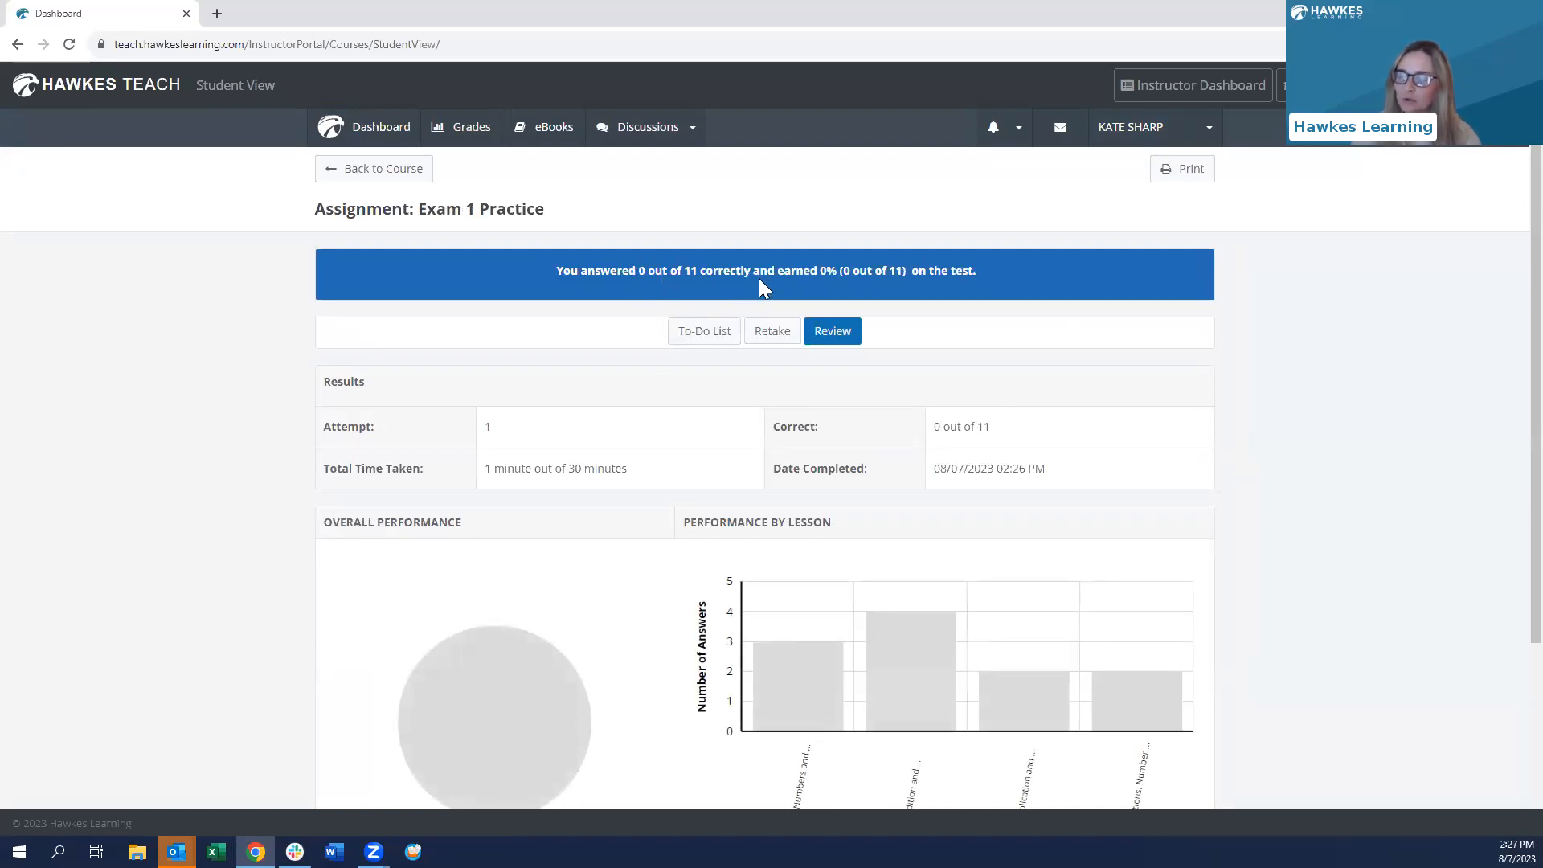
# - Review the 0 out of 11 (0%) performance charts, then return to Instructor View
pyautogui.scroll(-3, 829, 282)
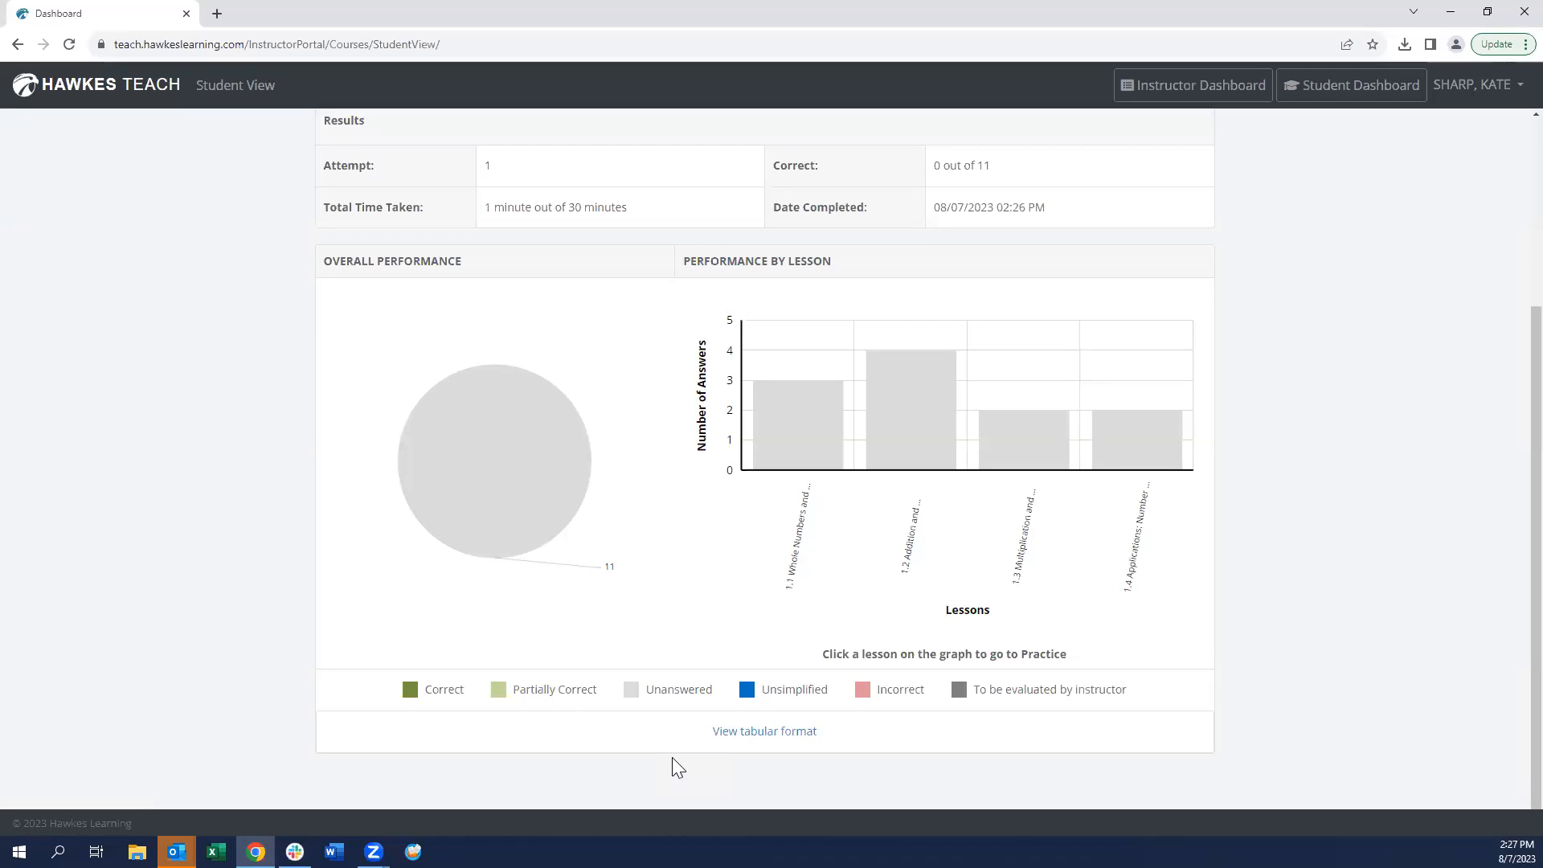
pyautogui.scroll(4, 884, 362)
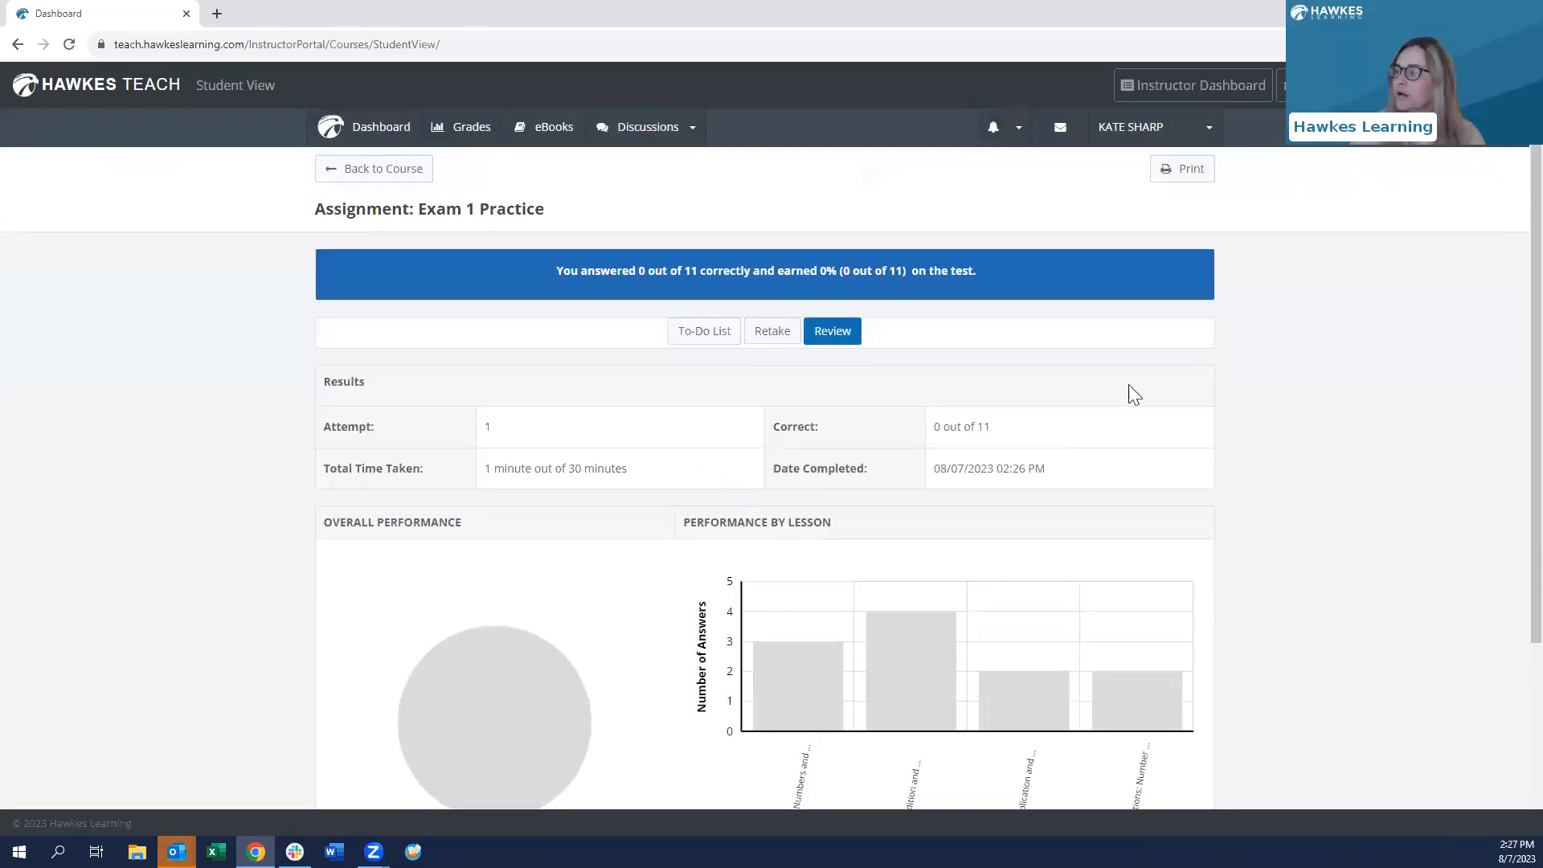
pyautogui.click(1228, 94)
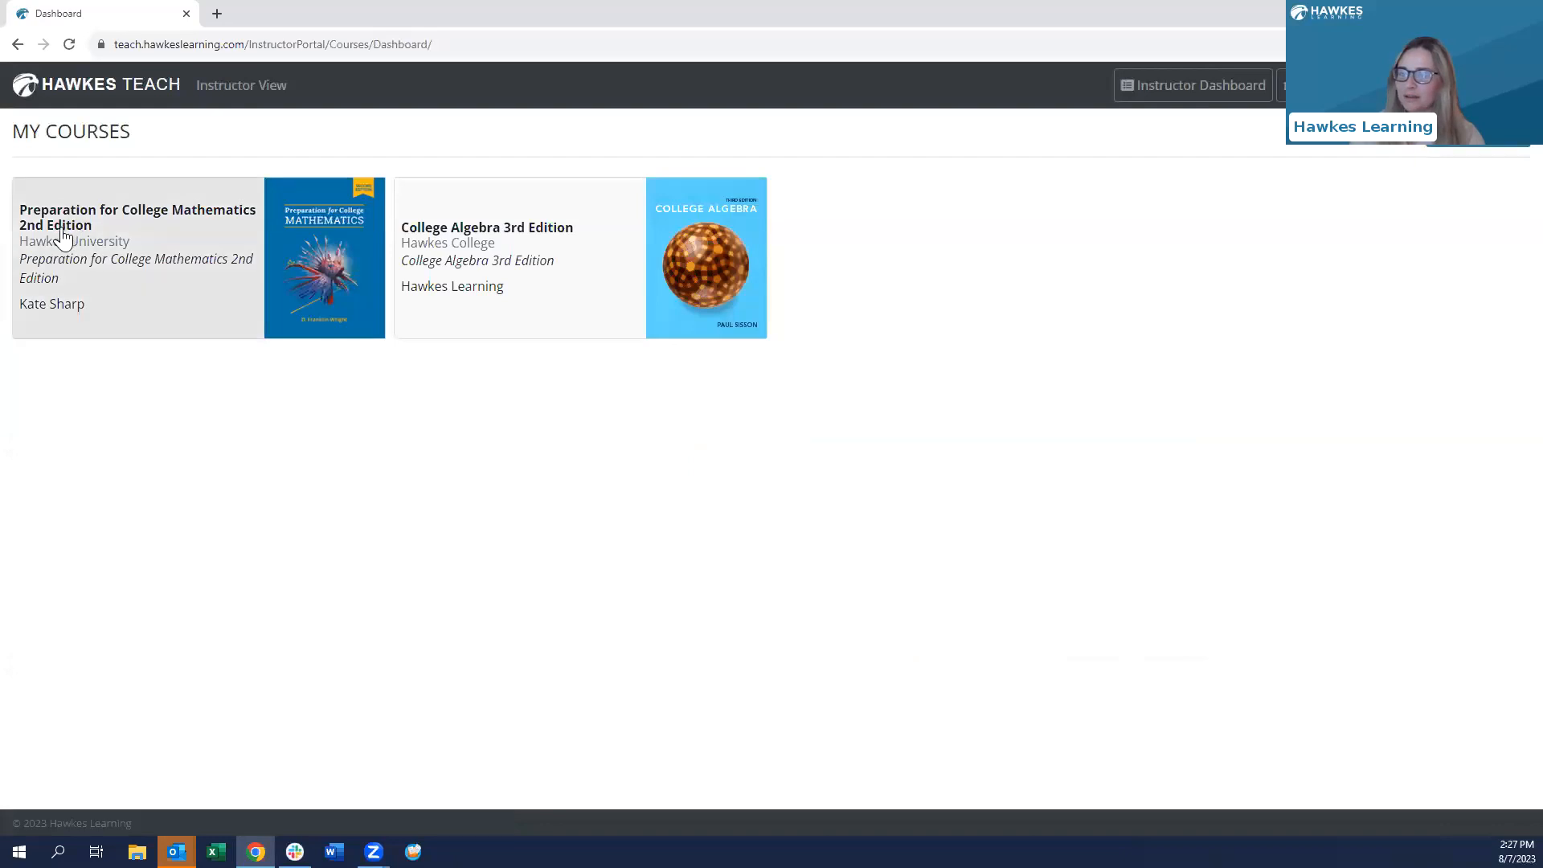
# - Open the Preparation for College Mathematics WebTests list and dismiss the read-only edit warning
pyautogui.click(91, 240)
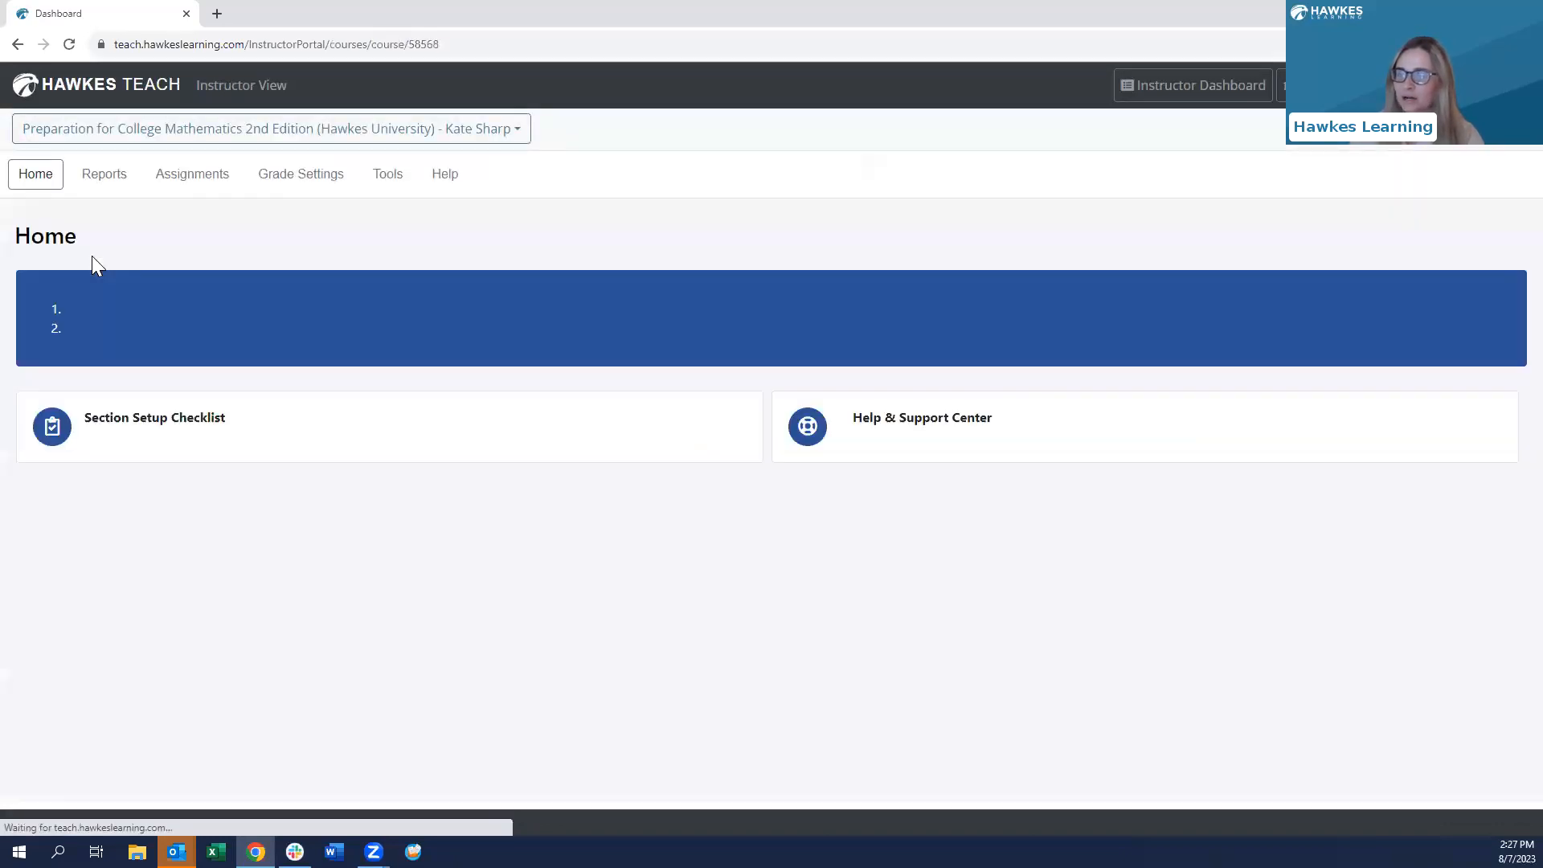
pyautogui.click(182, 183)
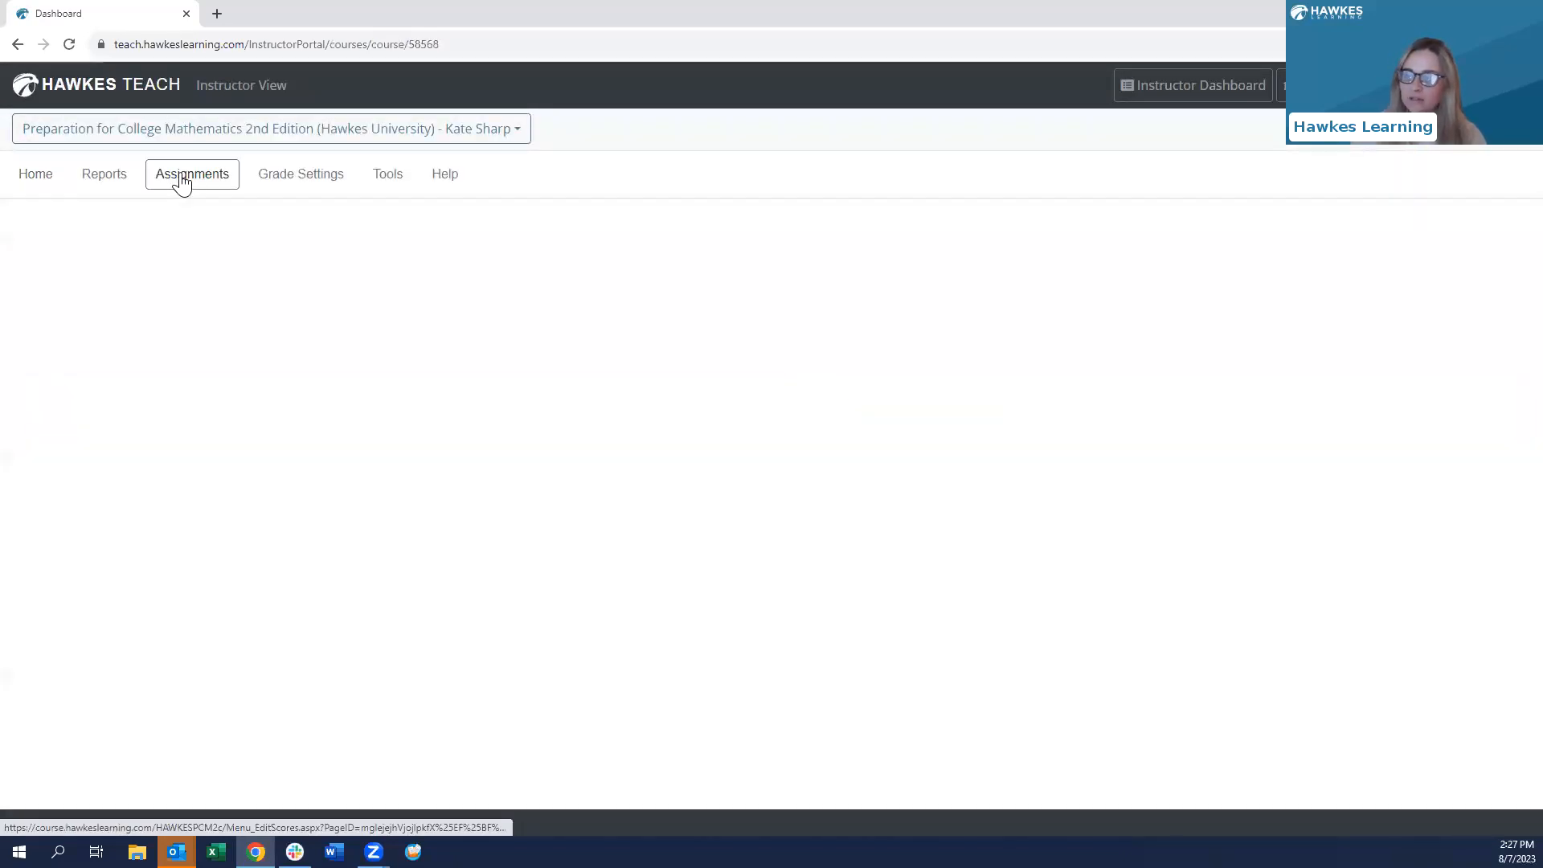
pyautogui.click(106, 521)
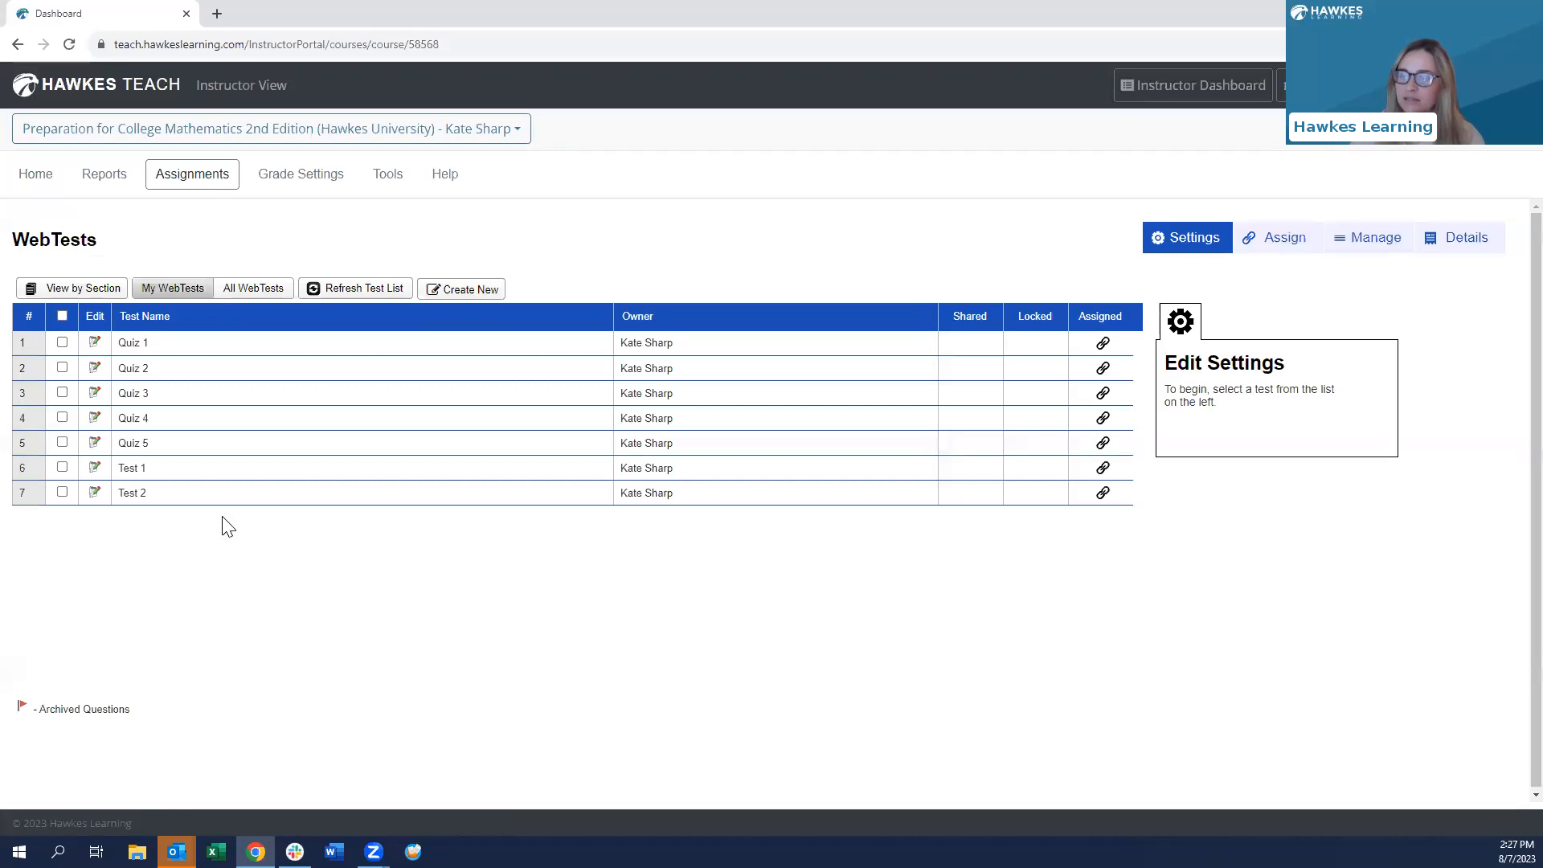
pyautogui.click(94, 394)
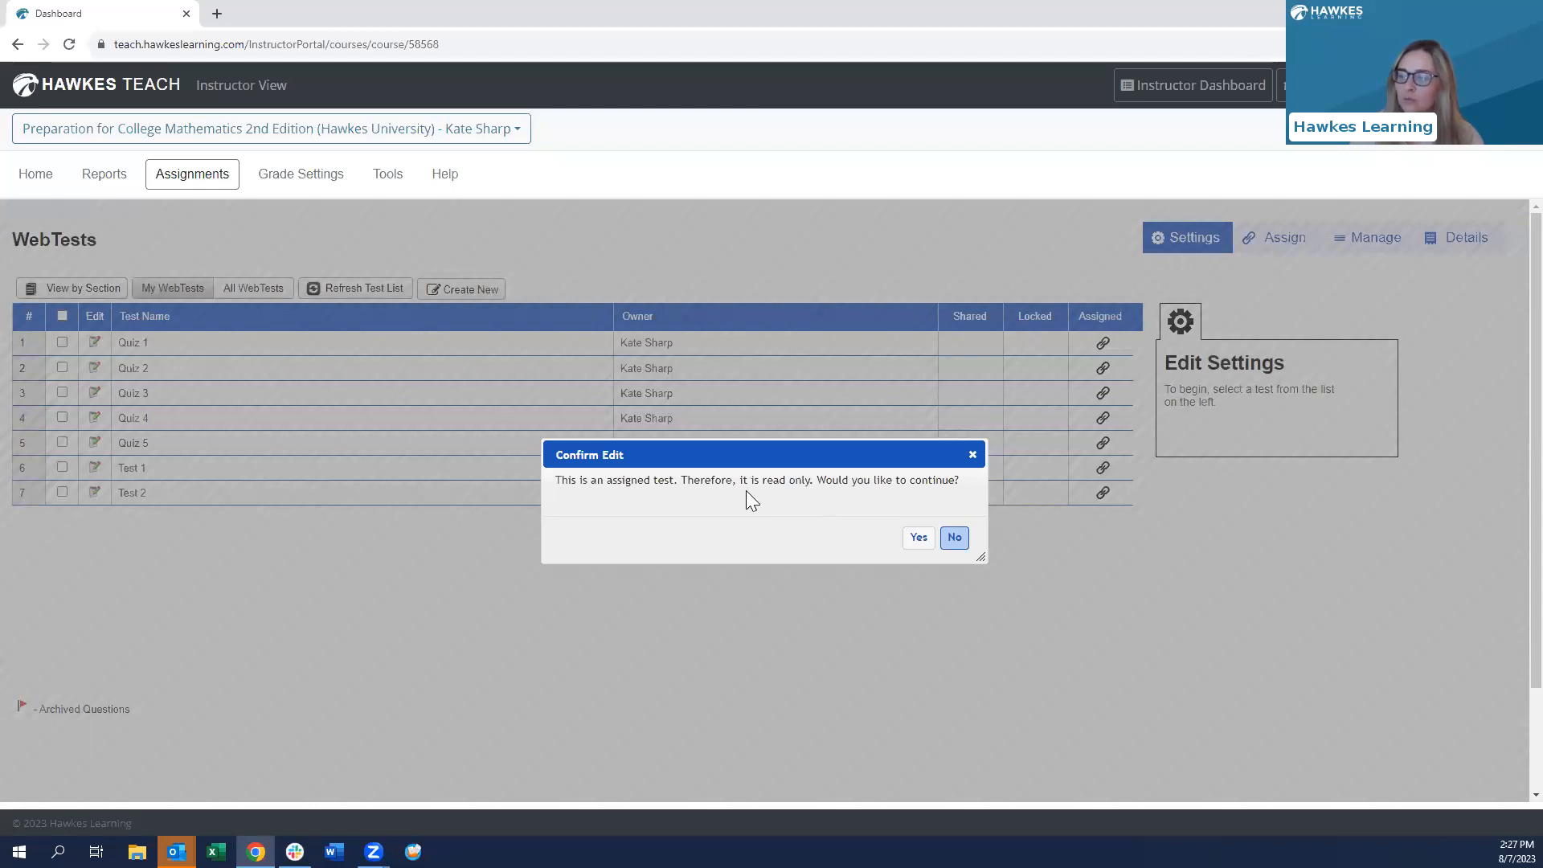
pyautogui.click(973, 455)
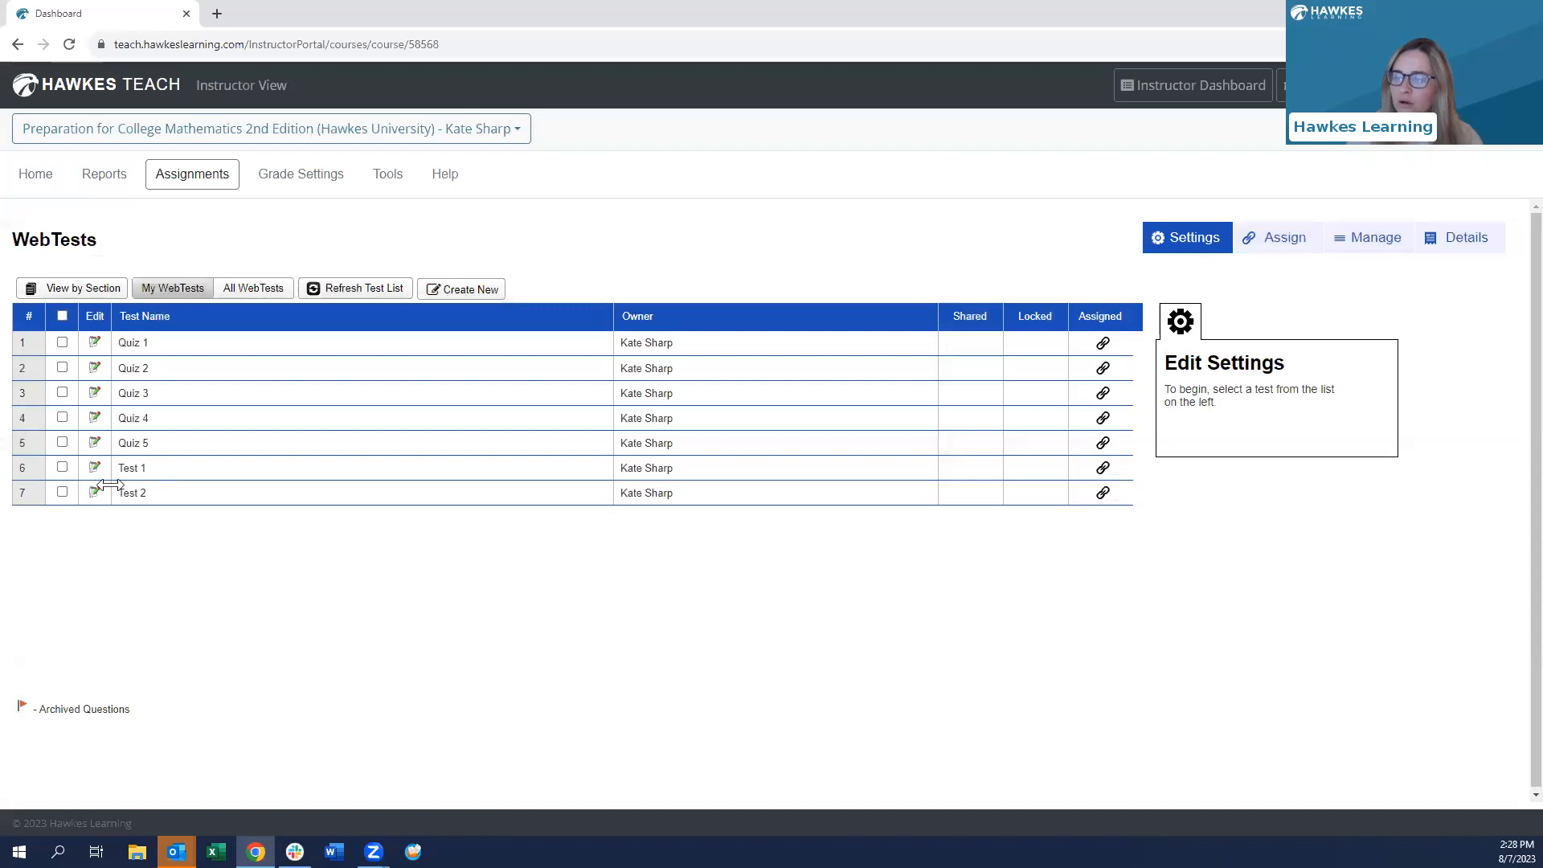
# - Open Quiz 3 for editing despite the read-only warning and remove its first question
pyautogui.click(62, 393)
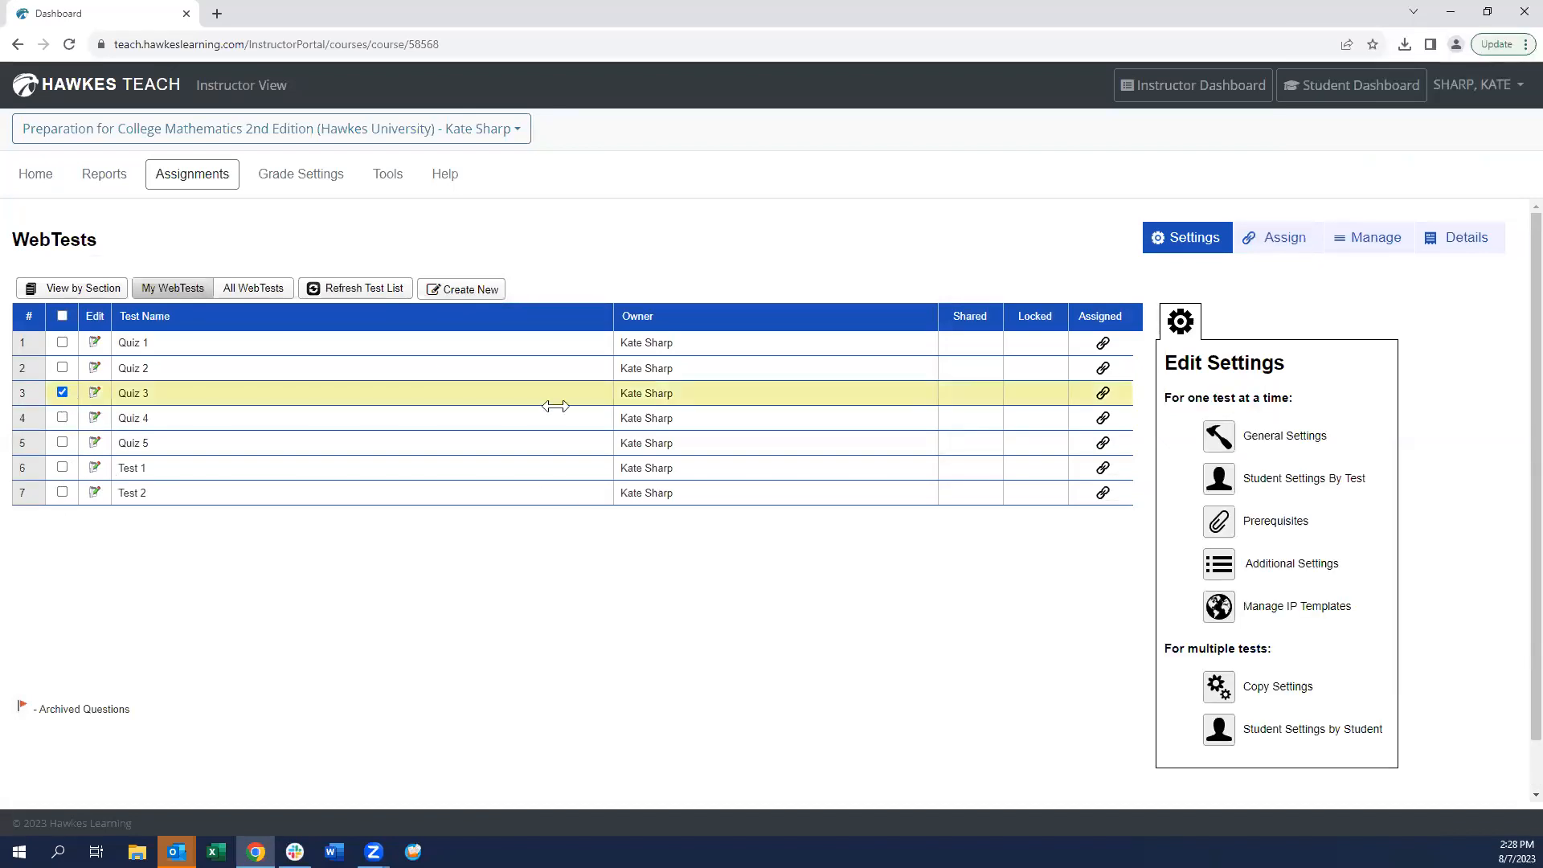
pyautogui.click(94, 392)
pyautogui.click(918, 537)
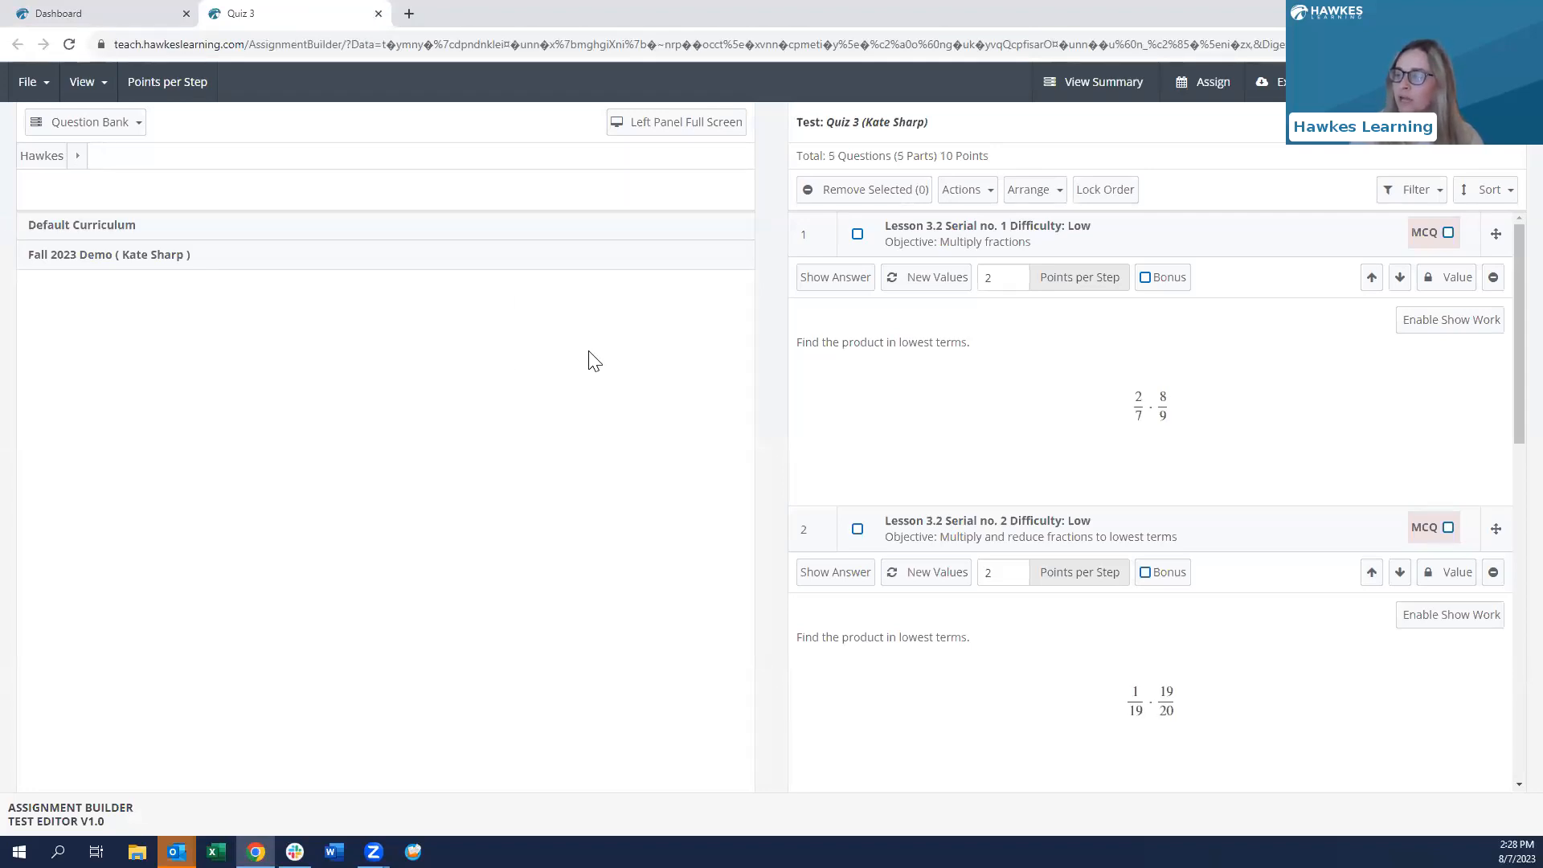
pyautogui.click(1493, 278)
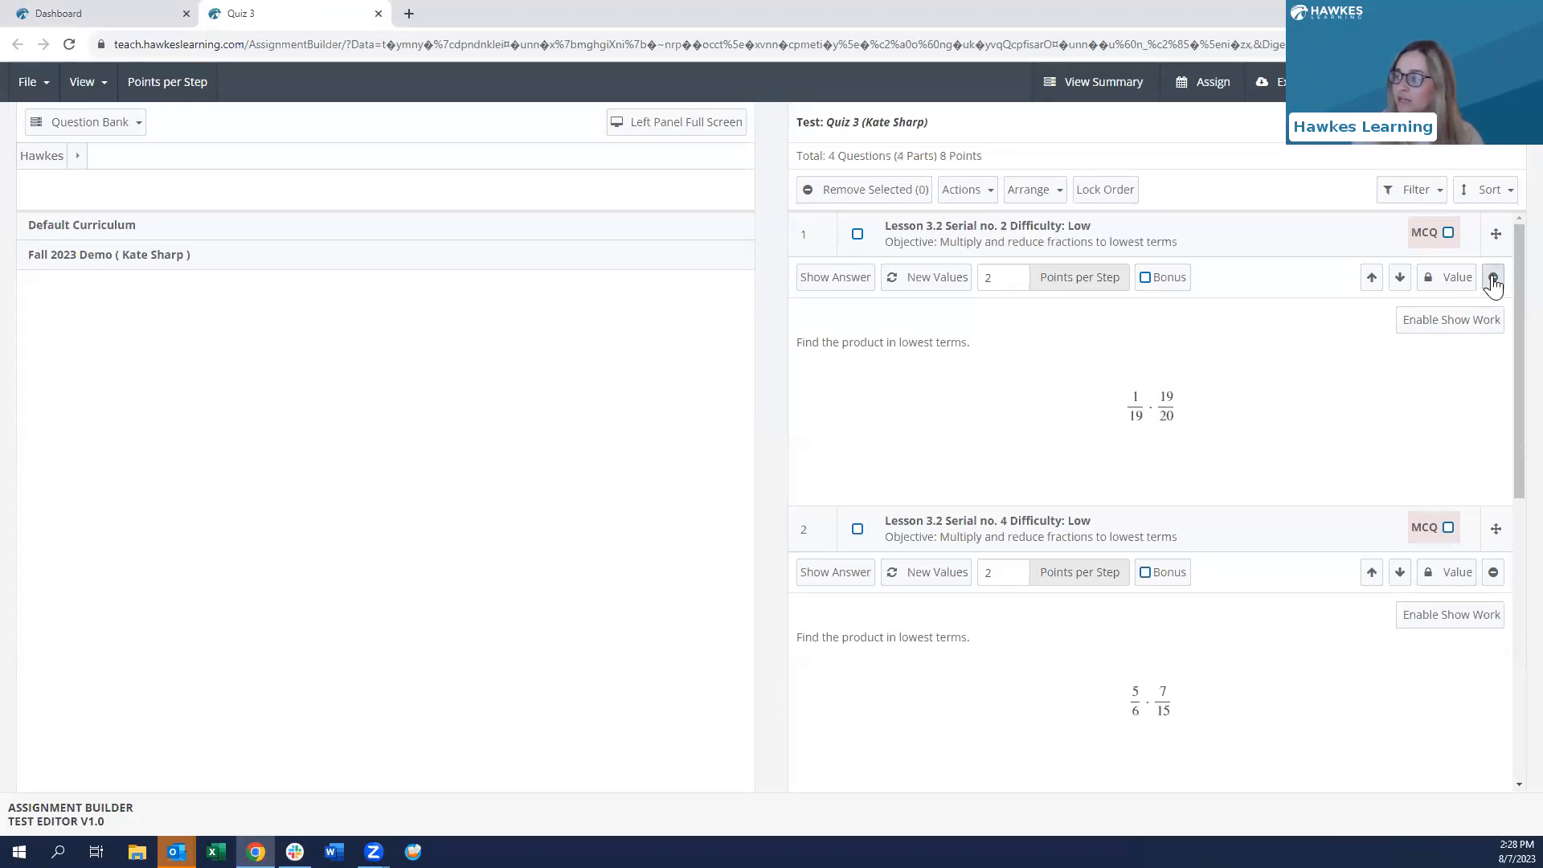
# - Add the first Fall 2023 Demo Lesson 2.2 Addition with Integers question and save as a new test
pyautogui.click(50, 262)
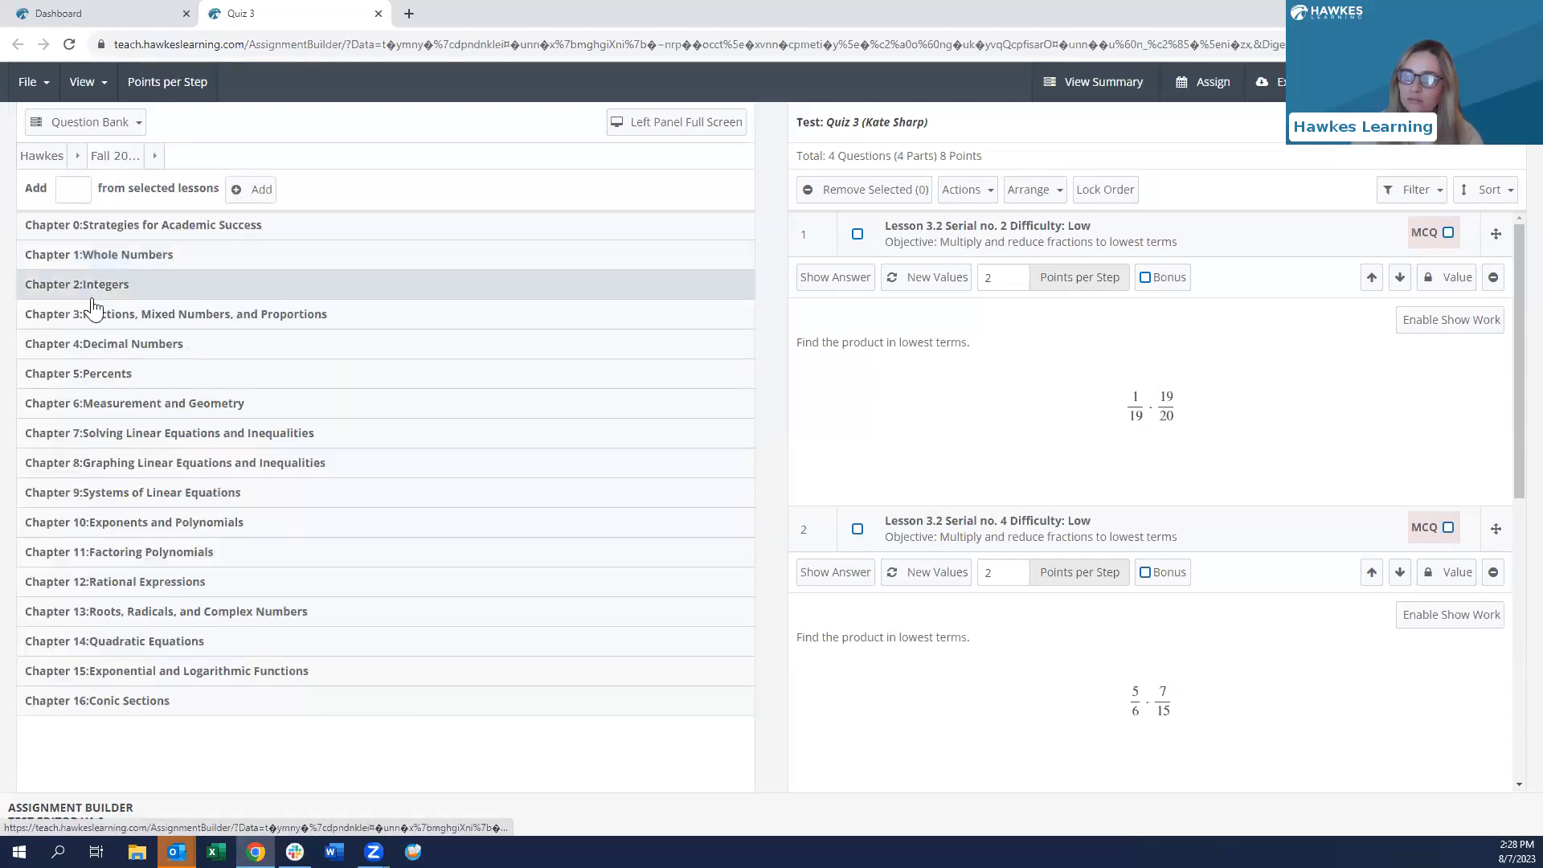
pyautogui.click(90, 291)
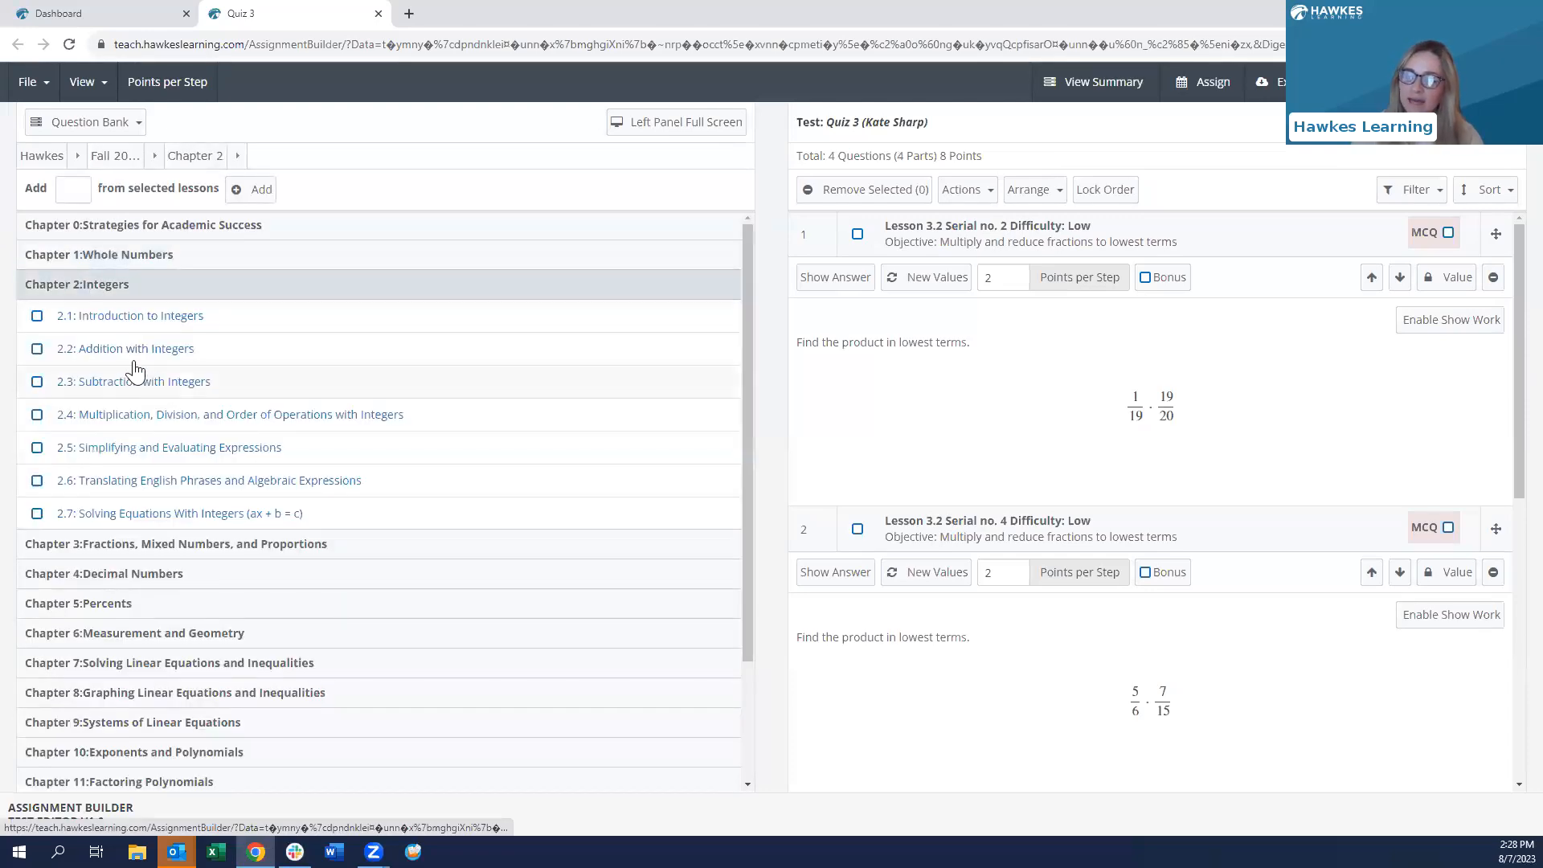
pyautogui.click(182, 363)
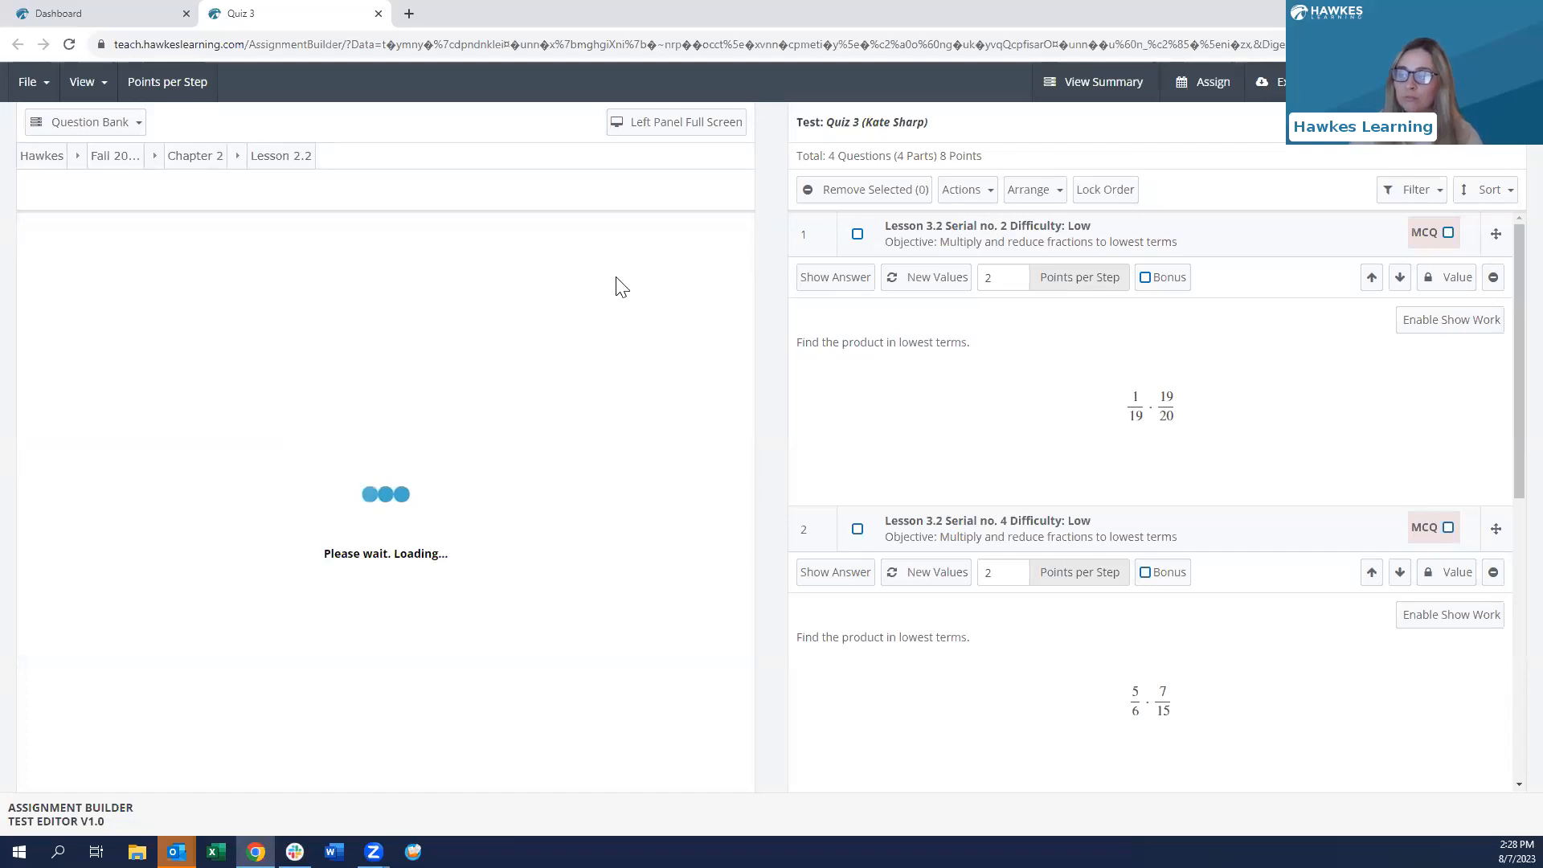
pyautogui.click(700, 285)
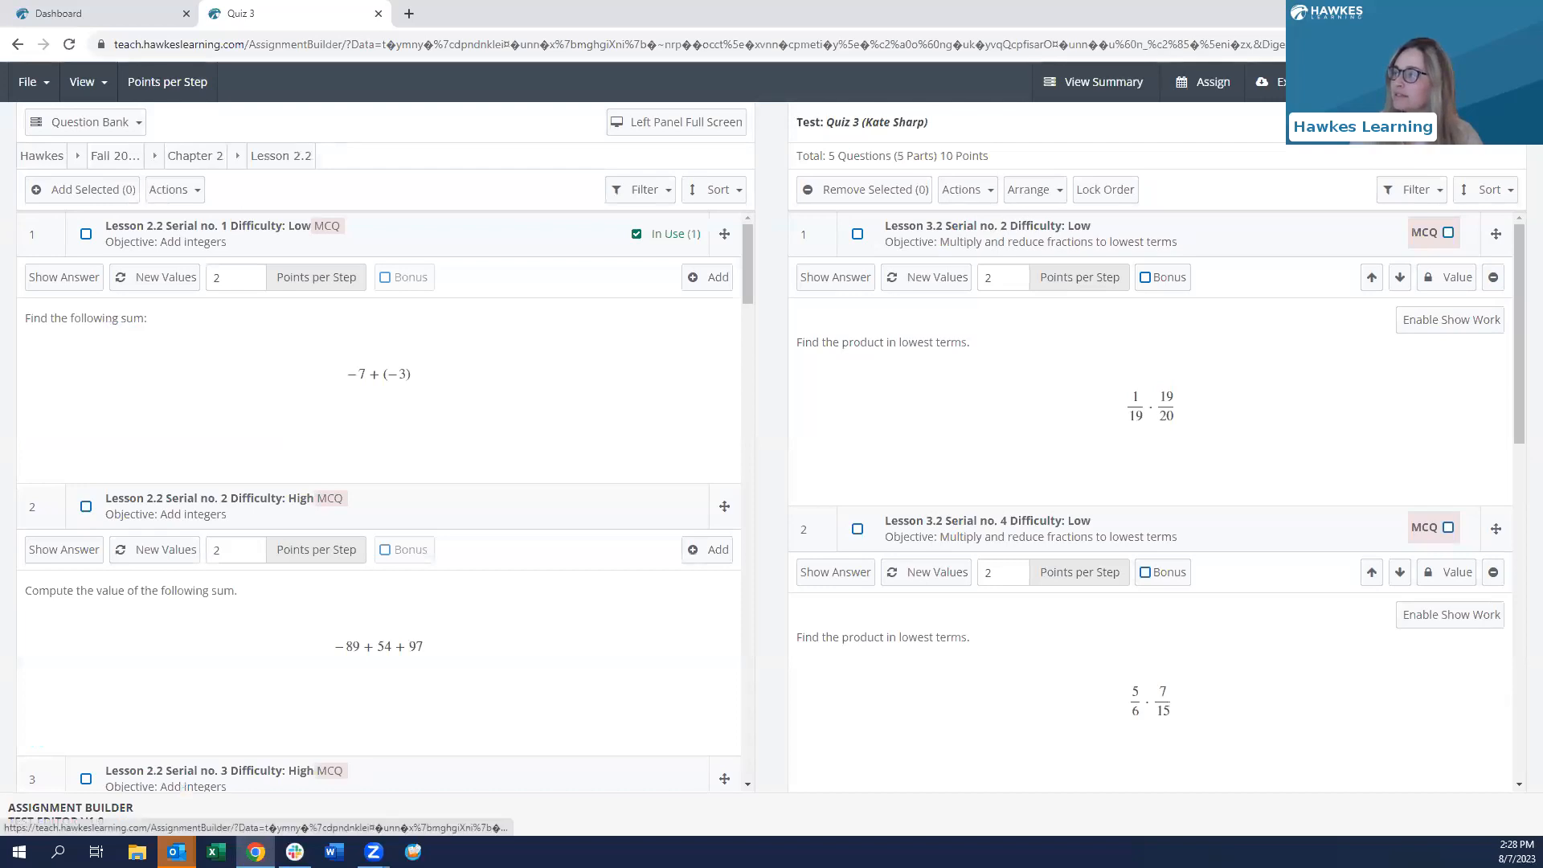
pyautogui.click(676, 158)
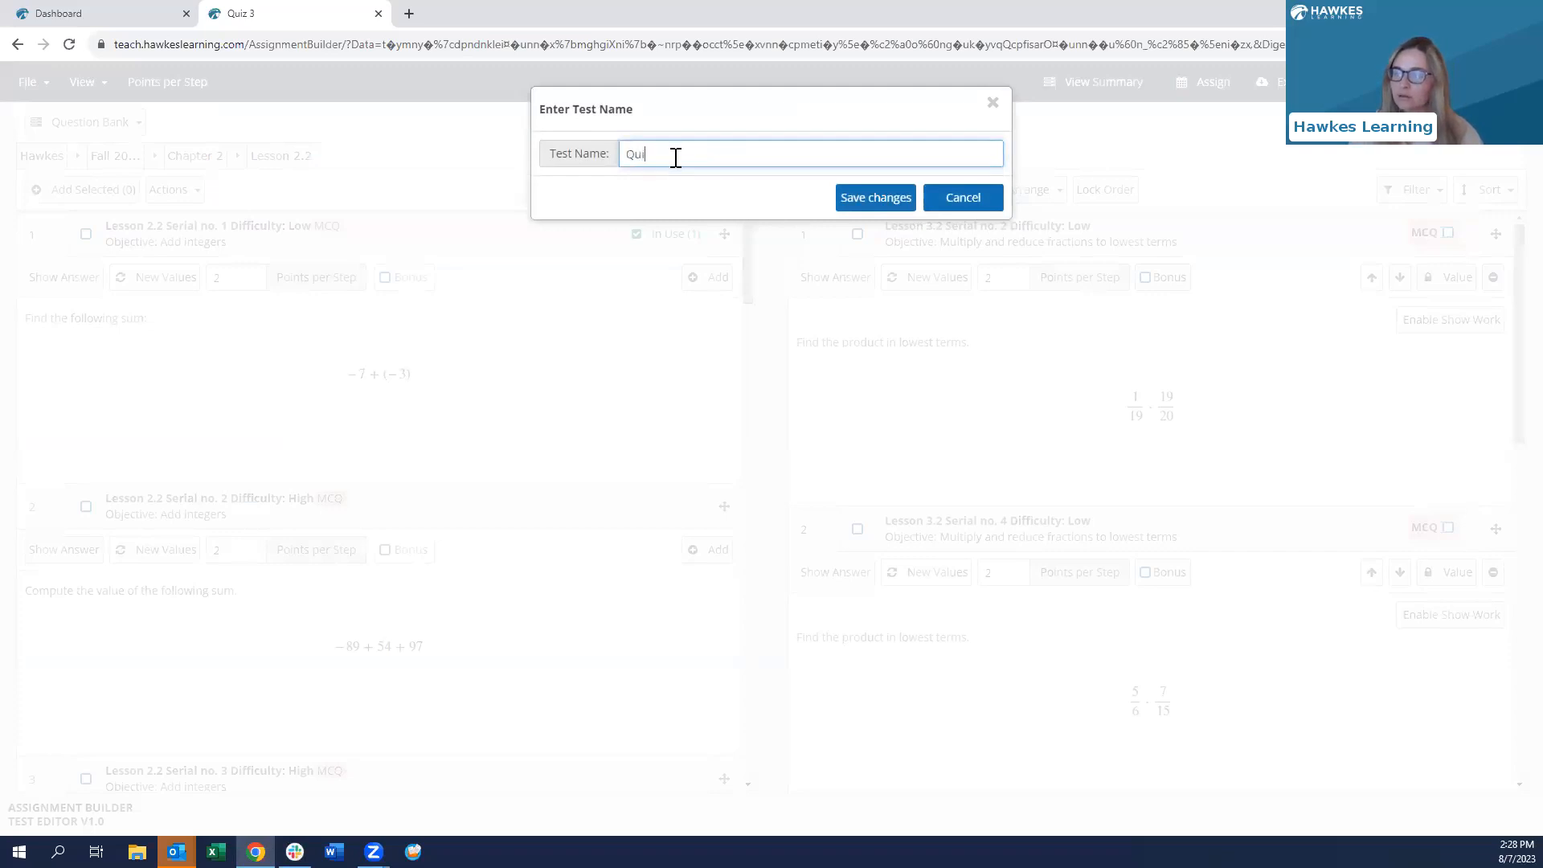
# - Save the edited quiz as 'Quiz 3 Copy', close its editor, and refresh the WebTests list
pyautogui.write('Quiz 3 Copy')
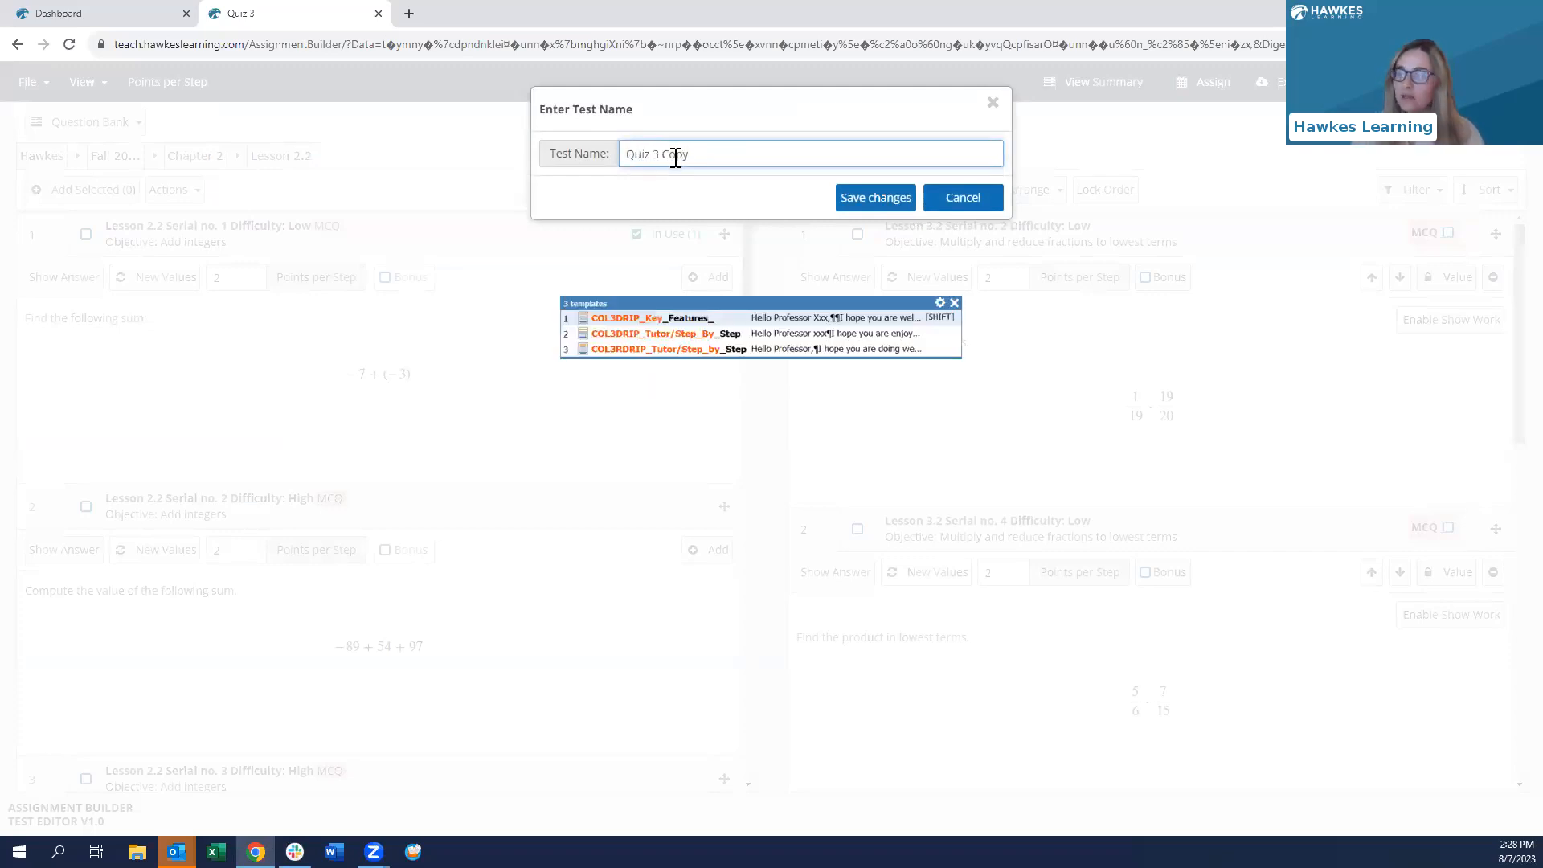
pyautogui.click(861, 211)
pyautogui.click(955, 196)
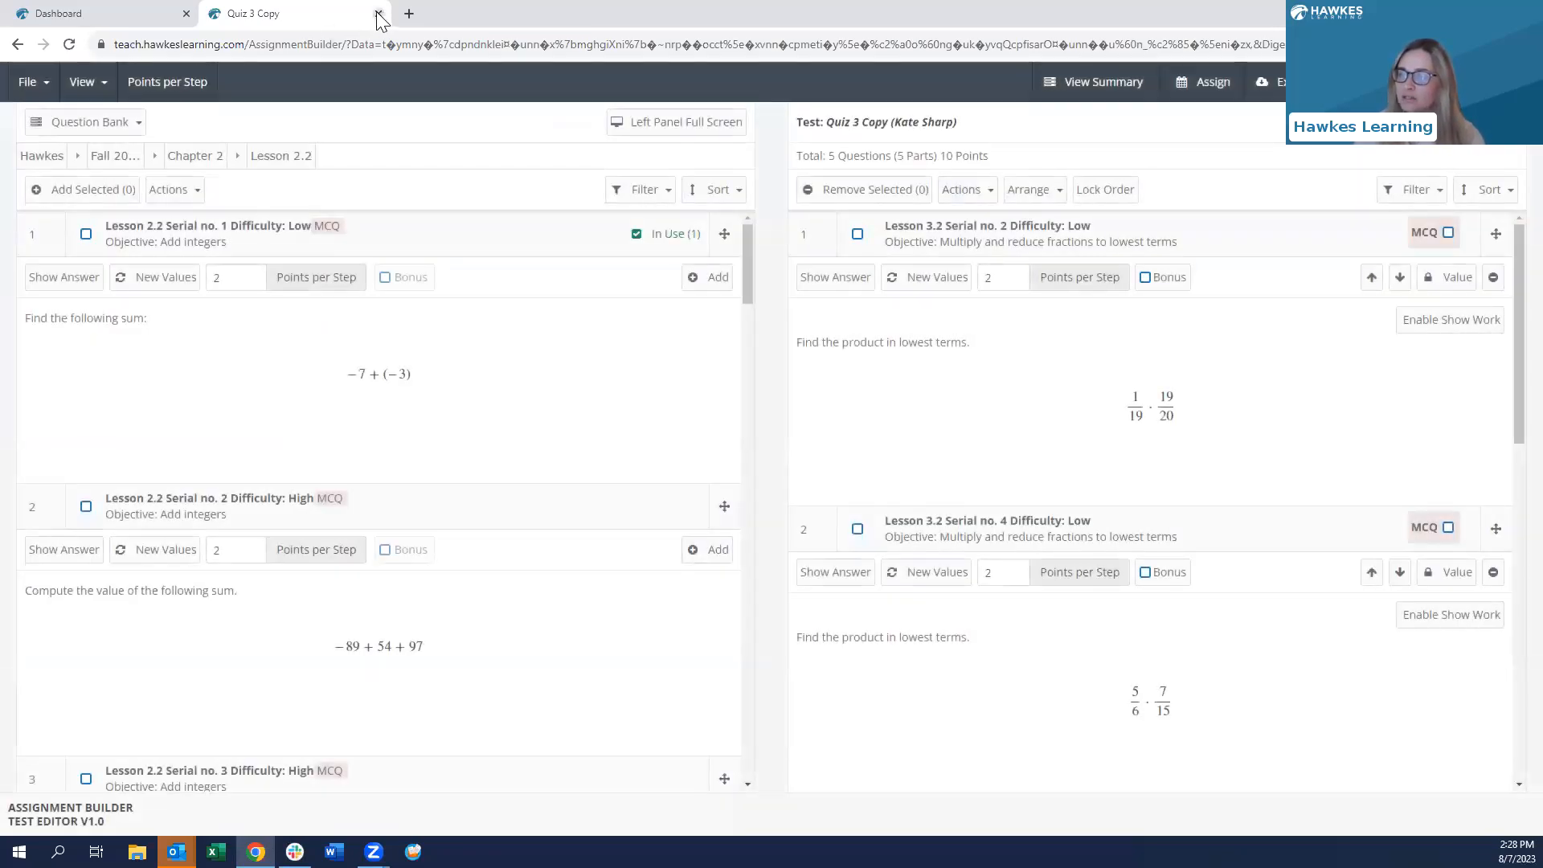
pyautogui.click(378, 14)
pyautogui.click(345, 289)
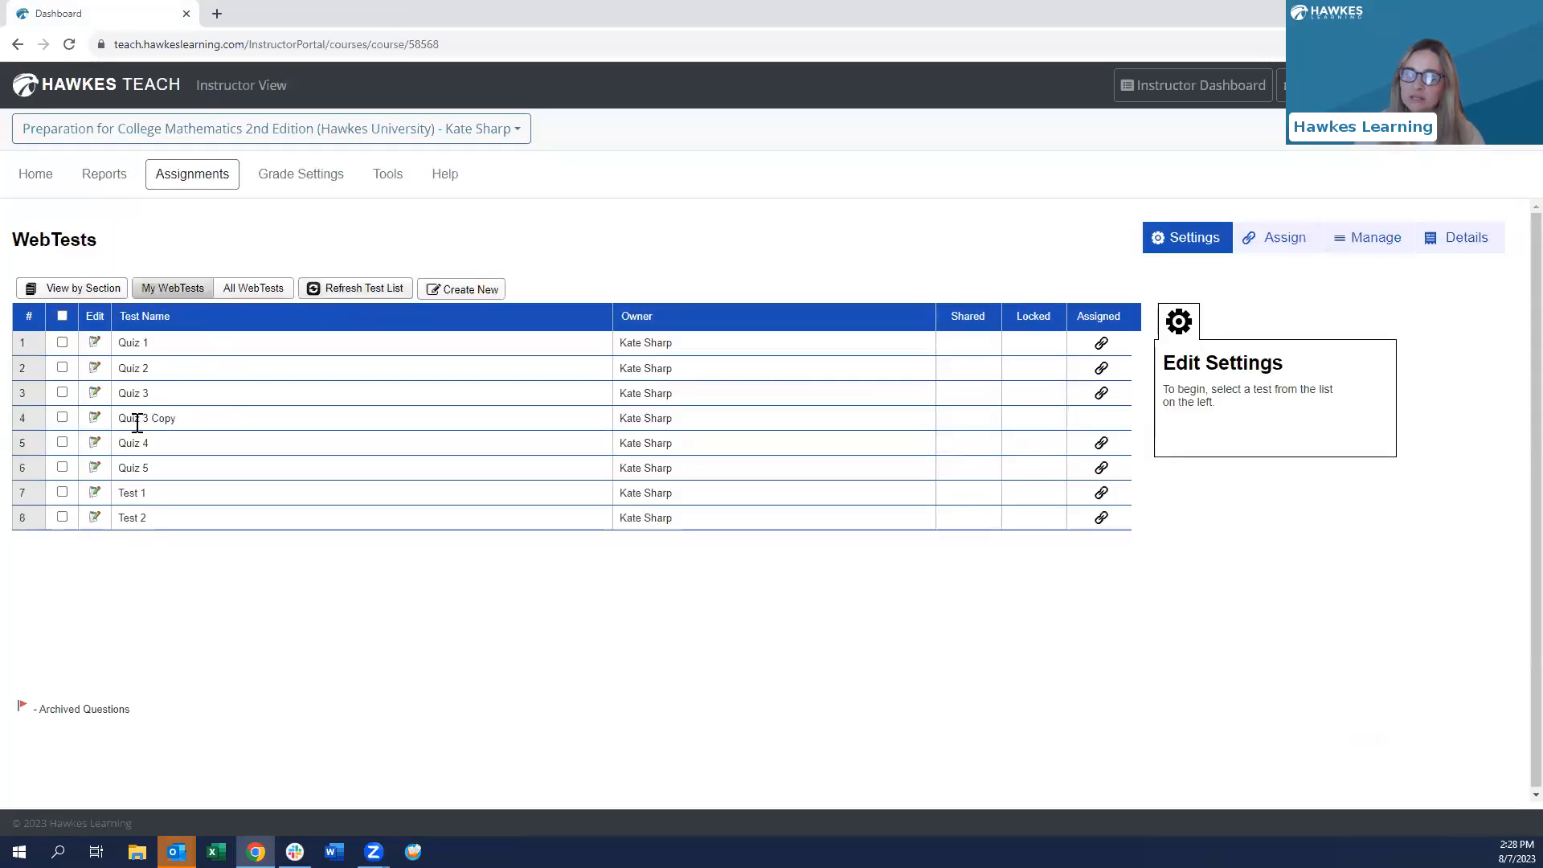
# - Select Quiz 3 Copy and switch to the Assign view listing the sections
pyautogui.click(61, 418)
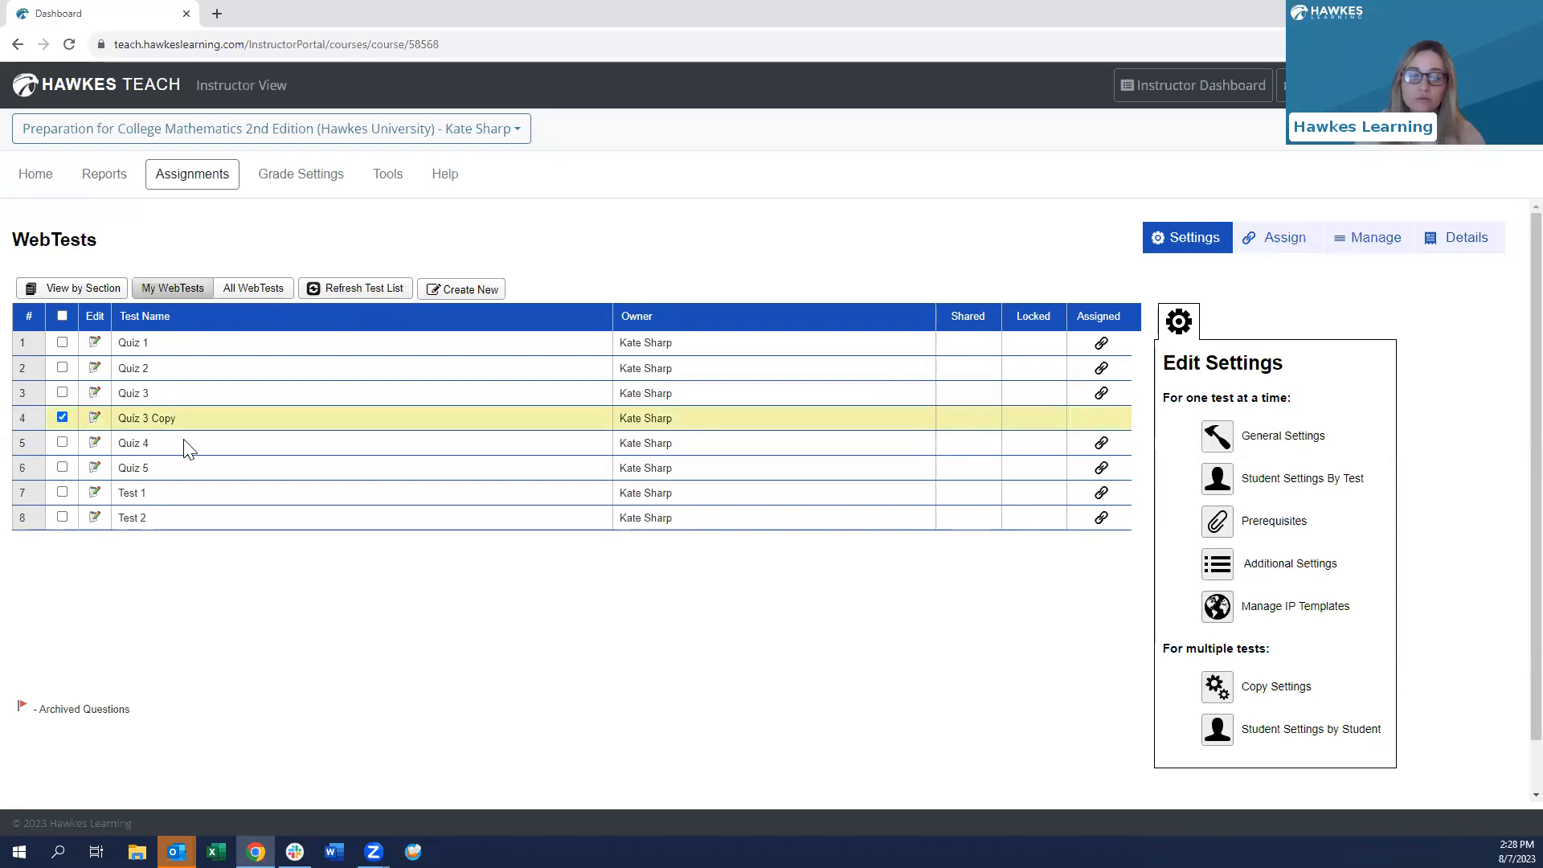
pyautogui.click(1282, 239)
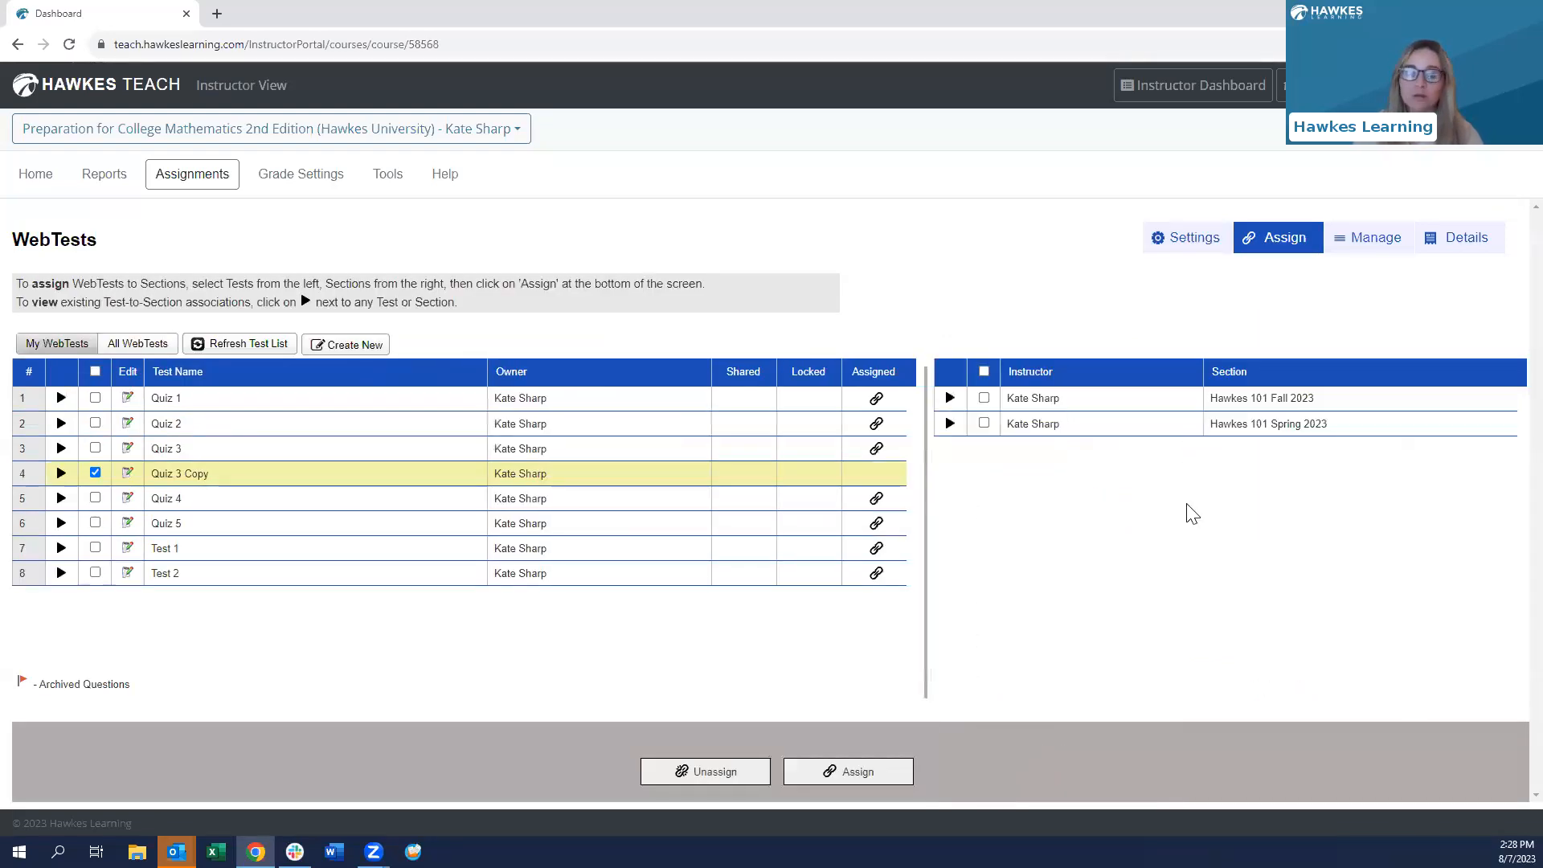